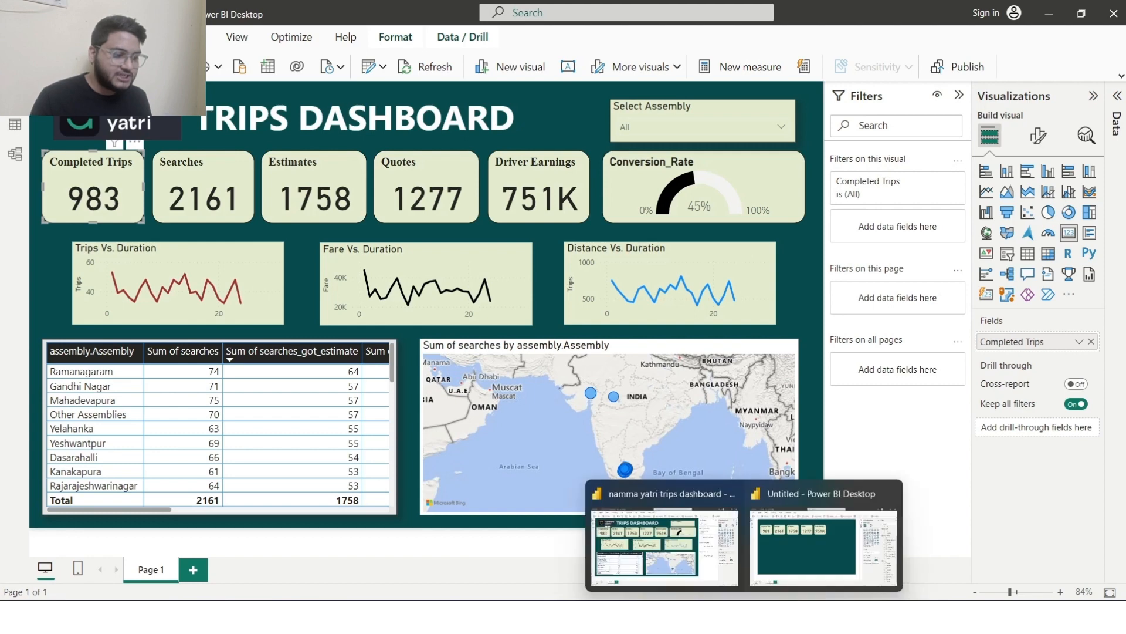
- Switch to the untitled Power BI report and divide 983 completed trips by 2161 searches in Calculator
{"action": "left_click", "coordinate": [802, 547]}
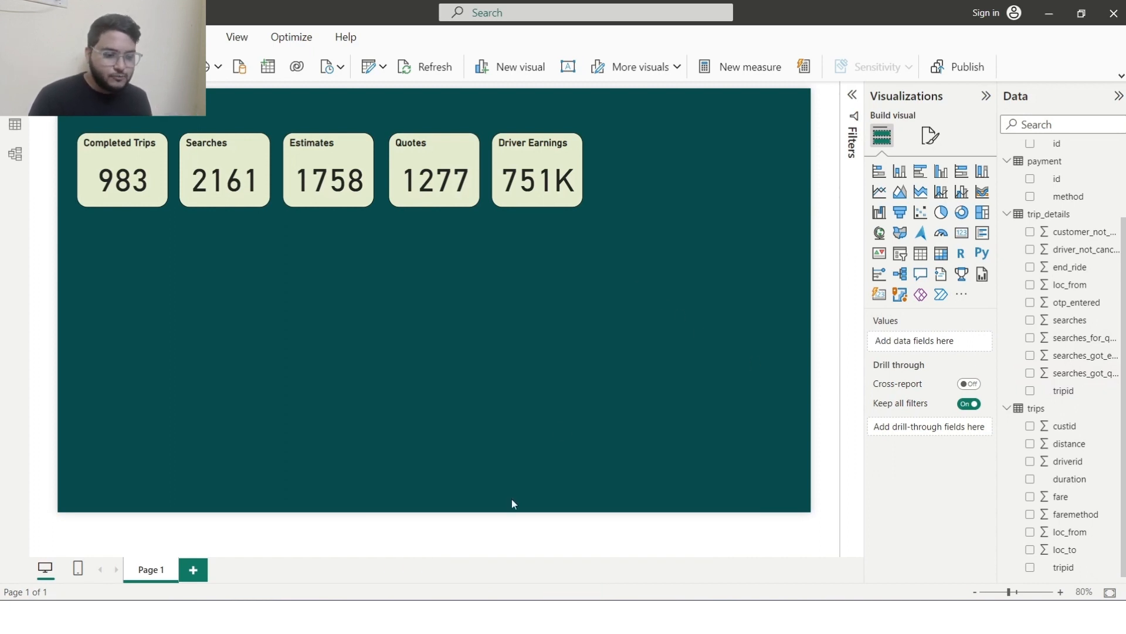
{"action": "key", "text": "super"}
{"action": "type", "text": "calc"}
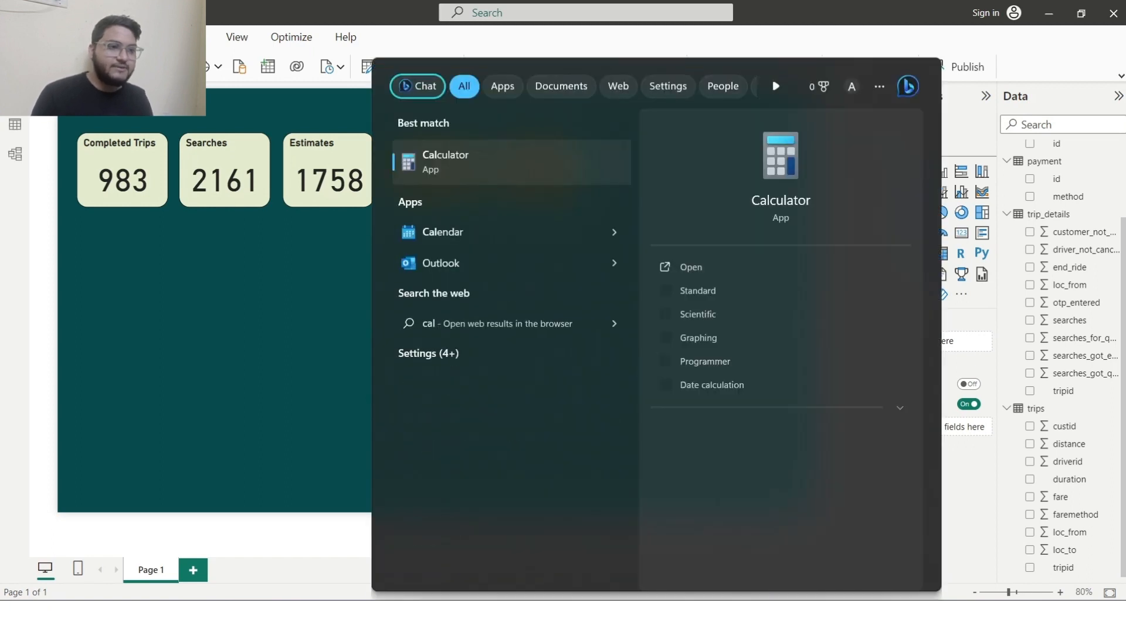
{"action": "key", "text": "Return"}
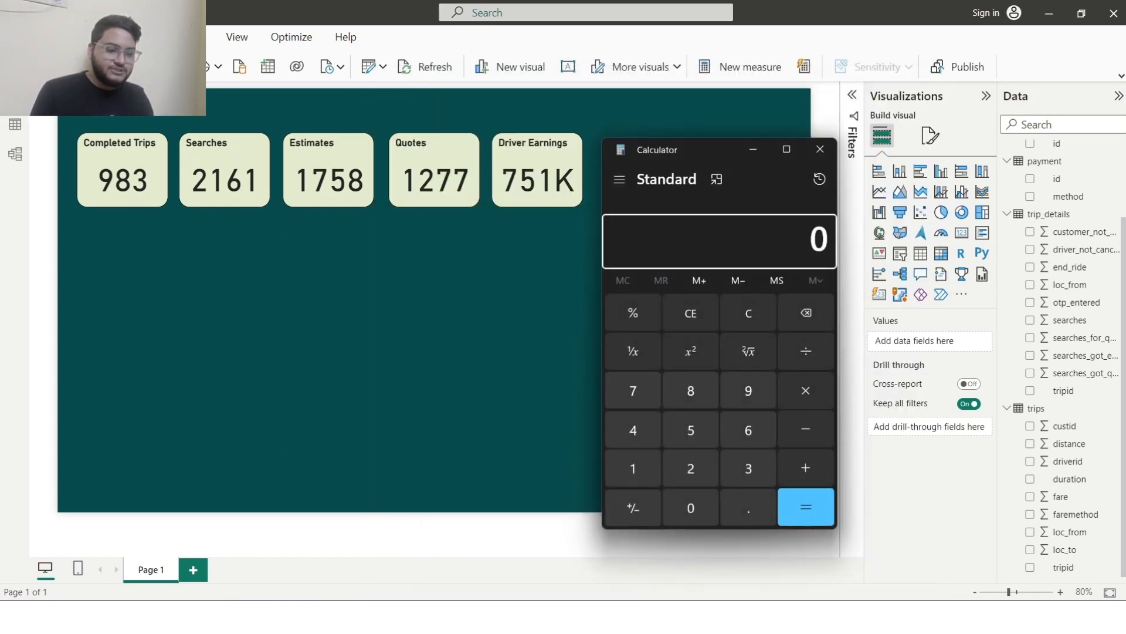
{"action": "type", "text": "983"}
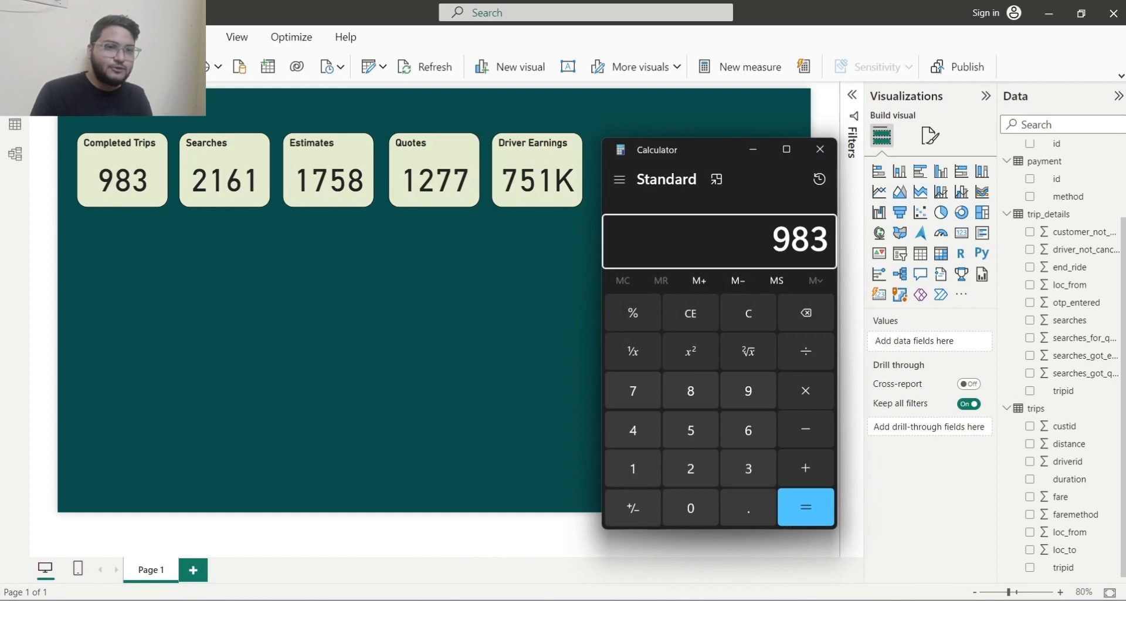
{"action": "type", "text": "/21"}
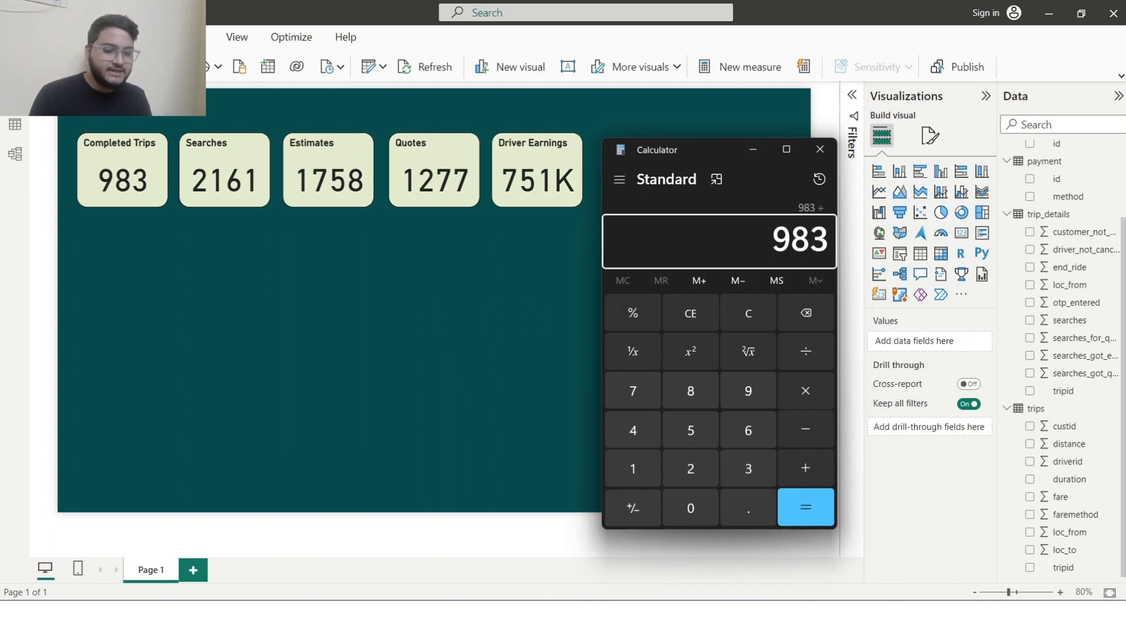
{"action": "type", "text": "61"}
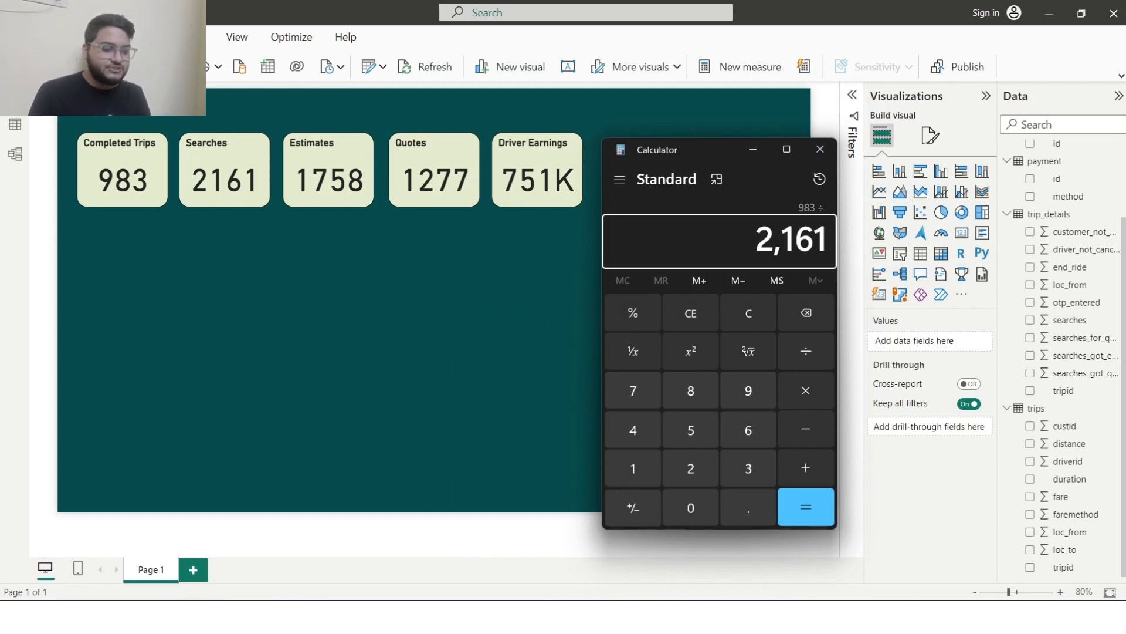
{"action": "key", "text": "Return"}
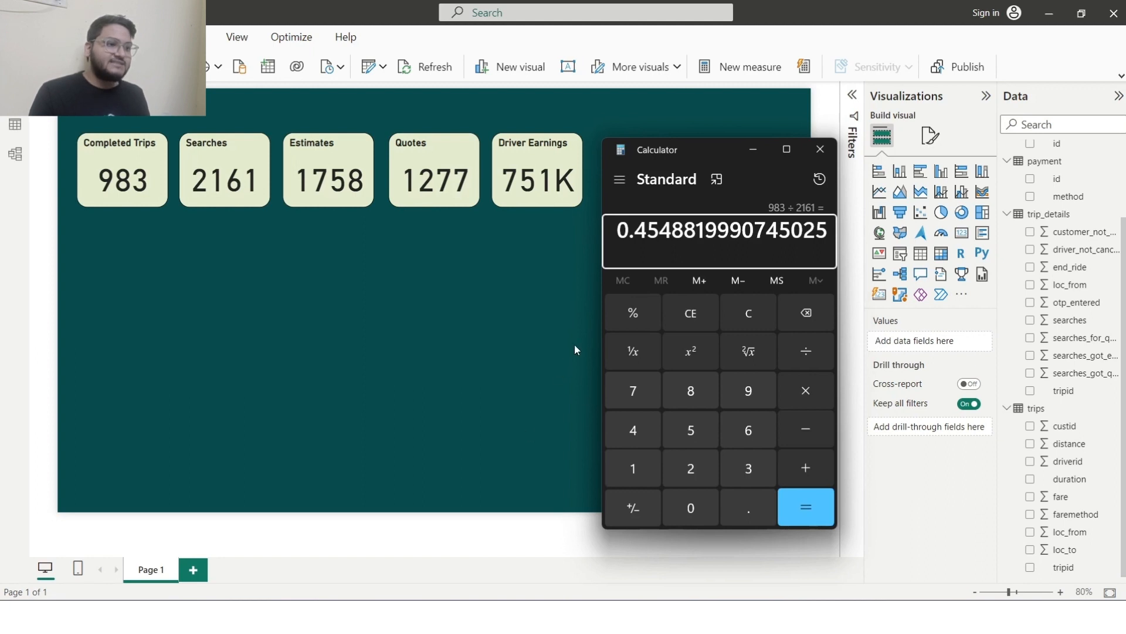
{"action": "left_click", "coordinate": [825, 150]}
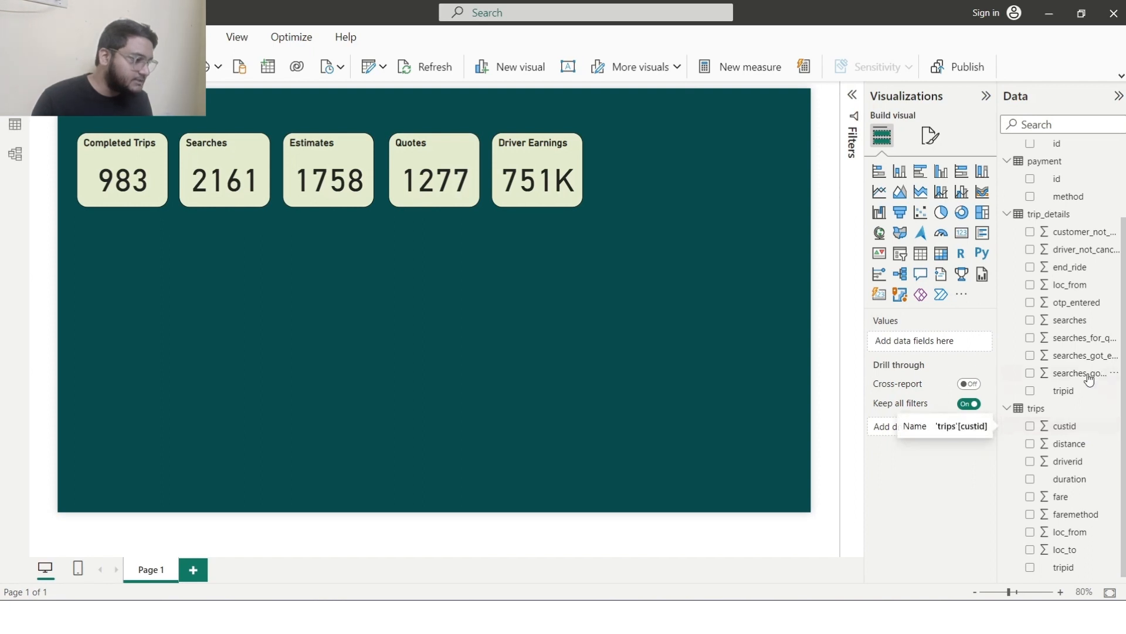
- Create a new measure in the trip_details table and name it Conversion_rate
{"action": "left_click", "coordinate": [1118, 214]}
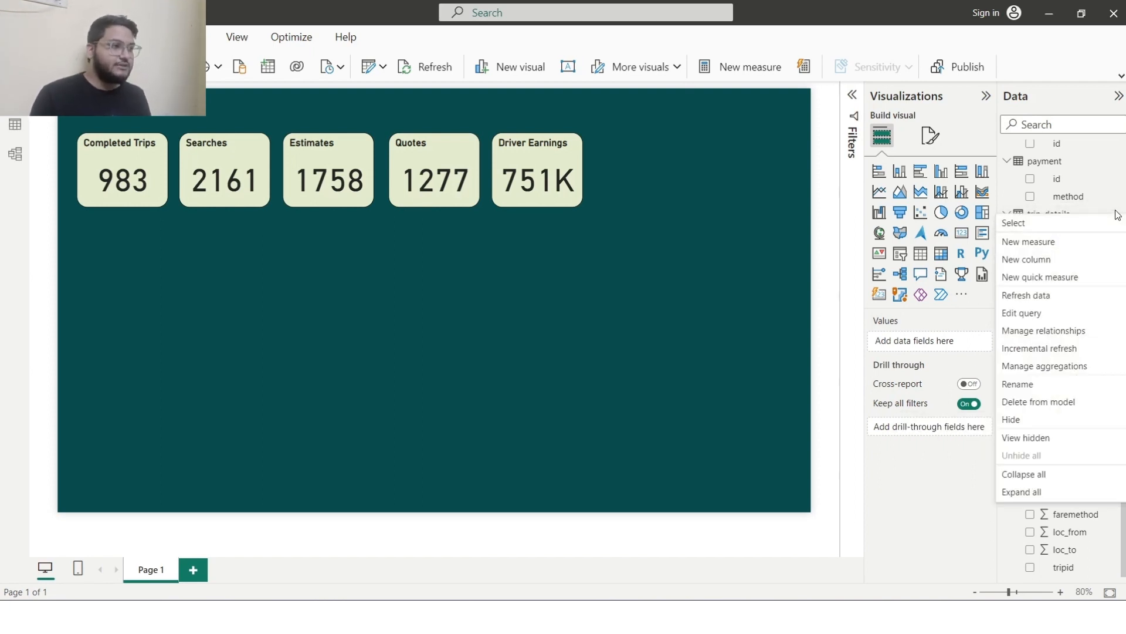
{"action": "left_click", "coordinate": [1091, 214]}
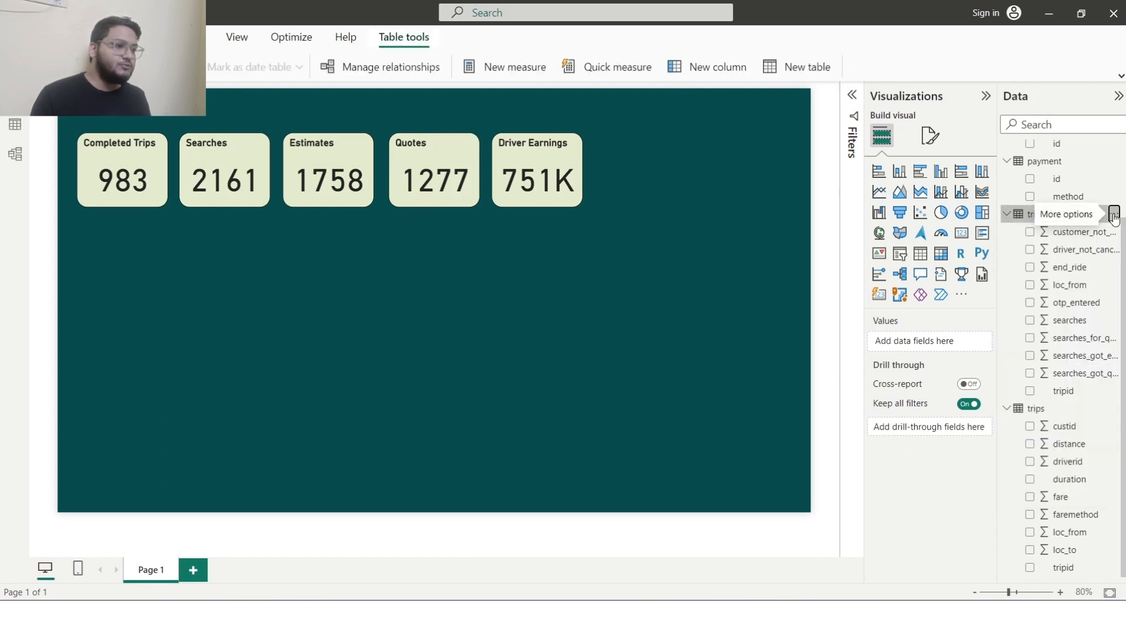
{"action": "left_click", "coordinate": [1114, 216]}
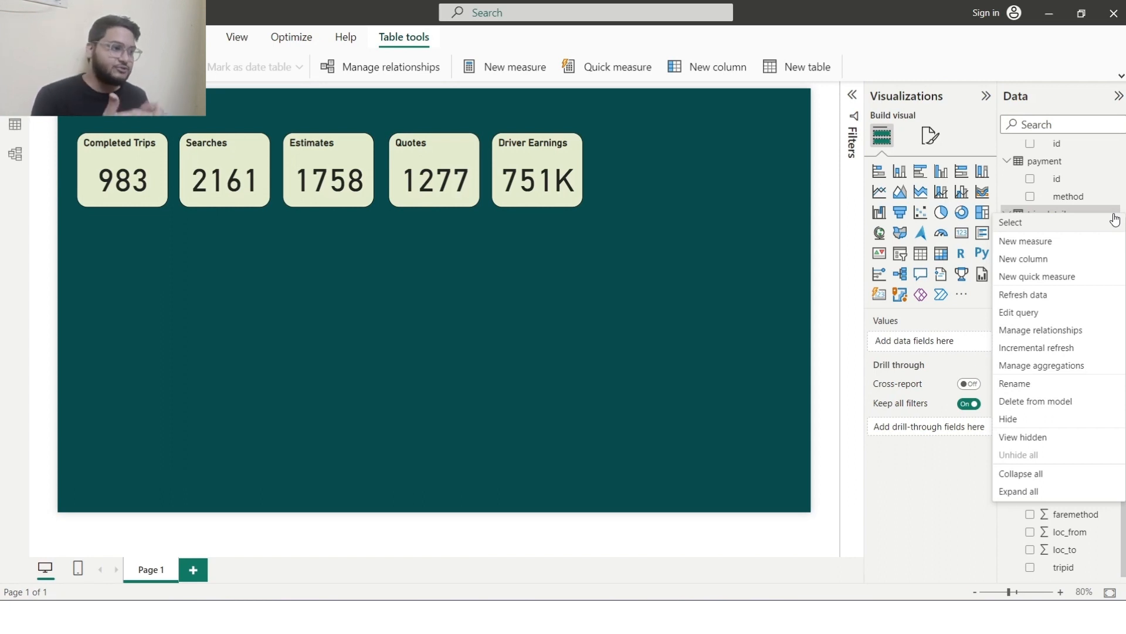
{"action": "left_click", "coordinate": [1039, 244]}
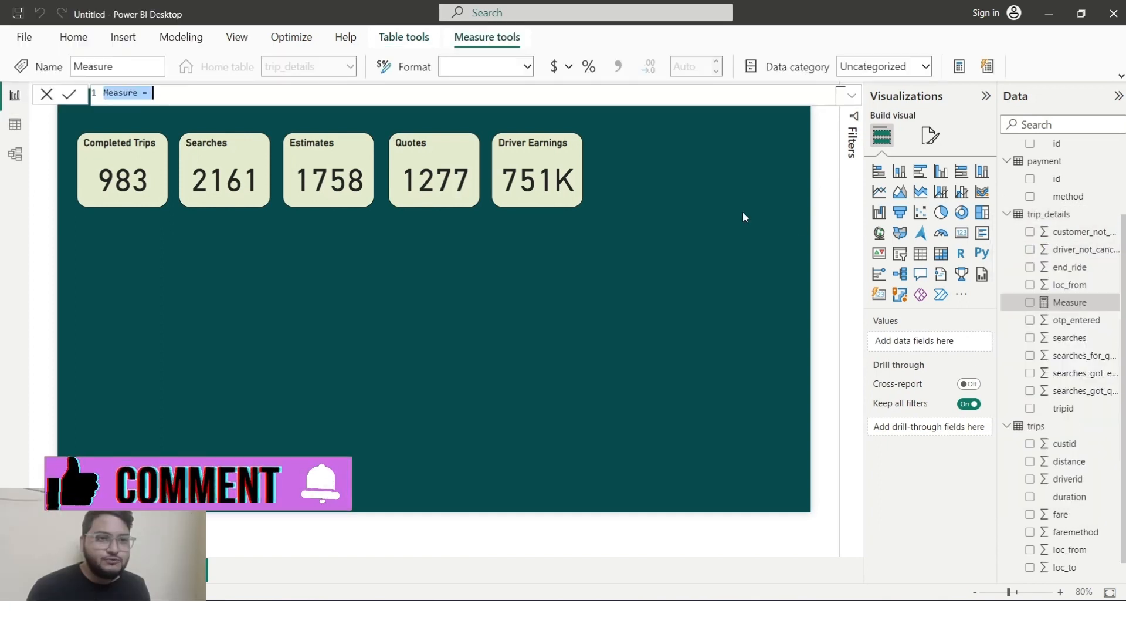
{"action": "double_click", "coordinate": [129, 92]}
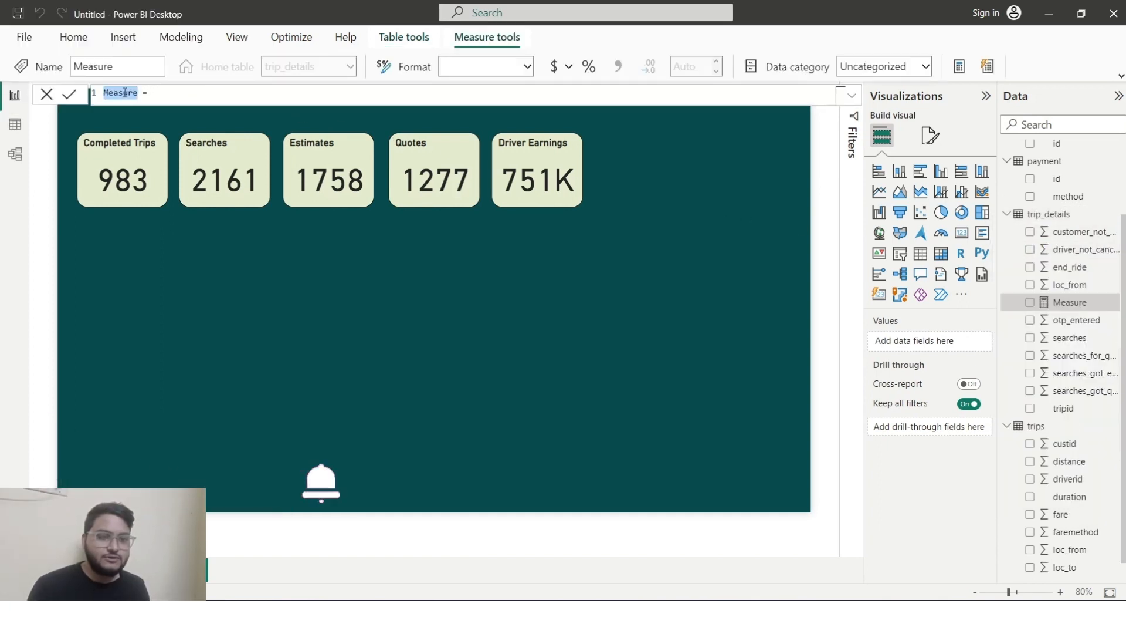
{"action": "type", "text": "Co"}
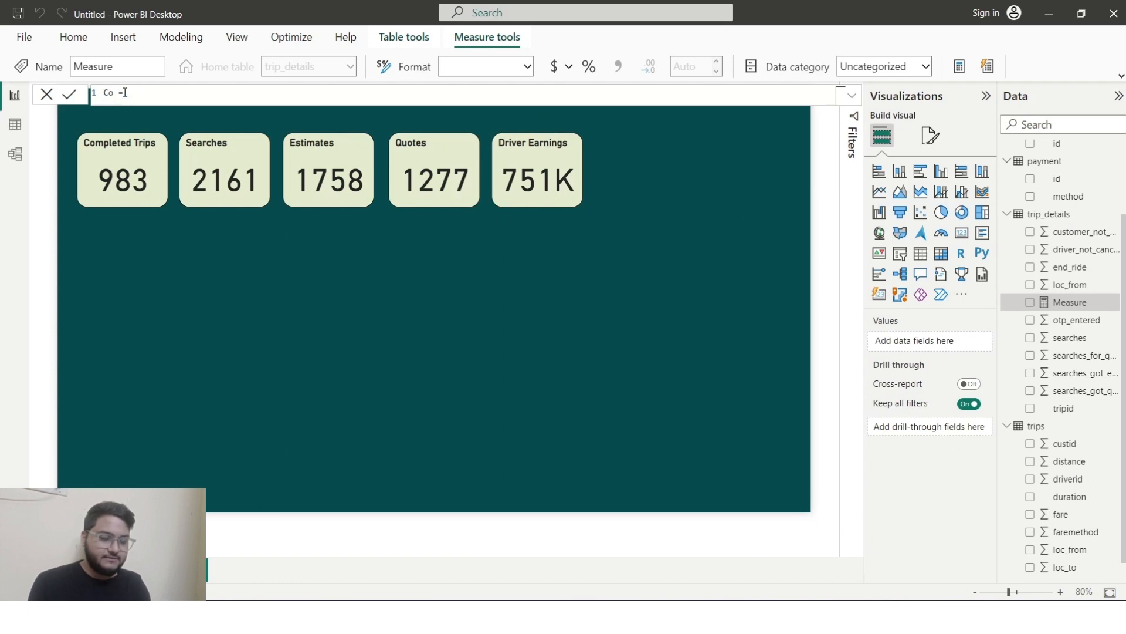
{"action": "type", "text": "nversiio"}
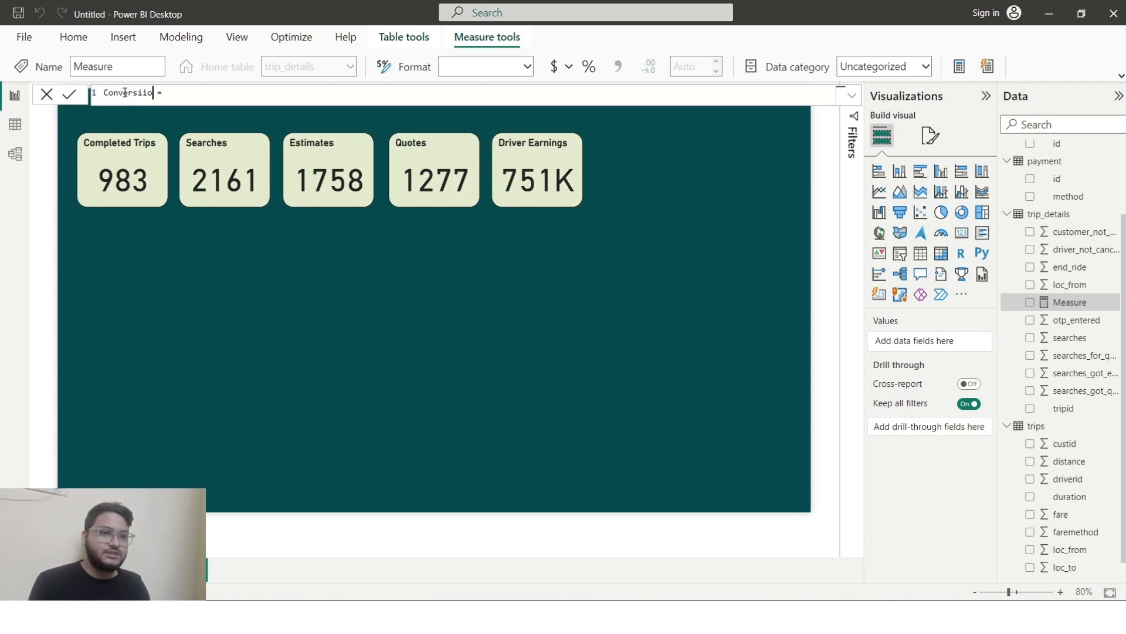
{"action": "key", "text": "BackSpace"}
{"action": "key", "text": "BackSpace"}
{"action": "type", "text": "on_"}
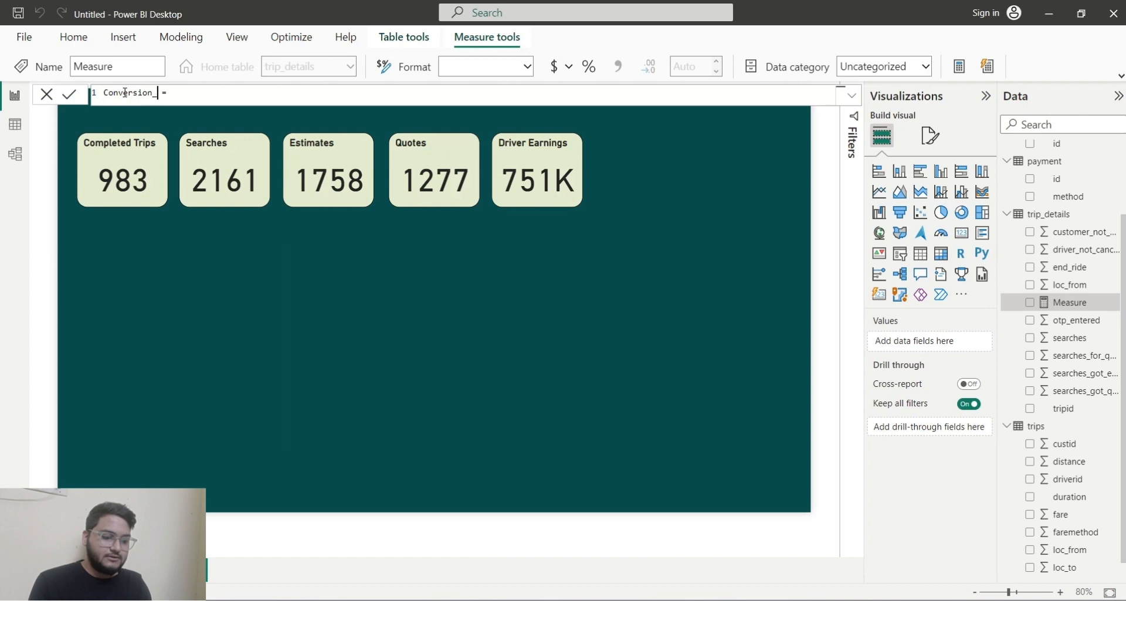
{"action": "type", "text": "rate"}
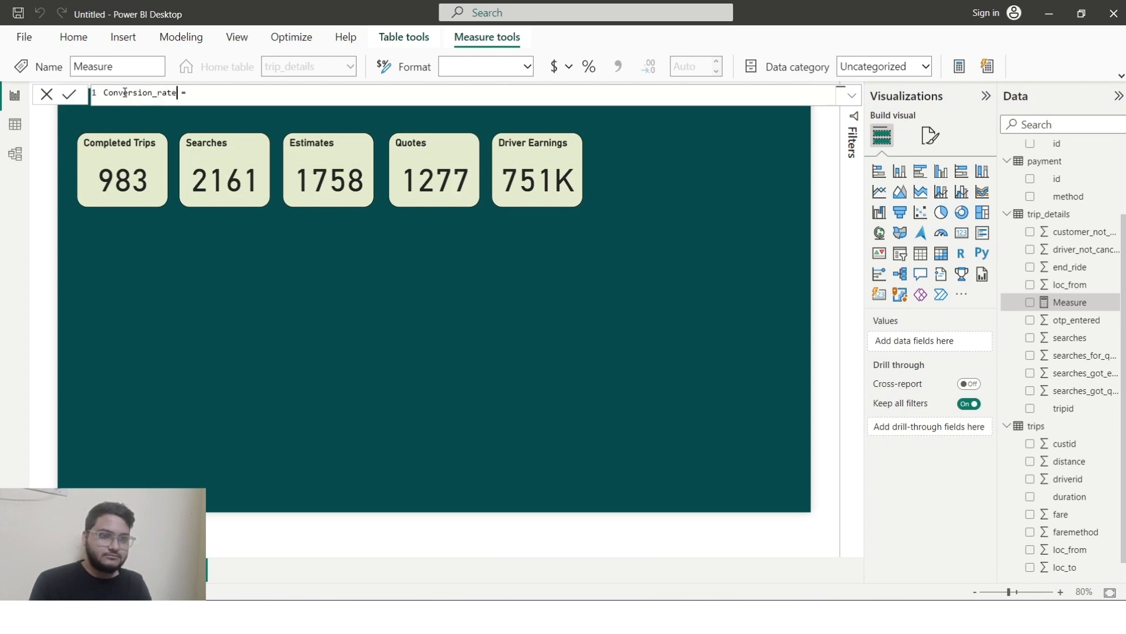
- Start the Conversion_rate formula with the sum of trip_details[searches]
{"action": "left_click", "coordinate": [207, 97]}
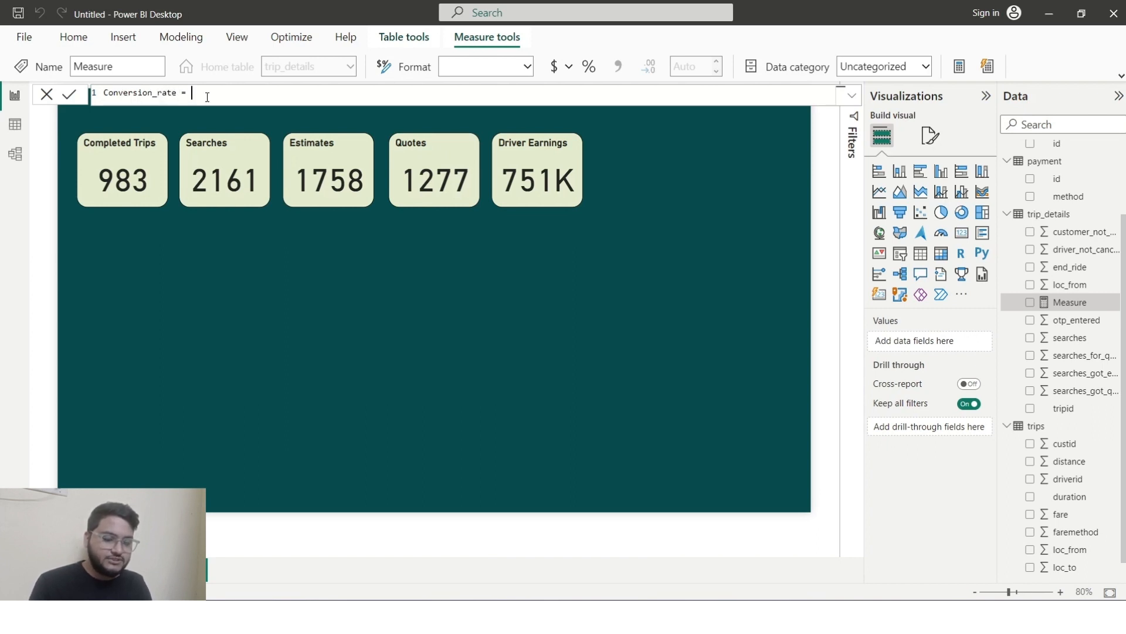
{"action": "type", "text": "sum("}
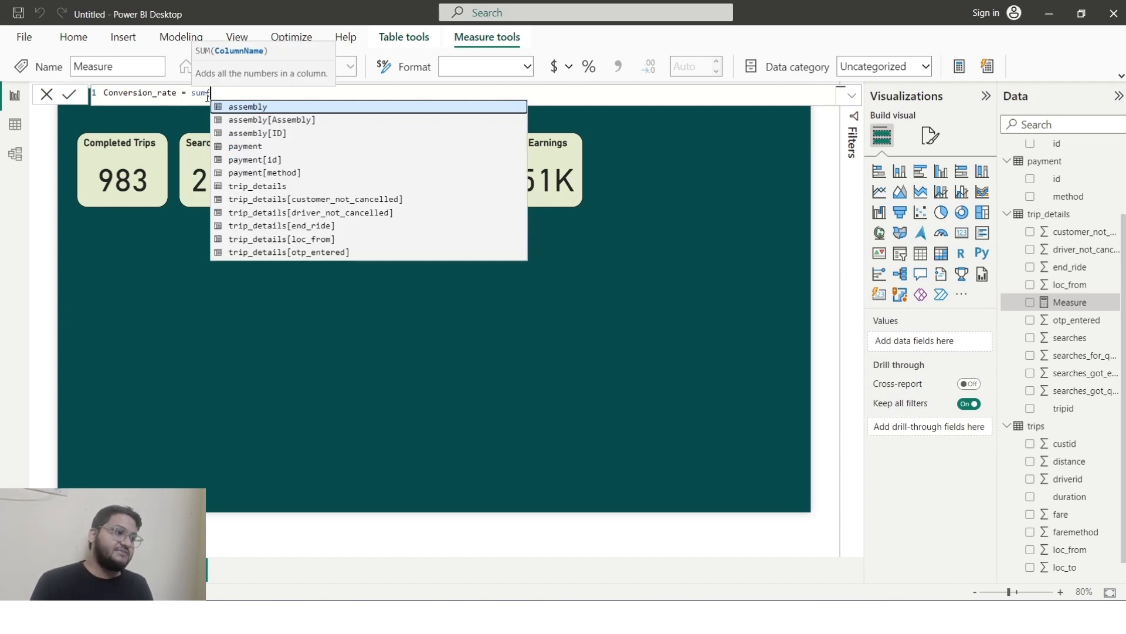
{"action": "type", "text": "trip"}
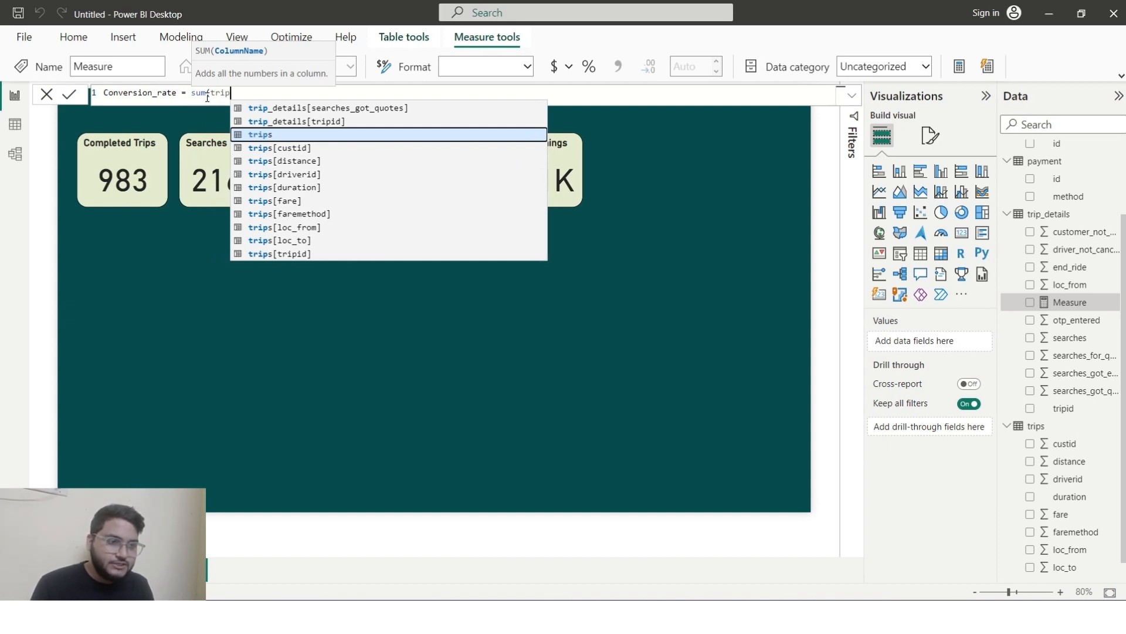
{"action": "type", "text": "_"}
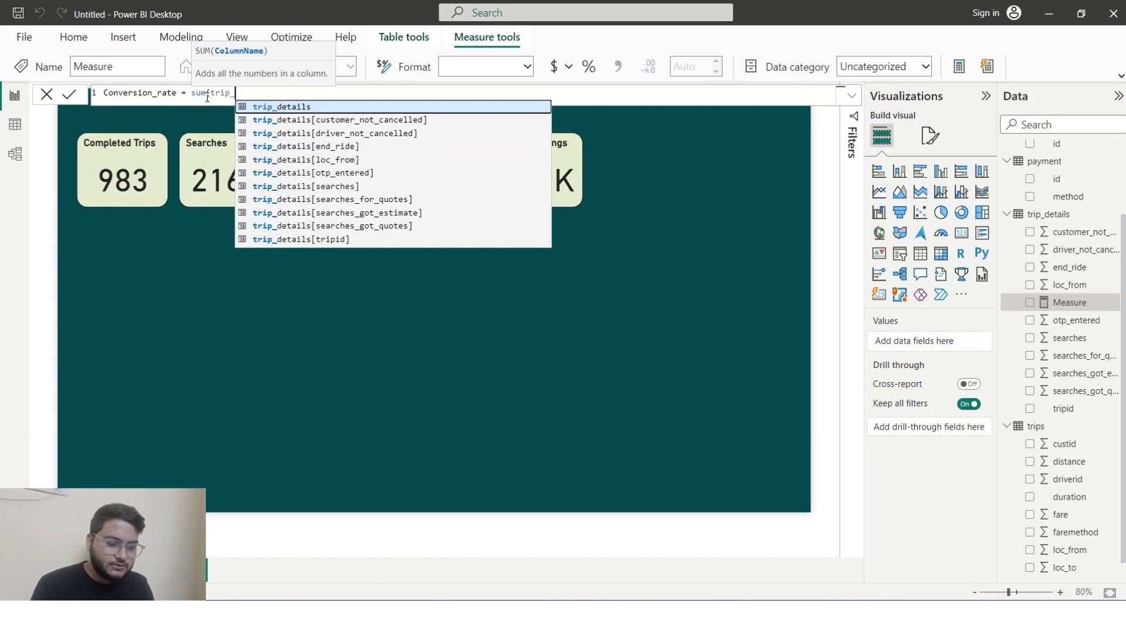
{"action": "type", "text": "i"}
{"action": "key", "text": "BackSpace"}
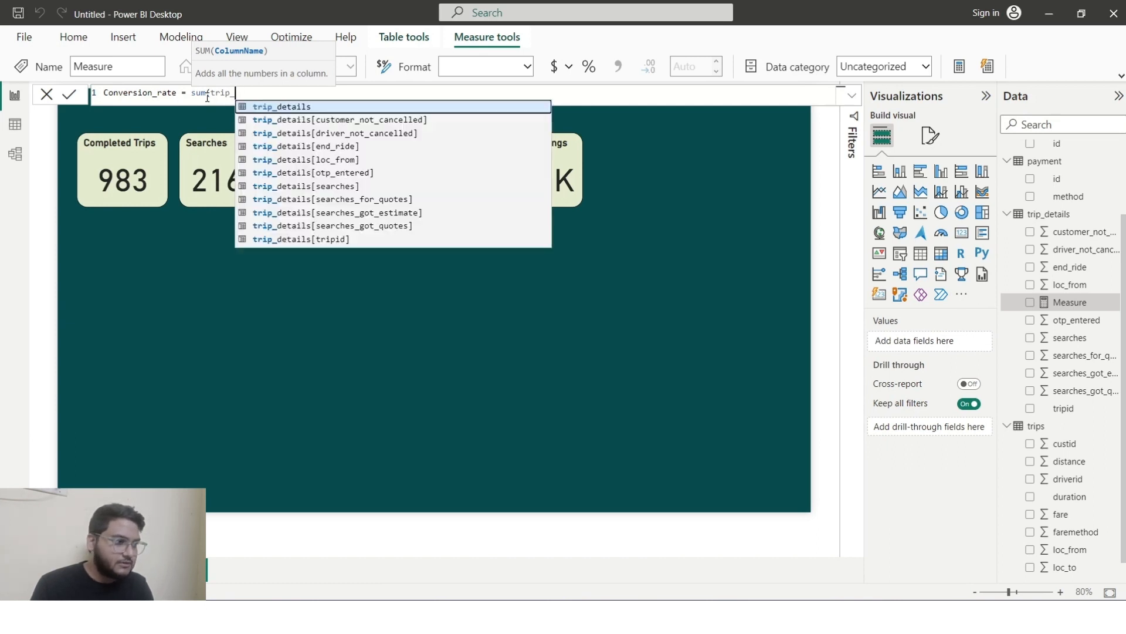
{"action": "key", "text": "BackSpace"}
{"action": "type", "text": "_detail"}
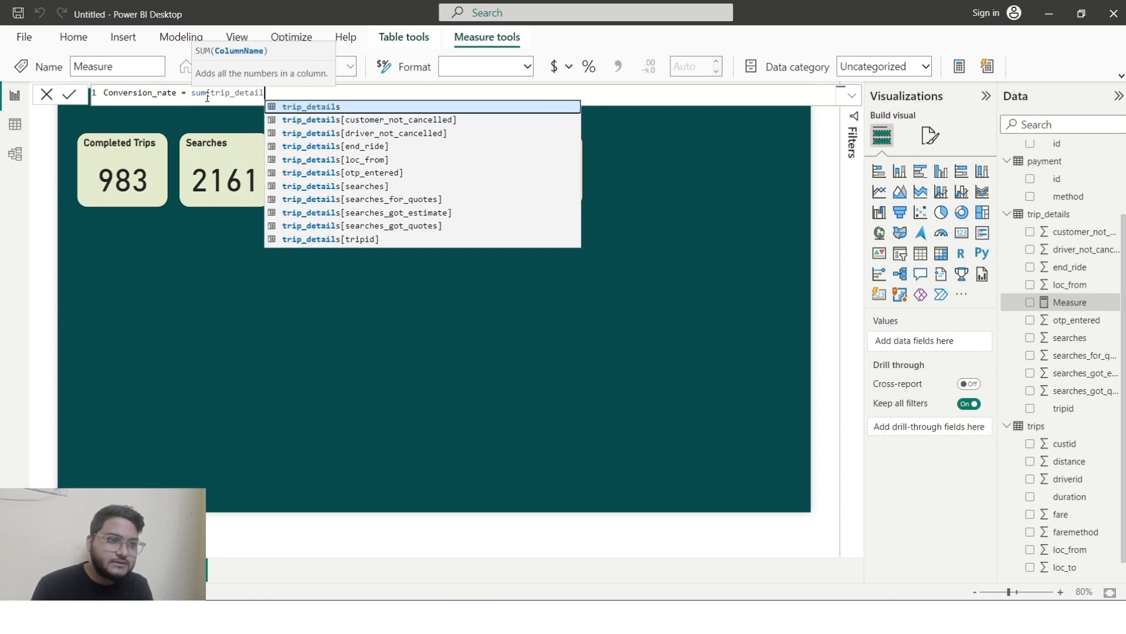
{"action": "left_click", "coordinate": [321, 191]}
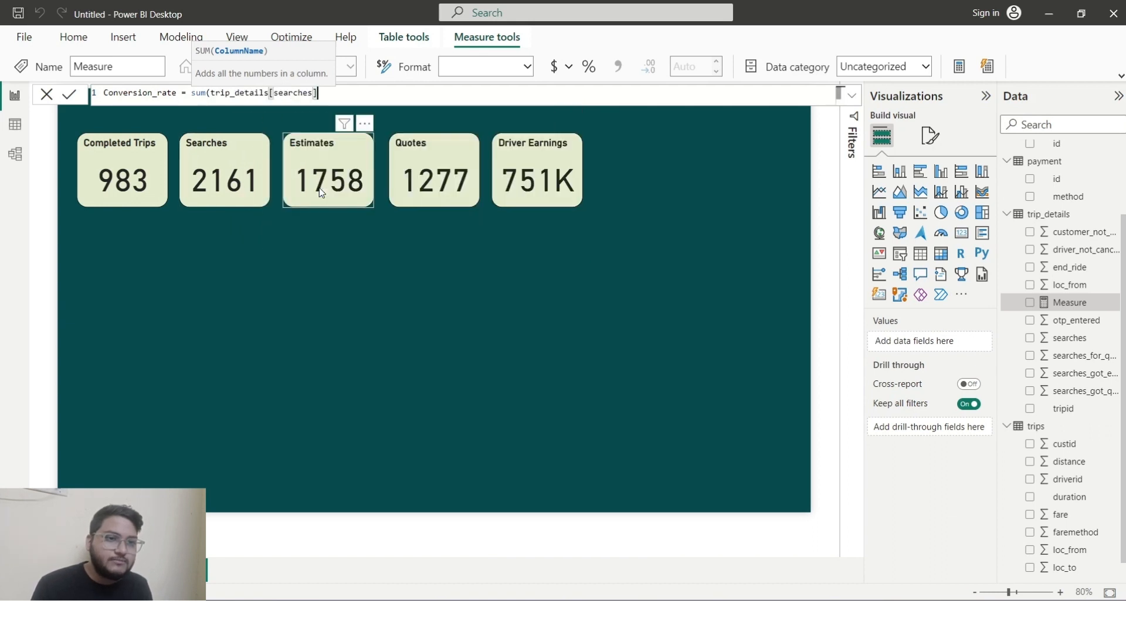
- Extend the formula by dividing the searches sum by sum(trip_details[end_ride])
{"action": "type", "text": ")/"}
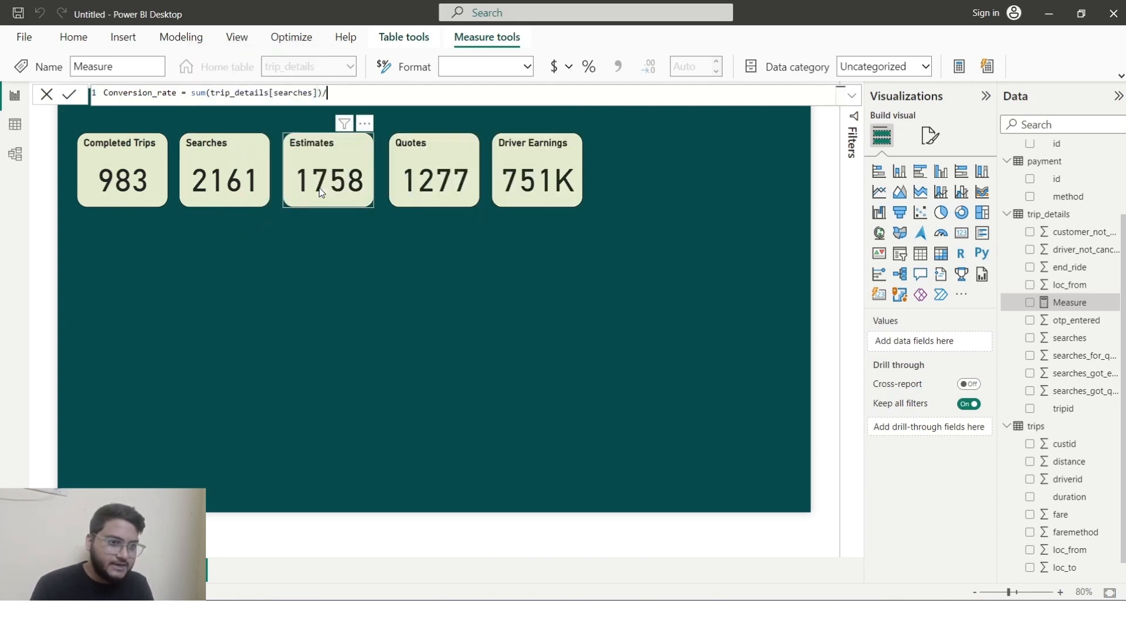
{"action": "type", "text": "sum("}
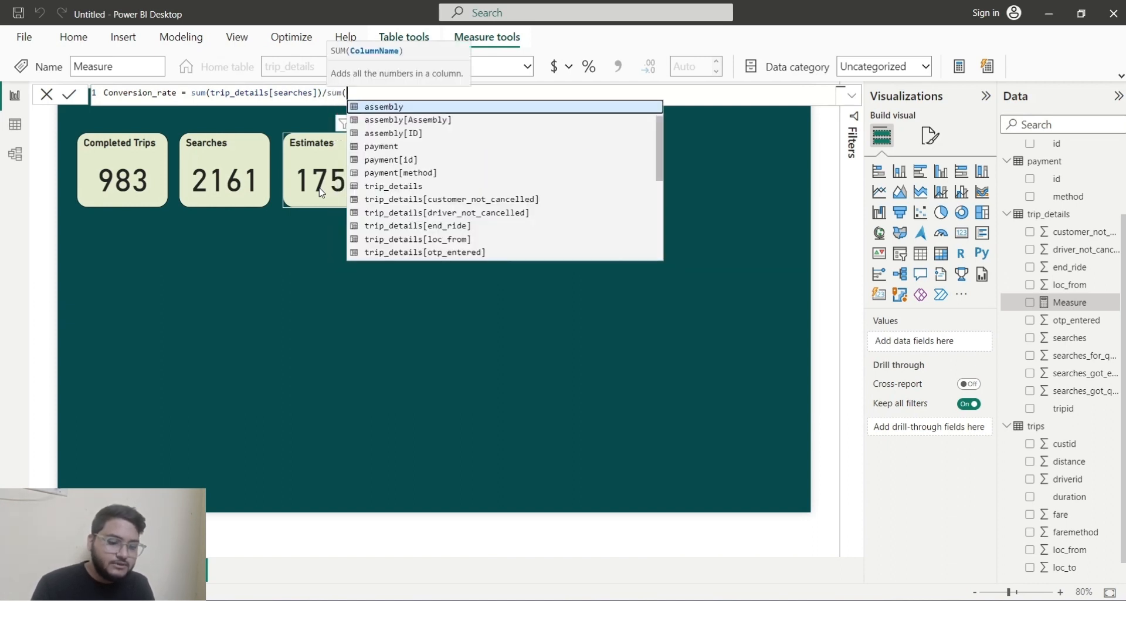
{"action": "type", "text": "trip"}
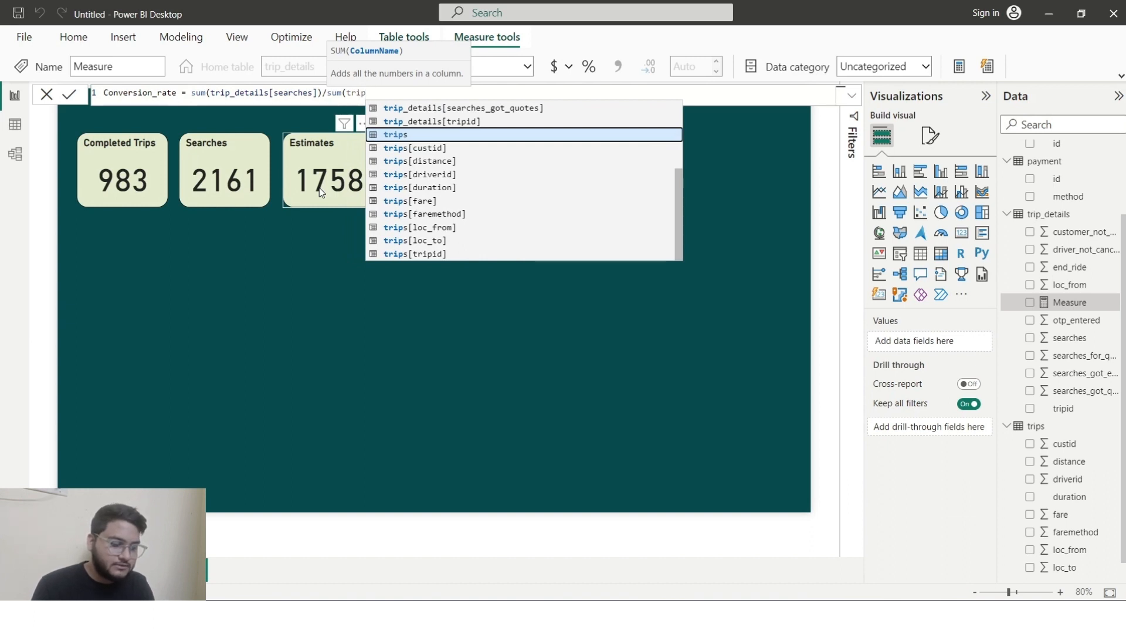
{"action": "type", "text": "_deta"}
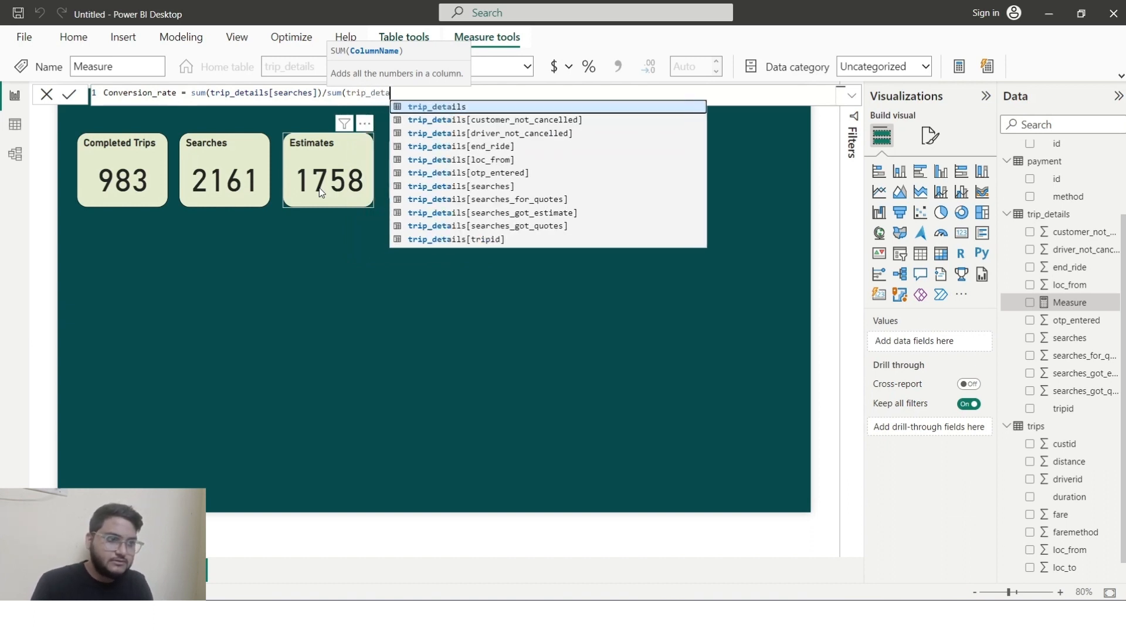
{"action": "type", "text": "ils"}
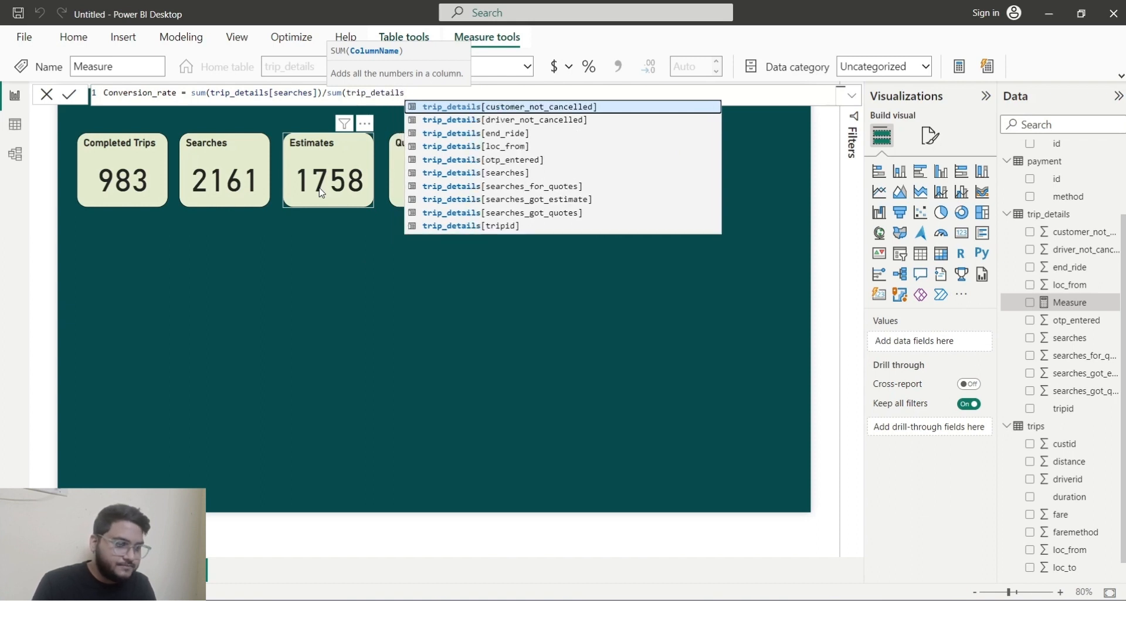
{"action": "type", "text": "[end"}
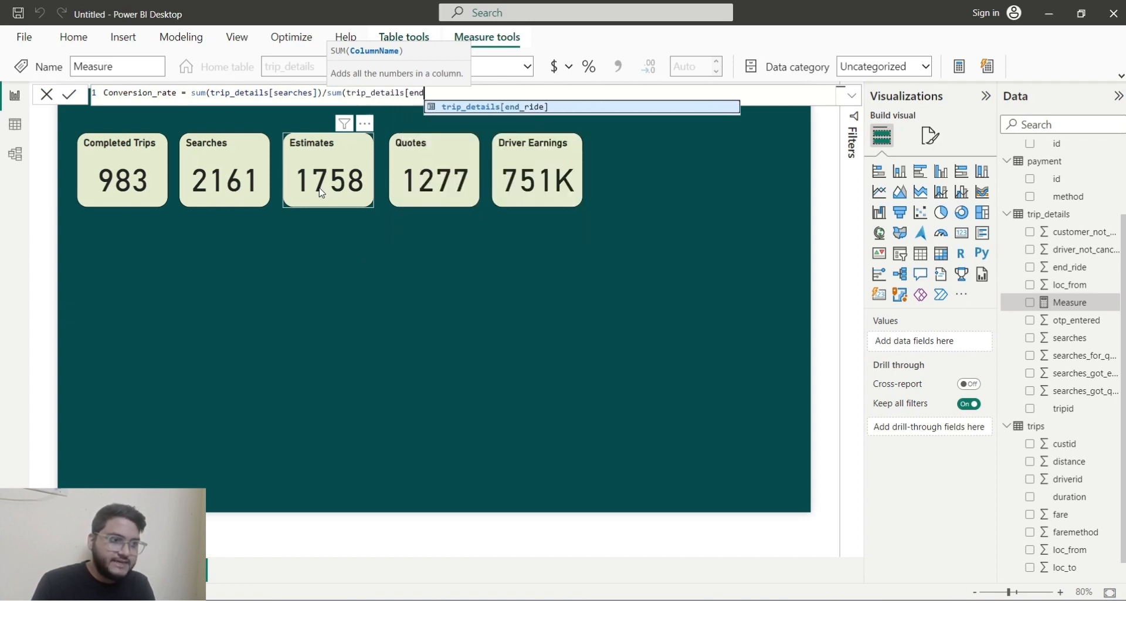
{"action": "left_click", "coordinate": [480, 108]}
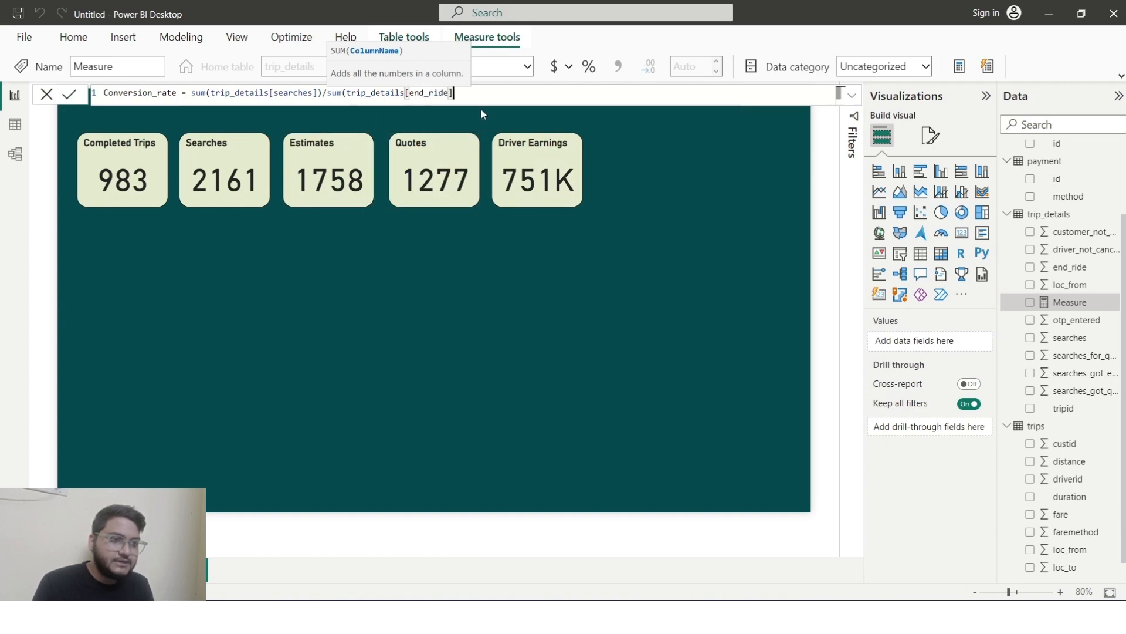
{"action": "type", "text": ")"}
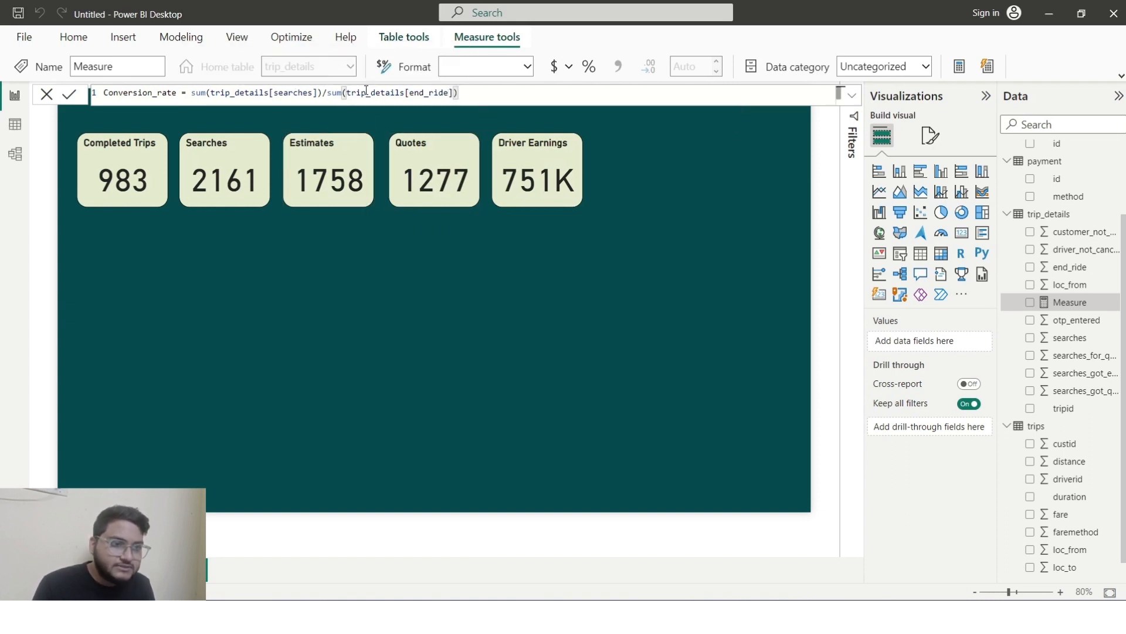
- Swap the two terms so the formula reads sum(trip_details[end_ride])/sum(trip_details[searches])
{"action": "left_click_drag", "start_coordinate": [327, 92], "coordinate": [192, 92]}
{"action": "key", "text": "ctrl+c"}
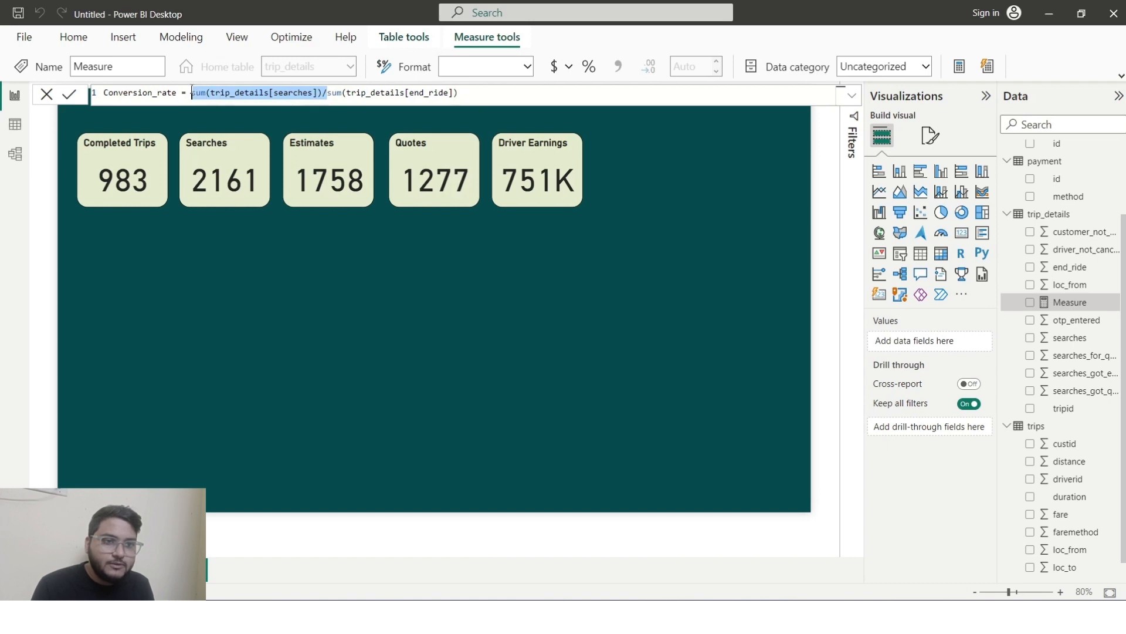
{"action": "key", "text": "BackSpace"}
{"action": "left_click", "coordinate": [334, 96]}
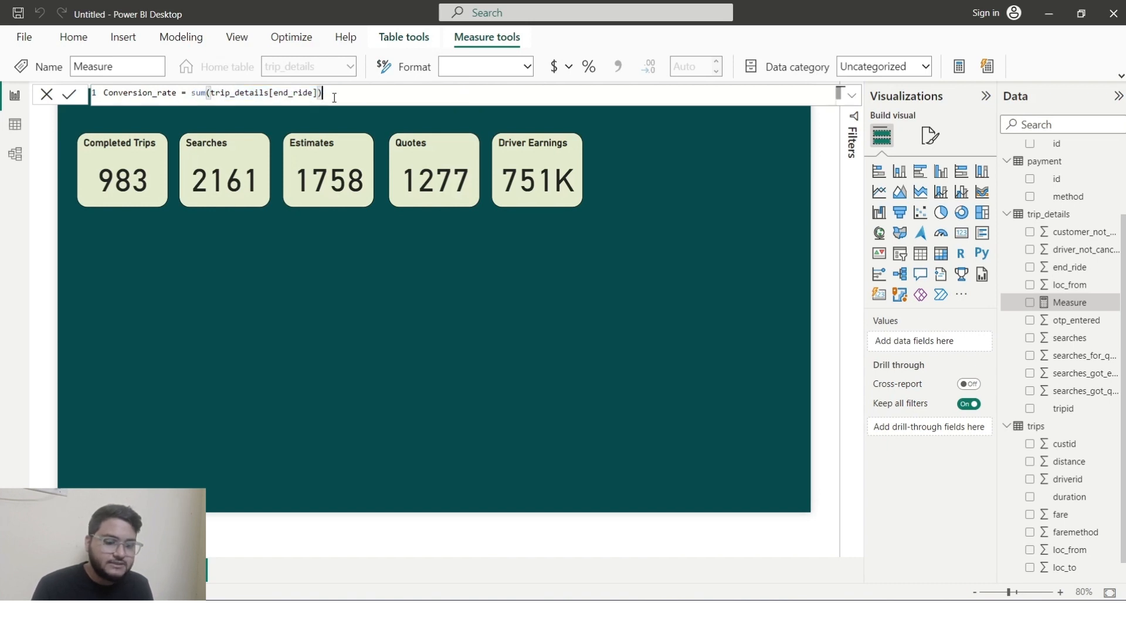
{"action": "type", "text": "/"}
{"action": "key", "text": "ctrl+v"}
{"action": "key", "text": "BackSpace"}
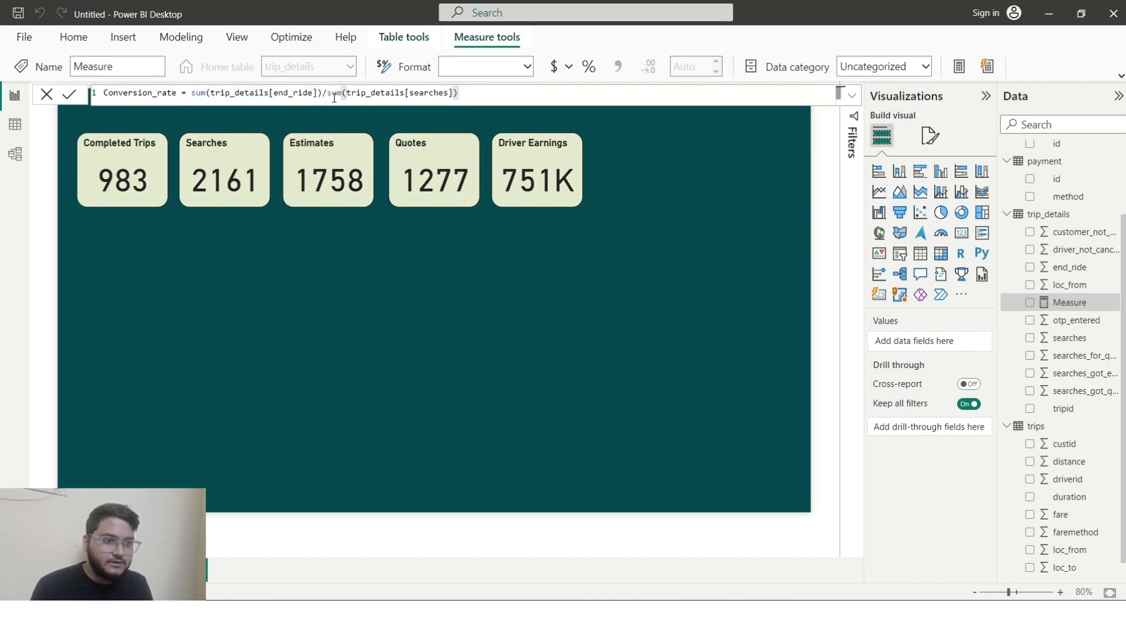
- Display the finished Conversion_rate measure as a gauge beside the Driver Earnings card, shrunk to the height of the cards
{"action": "key", "text": "Return"}
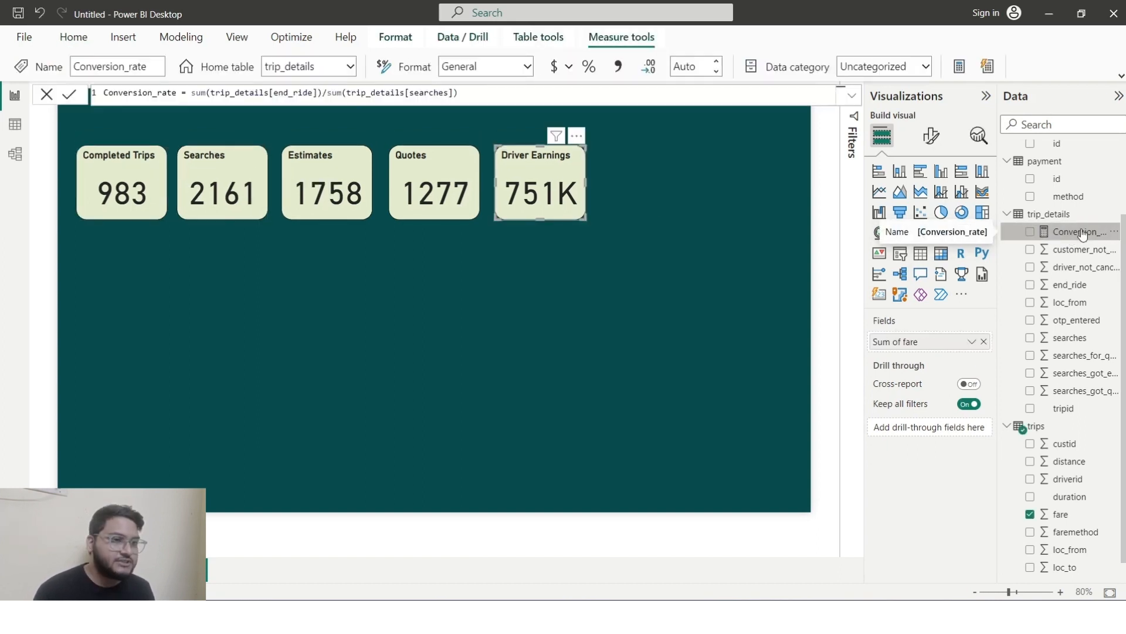
{"action": "left_click_drag", "start_coordinate": [1082, 233], "coordinate": [616, 322]}
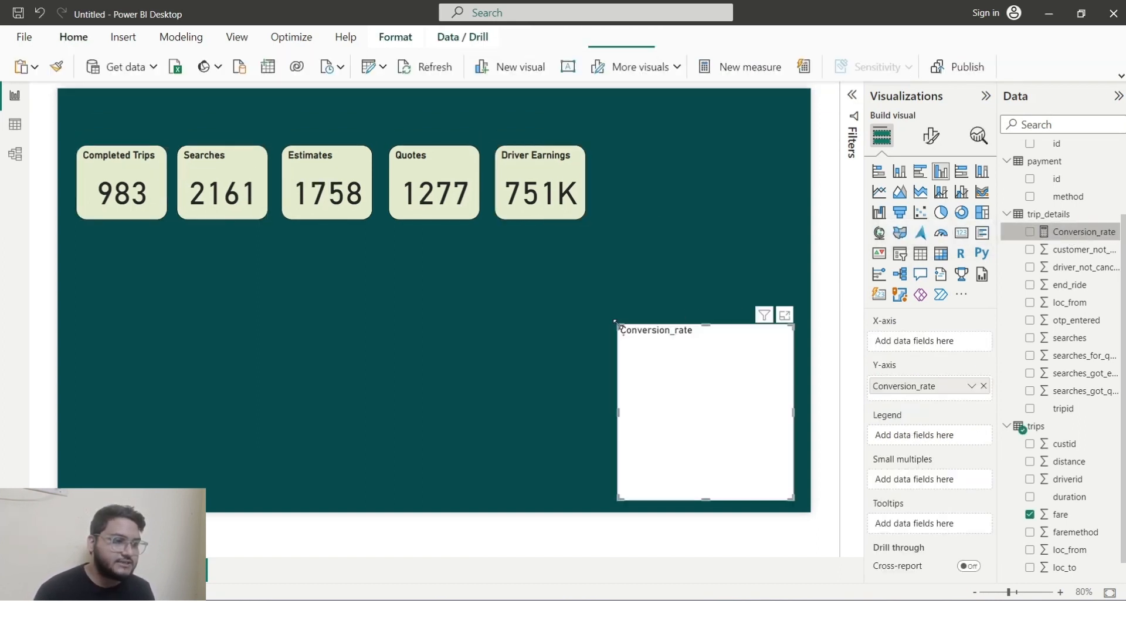
{"action": "left_click", "coordinate": [941, 234]}
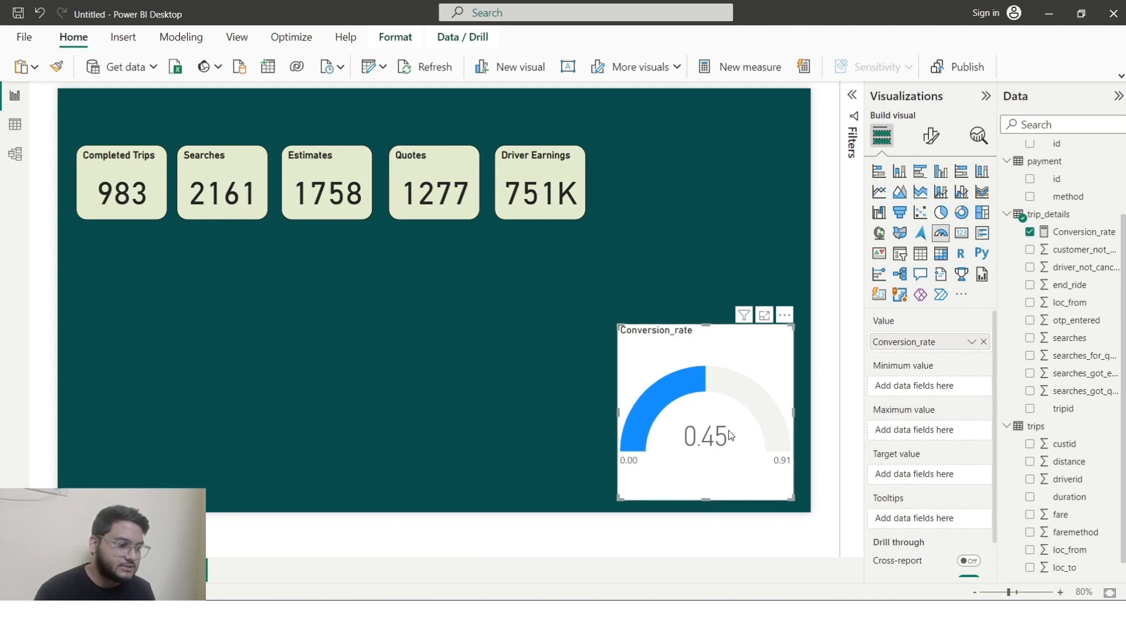
{"action": "left_click_drag", "start_coordinate": [745, 355], "coordinate": [737, 177]}
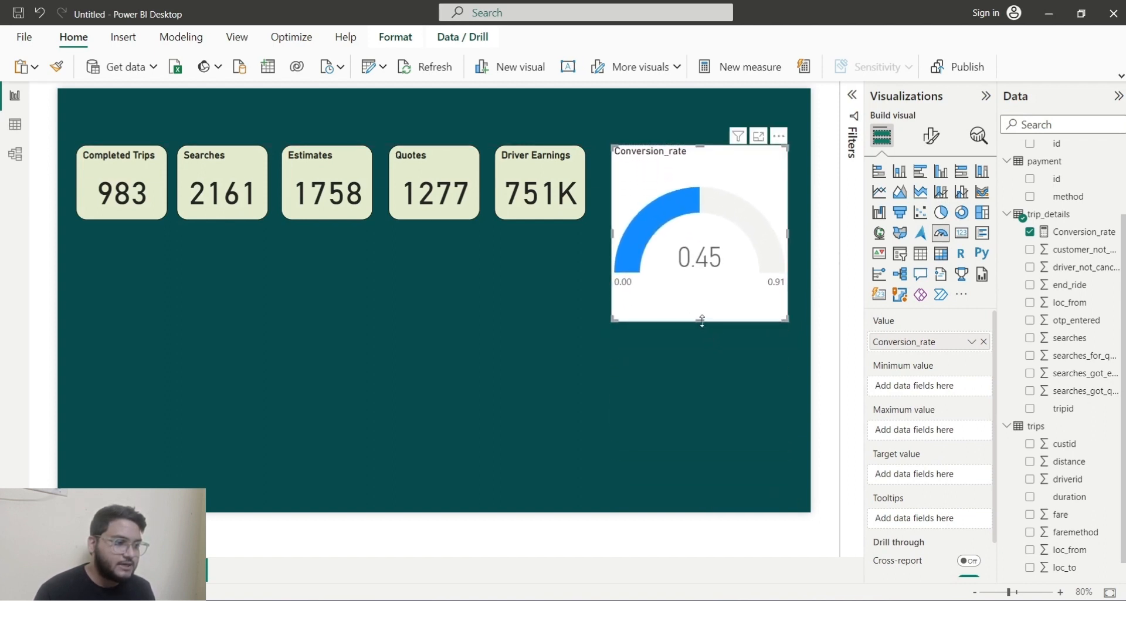
{"action": "left_click_drag", "start_coordinate": [703, 320], "coordinate": [693, 224]}
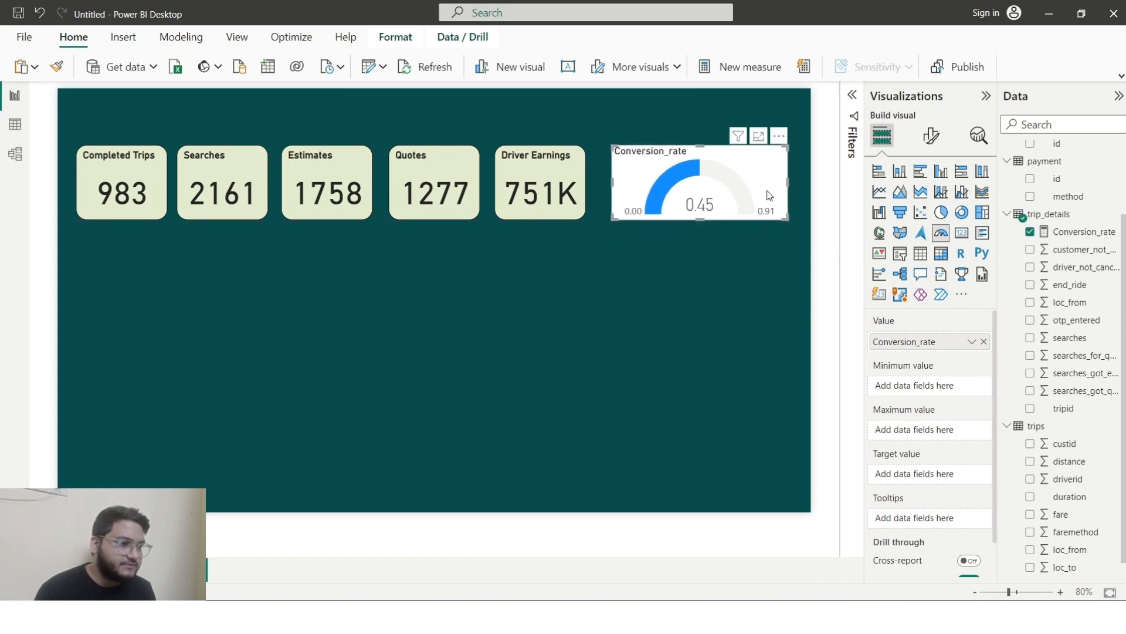
- Set the Conversion_rate gauge's fill color to black
{"action": "left_click", "coordinate": [931, 138]}
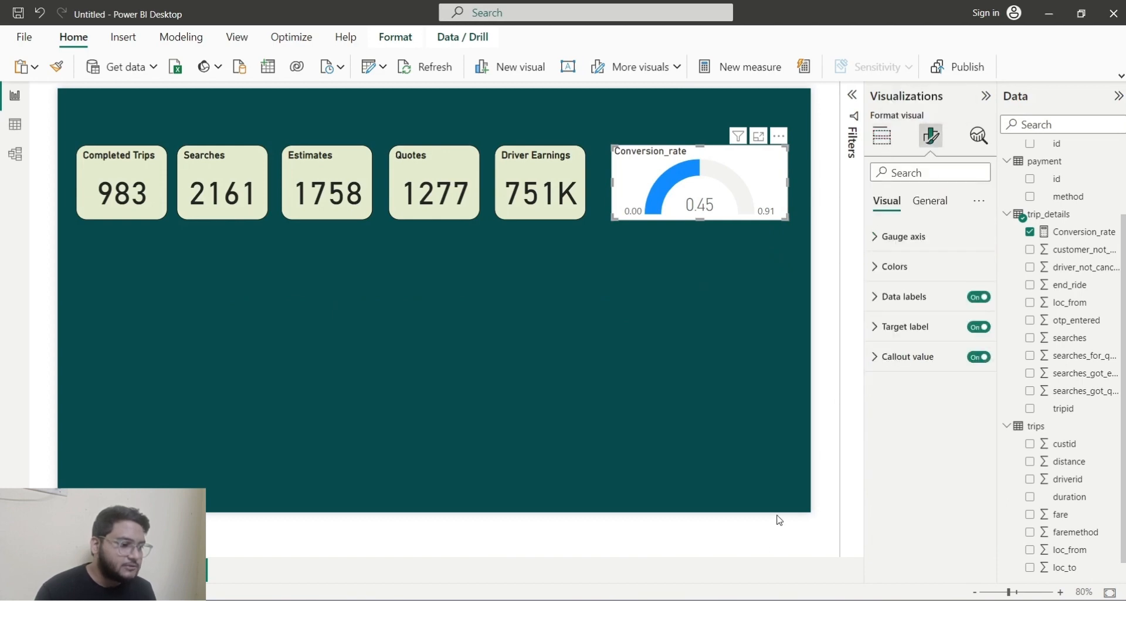
{"action": "mouse_move", "coordinate": [729, 591]}
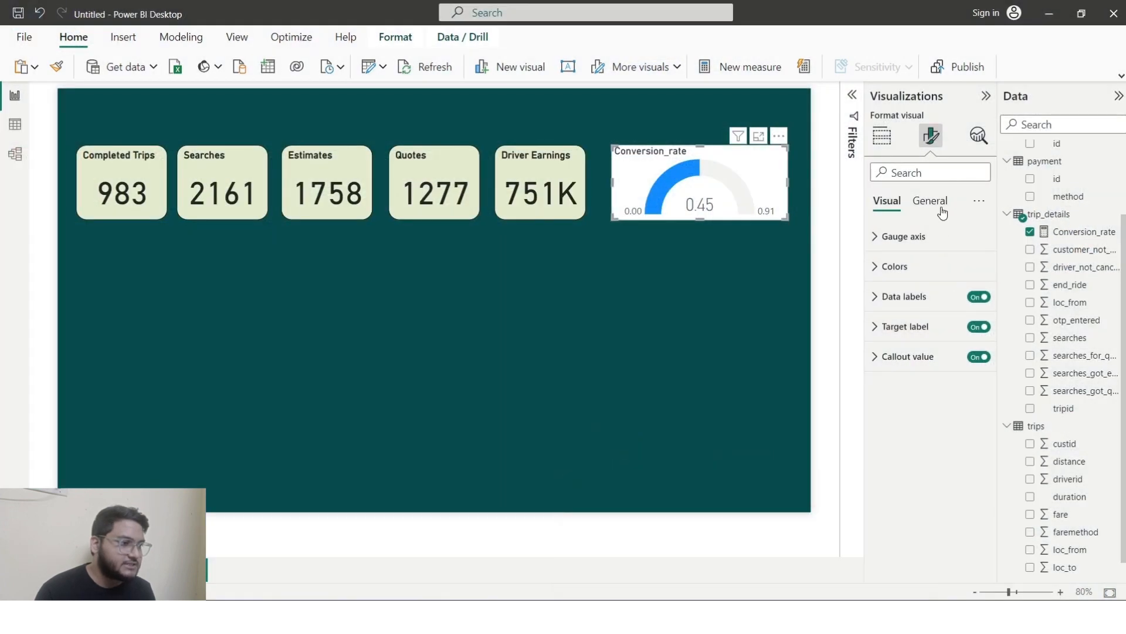
{"action": "left_click", "coordinate": [875, 241]}
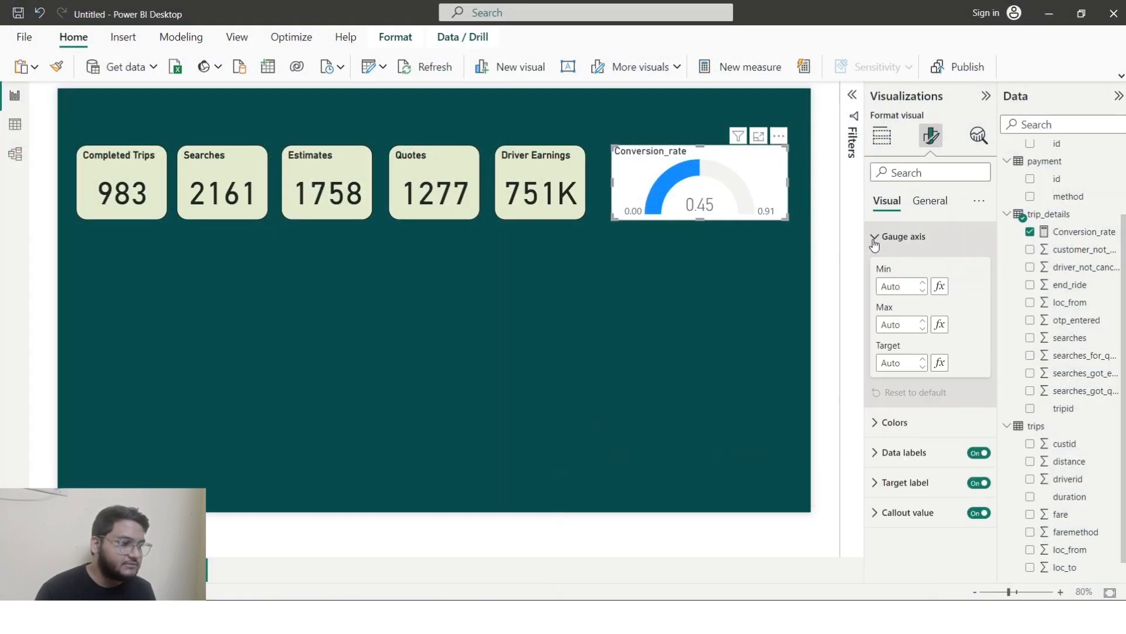
{"action": "left_click", "coordinate": [872, 422]}
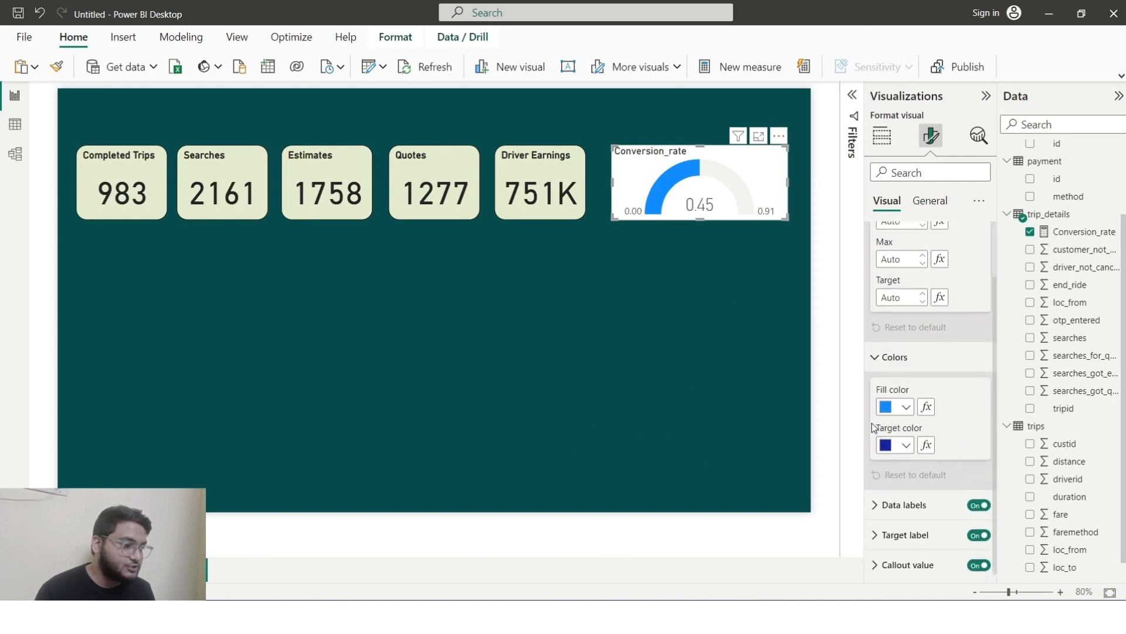
{"action": "left_click", "coordinate": [907, 407]}
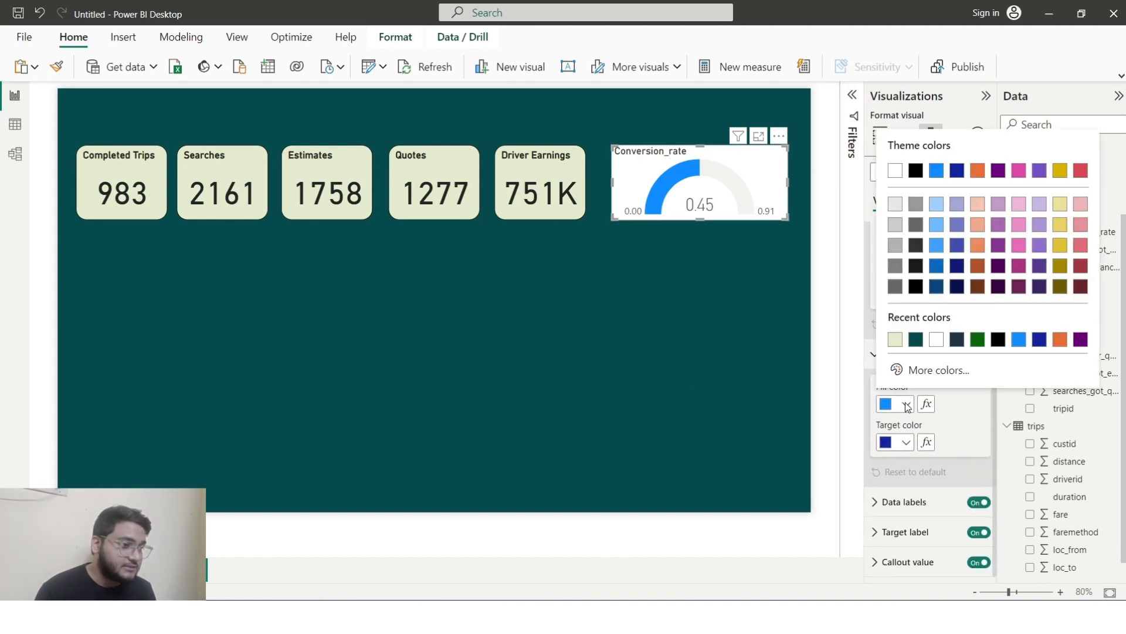
{"action": "left_click", "coordinate": [916, 170]}
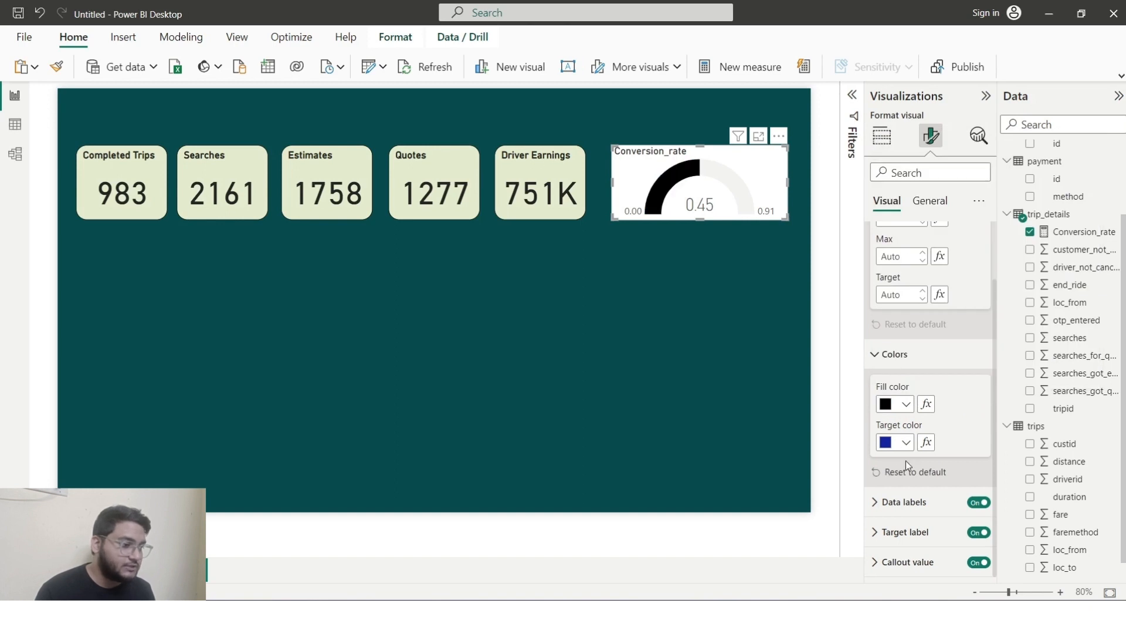
- Make the gauge's data label values and its Conversion_rate title bold
{"action": "left_click", "coordinate": [874, 504]}
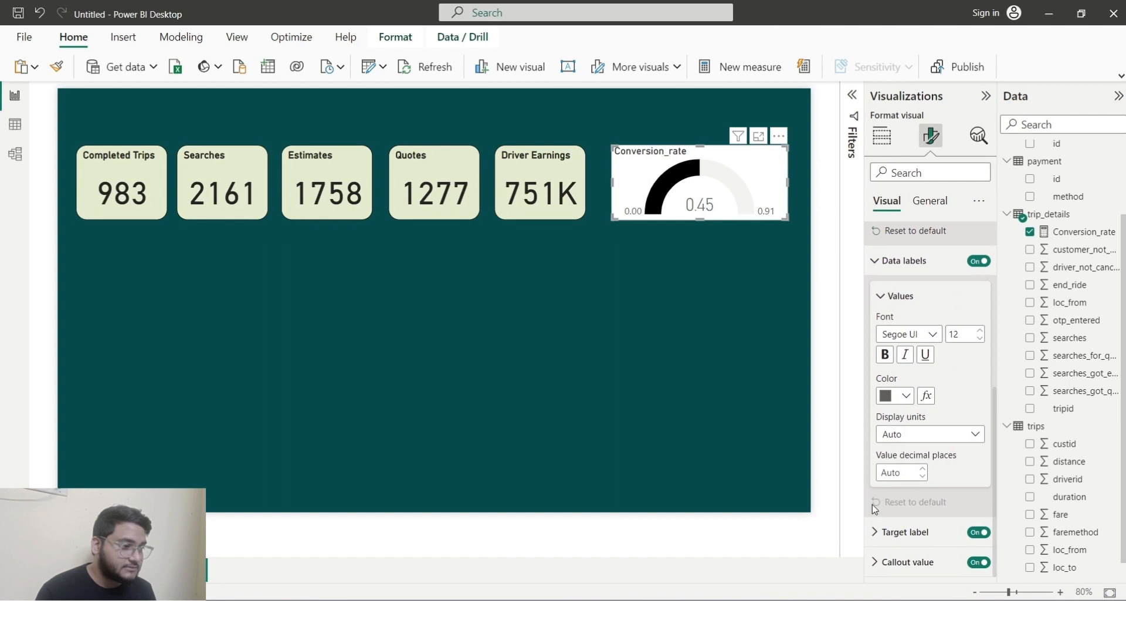
{"action": "left_click", "coordinate": [886, 355]}
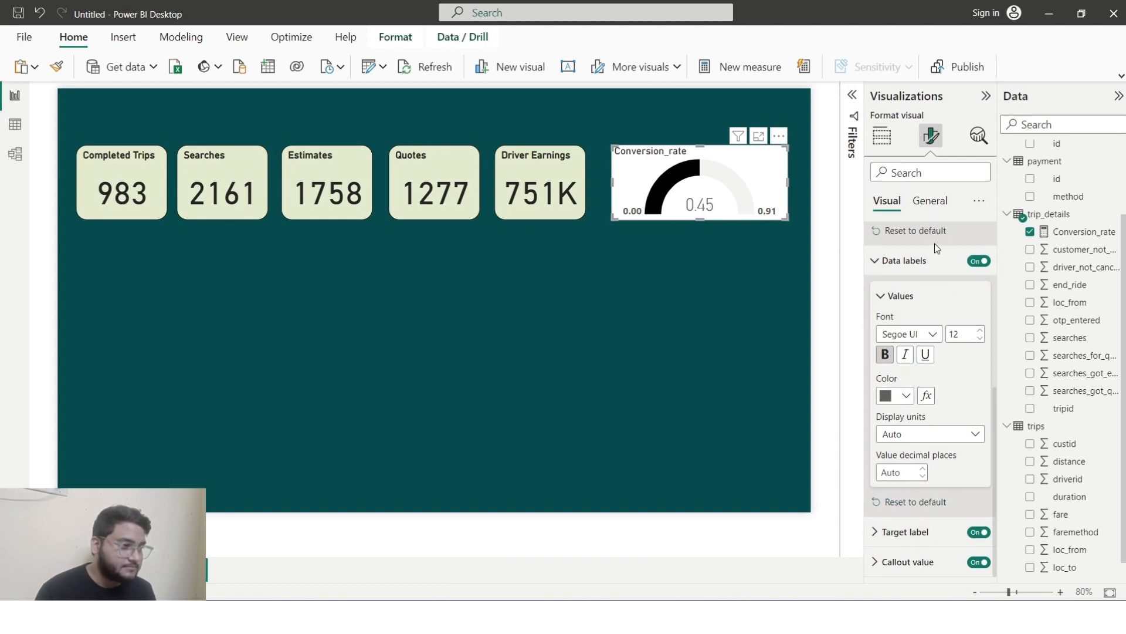
{"action": "left_click", "coordinate": [933, 203]}
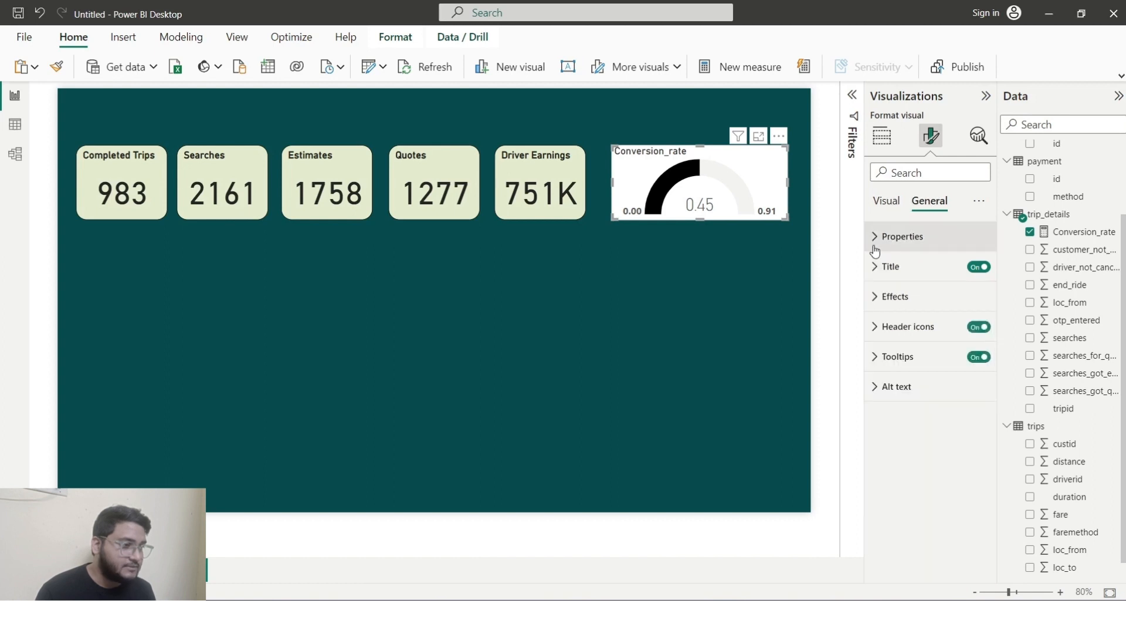
{"action": "left_click", "coordinate": [875, 268]}
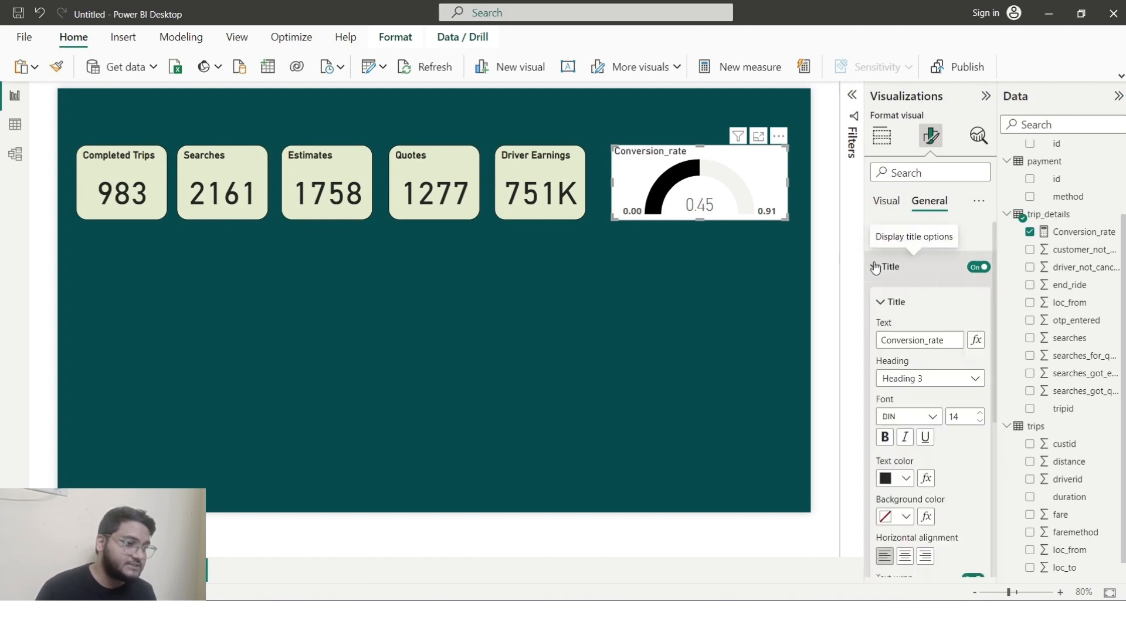
{"action": "left_click", "coordinate": [885, 437]}
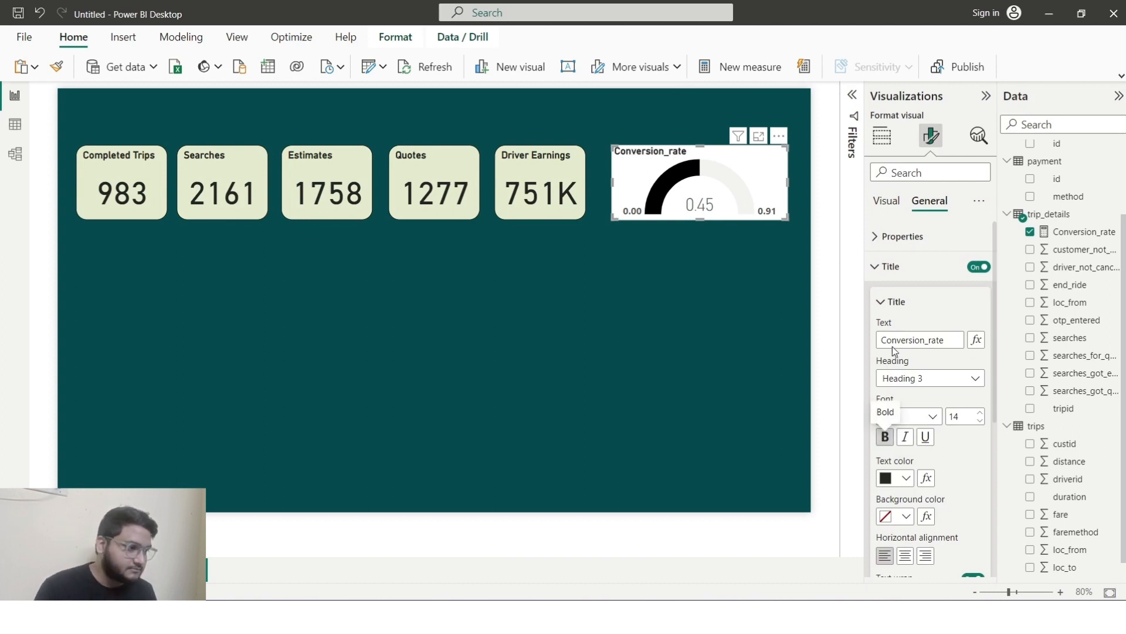
- Set the gauge's background to the same pale green used on the metric cards
{"action": "scroll", "coordinate": [920, 393], "scroll_direction": "down", "scroll_amount": 5}
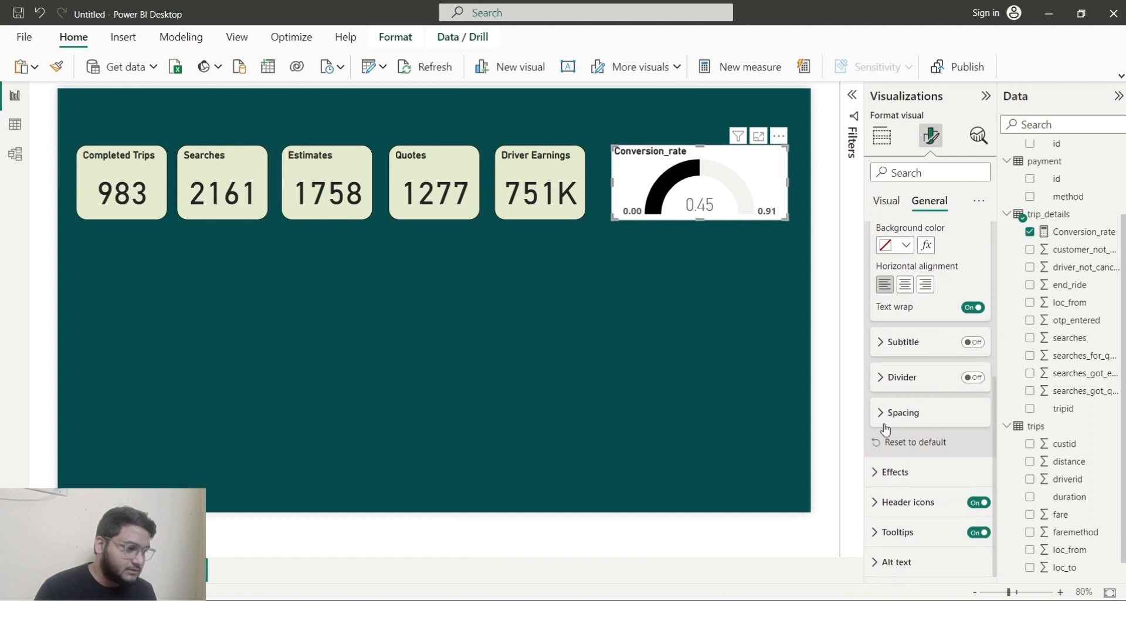
{"action": "left_click", "coordinate": [875, 472]}
{"action": "scroll", "coordinate": [877, 475], "scroll_direction": "down", "scroll_amount": 3}
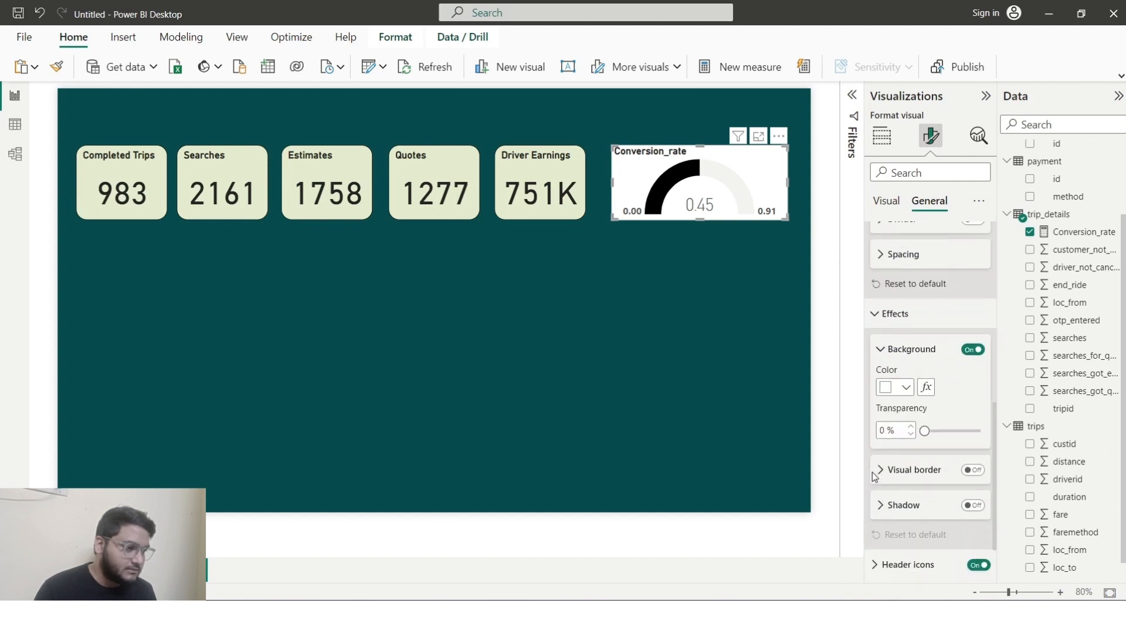
{"action": "left_click", "coordinate": [906, 388]}
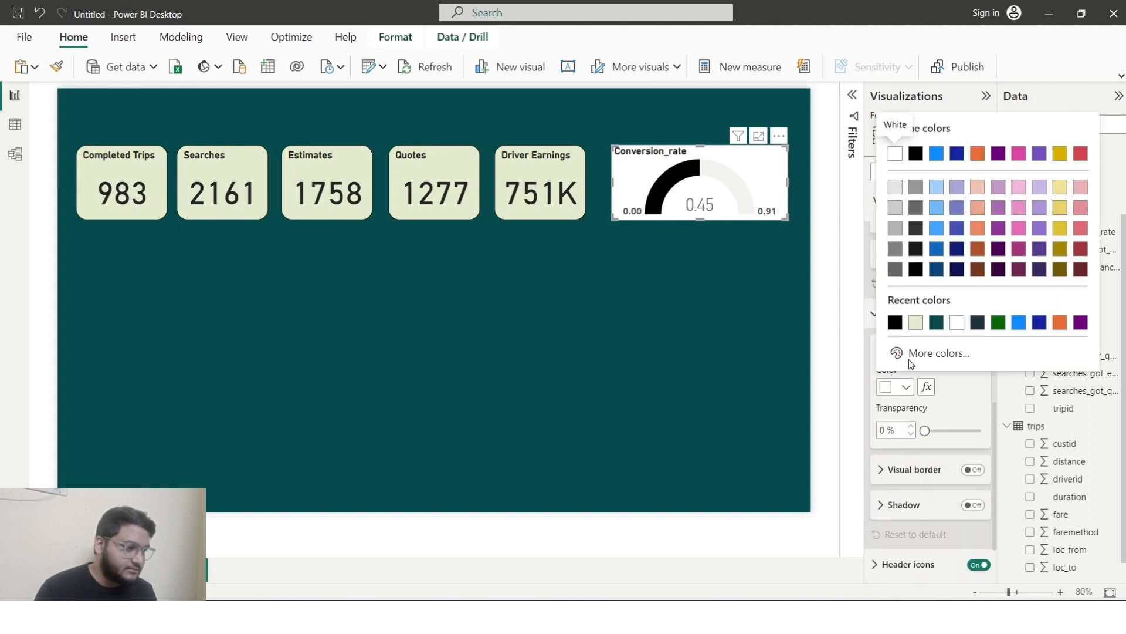
{"action": "left_click", "coordinate": [916, 322]}
{"action": "left_click", "coordinate": [642, 318]}
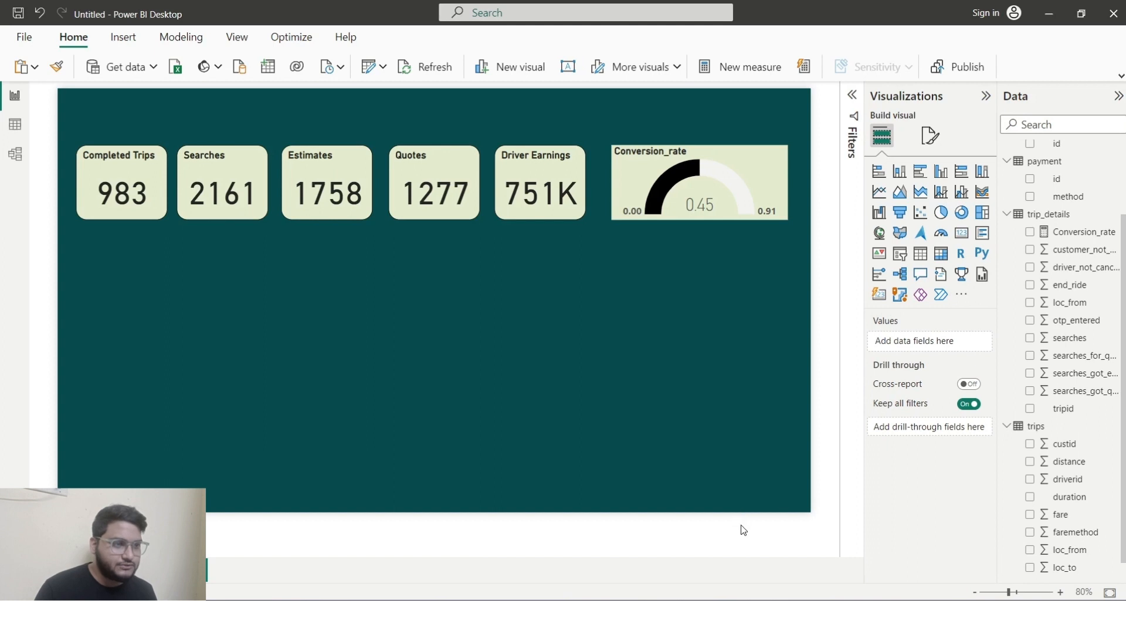
- Turn on the gauge's visual border with rounded corners like the cards and nudge the gauge closer to Driver Earnings
{"action": "left_click", "coordinate": [779, 185]}
{"action": "left_click", "coordinate": [929, 139]}
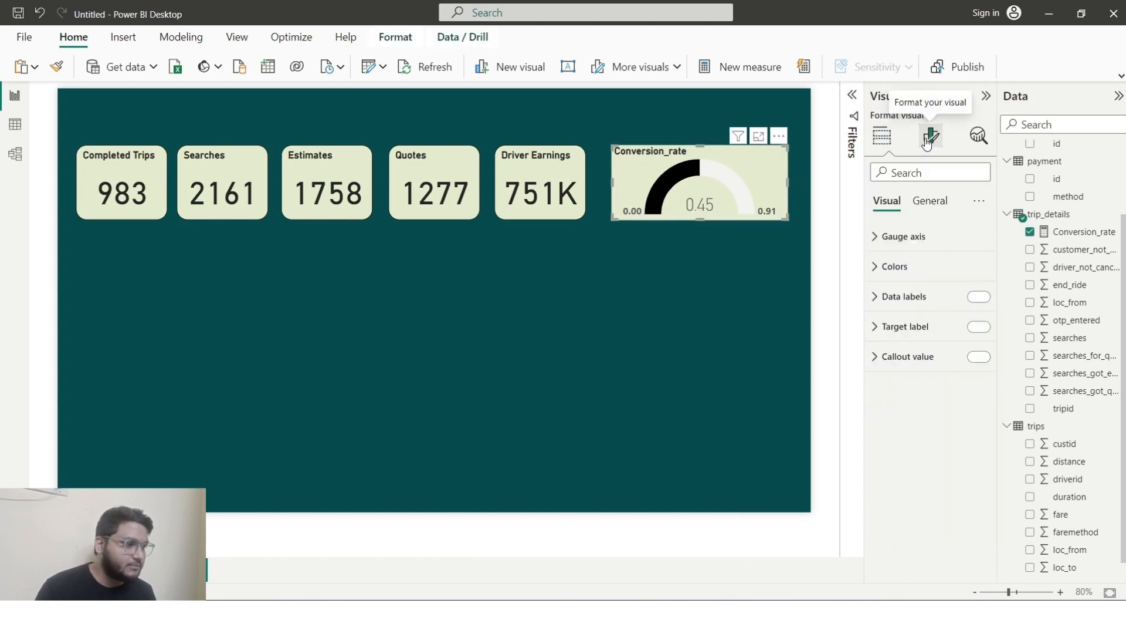
{"action": "left_click", "coordinate": [930, 201]}
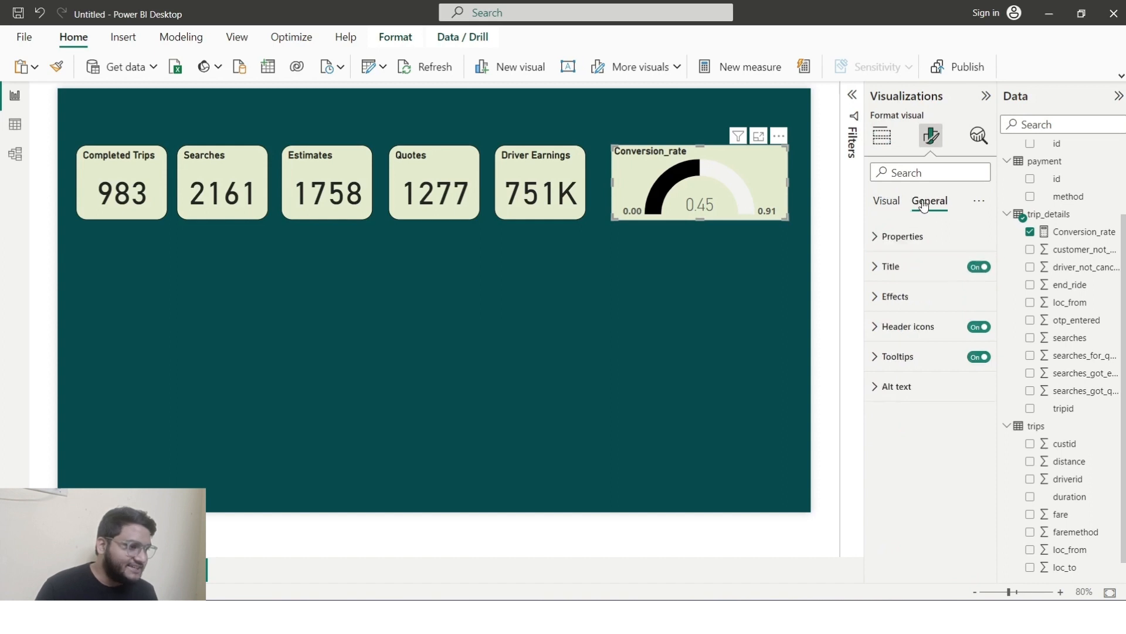
{"action": "left_click", "coordinate": [879, 299]}
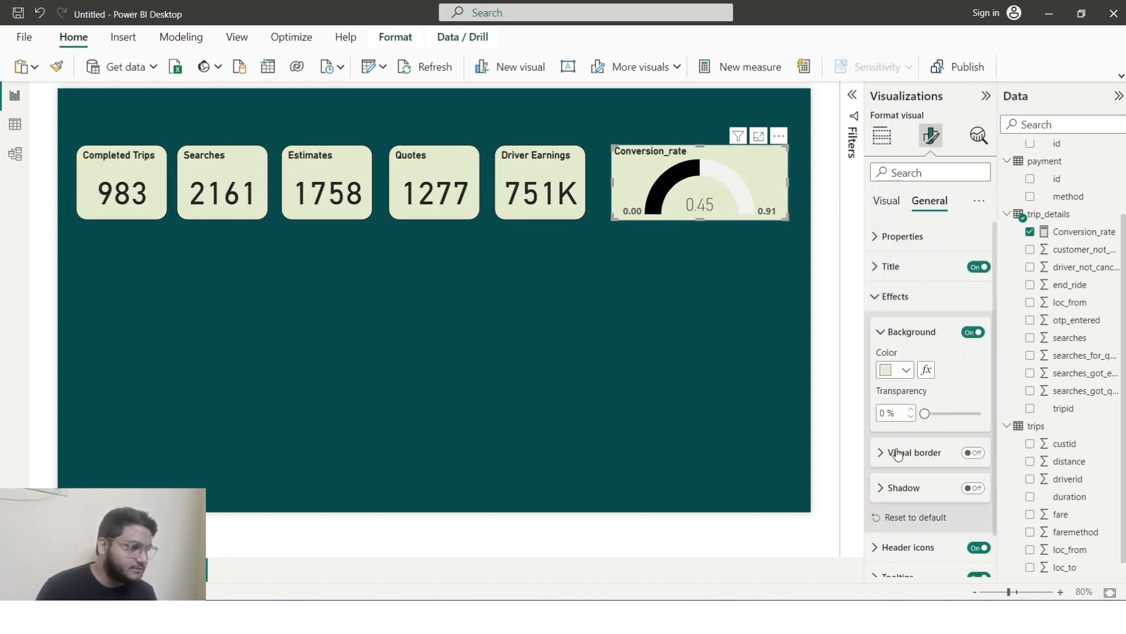
{"action": "left_click", "coordinate": [880, 454]}
{"action": "scroll", "coordinate": [880, 457], "scroll_direction": "down", "scroll_amount": 2}
{"action": "left_click", "coordinate": [973, 359]}
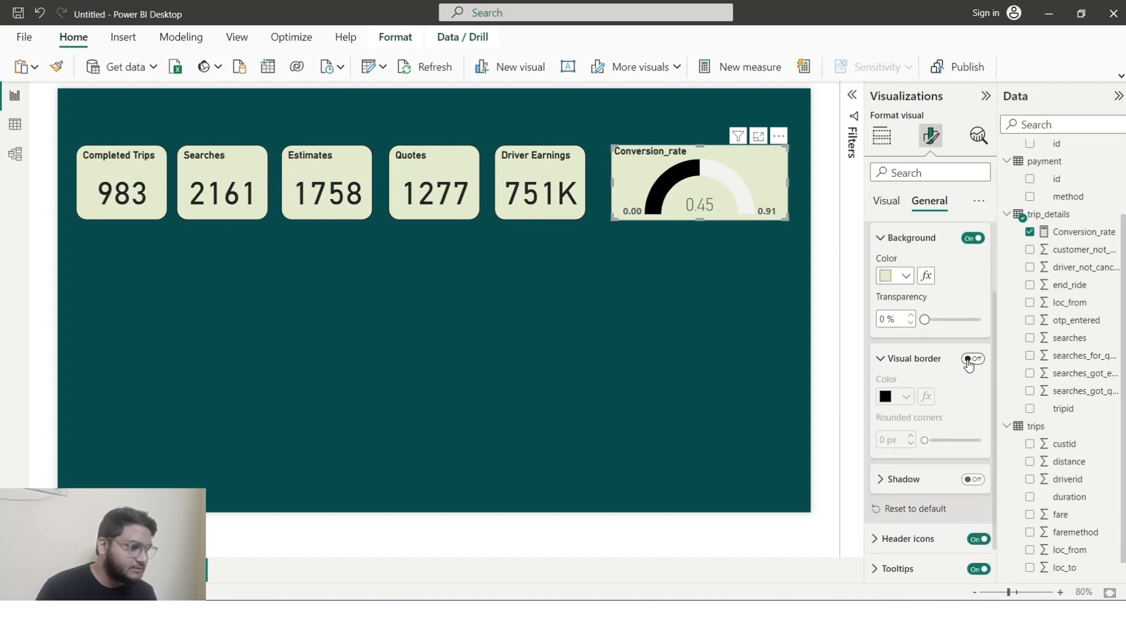
{"action": "left_click_drag", "start_coordinate": [941, 439], "coordinate": [959, 442]}
{"action": "left_click", "coordinate": [629, 336]}
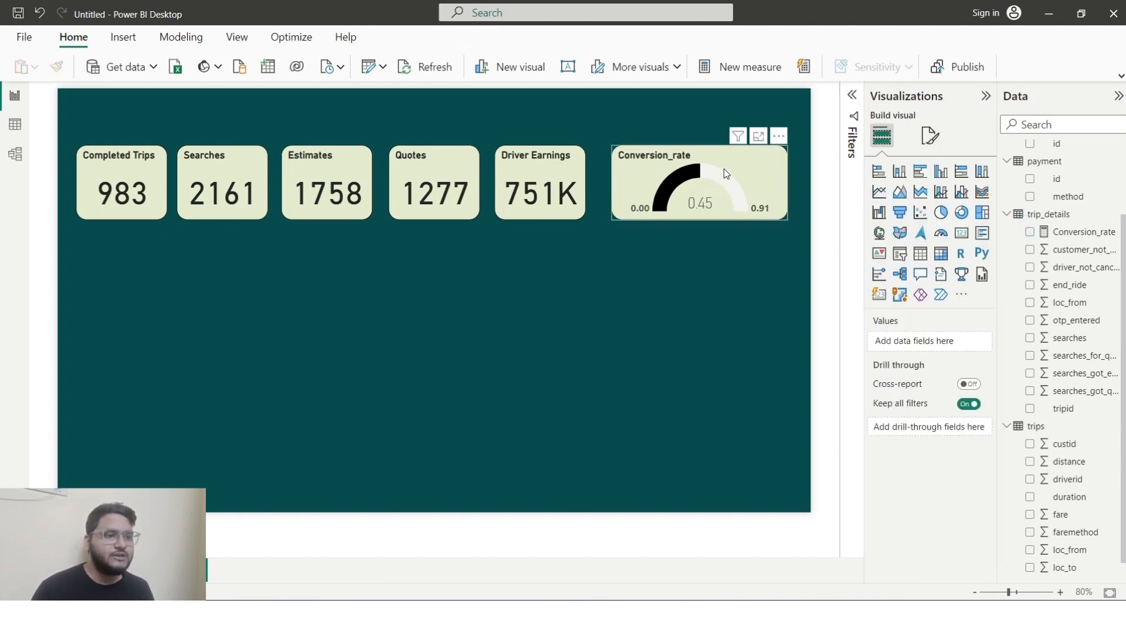
{"action": "left_click_drag", "start_coordinate": [724, 168], "coordinate": [717, 169]}
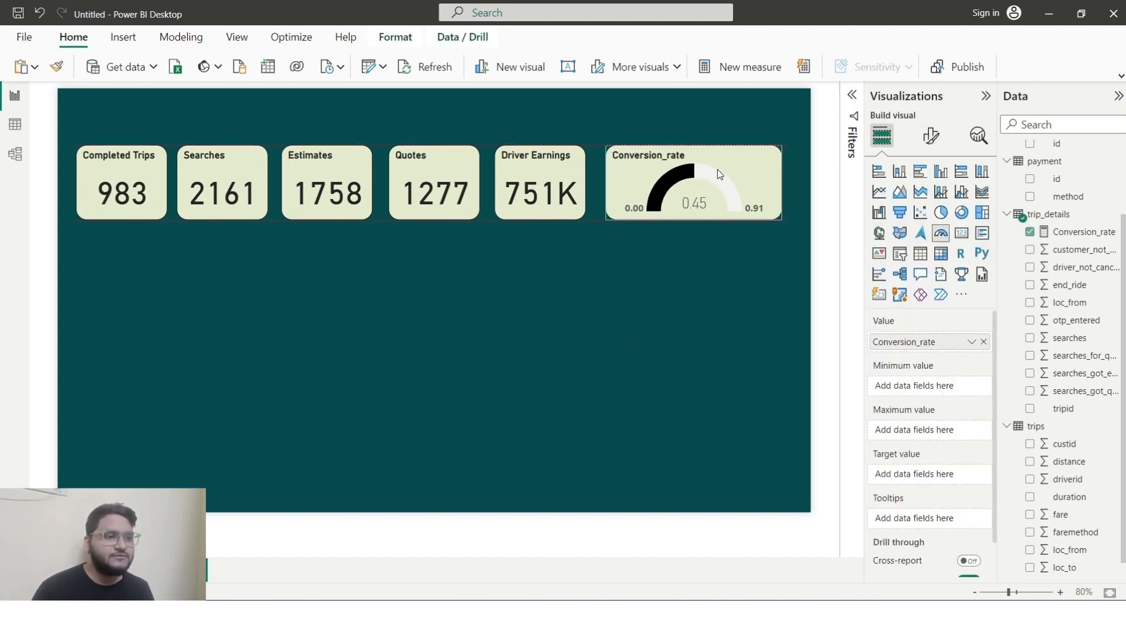
{"action": "left_click", "coordinate": [658, 311]}
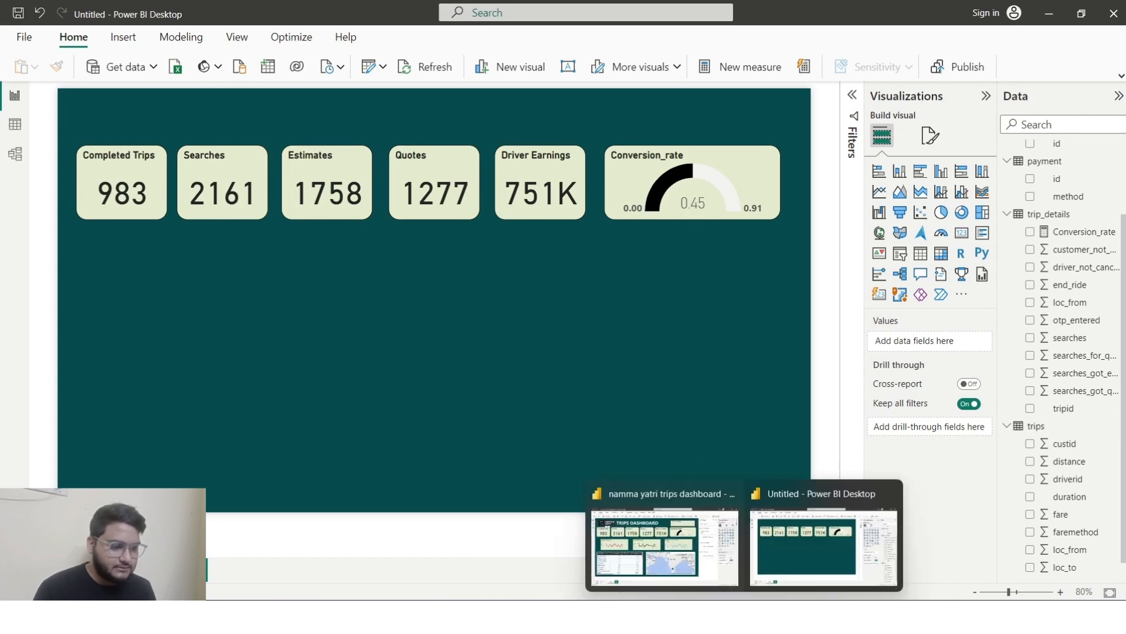
- Switch to the namma yatri trips dashboard report to review its Duration line charts, and return to the untitled report
{"action": "left_click", "coordinate": [694, 513]}
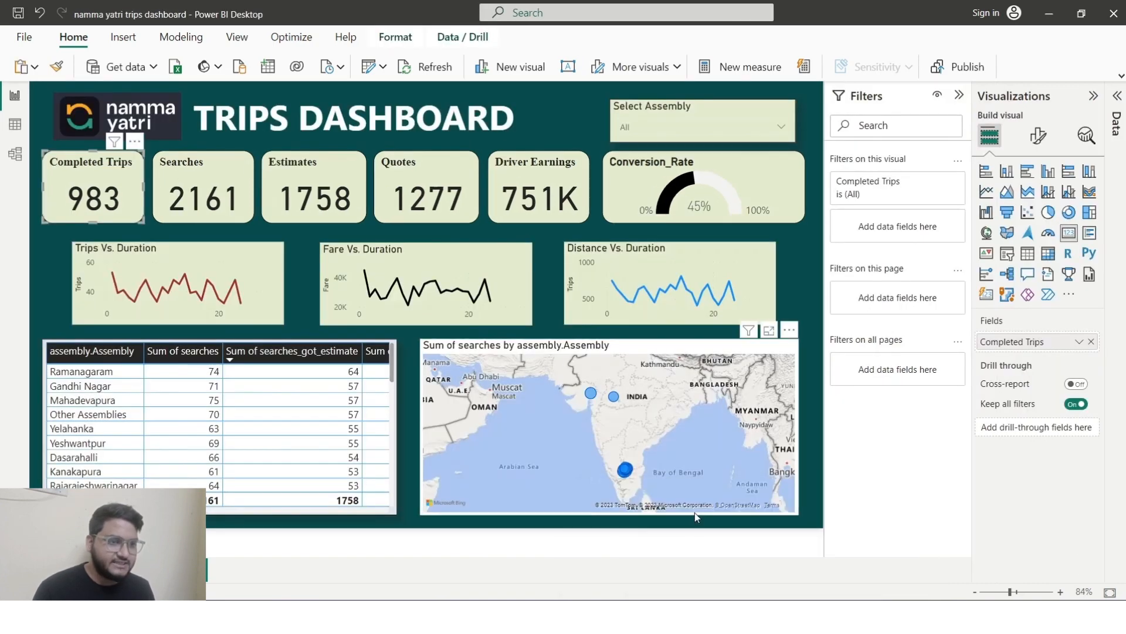
{"action": "left_click", "coordinate": [202, 255]}
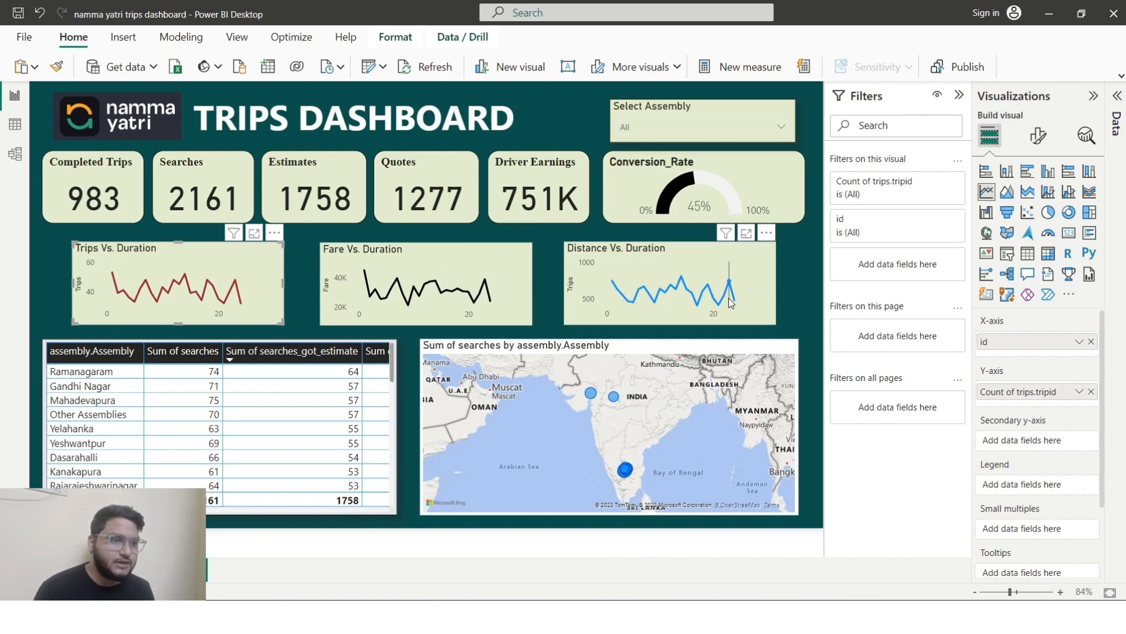
{"action": "mouse_move", "coordinate": [730, 301]}
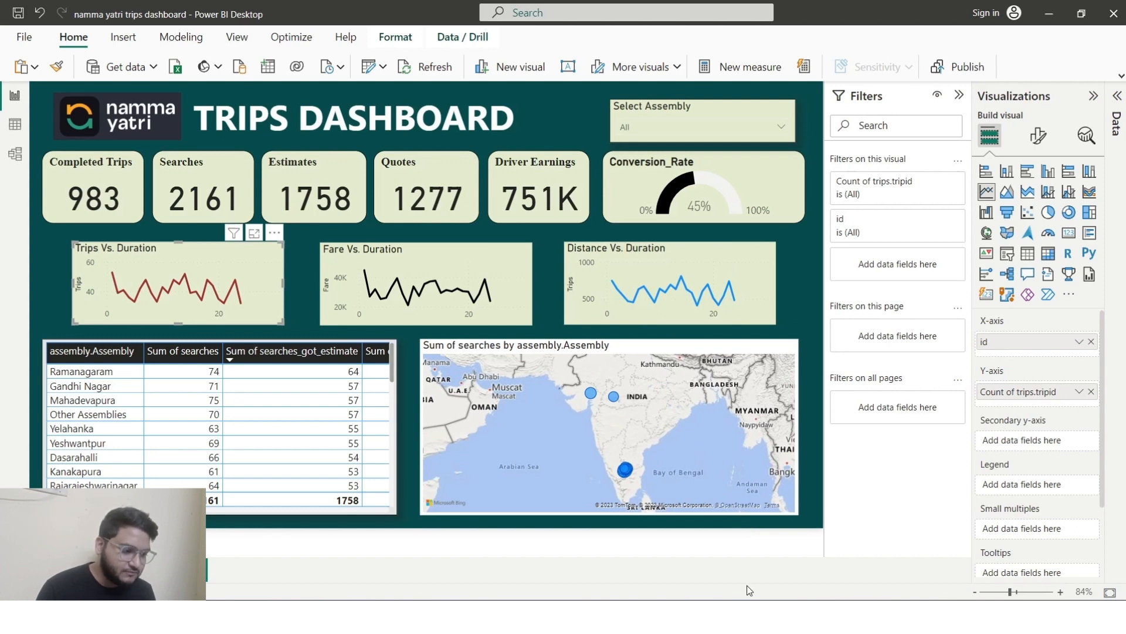
{"action": "mouse_move", "coordinate": [748, 585]}
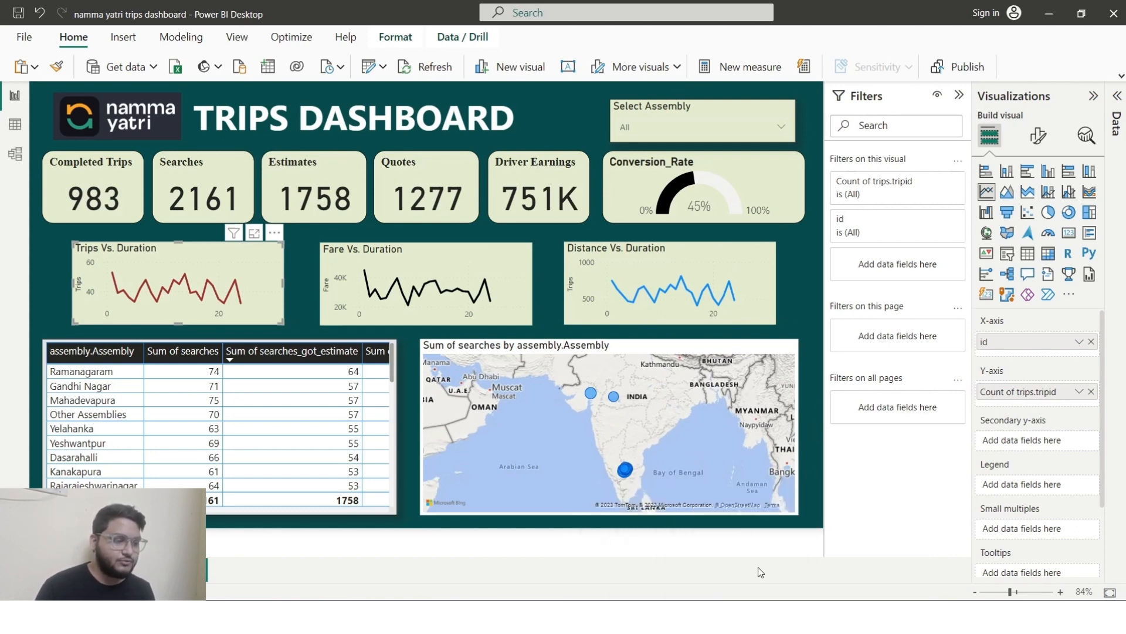
{"action": "left_click", "coordinate": [833, 540]}
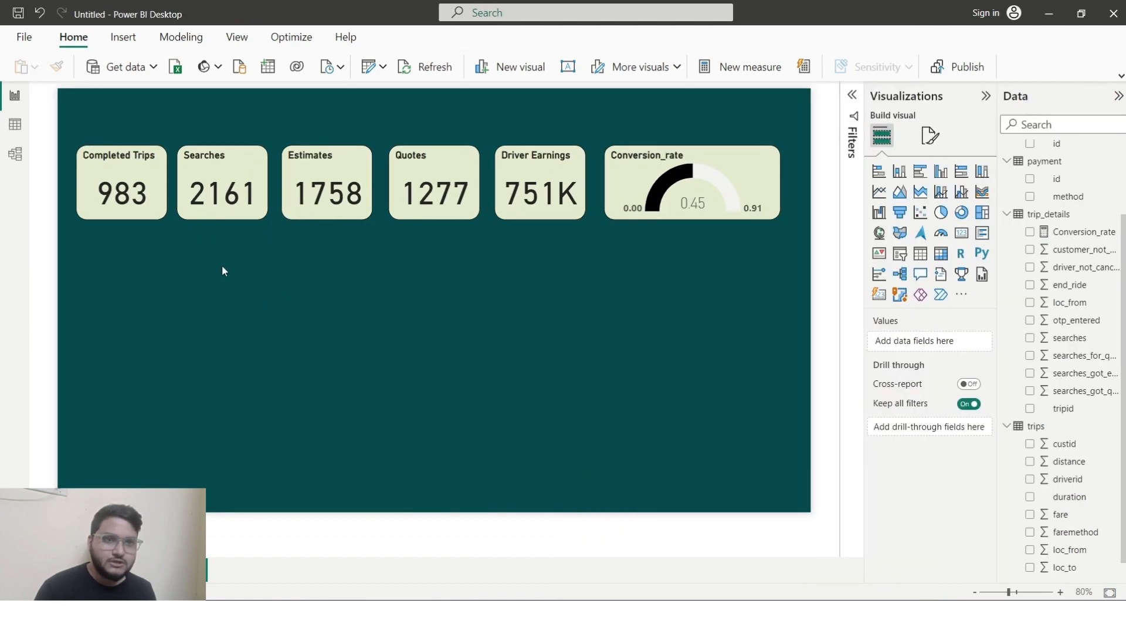
- View the data of the duration table to examine its id and duration columns
{"action": "left_click", "coordinate": [14, 124]}
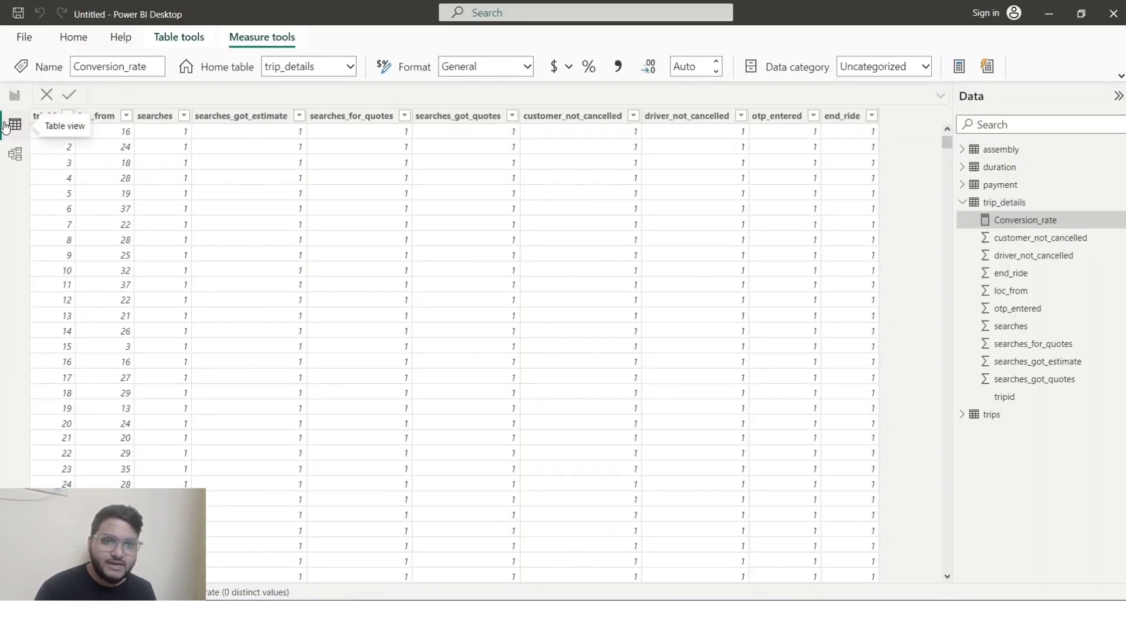
{"action": "left_click", "coordinate": [1018, 152]}
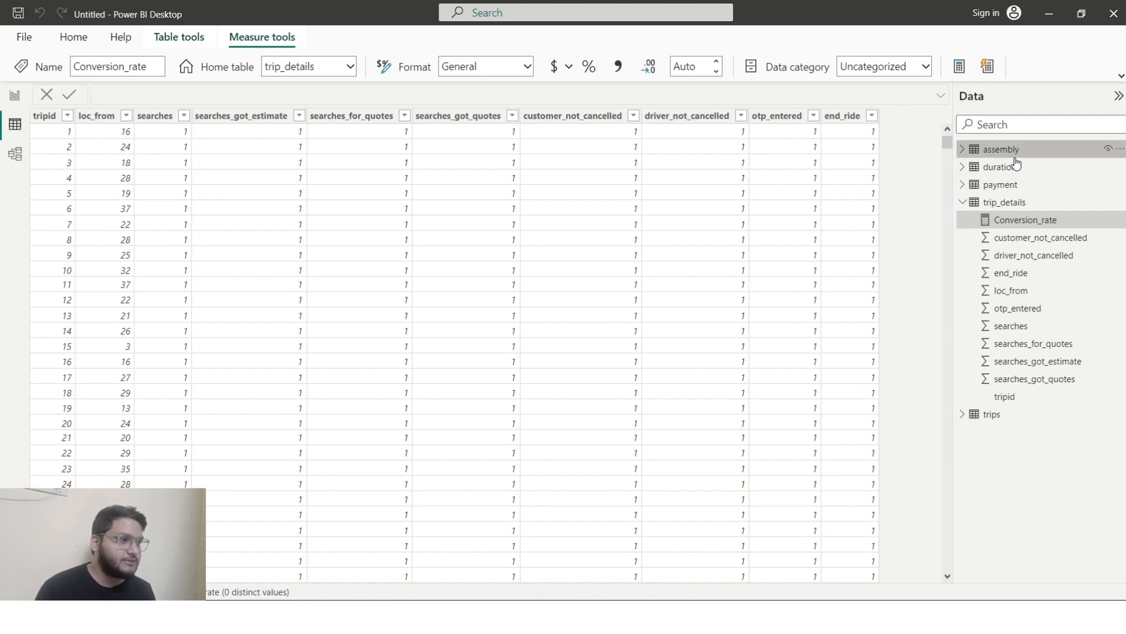
{"action": "left_click", "coordinate": [1004, 167]}
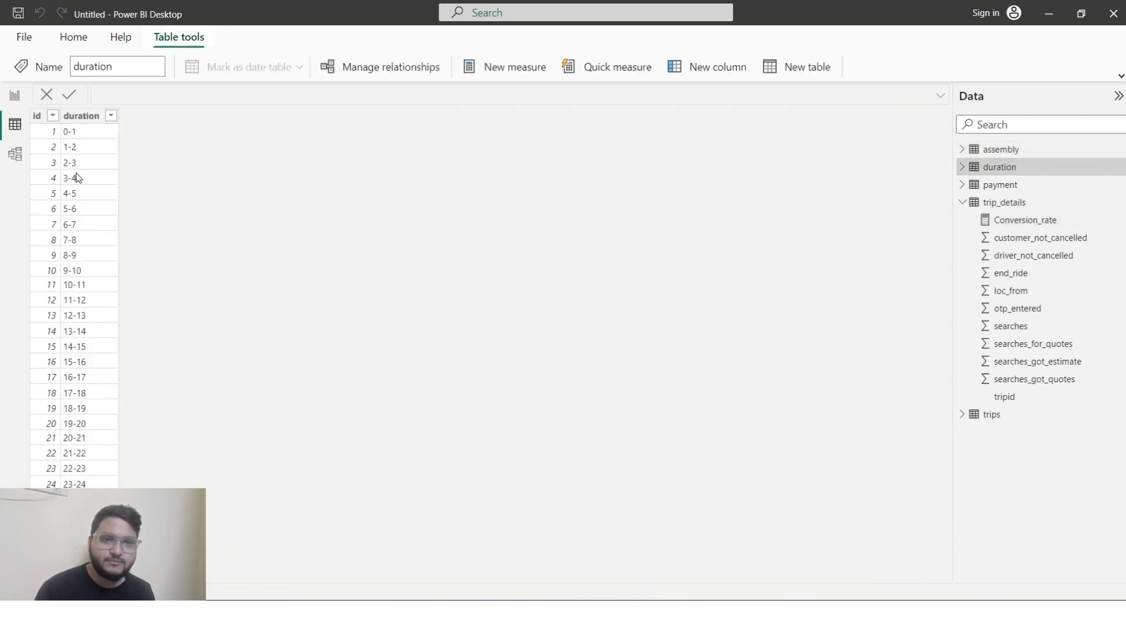
- Inspect the duration column's values, return to the report canvas, and compare it with the finished namma yatri trips dashboard report
{"action": "left_click", "coordinate": [92, 465]}
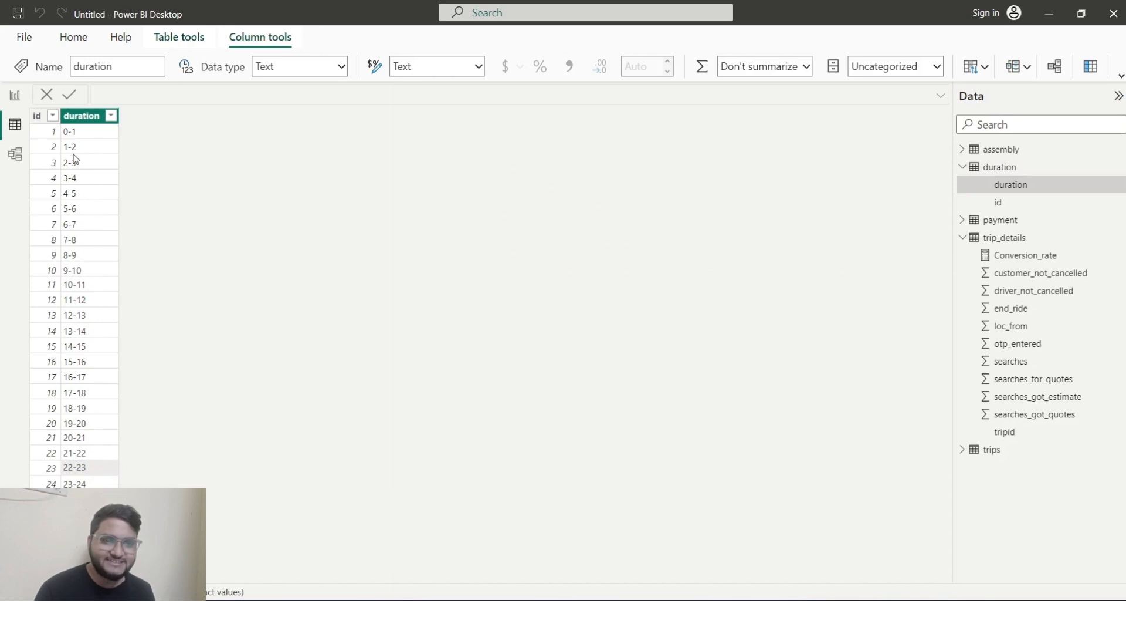
{"action": "left_click", "coordinate": [14, 95]}
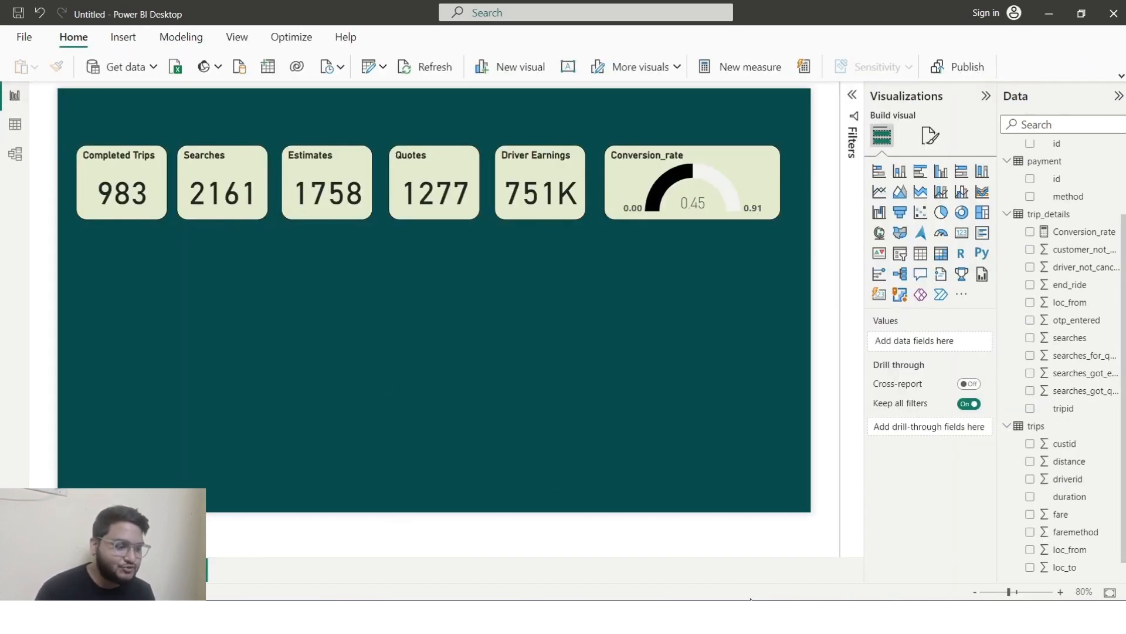
{"action": "mouse_move", "coordinate": [745, 616]}
{"action": "left_click", "coordinate": [680, 536]}
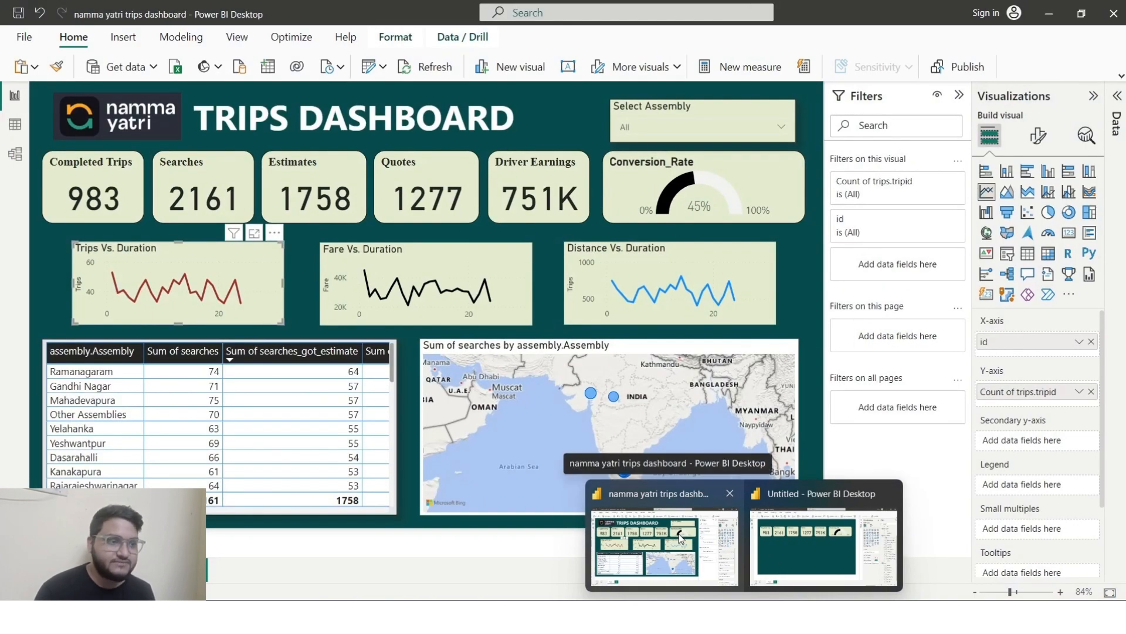
{"action": "left_click", "coordinate": [808, 553]}
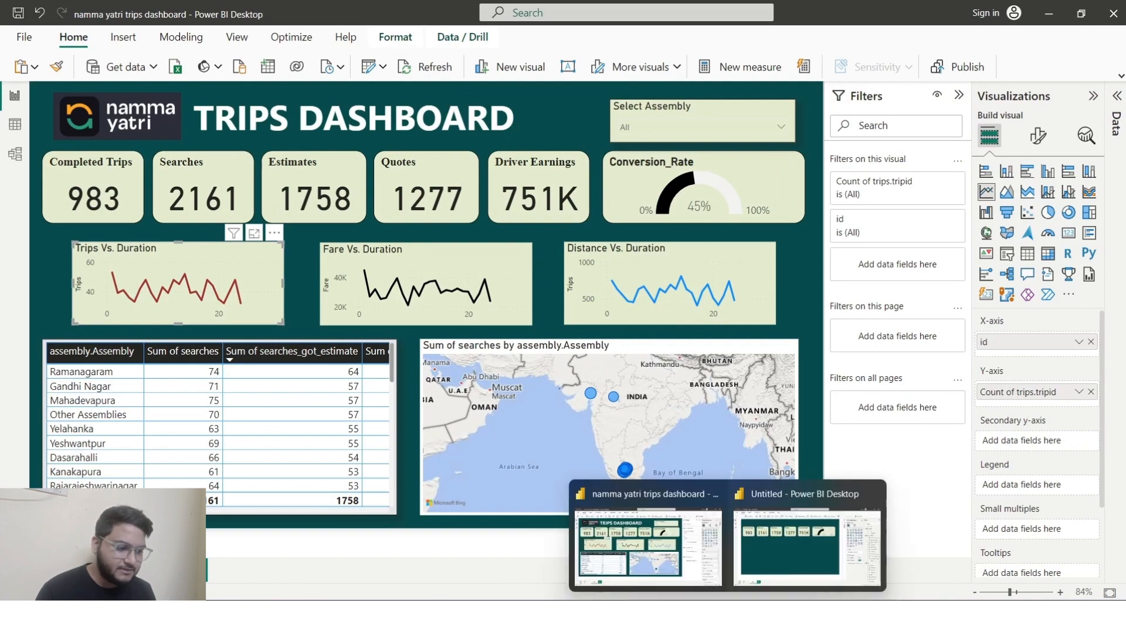
- Switch to Chrome to examine the hourly trend charts on the Namma Yatri Open page, and return to the untitled Power BI report
{"action": "left_click", "coordinate": [694, 616]}
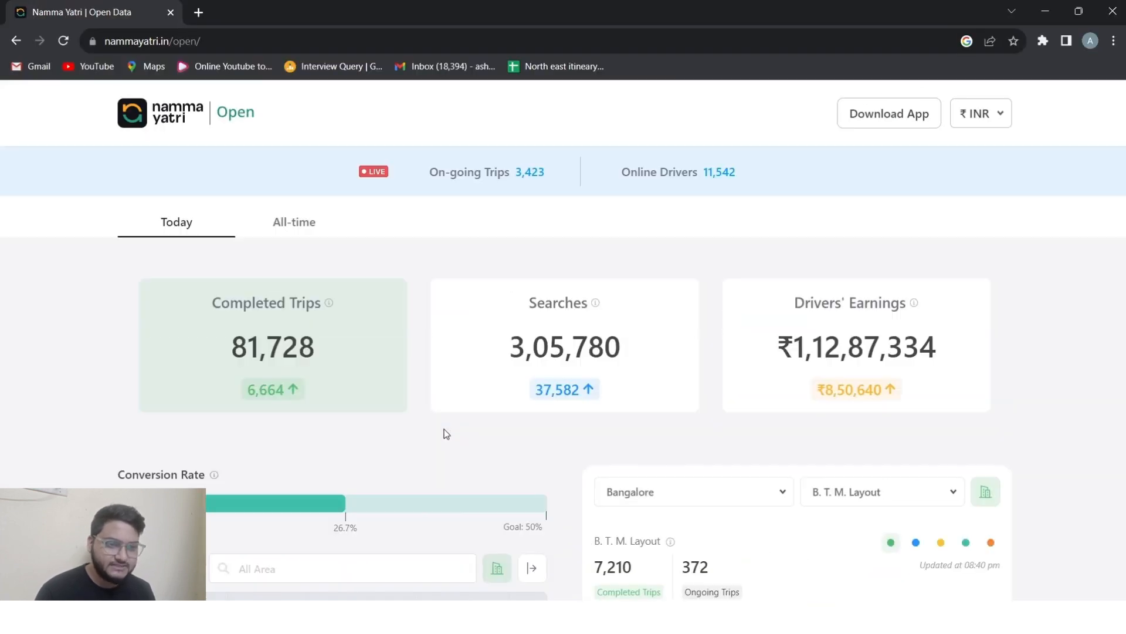
{"action": "scroll", "coordinate": [437, 431], "scroll_direction": "down", "scroll_amount": 15}
{"action": "scroll", "coordinate": [431, 430], "scroll_direction": "up", "scroll_amount": 1}
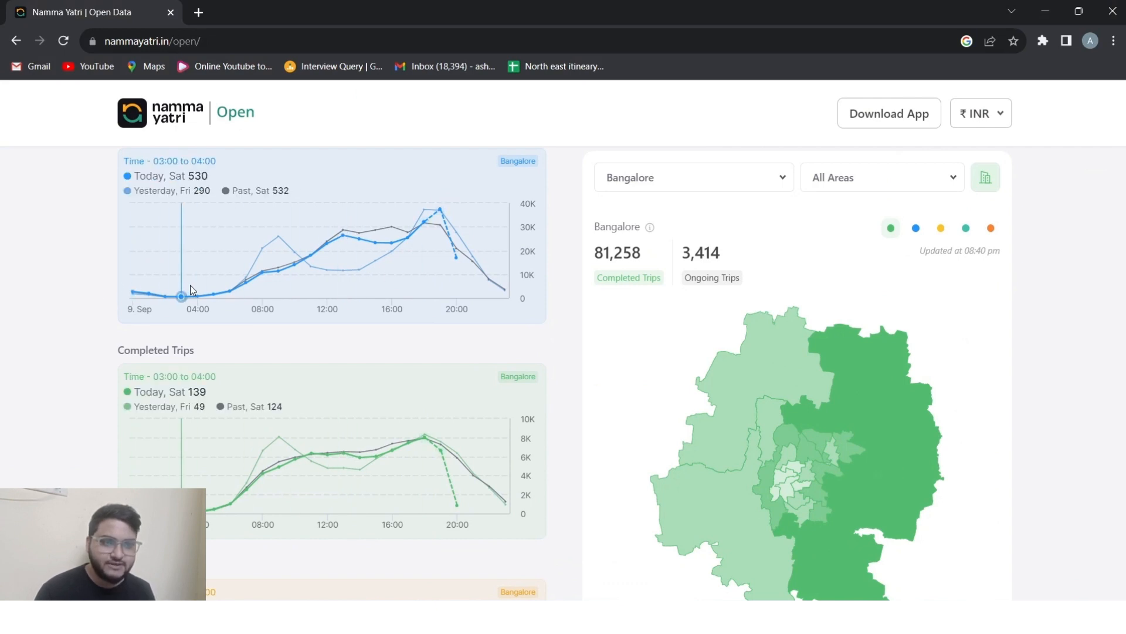
{"action": "key", "text": "alt+Tab"}
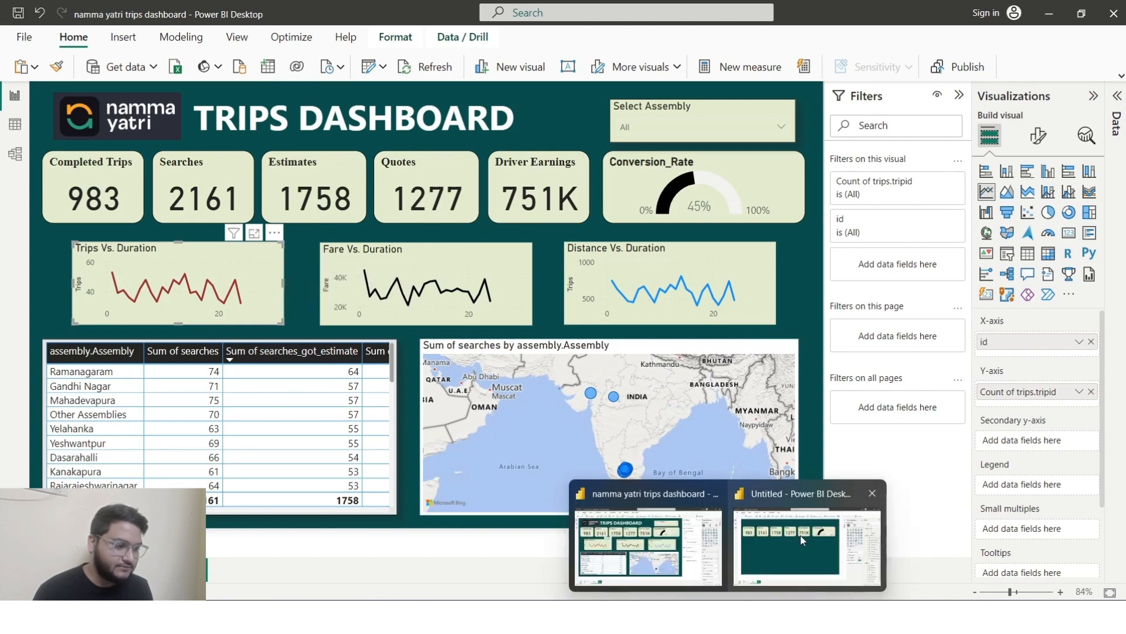
{"action": "left_click", "coordinate": [816, 531]}
{"action": "scroll", "coordinate": [1063, 282], "scroll_direction": "down", "scroll_amount": 1}
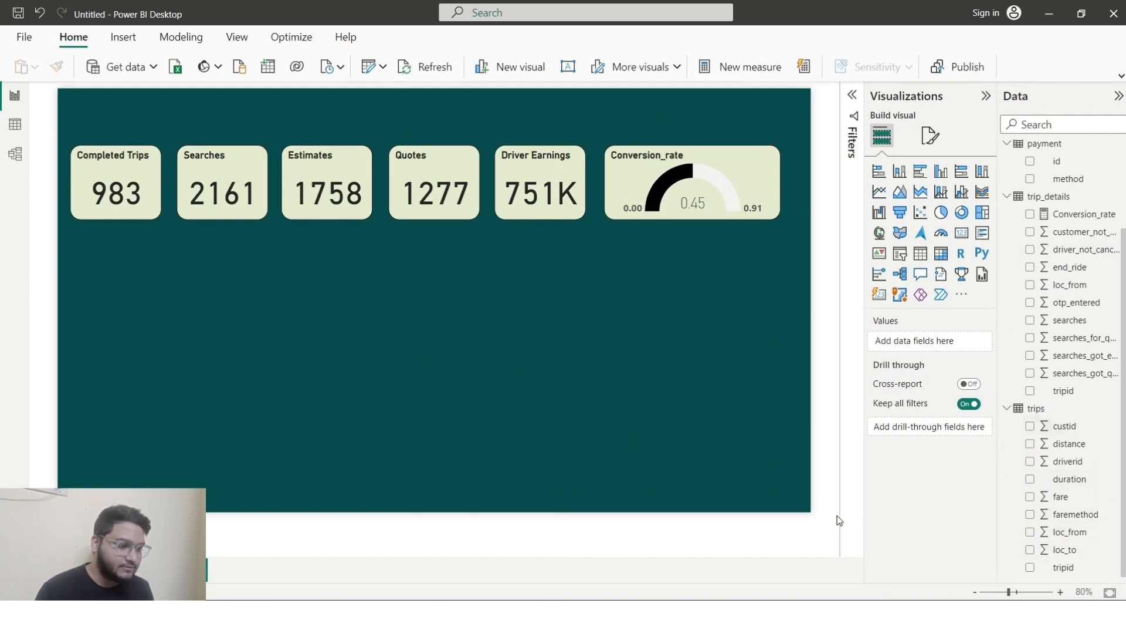
- Add a wide line chart below the metric cards with trips duration on the X-axis and the count of tripid on the Y-axis
{"action": "mouse_move", "coordinate": [728, 616]}
{"action": "mouse_move", "coordinate": [689, 569]}
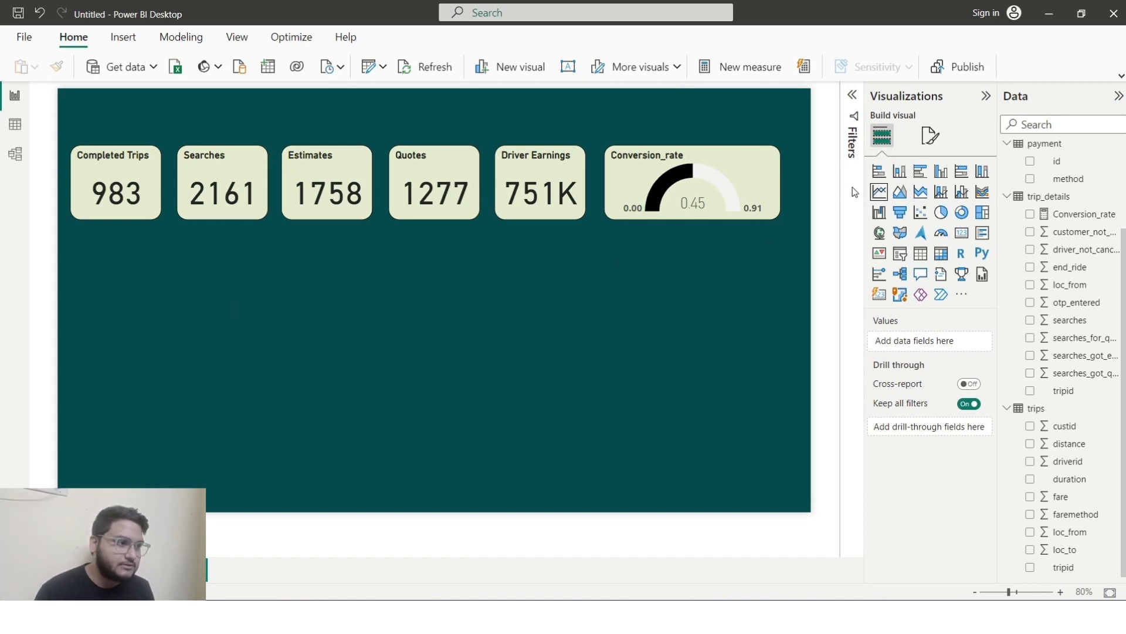
{"action": "left_click", "coordinate": [879, 193]}
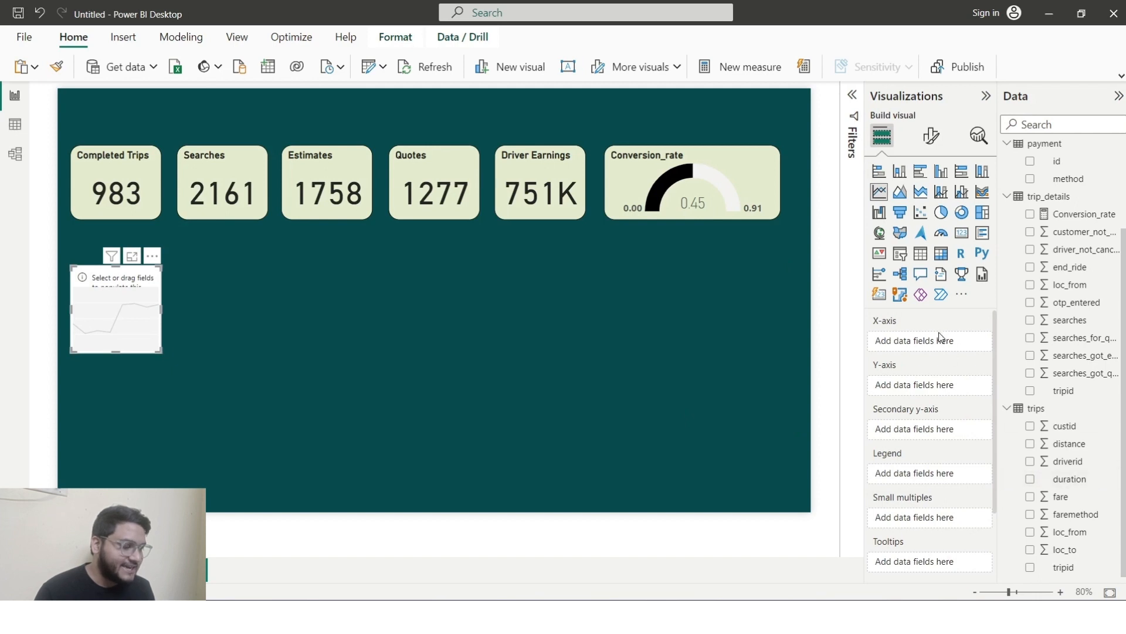
{"action": "left_click_drag", "start_coordinate": [1069, 480], "coordinate": [942, 343]}
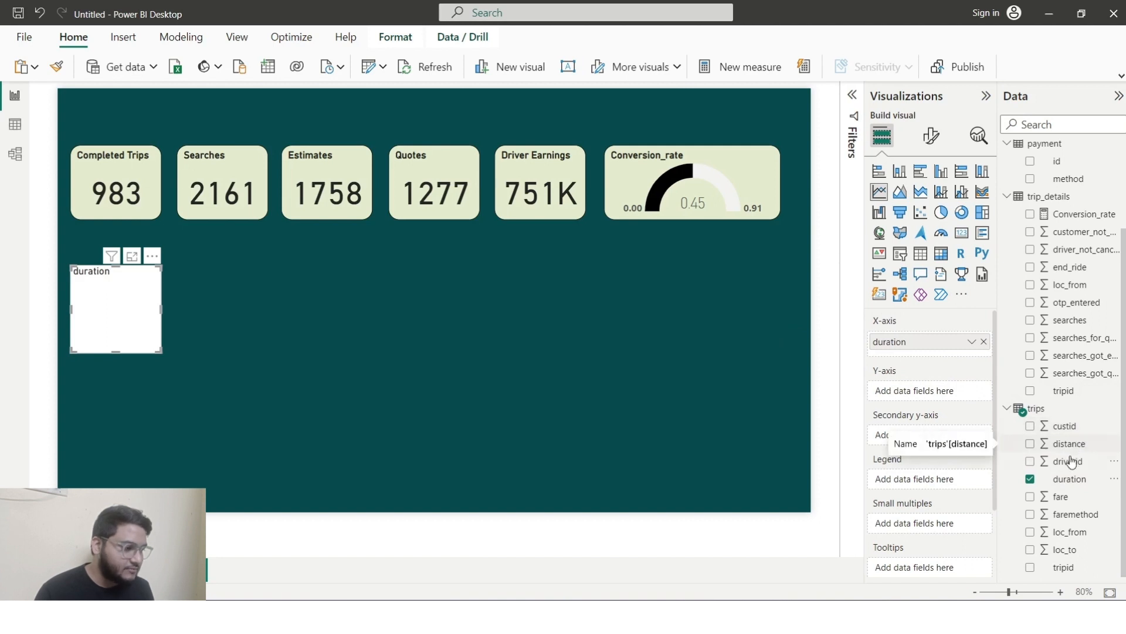
{"action": "left_click_drag", "start_coordinate": [1065, 568], "coordinate": [932, 395]}
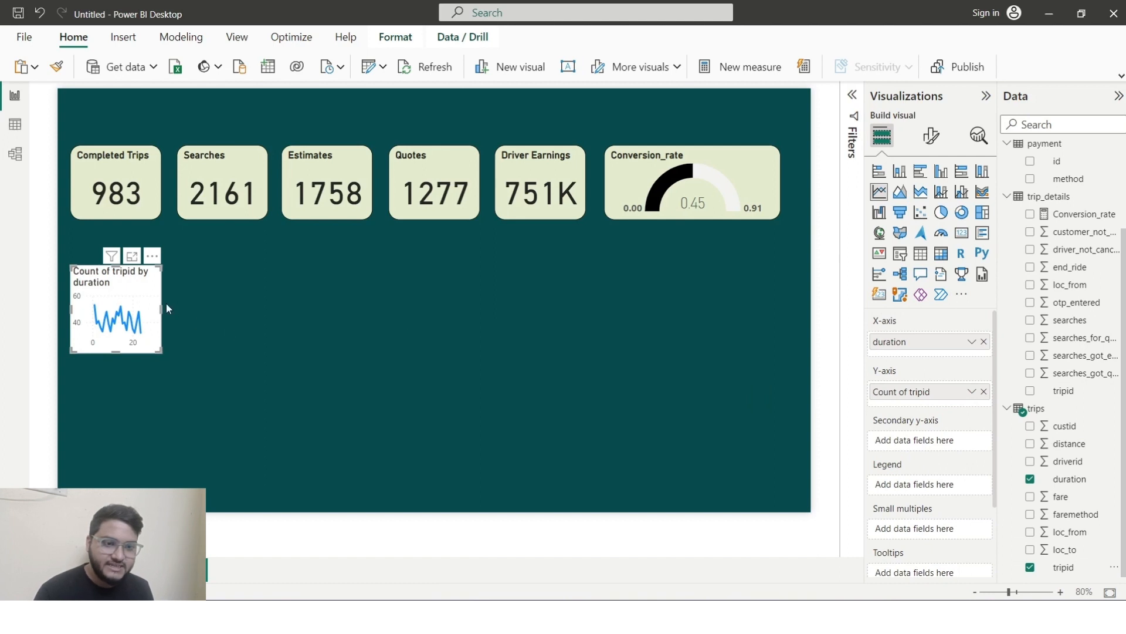
{"action": "left_click_drag", "start_coordinate": [143, 297], "coordinate": [337, 289]}
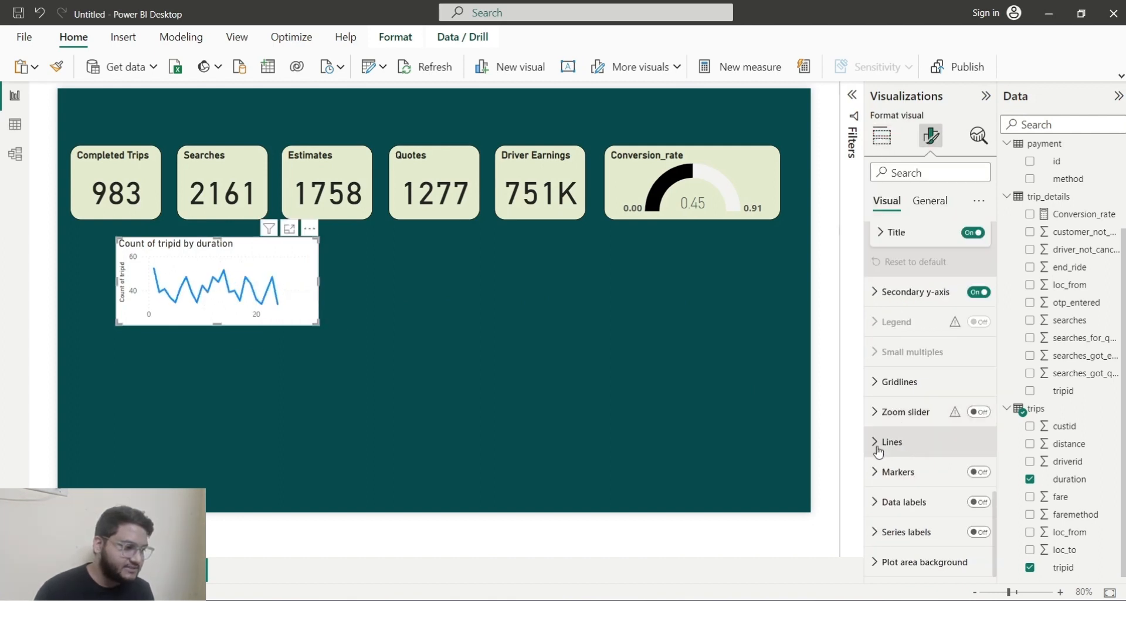
- Set the Count of tripid line's color to a dark orange-brown theme shade
{"action": "left_click", "coordinate": [879, 450]}
{"action": "scroll", "coordinate": [878, 451], "scroll_direction": "down", "scroll_amount": 5}
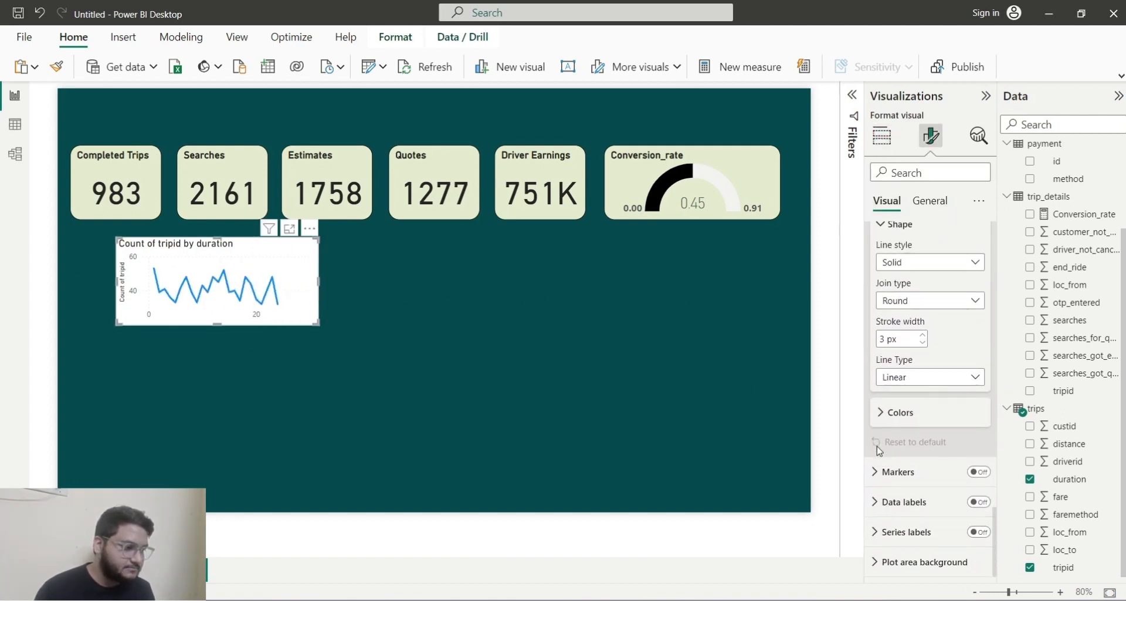
{"action": "left_click", "coordinate": [880, 412]}
{"action": "scroll", "coordinate": [883, 414], "scroll_direction": "down", "scroll_amount": 1}
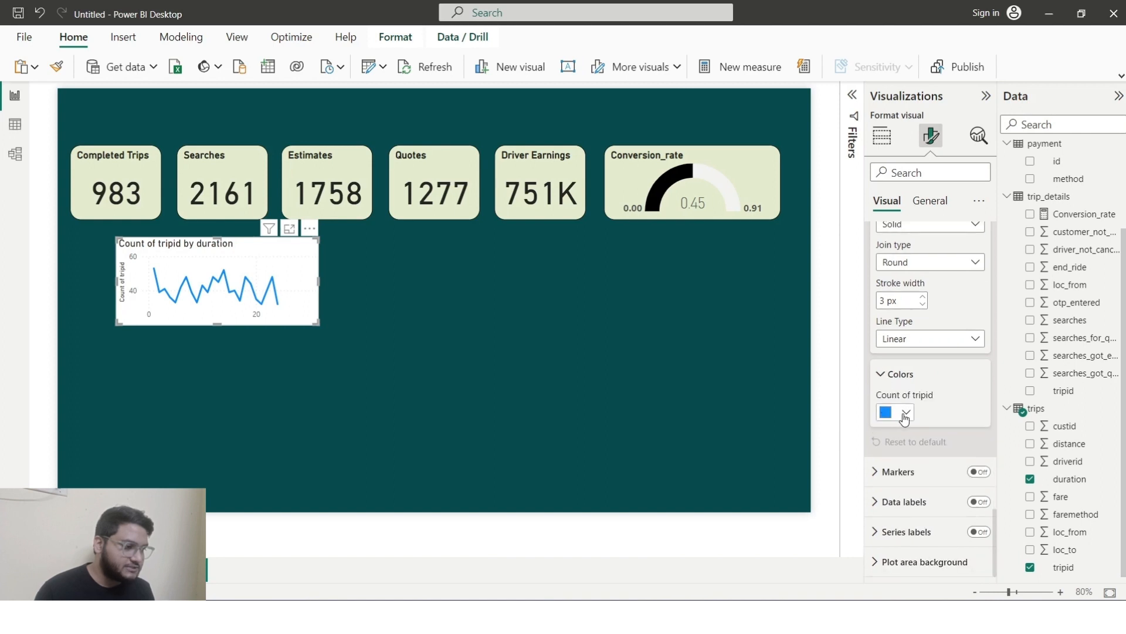
{"action": "left_click", "coordinate": [906, 413]}
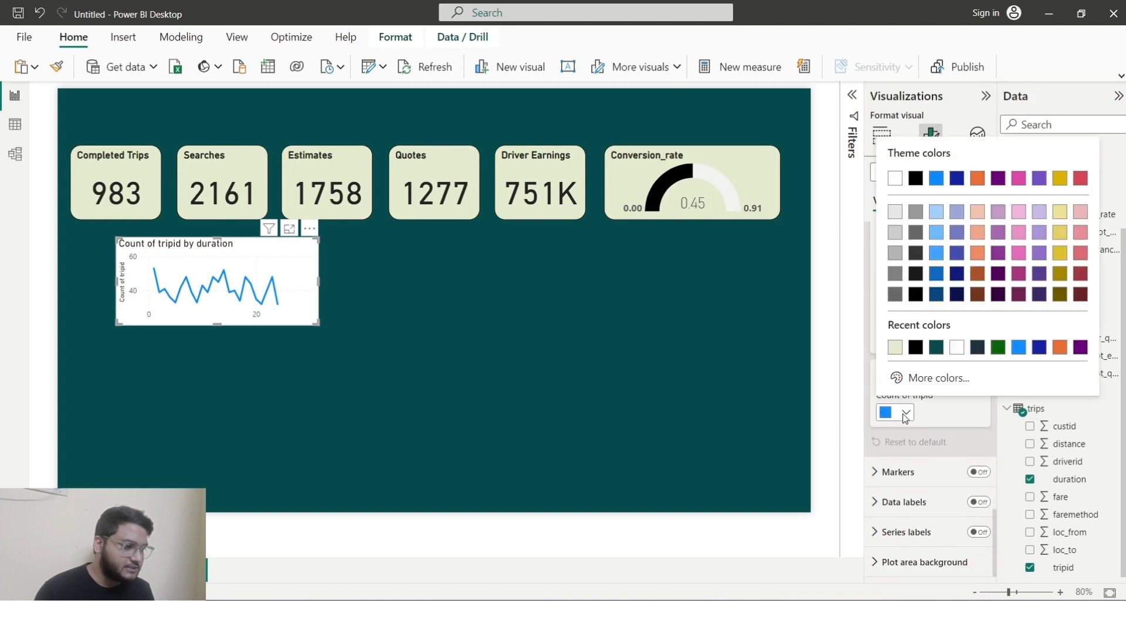
{"action": "left_click", "coordinate": [978, 274]}
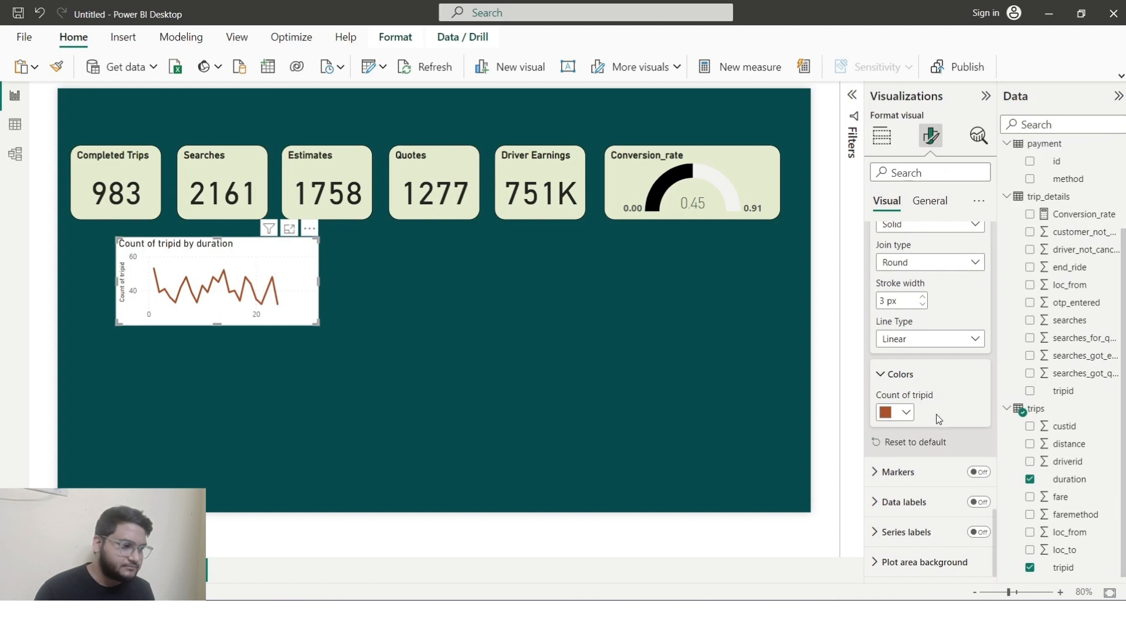
- Change the line chart's title to "Trips Vs. Duration"
{"action": "left_click", "coordinate": [930, 200]}
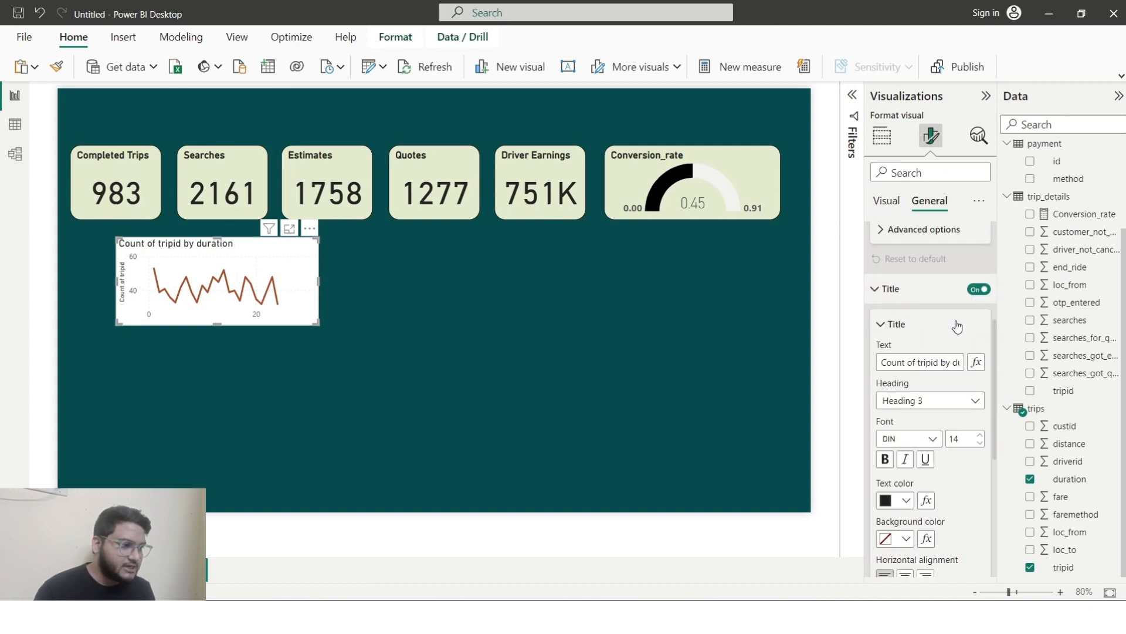
{"action": "left_click", "coordinate": [976, 290]}
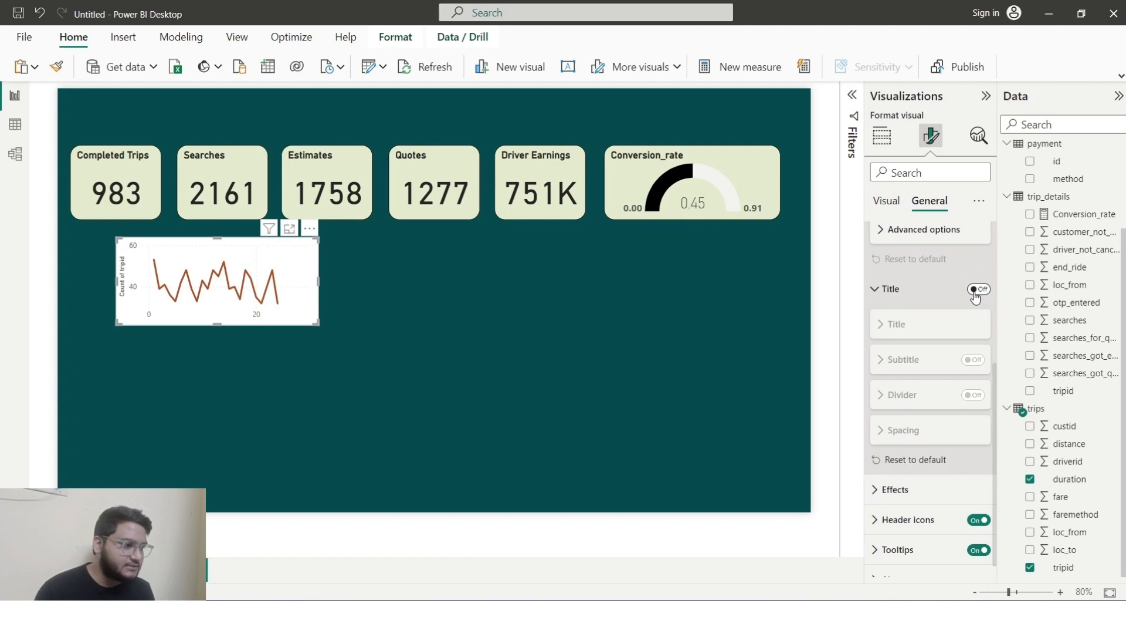
{"action": "left_click", "coordinate": [979, 290]}
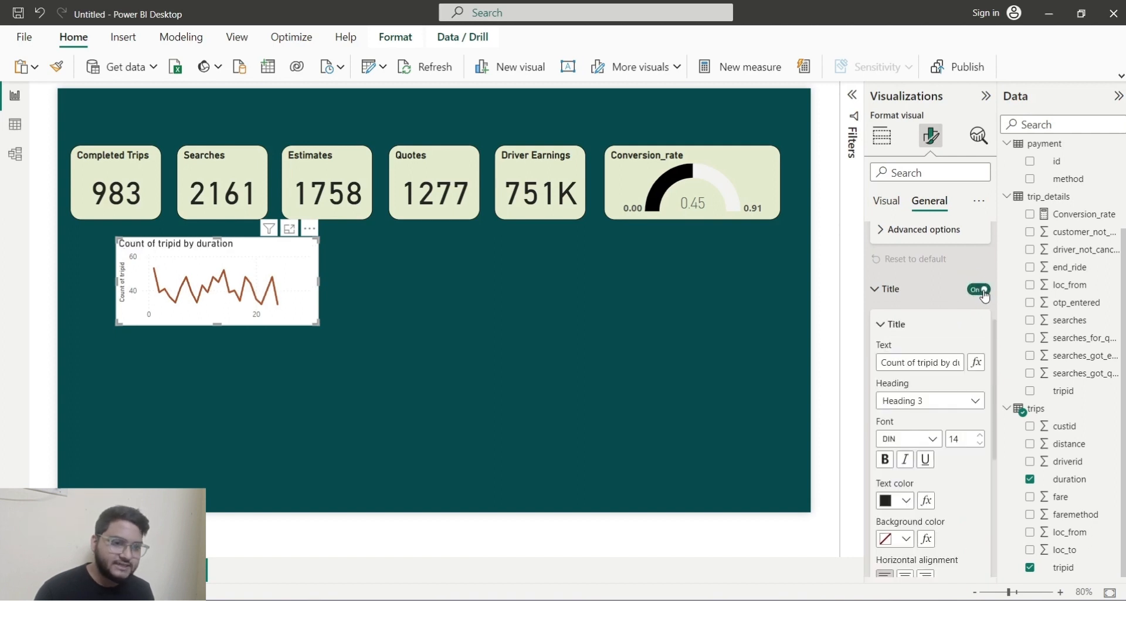
{"action": "double_click", "coordinate": [931, 362]}
{"action": "triple_click", "coordinate": [932, 364]}
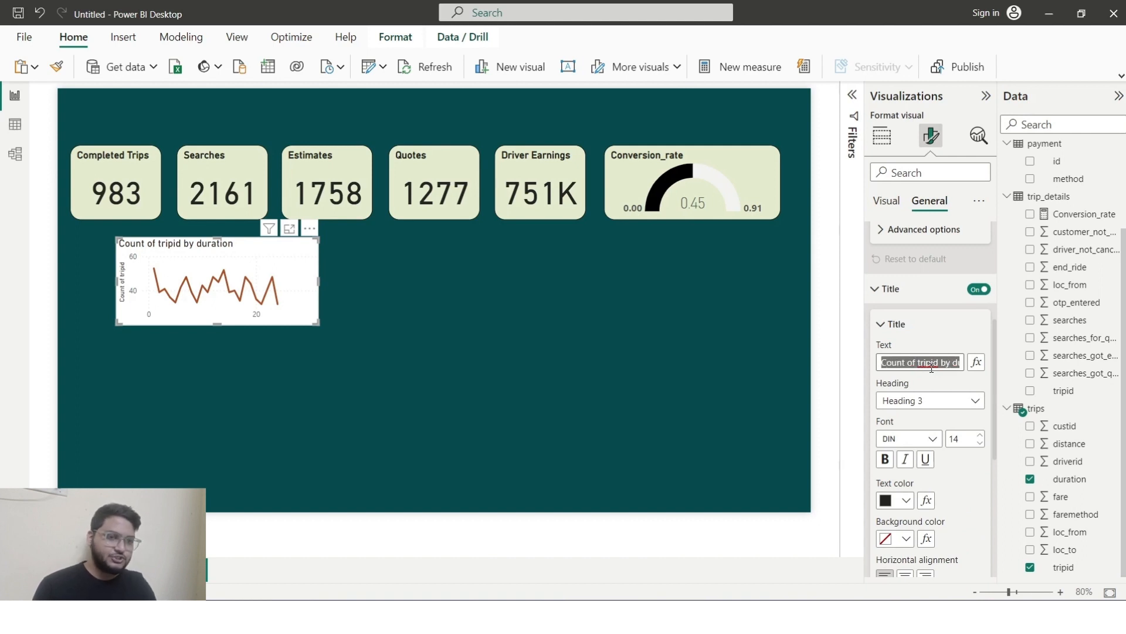
{"action": "type", "text": "Trips VS"}
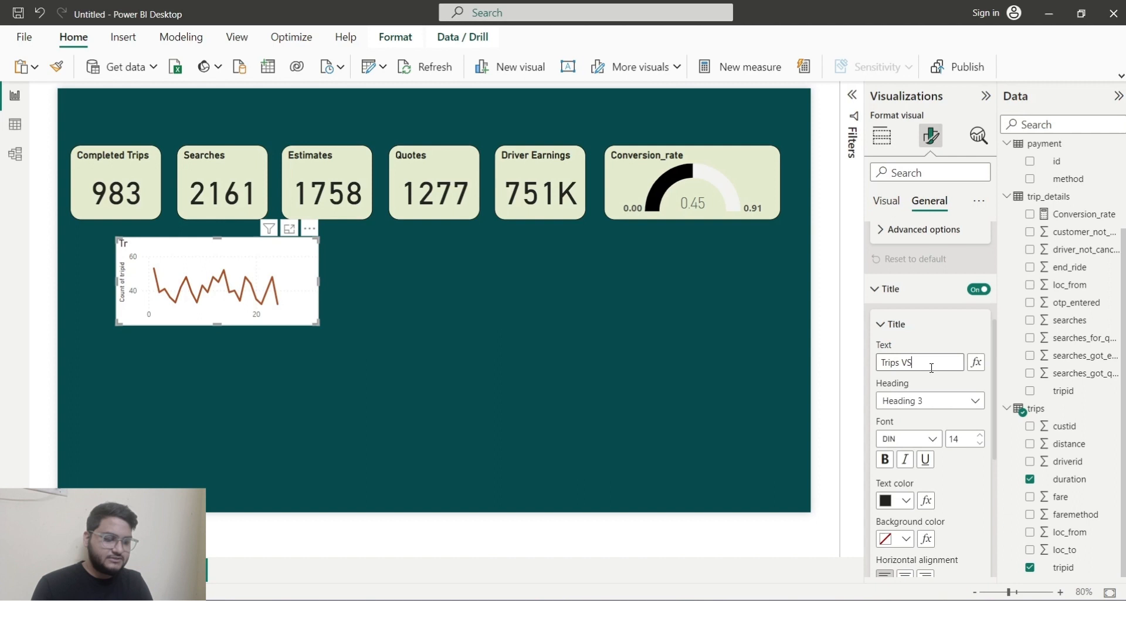
{"action": "key", "text": "BackSpace"}
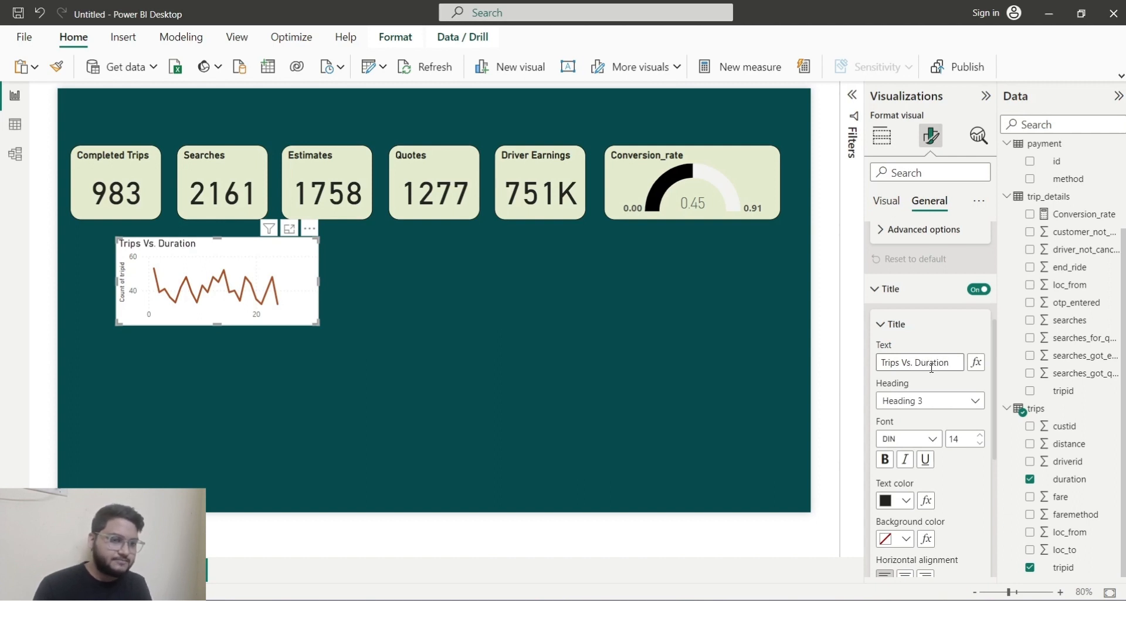
- Set the Trips Vs. Duration chart's background to the pale green used on the metric cards
{"action": "scroll", "coordinate": [919, 490], "scroll_direction": "down", "scroll_amount": 3}
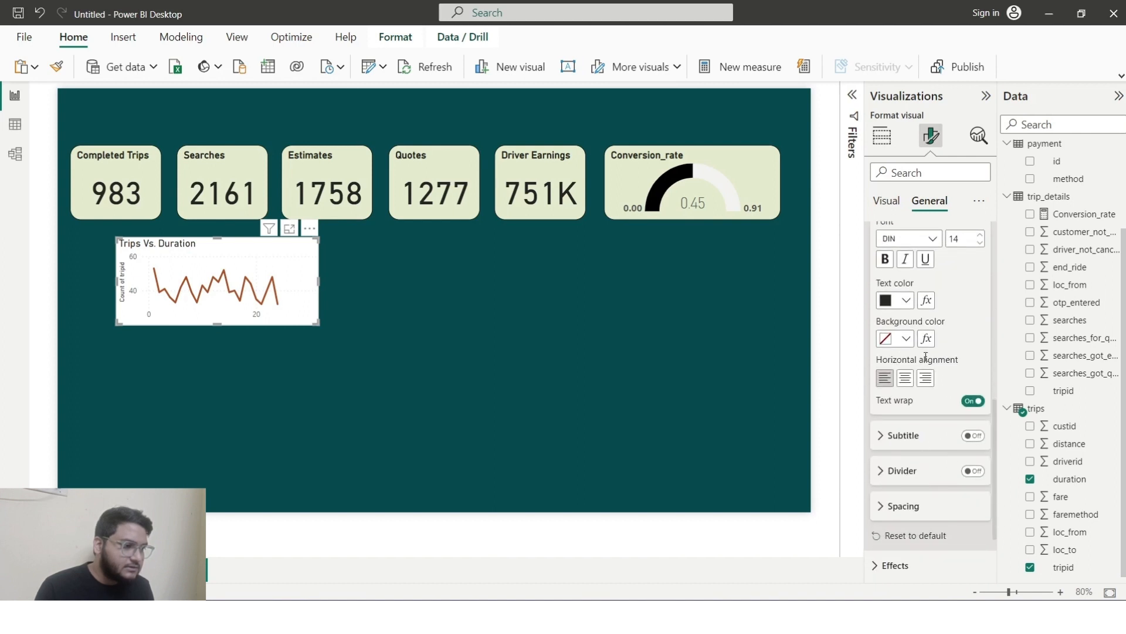
{"action": "scroll", "coordinate": [901, 447], "scroll_direction": "down", "scroll_amount": 2}
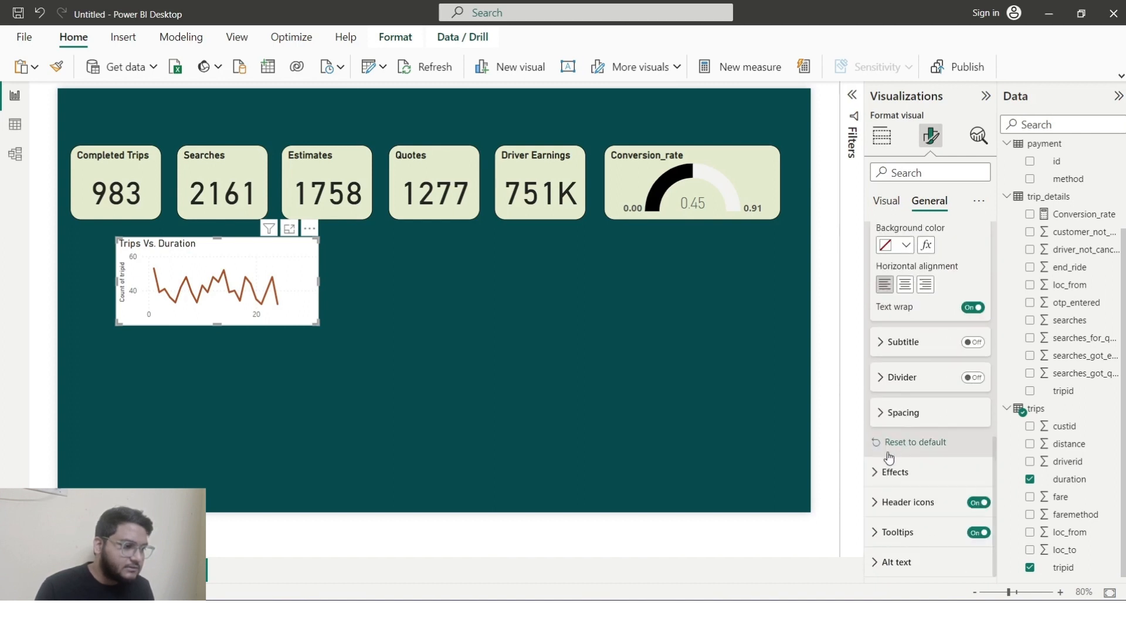
{"action": "left_click", "coordinate": [874, 473]}
{"action": "scroll", "coordinate": [880, 464], "scroll_direction": "down", "scroll_amount": 4}
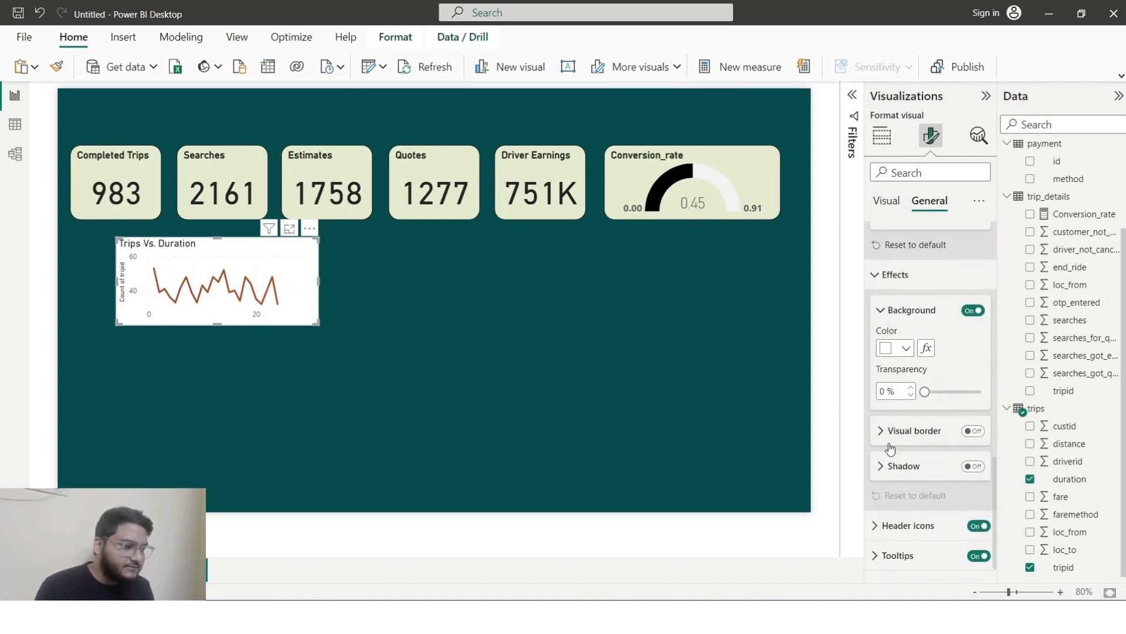
{"action": "left_click", "coordinate": [906, 348]}
{"action": "left_click", "coordinate": [916, 285]}
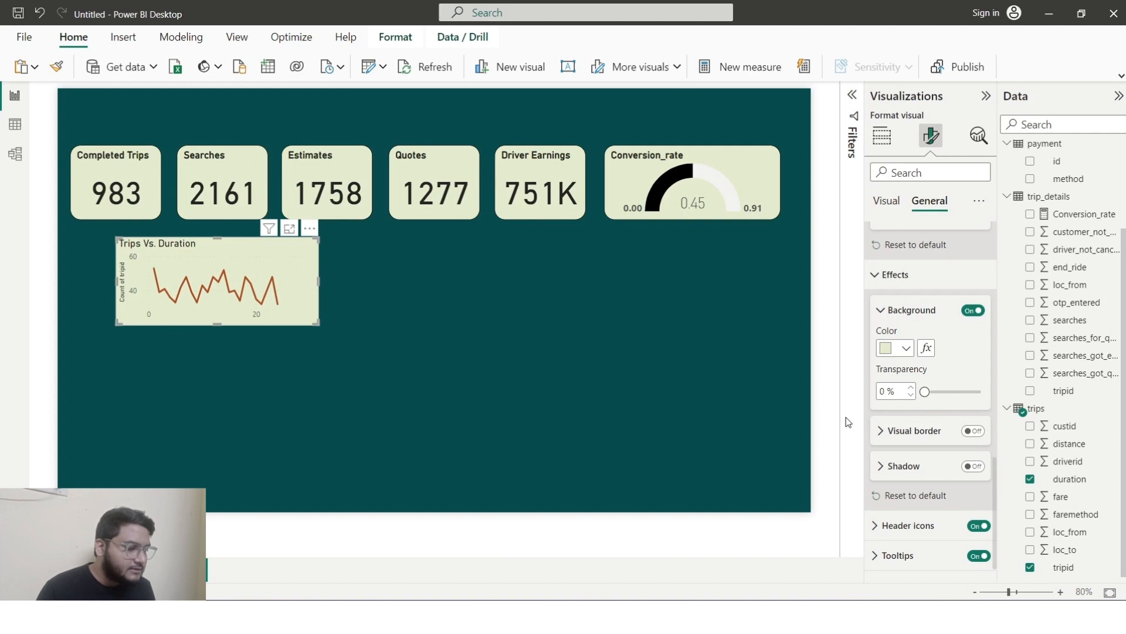
- Turn on the shadow and the visual border for the Trips Vs. Duration chart
{"action": "scroll", "coordinate": [913, 473], "scroll_direction": "down", "scroll_amount": 1}
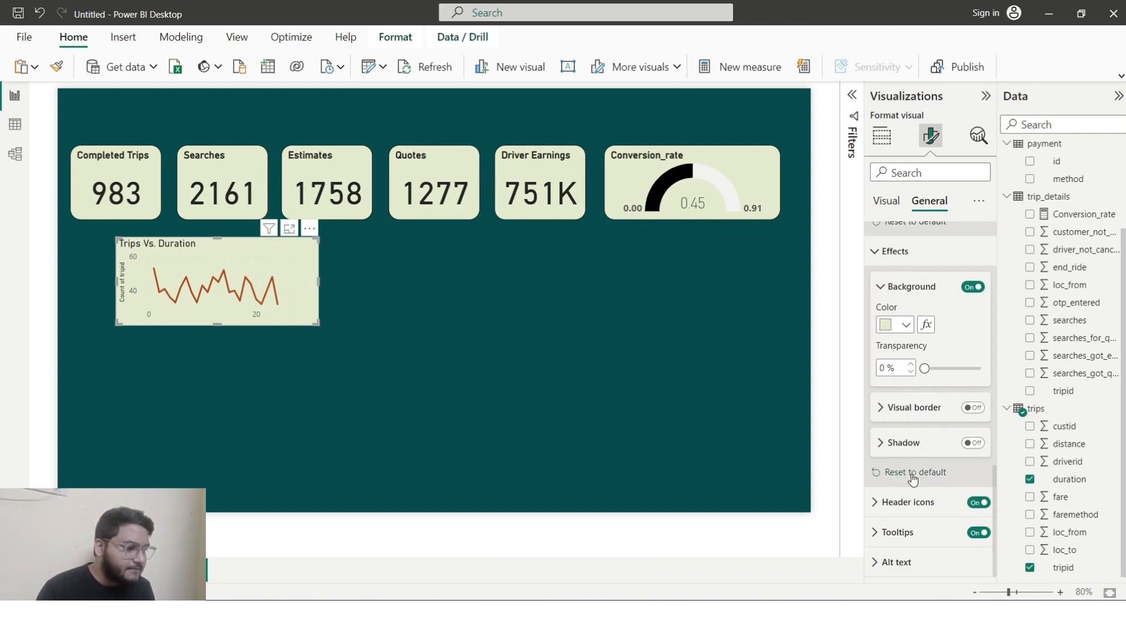
{"action": "left_click", "coordinate": [976, 444]}
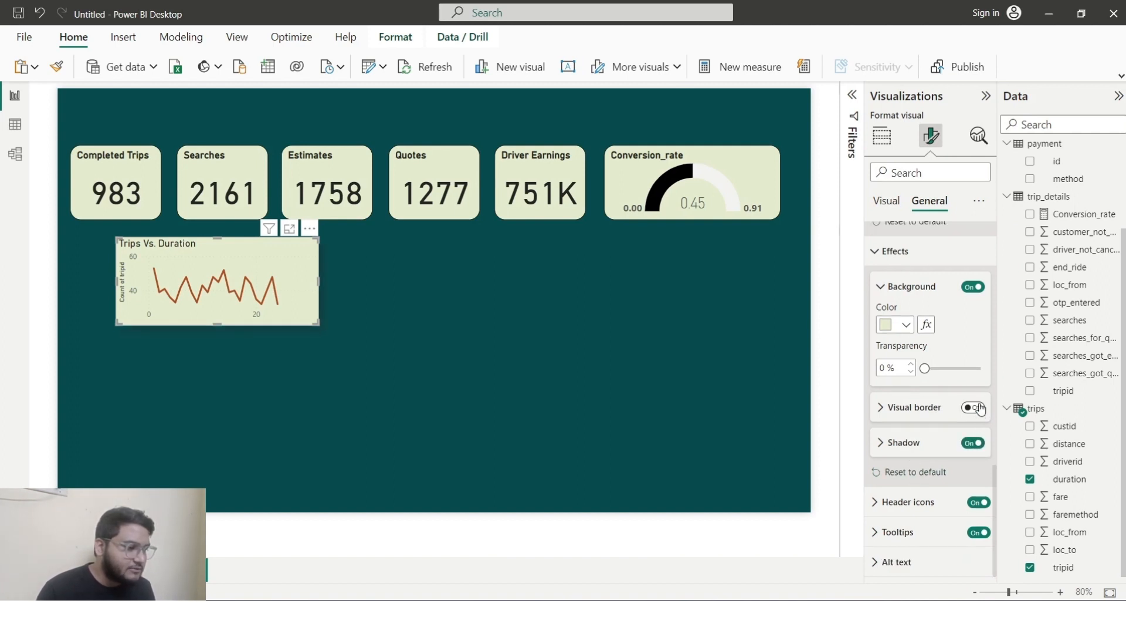
{"action": "left_click", "coordinate": [979, 408]}
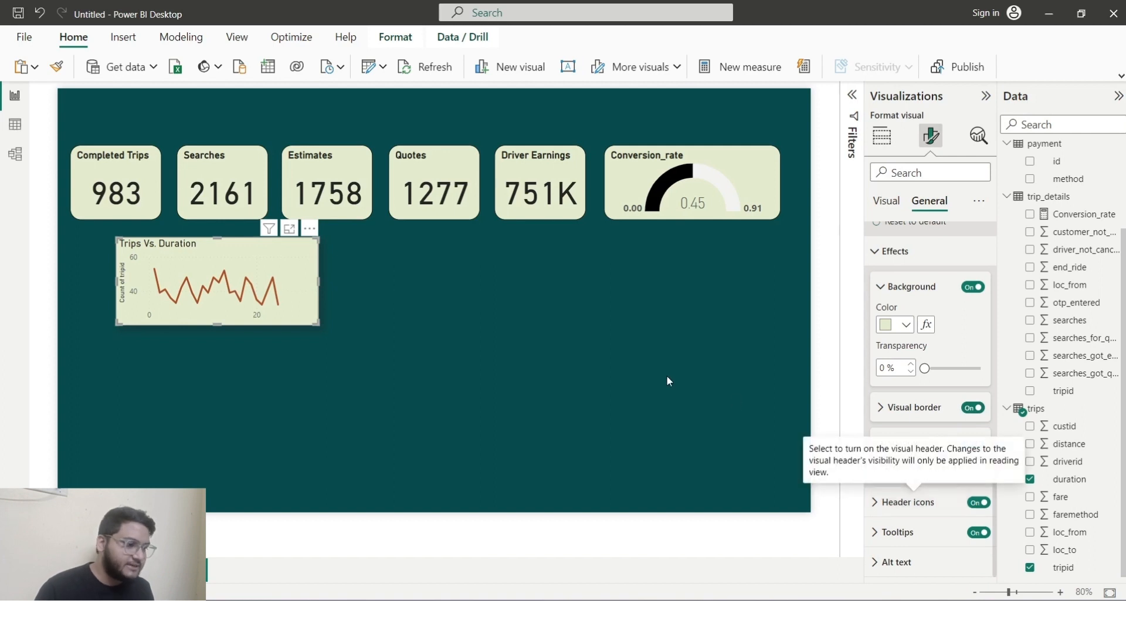
{"action": "left_click", "coordinate": [444, 372]}
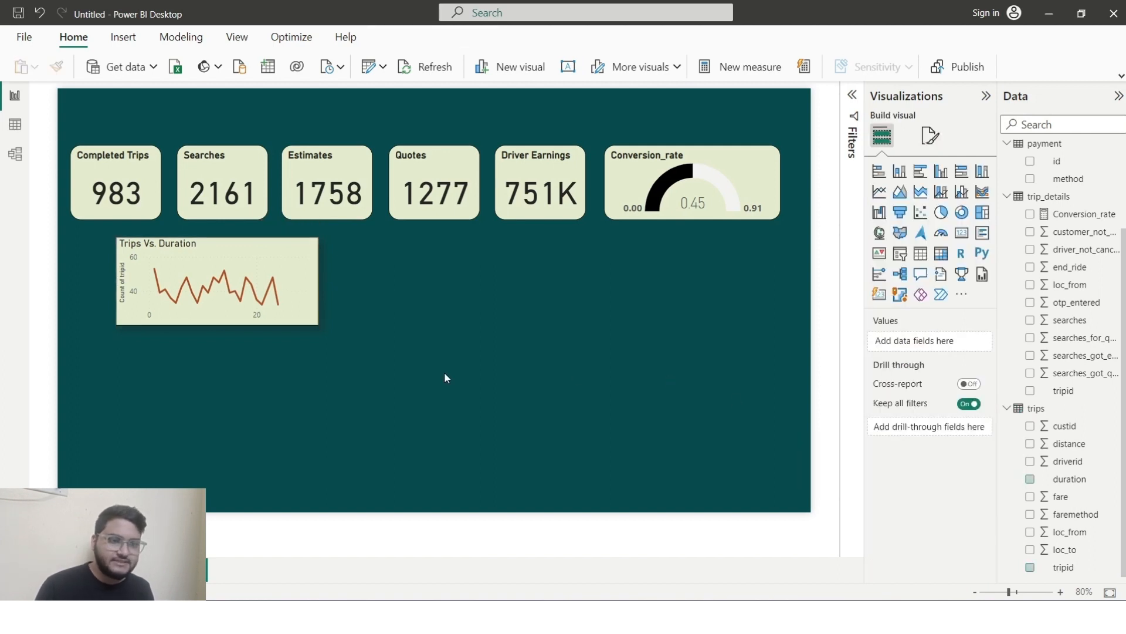
- Duplicate the Trips Vs. Duration chart twice and line up the copies beside the original in one row
{"action": "left_click", "coordinate": [284, 262]}
{"action": "key", "text": "ctrl+v"}
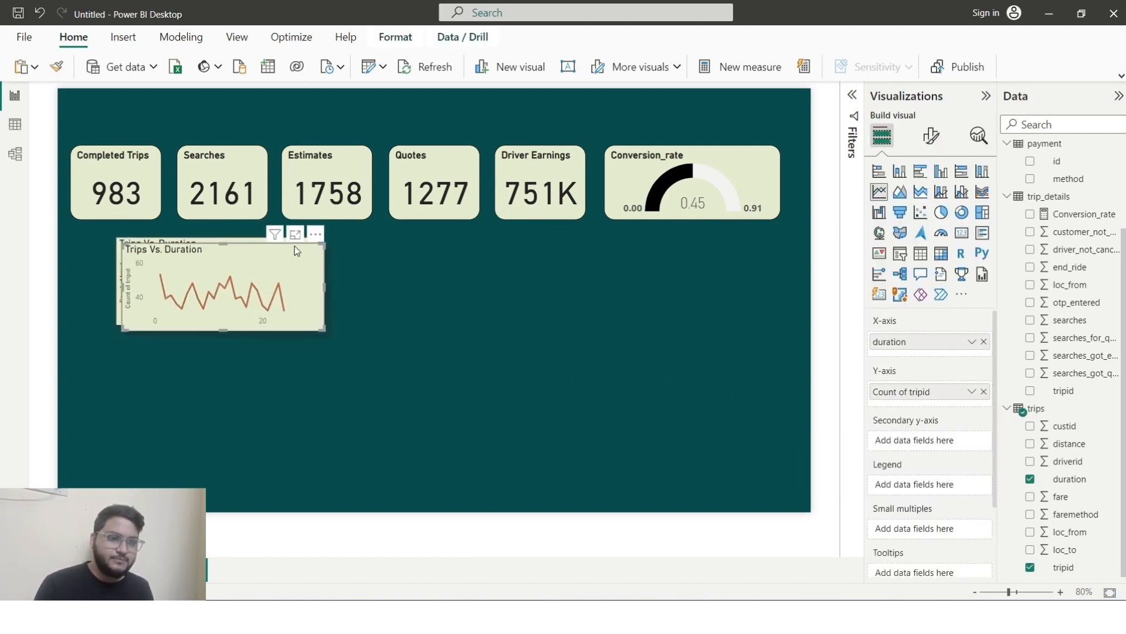
{"action": "left_click_drag", "start_coordinate": [267, 257], "coordinate": [460, 249]}
{"action": "key", "text": "ctrl+v"}
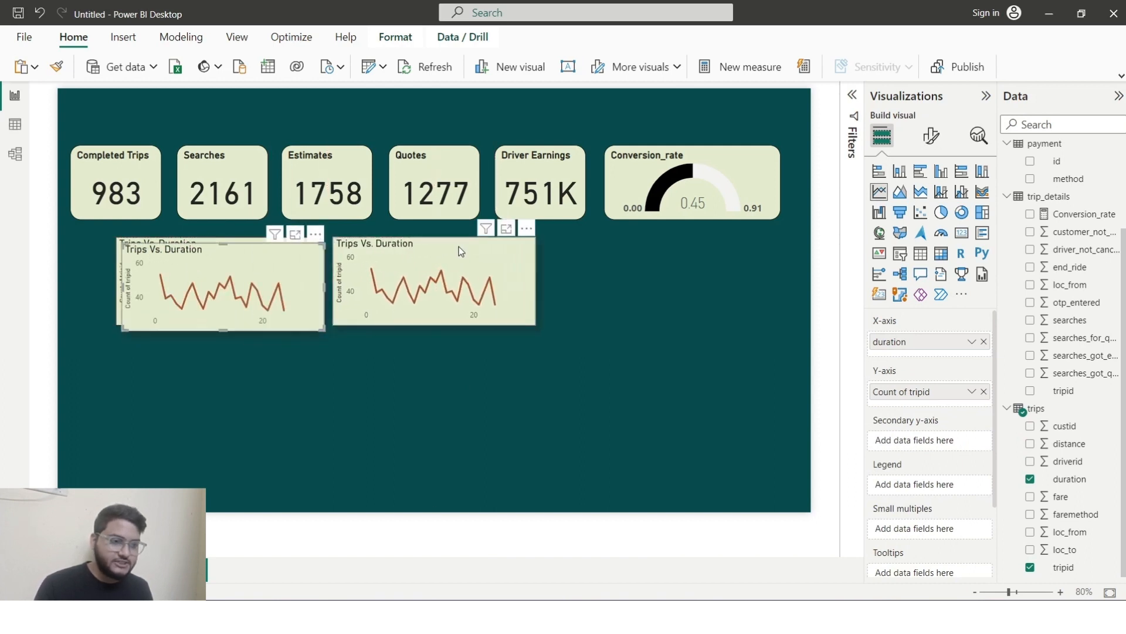
{"action": "left_click_drag", "start_coordinate": [214, 253], "coordinate": [352, 260]}
{"action": "left_click_drag", "start_coordinate": [574, 248], "coordinate": [642, 245]}
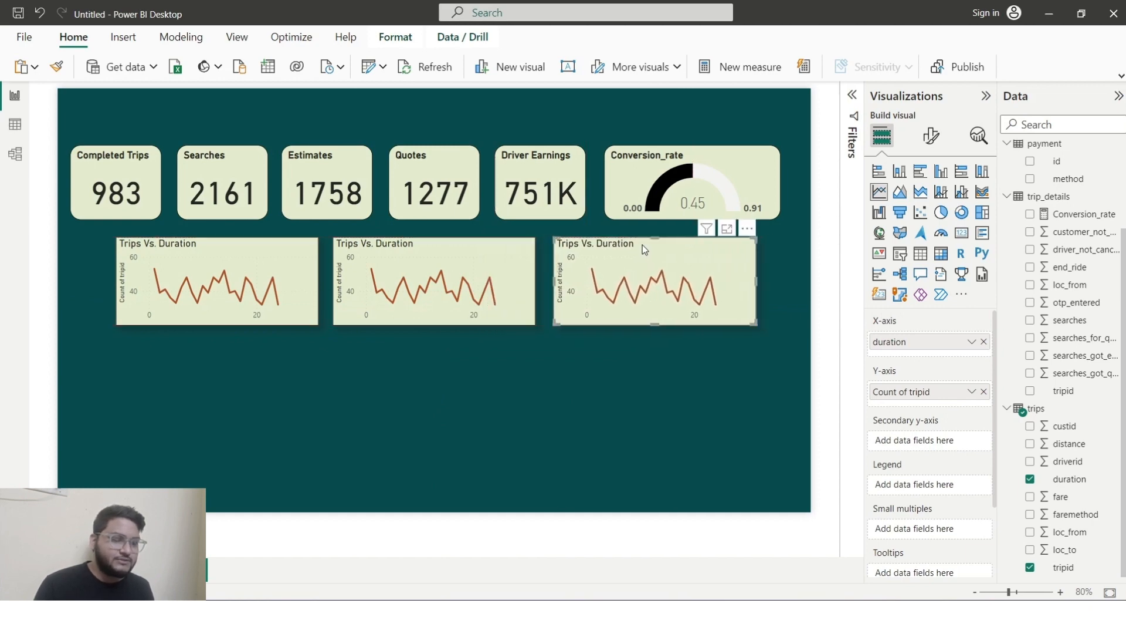
- Replace the middle line chart's Y-axis field with fare from the trips table, after checking the finished namma yatri trips dashboard
{"action": "left_click", "coordinate": [463, 243]}
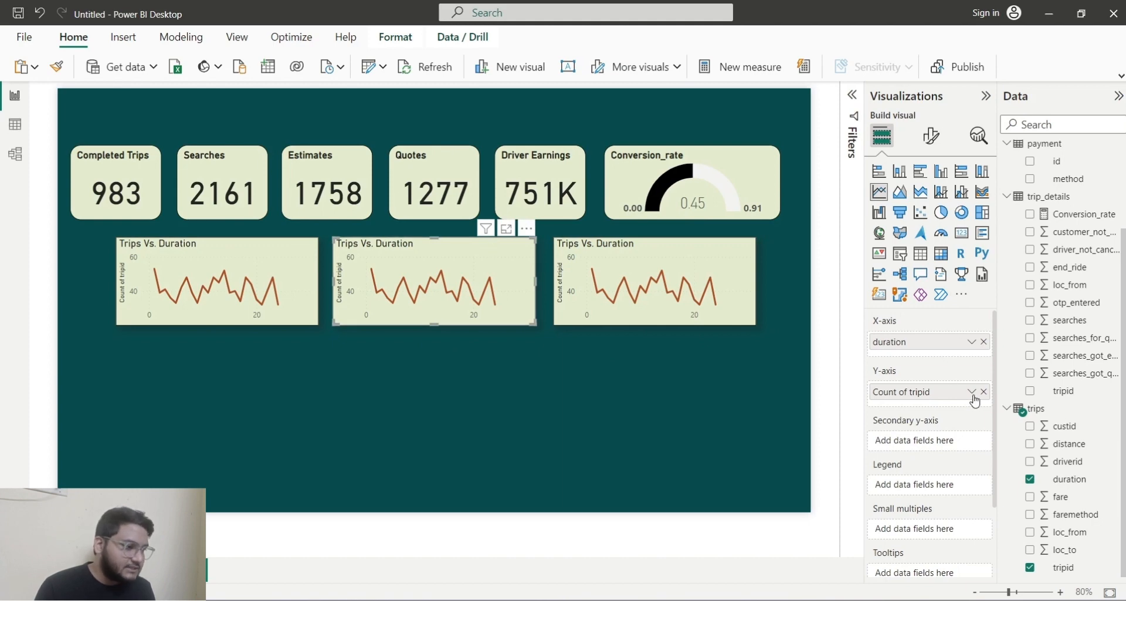
{"action": "mouse_move", "coordinate": [717, 610]}
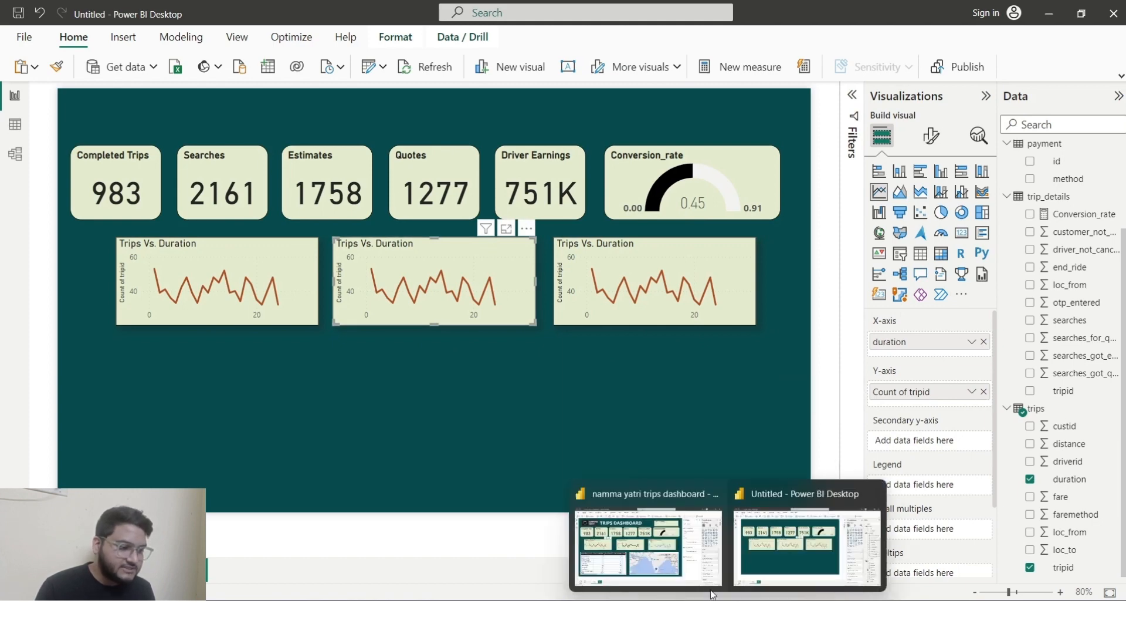
{"action": "mouse_move", "coordinate": [693, 561]}
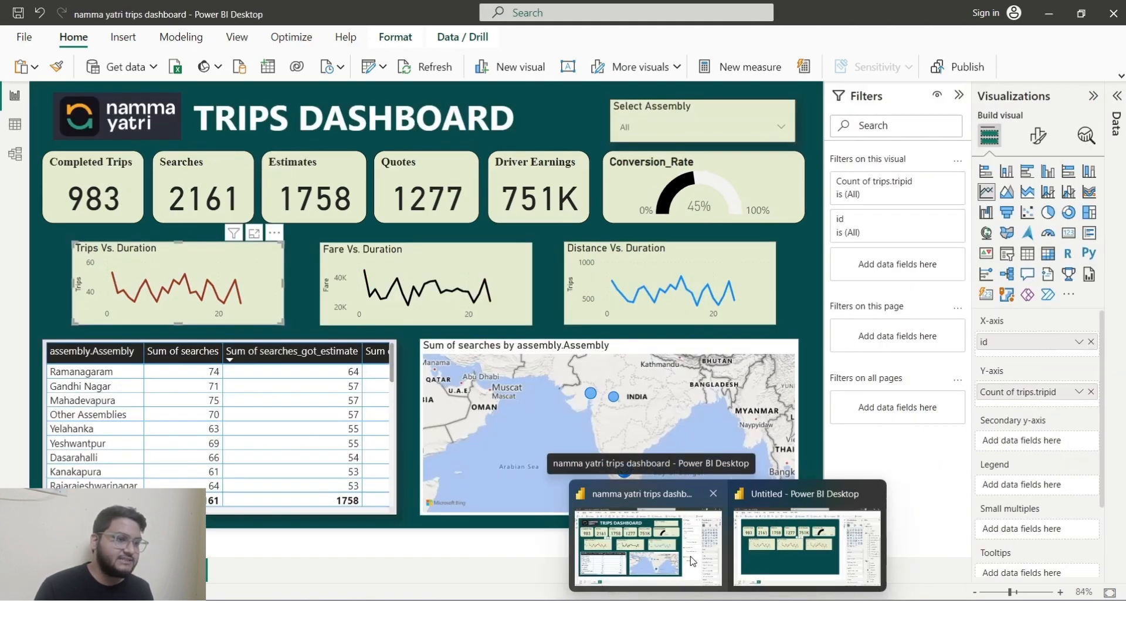
{"action": "left_click", "coordinate": [807, 547]}
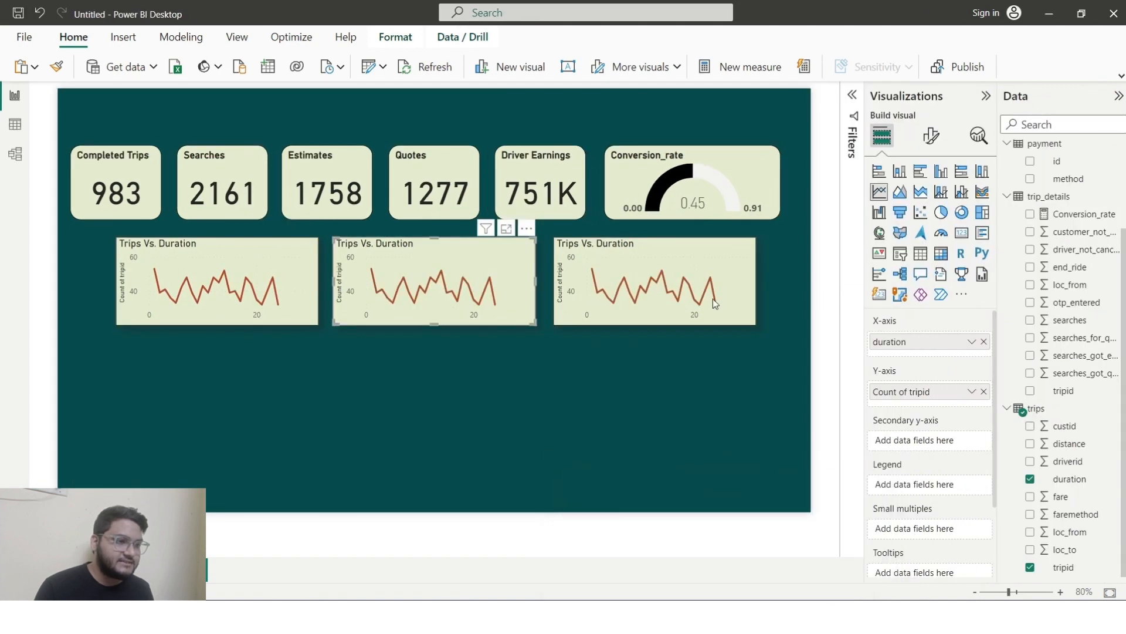
{"action": "left_click", "coordinate": [983, 392]}
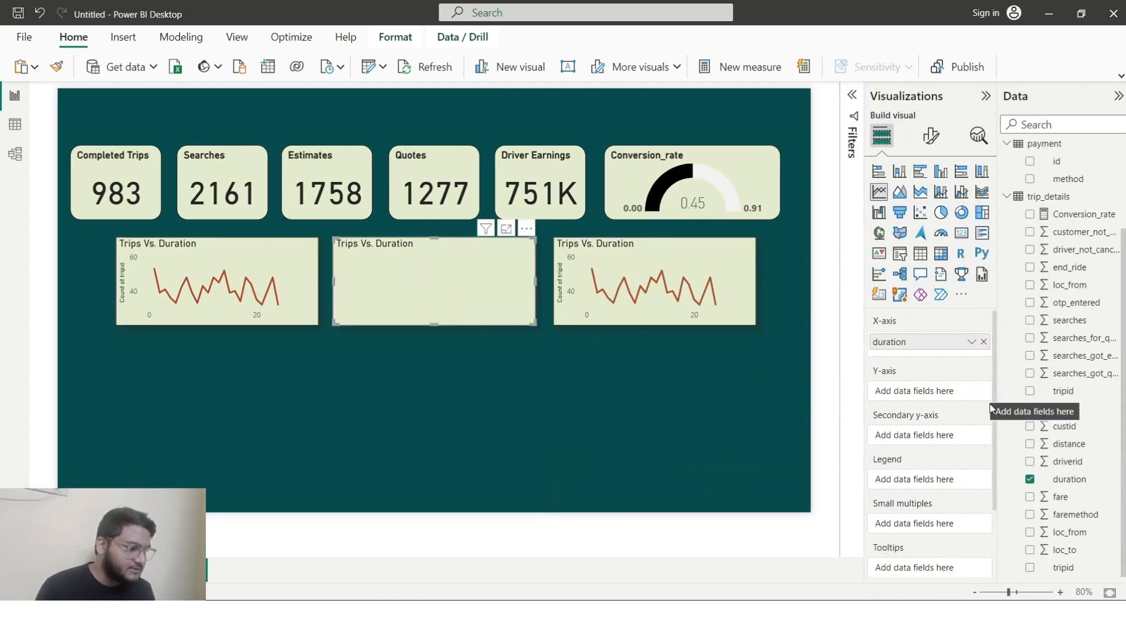
{"action": "left_click", "coordinate": [1031, 496]}
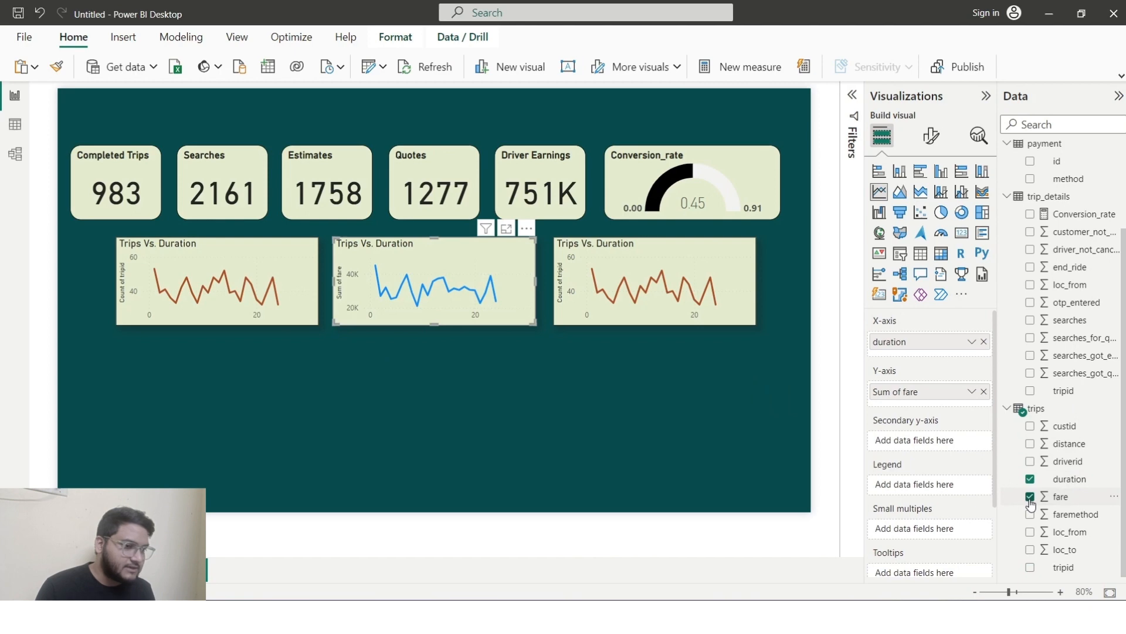
- Replace the third line chart's Y-axis field with distance from the trips table
{"action": "left_click", "coordinate": [741, 252]}
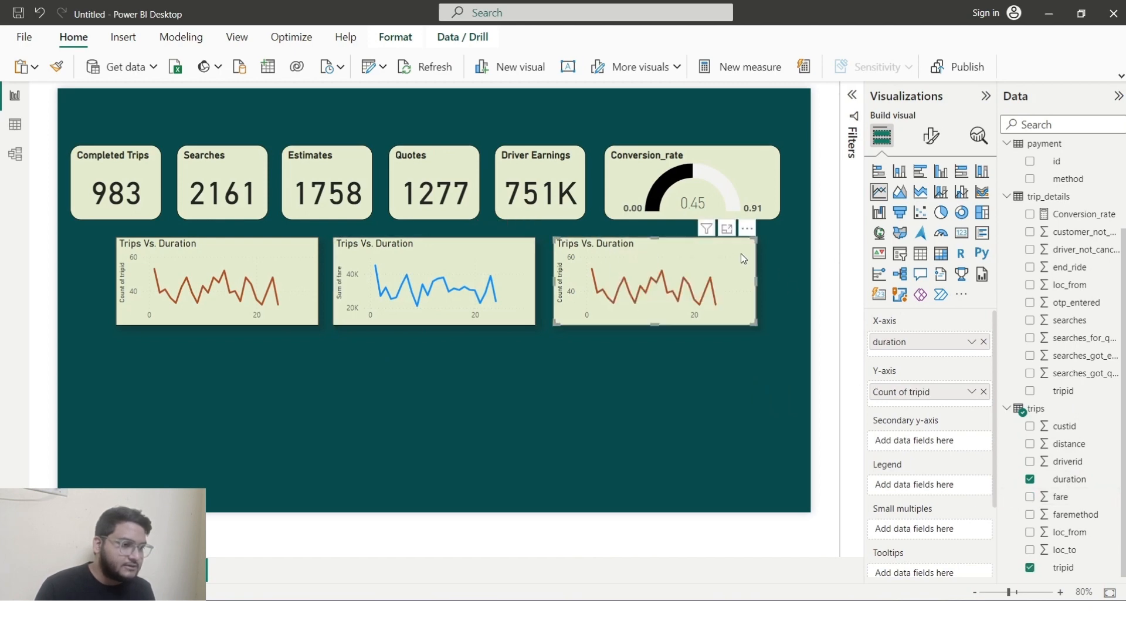
{"action": "left_click", "coordinate": [985, 391]}
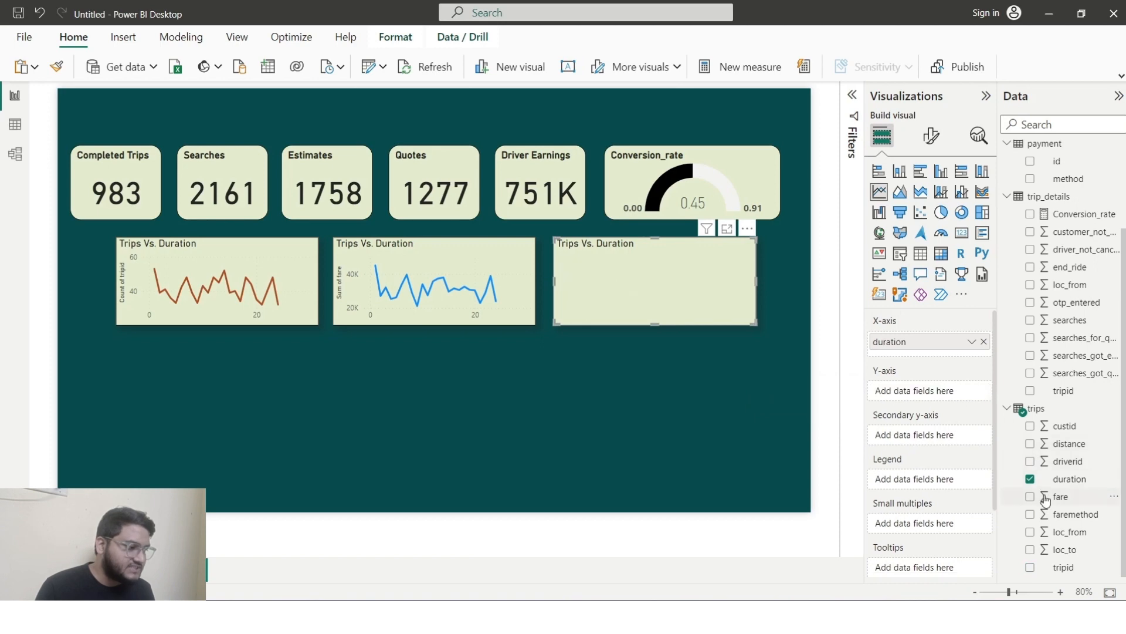
{"action": "left_click", "coordinate": [1031, 449]}
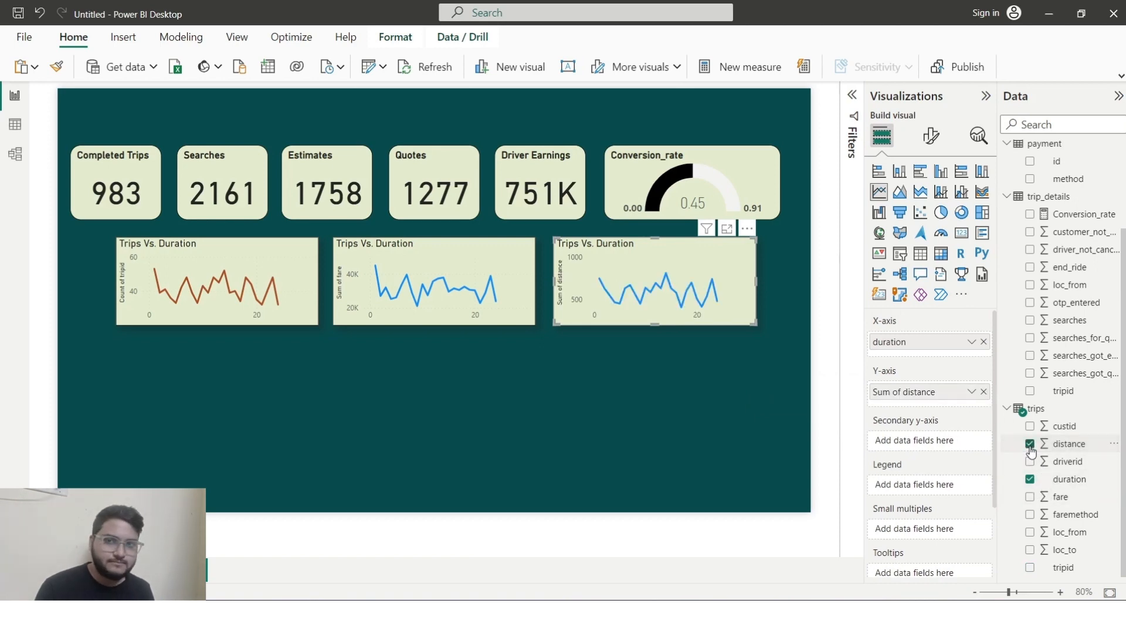
- Change the title of the distance line chart to "Distance Vs. Duration"
{"action": "left_click", "coordinate": [931, 135]}
{"action": "double_click", "coordinate": [888, 340]}
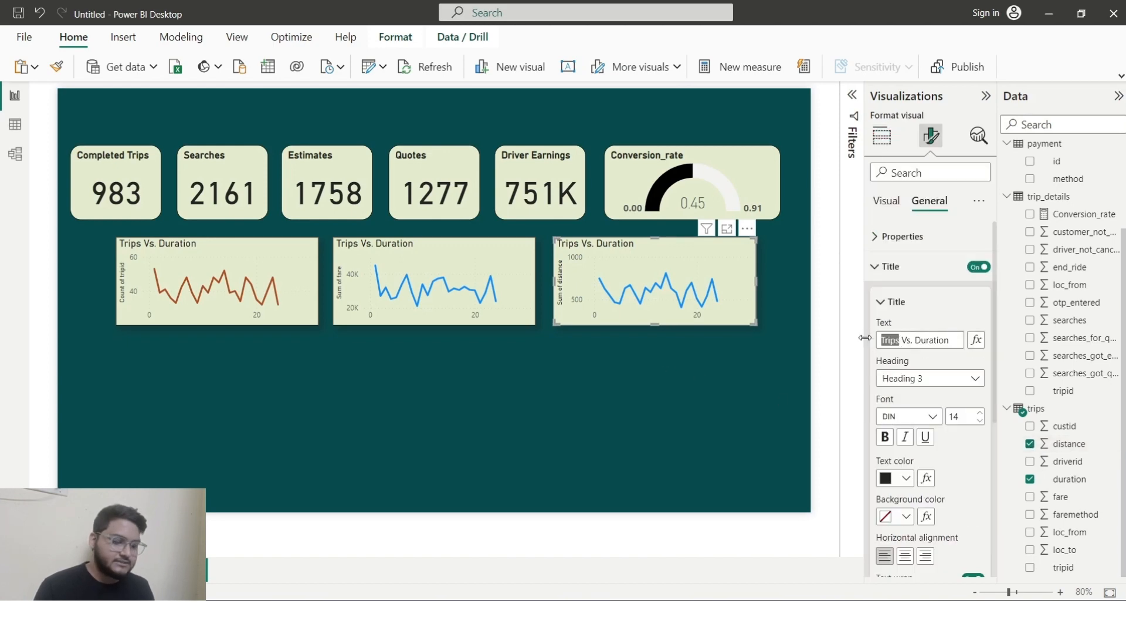
{"action": "type", "text": "Distan"}
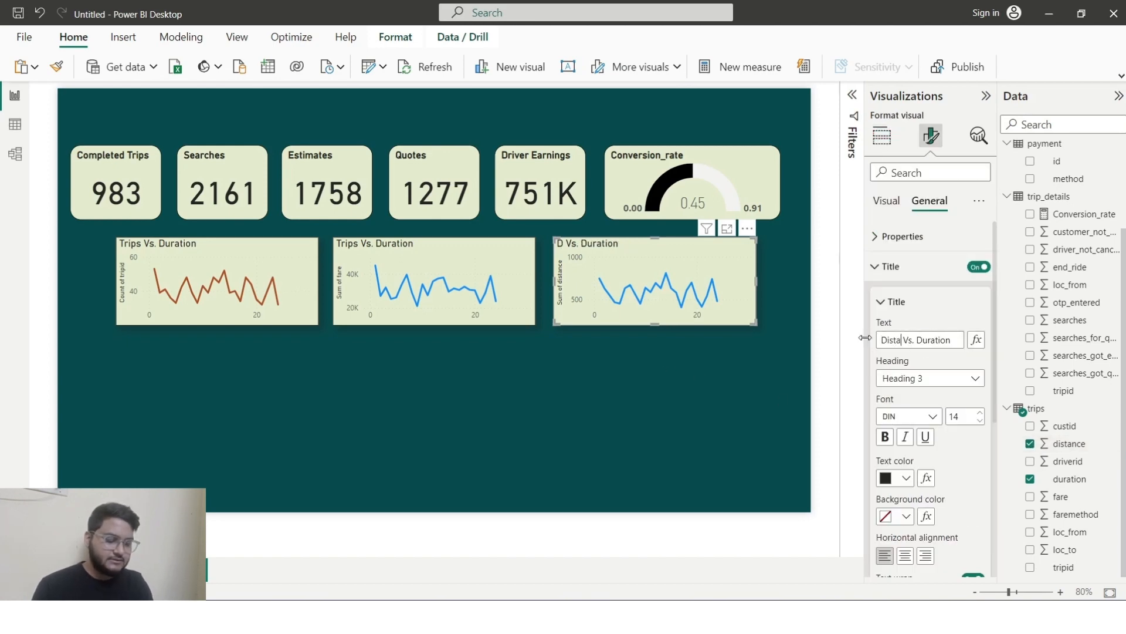
{"action": "key", "text": "BackSpace"}
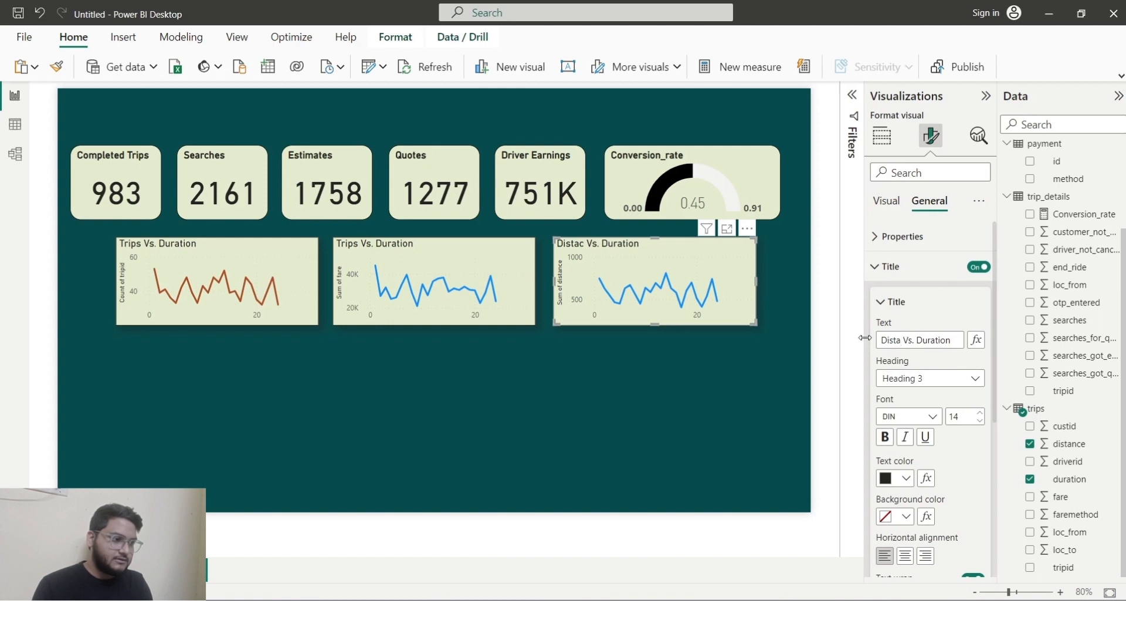
{"action": "type", "text": "nce"}
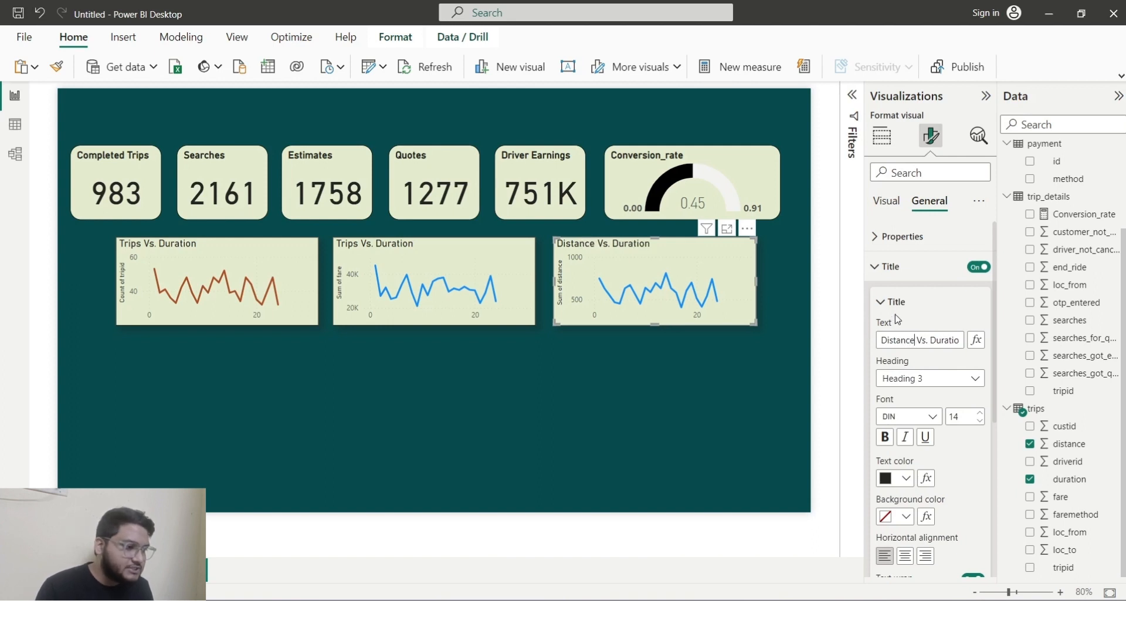
{"action": "left_click", "coordinate": [886, 303]}
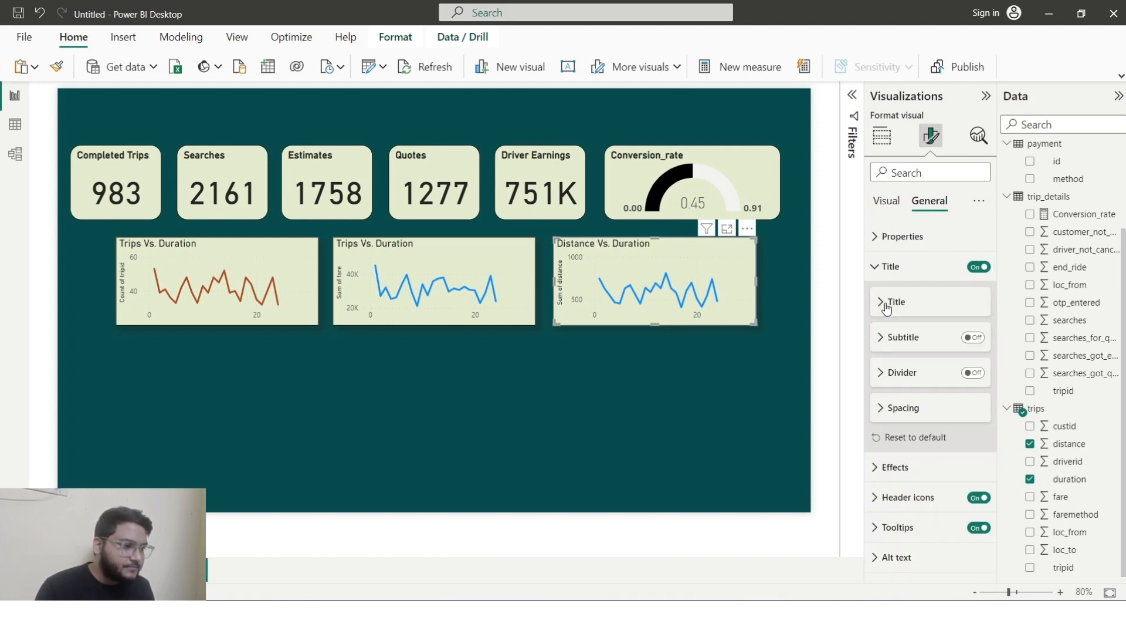
{"action": "left_click", "coordinate": [884, 310]}
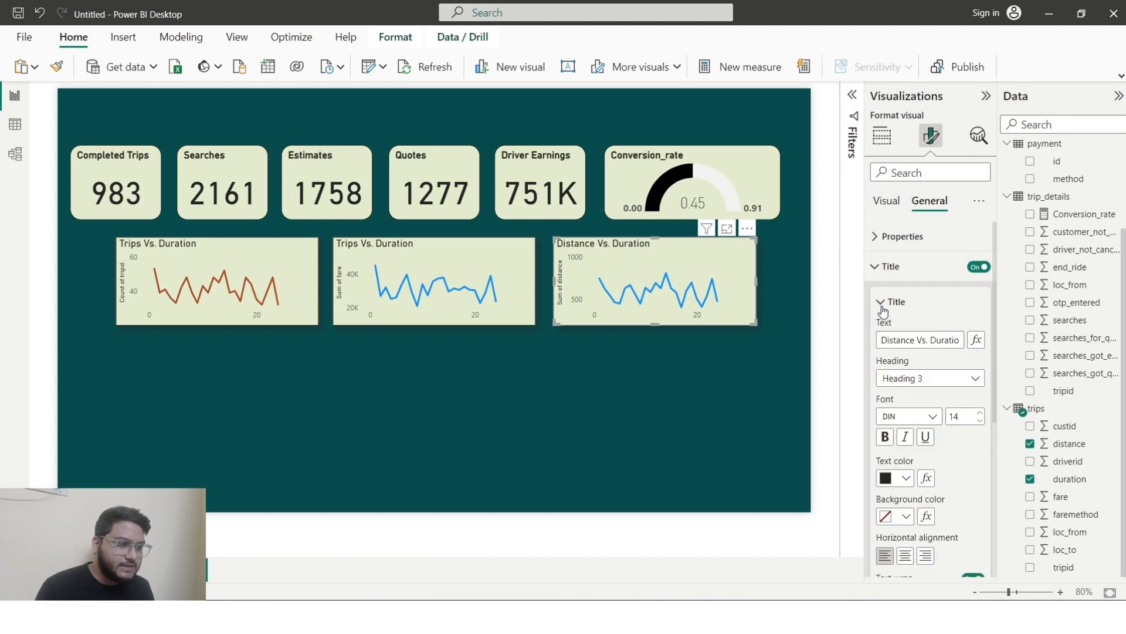
{"action": "left_click", "coordinate": [883, 310]}
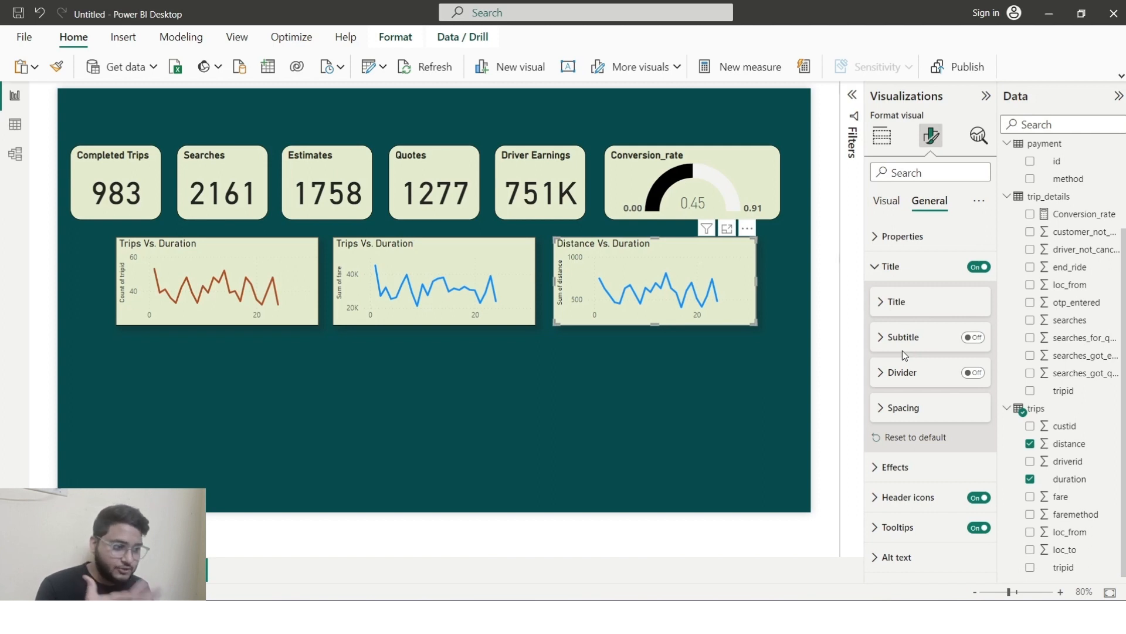
- Set the Sum of distance line colour to pink in the Distance Vs. Duration chart
{"action": "left_click", "coordinate": [892, 467]}
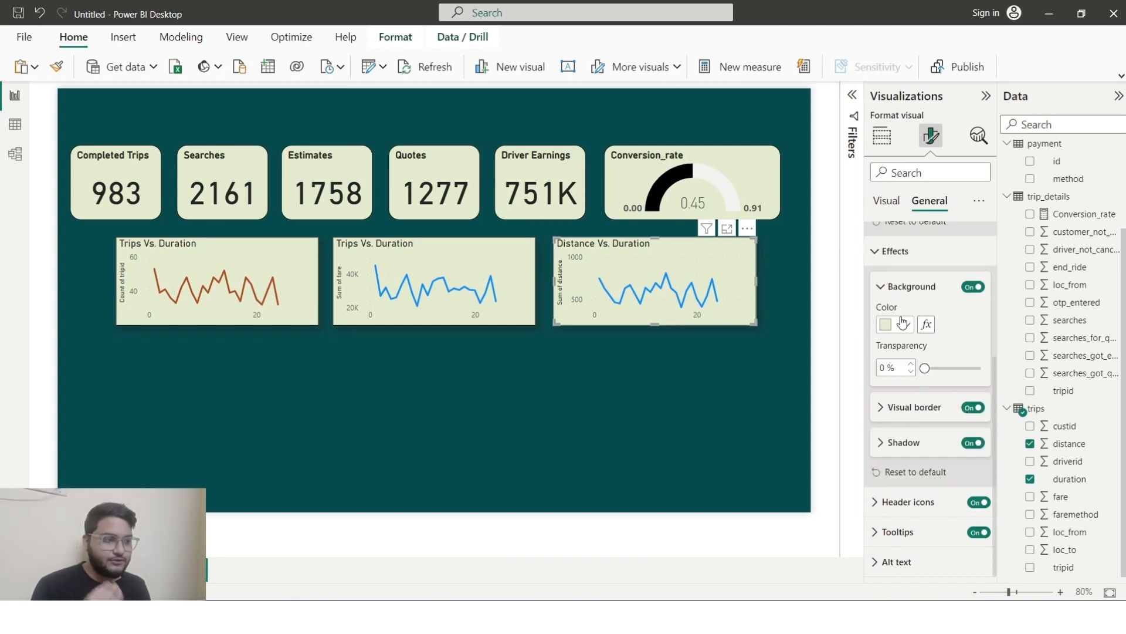
{"action": "left_click", "coordinate": [888, 202]}
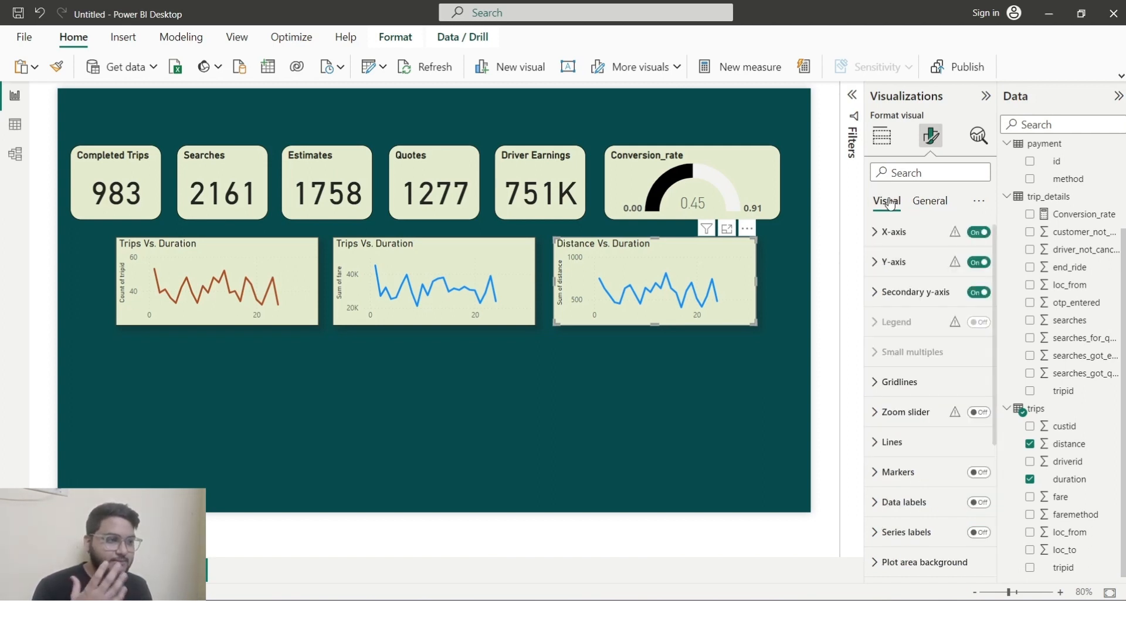
{"action": "left_click", "coordinate": [877, 447]}
{"action": "scroll", "coordinate": [909, 444], "scroll_direction": "down", "scroll_amount": 4}
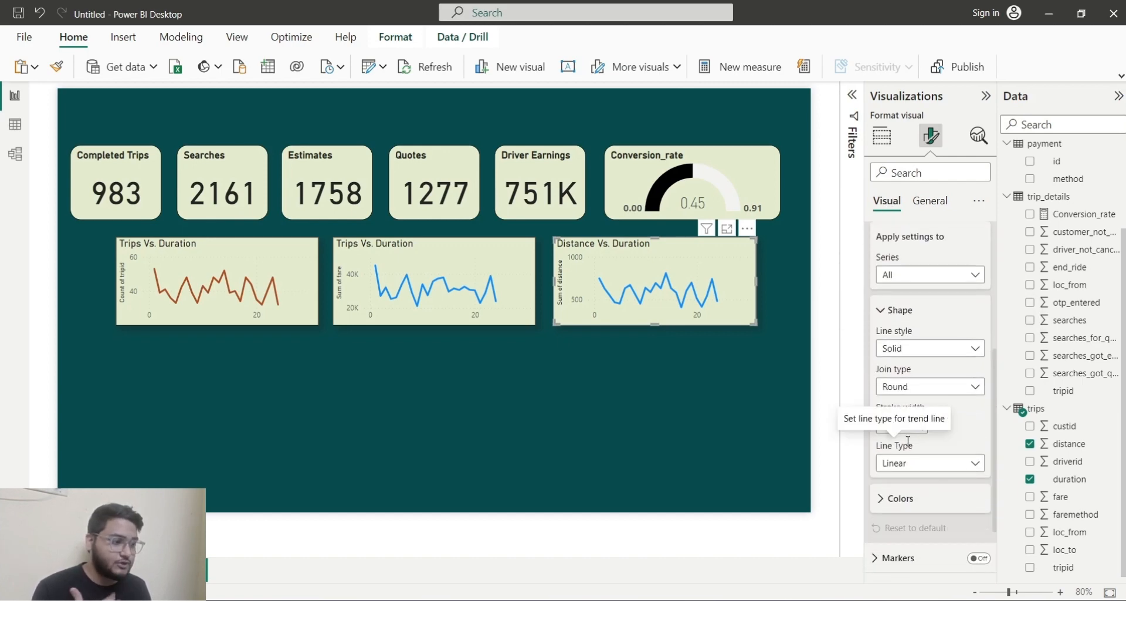
{"action": "scroll", "coordinate": [892, 426], "scroll_direction": "down", "scroll_amount": 3}
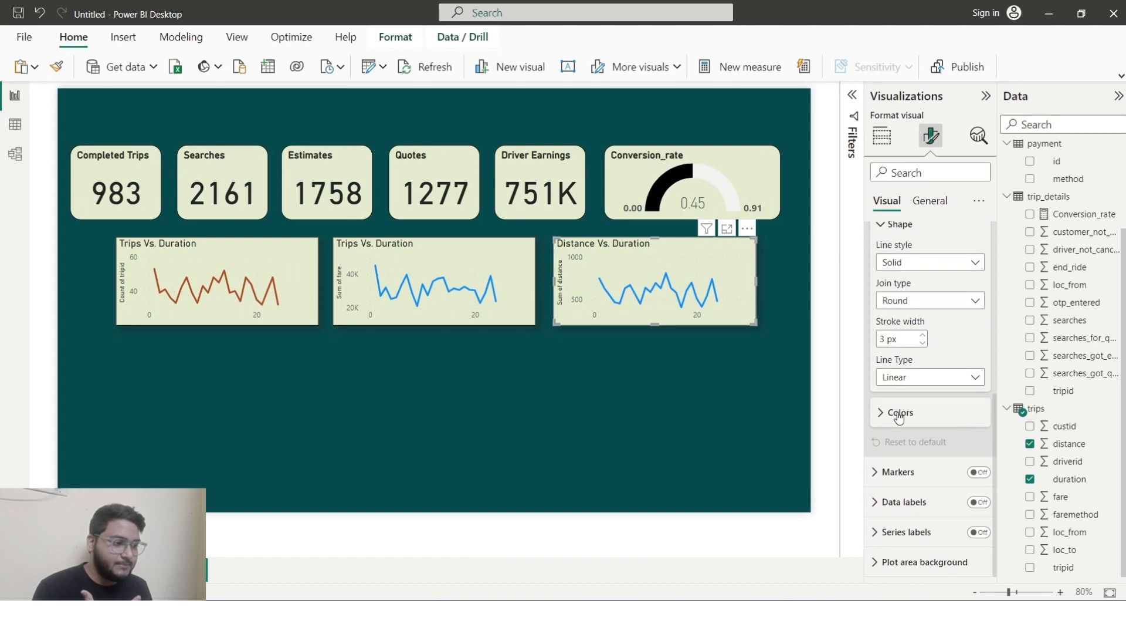
{"action": "left_click", "coordinate": [881, 413]}
{"action": "scroll", "coordinate": [883, 417], "scroll_direction": "down", "scroll_amount": 1}
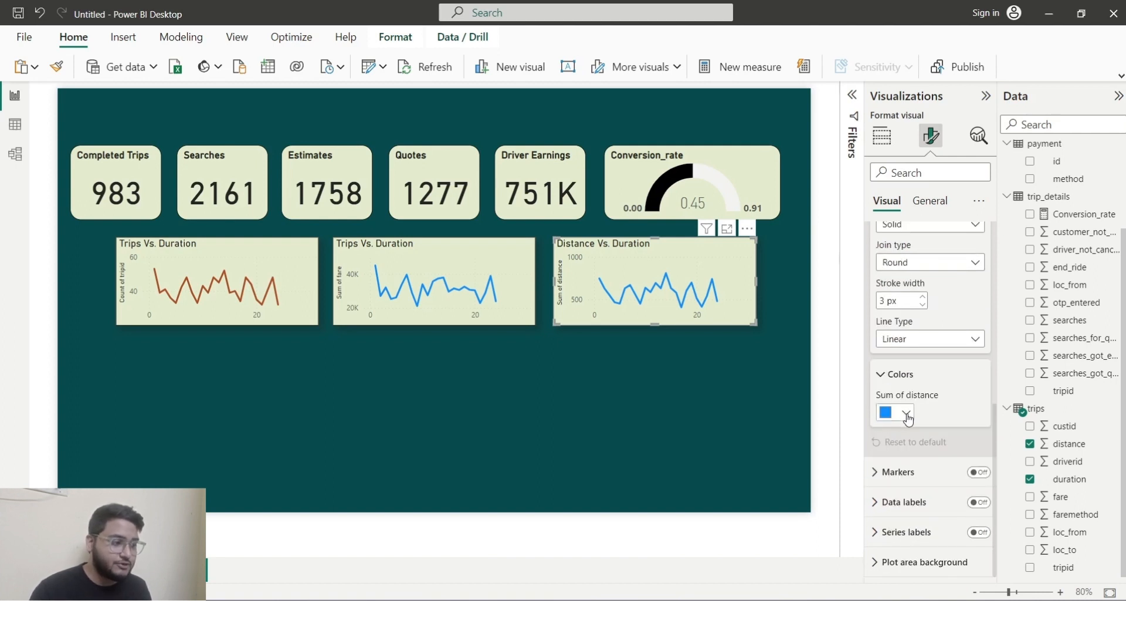
{"action": "left_click", "coordinate": [907, 414]}
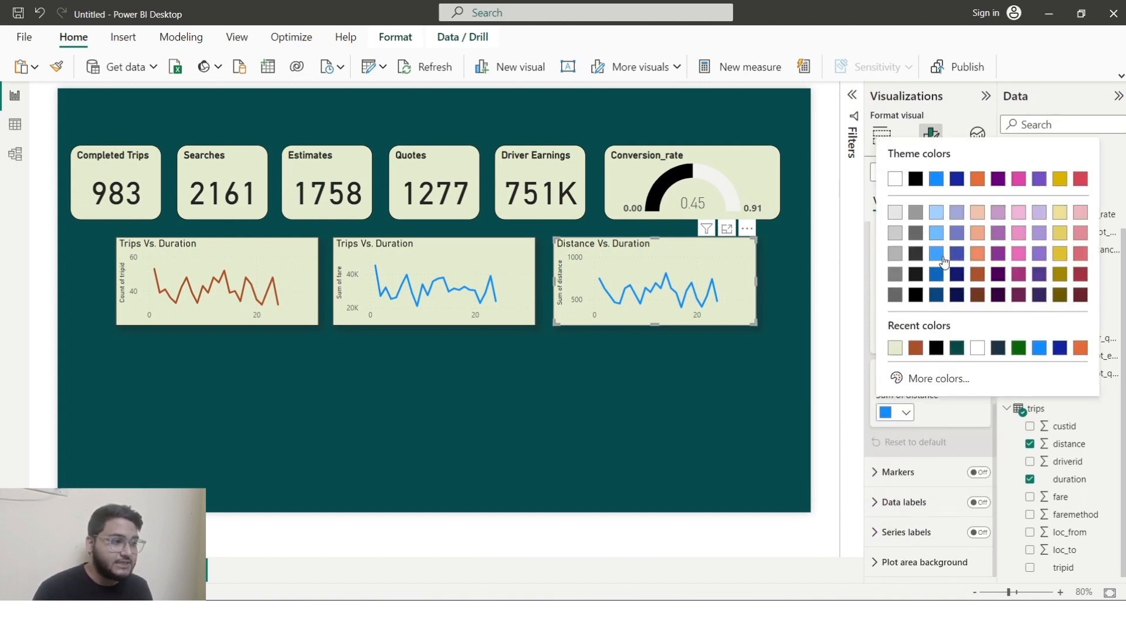
{"action": "left_click", "coordinate": [1018, 254]}
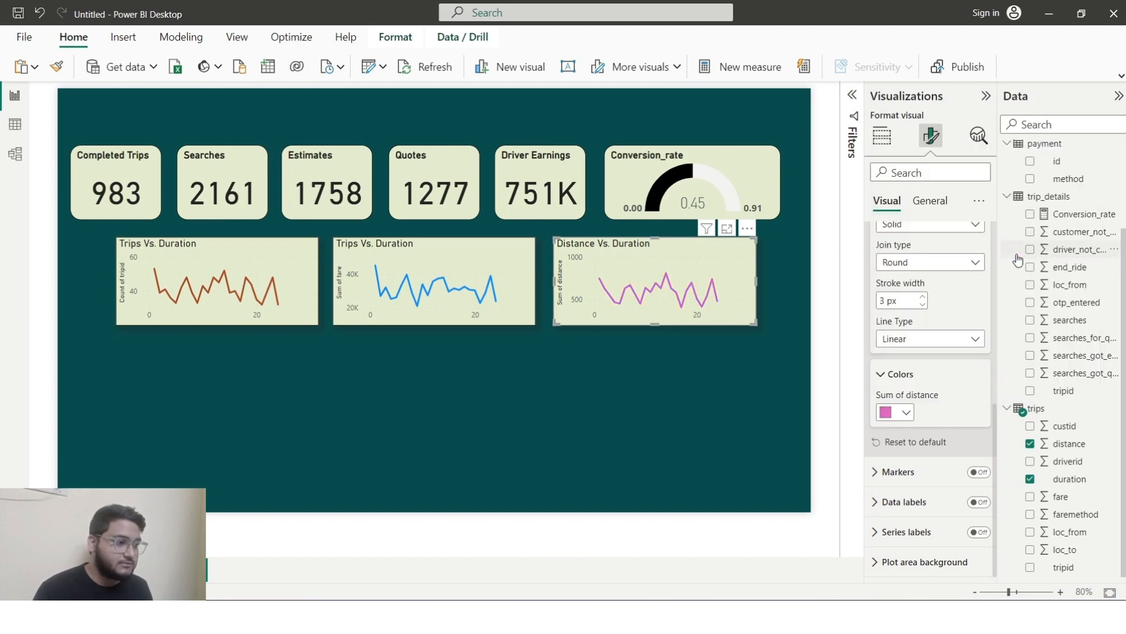
- Change the title of the middle fare line chart to "Fare Vs. Duration"
{"action": "left_click", "coordinate": [473, 257]}
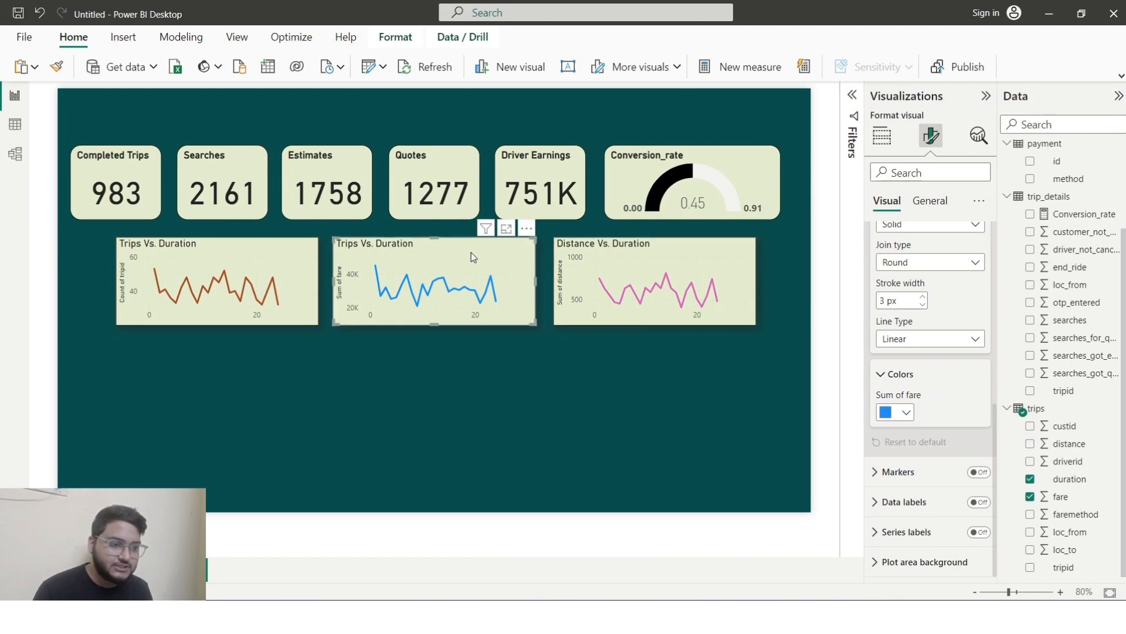
{"action": "left_click", "coordinate": [892, 139]}
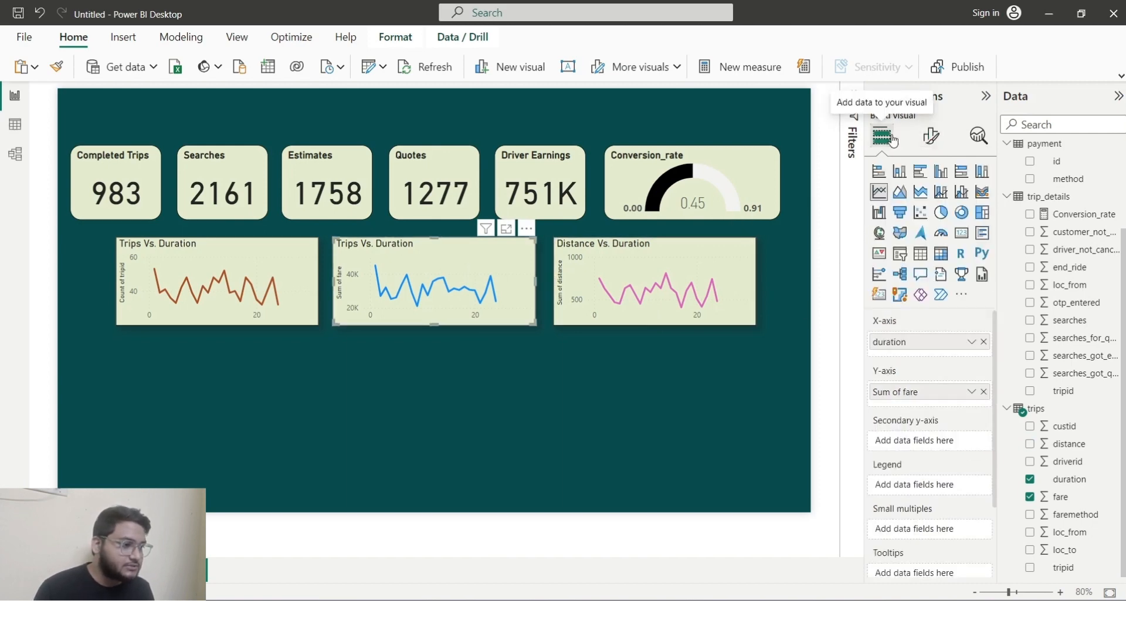
{"action": "left_click", "coordinate": [935, 135]}
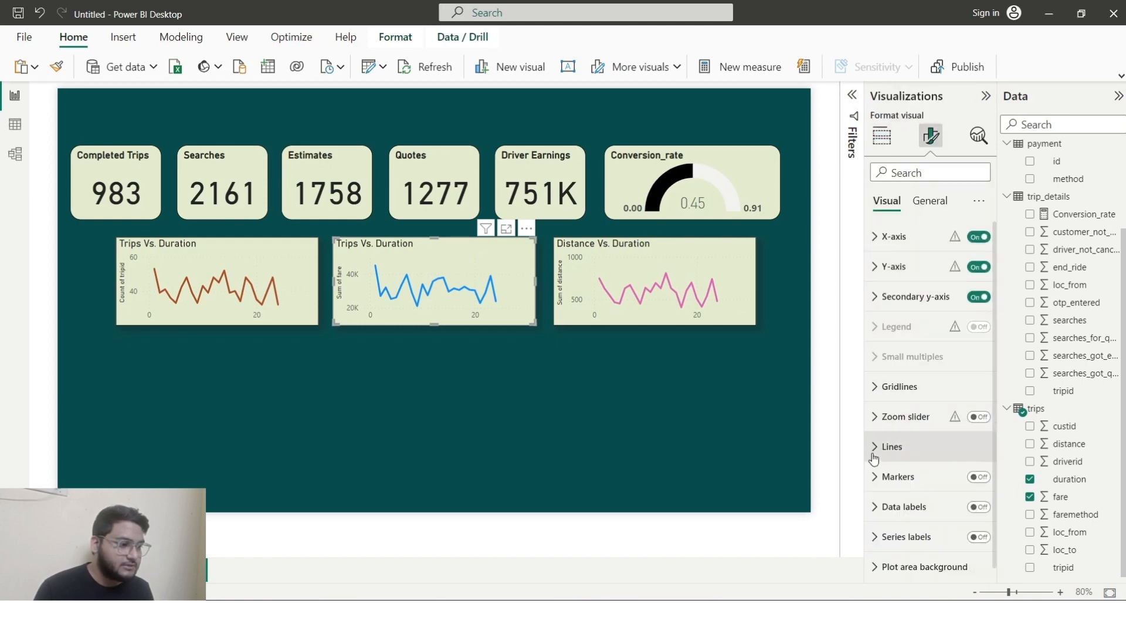
{"action": "left_click", "coordinate": [931, 200]}
{"action": "left_click", "coordinate": [876, 268]}
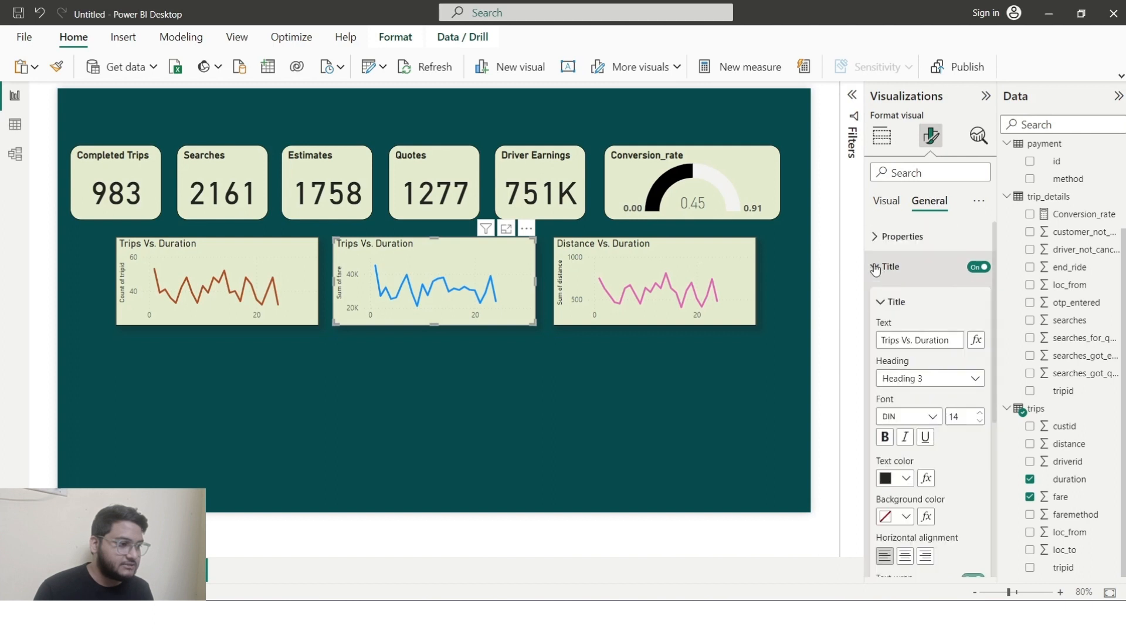
{"action": "double_click", "coordinate": [889, 340]}
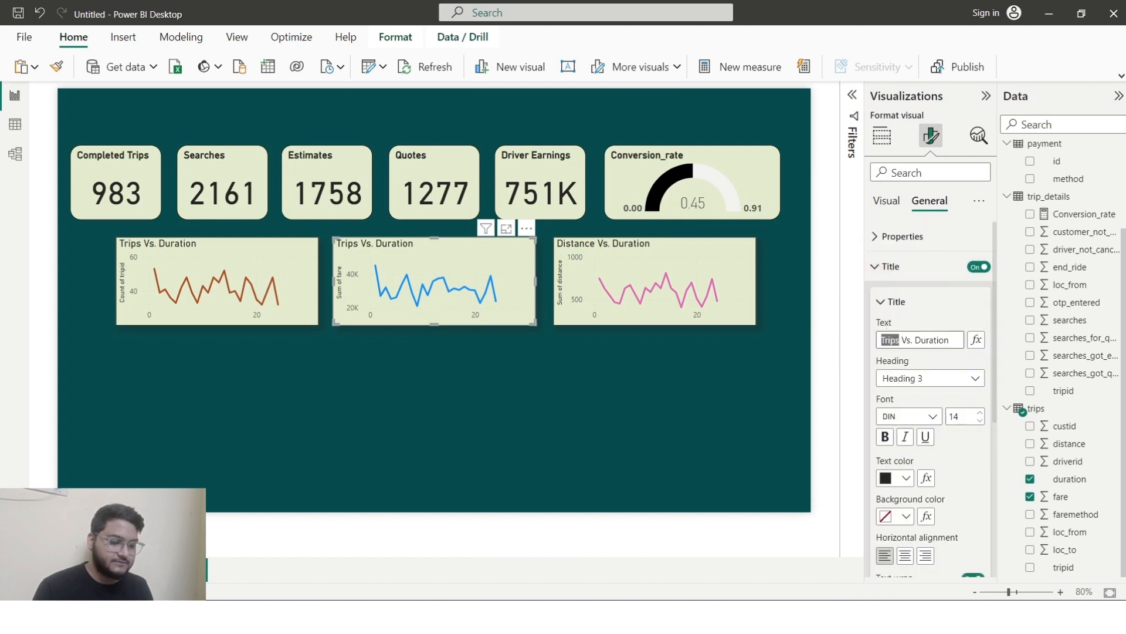
{"action": "type", "text": "Fare"}
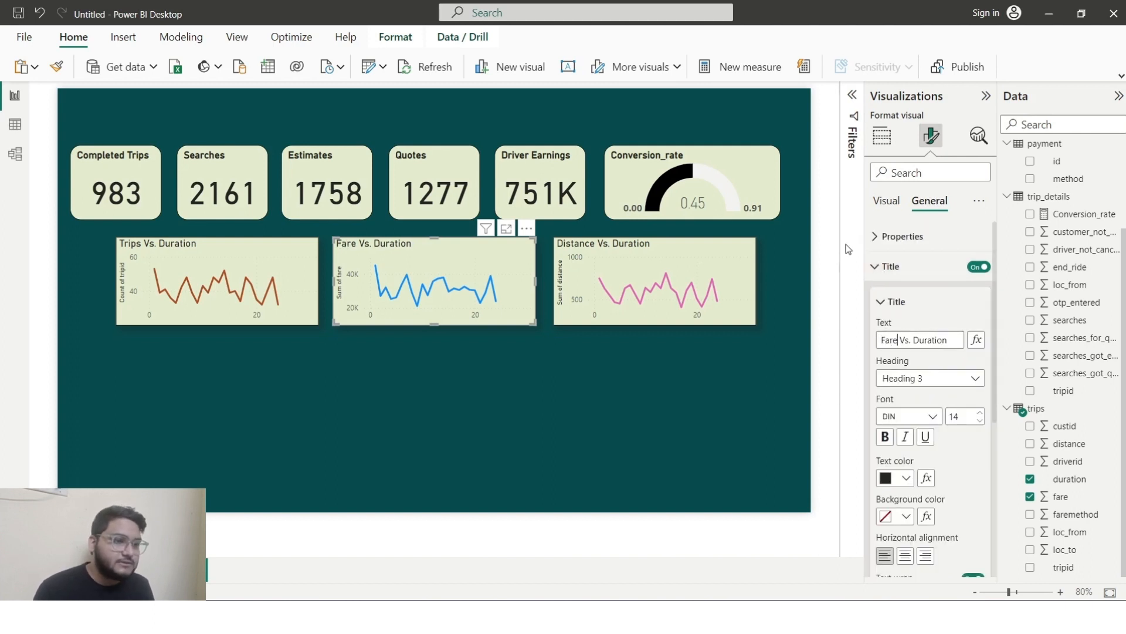
{"action": "left_click", "coordinate": [680, 404]}
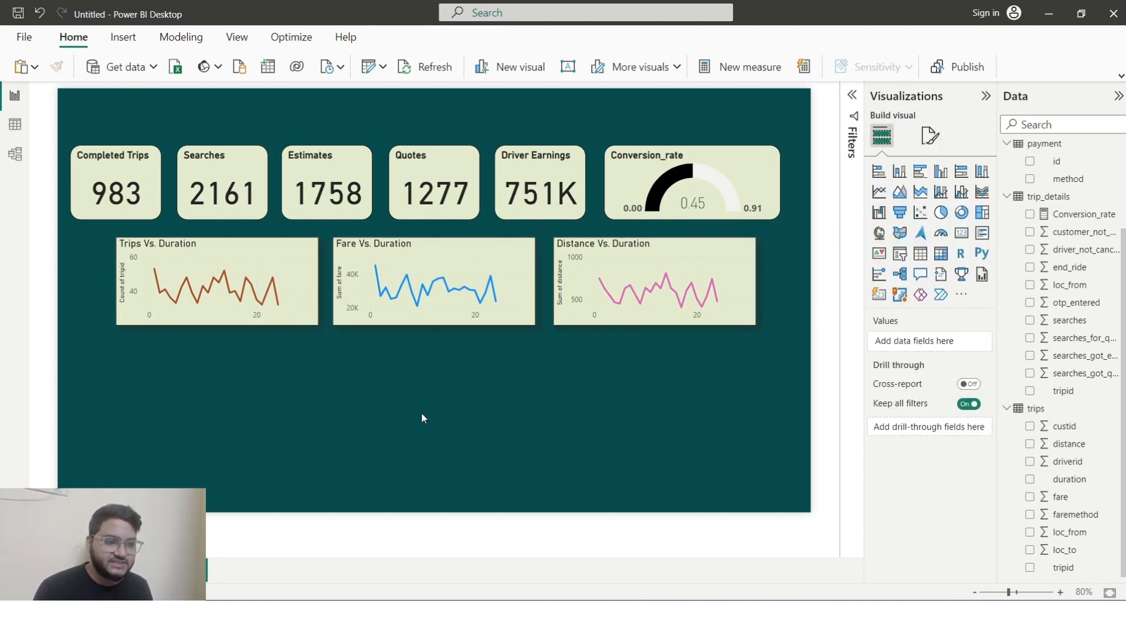
- Examine the finished namma yatri trips dashboard for the remaining visuals, and switch to Excel to inspect the trips sheet in the portpro workbook
{"action": "mouse_move", "coordinate": [727, 616]}
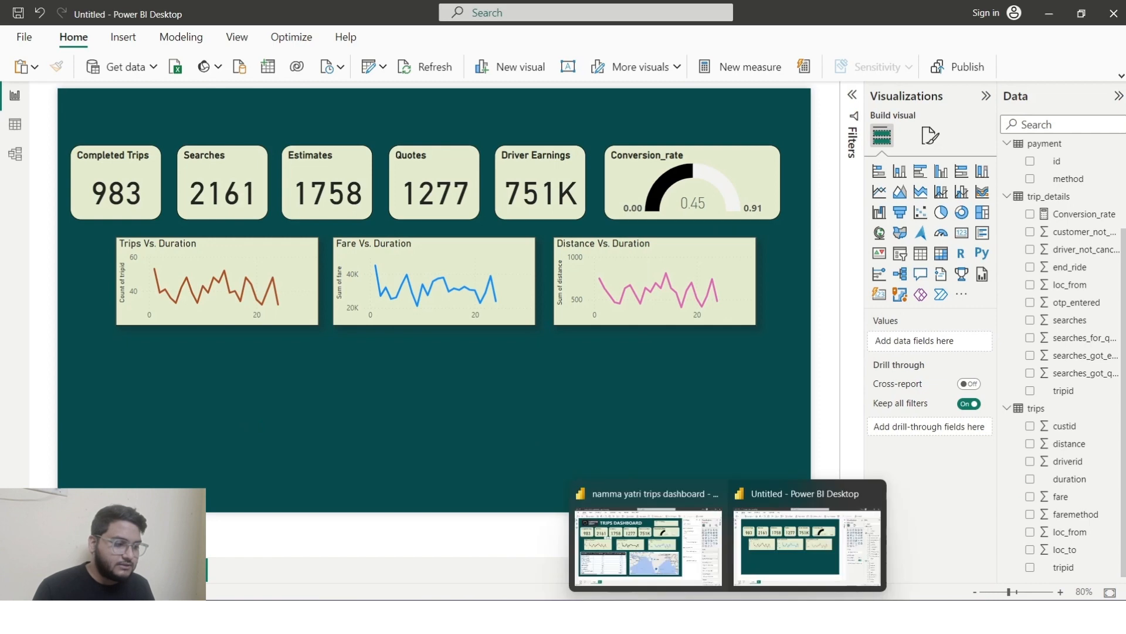
{"action": "left_click", "coordinate": [704, 573]}
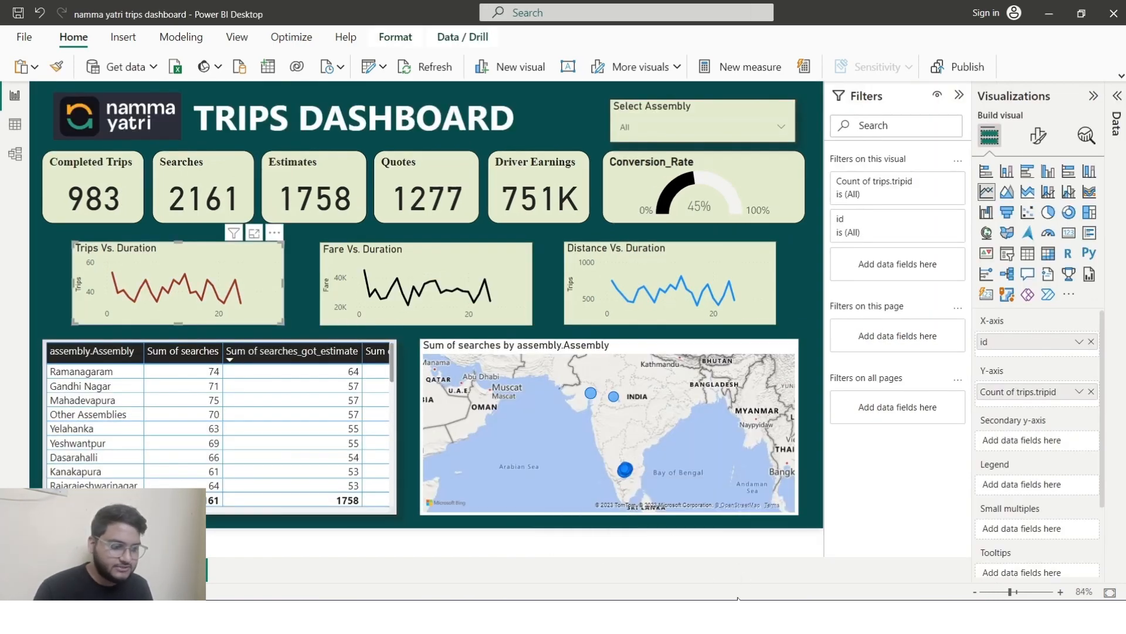
{"action": "mouse_move", "coordinate": [738, 604]}
{"action": "left_click", "coordinate": [769, 564]}
{"action": "mouse_move", "coordinate": [792, 616]}
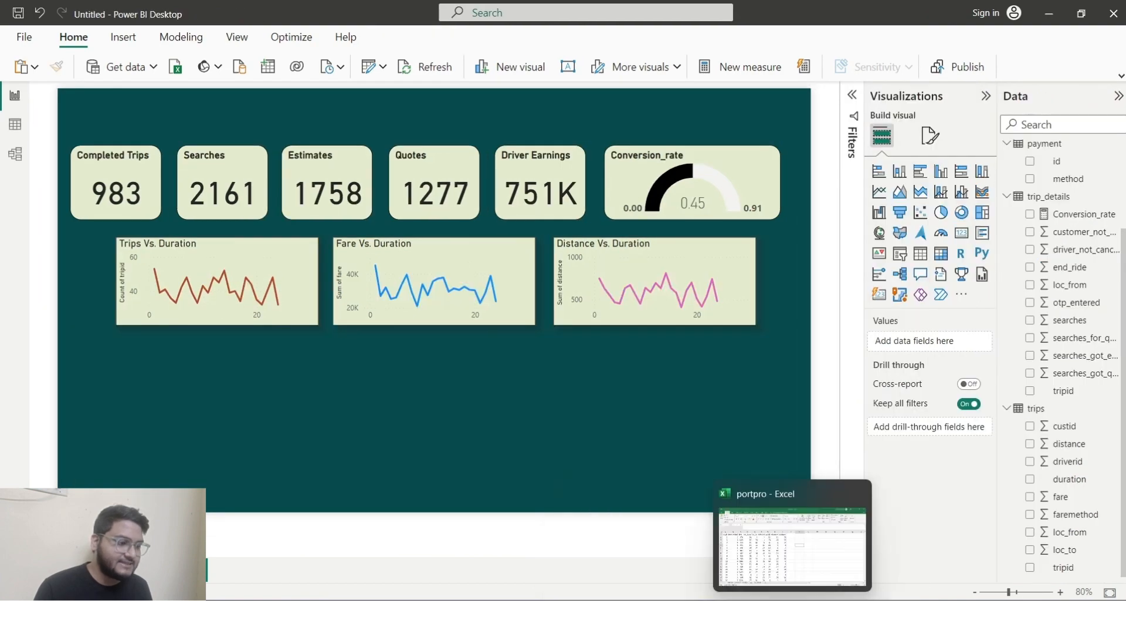
{"action": "left_click", "coordinate": [792, 545]}
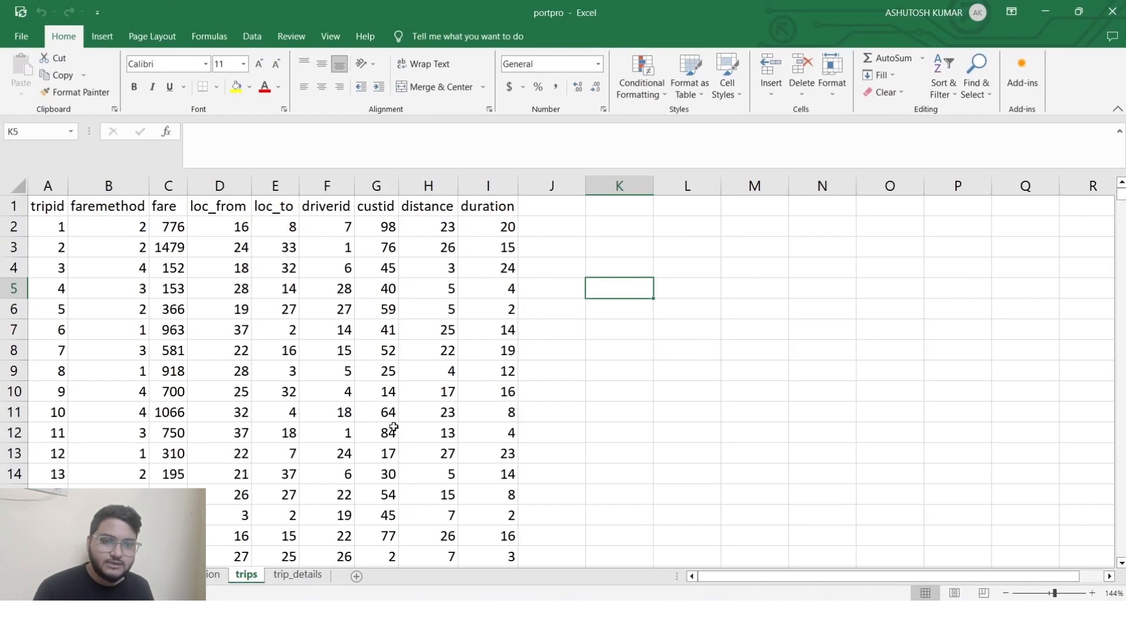
{"action": "left_click", "coordinate": [393, 427]}
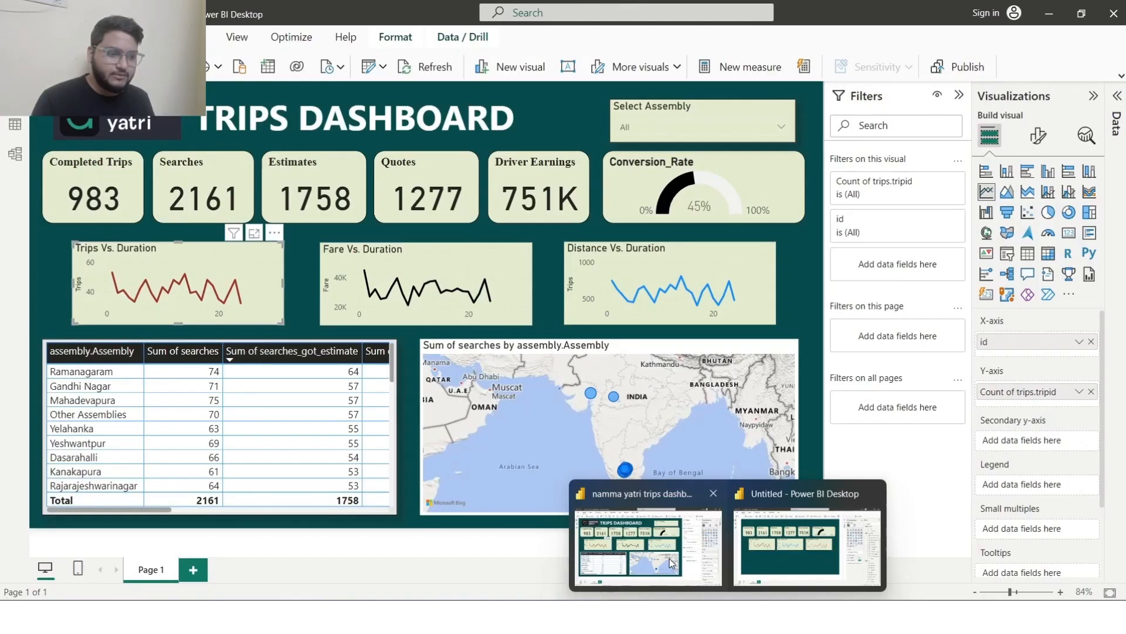
- Inspect the assembly table's columns in the finished namma yatri trips dashboard, and switch to the portpro workbook in Excel
{"action": "left_click", "coordinate": [650, 546]}
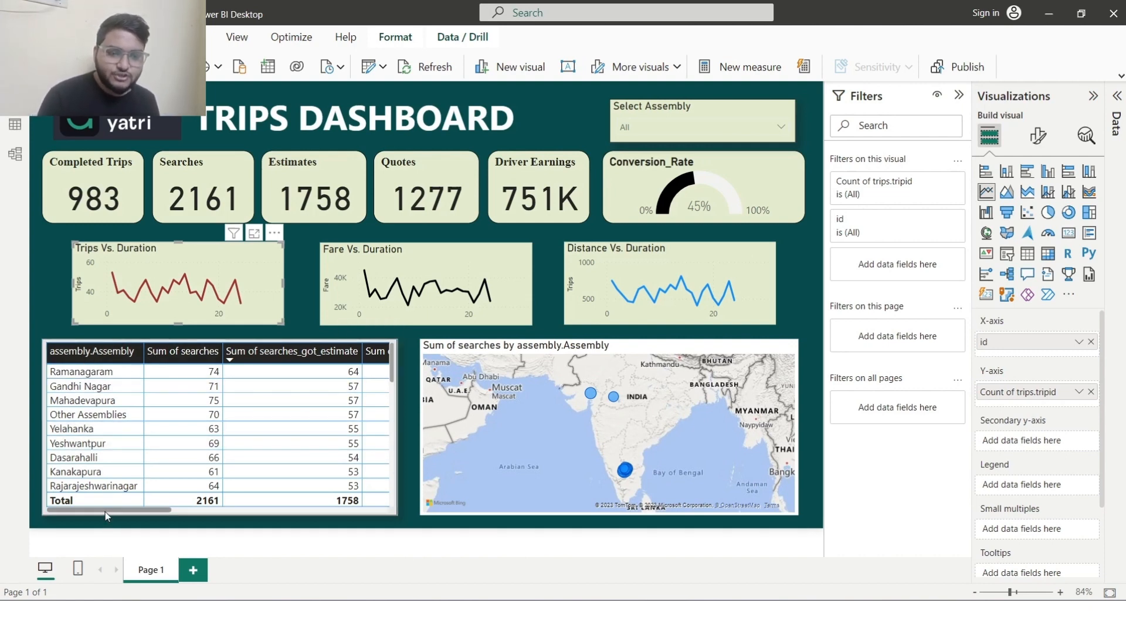
{"action": "left_click_drag", "start_coordinate": [101, 511], "coordinate": [64, 514]}
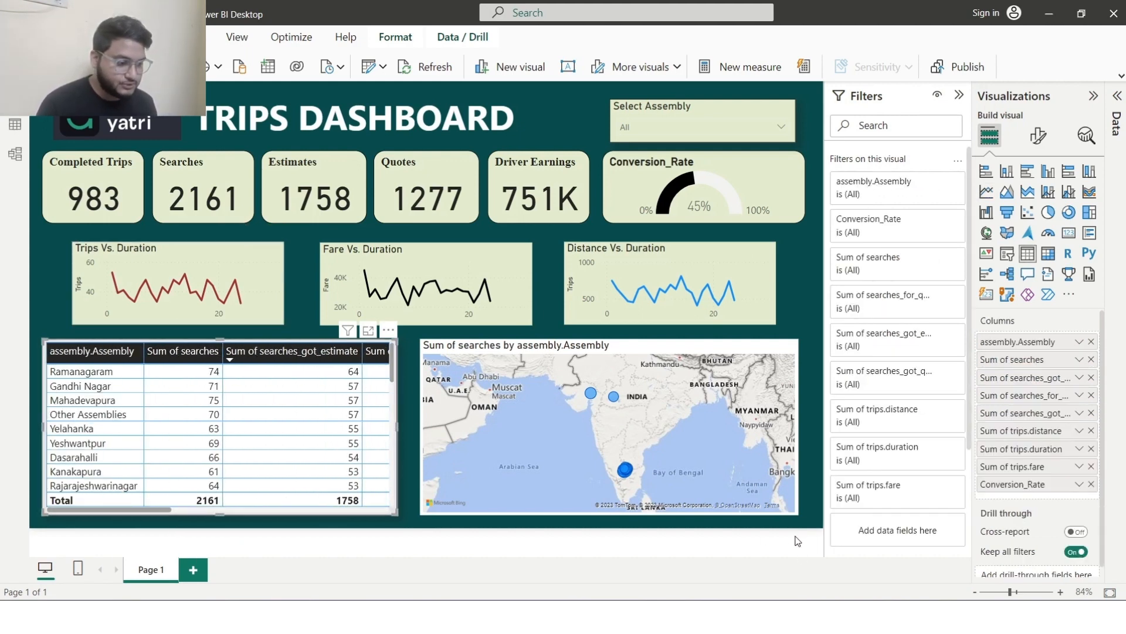
{"action": "mouse_move", "coordinate": [668, 595]}
{"action": "left_click", "coordinate": [835, 572]}
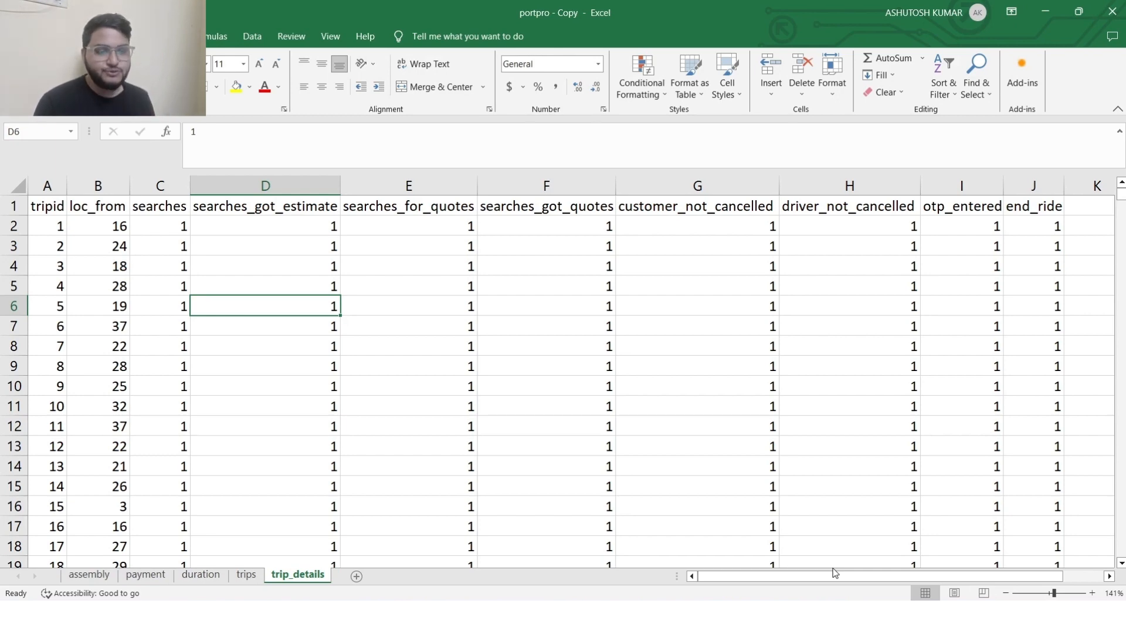
- Examine the loc_from column in trip_details, the assembly ID list and the trips sheet to see how the tables relate
{"action": "scroll", "coordinate": [442, 403], "scroll_direction": "down", "scroll_amount": 3}
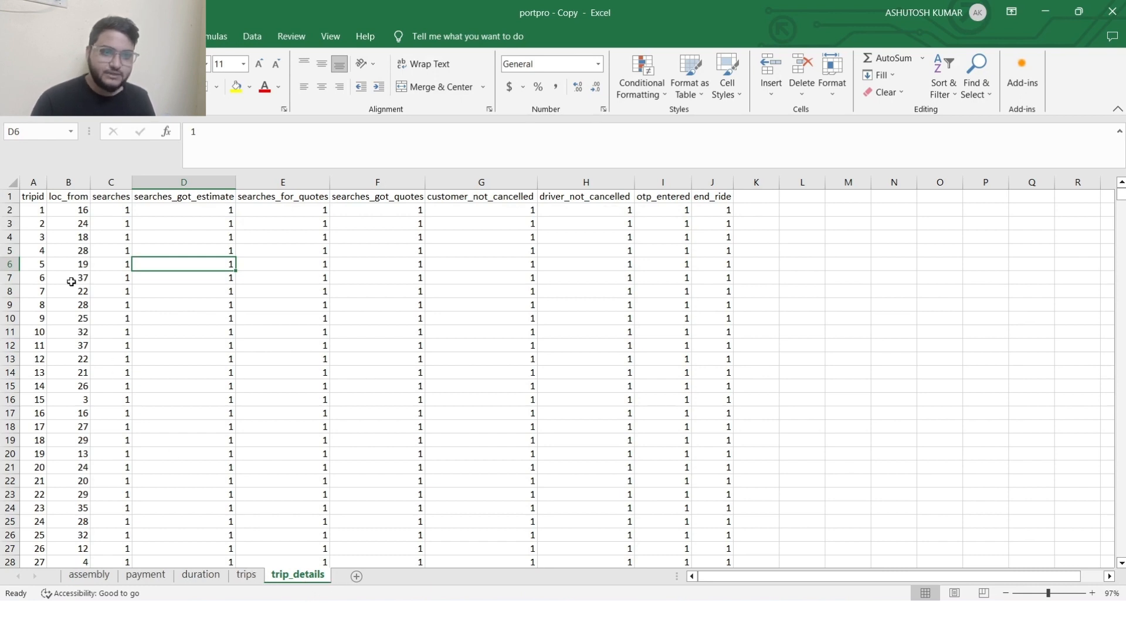
{"action": "left_click", "coordinate": [73, 181]}
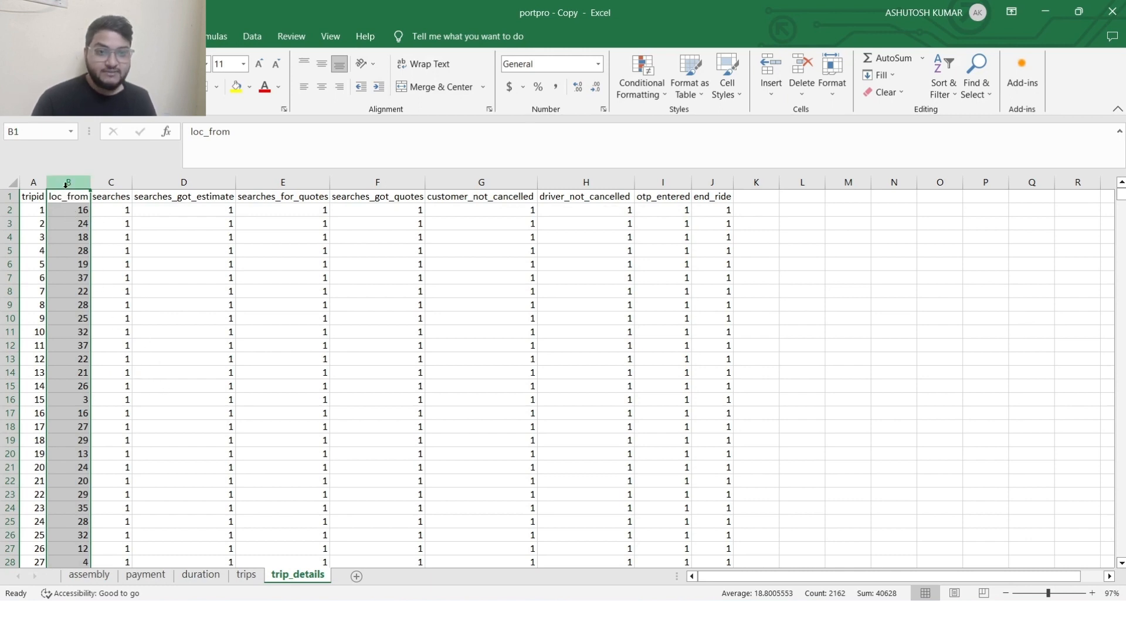
{"action": "left_click", "coordinate": [90, 575]}
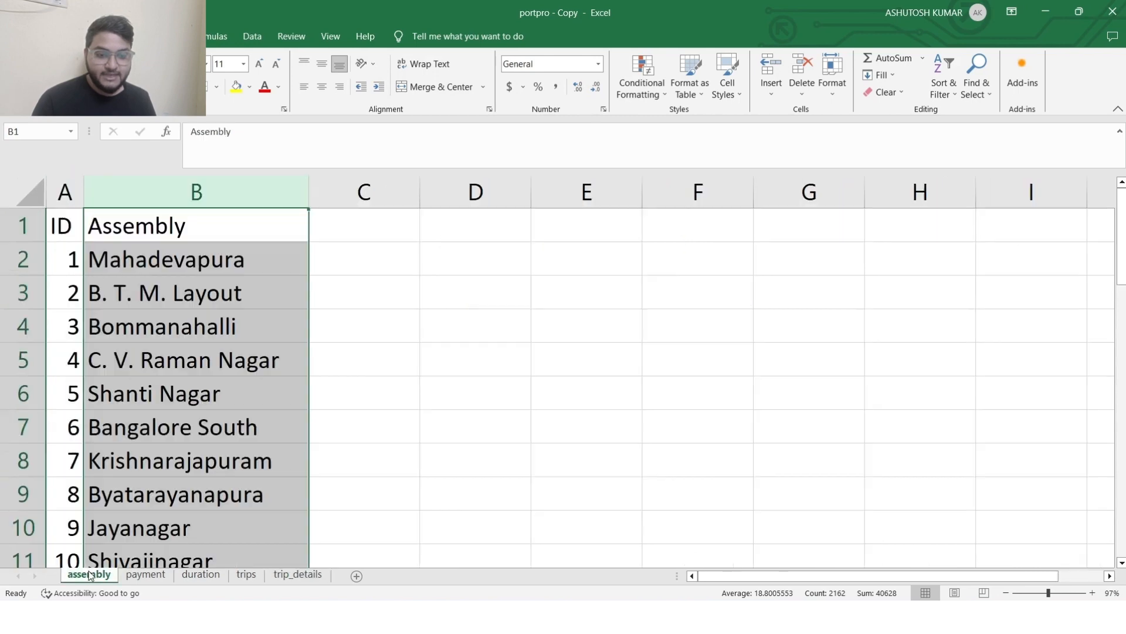
{"action": "scroll", "coordinate": [149, 345], "scroll_direction": "down", "scroll_amount": 6}
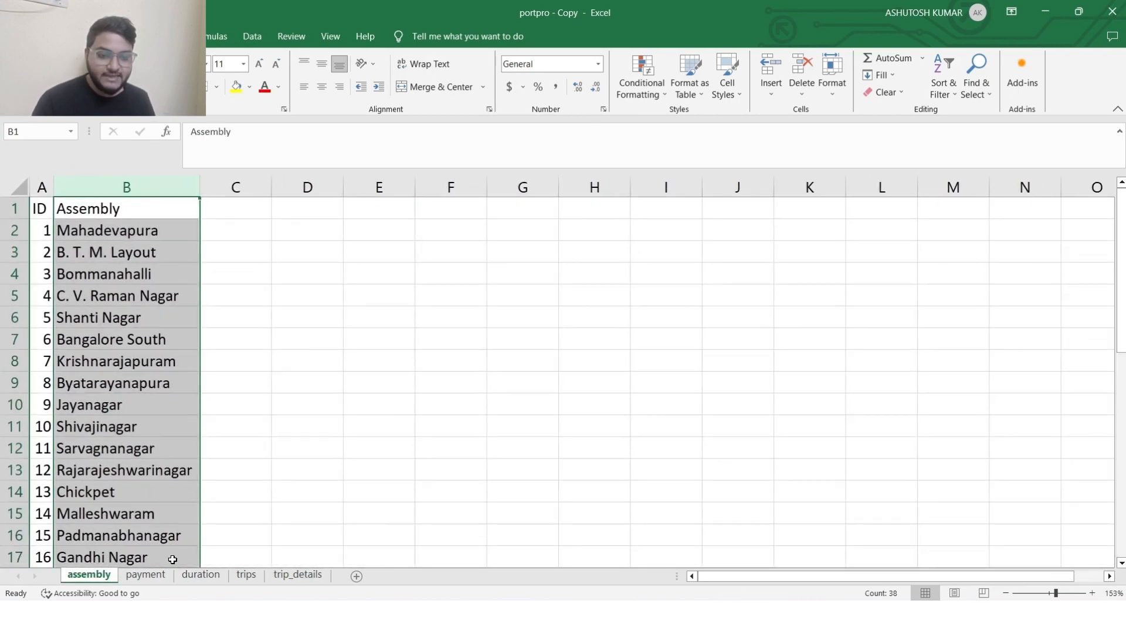
{"action": "left_click", "coordinate": [316, 577]}
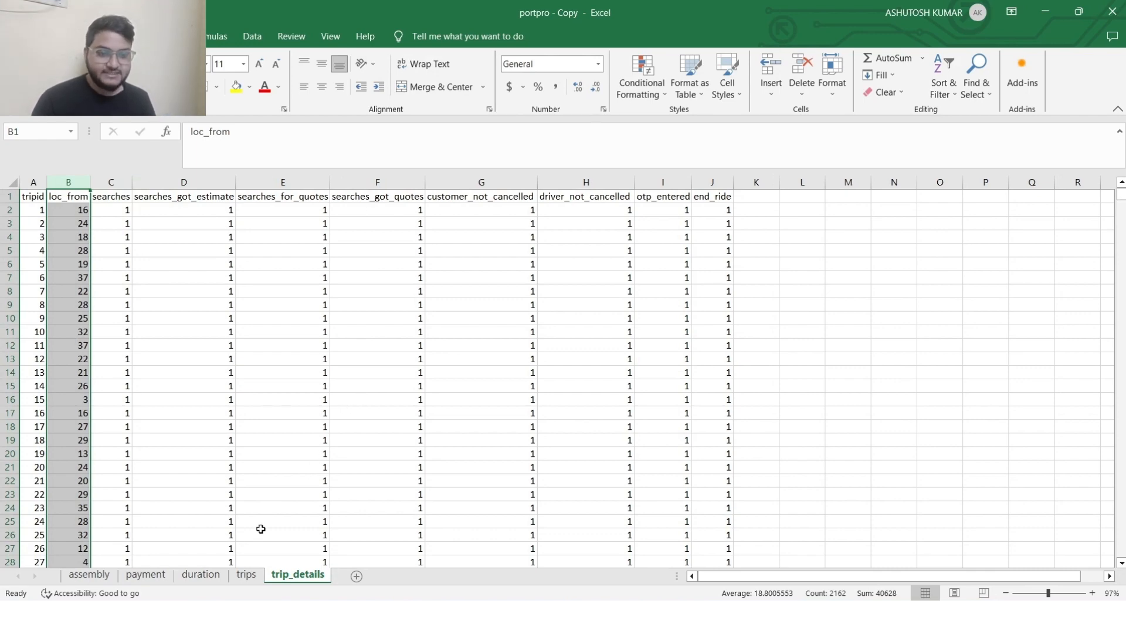
{"action": "left_click", "coordinate": [245, 576]}
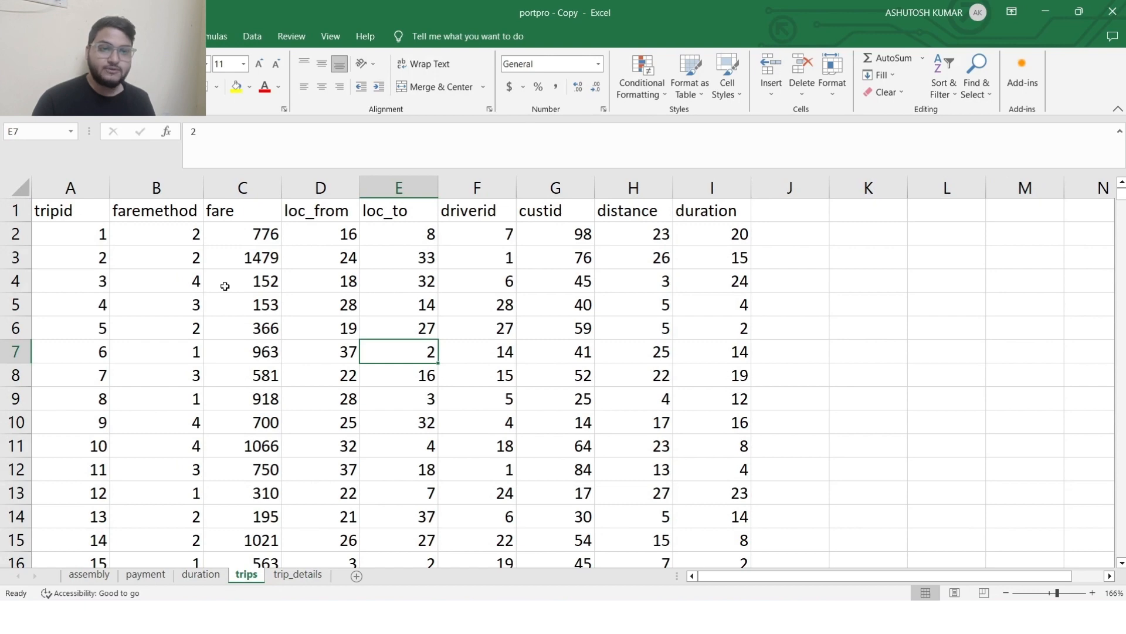
{"action": "scroll", "coordinate": [223, 284], "scroll_direction": "up", "scroll_amount": 5}
{"action": "scroll", "coordinate": [223, 284], "scroll_direction": "down", "scroll_amount": 1}
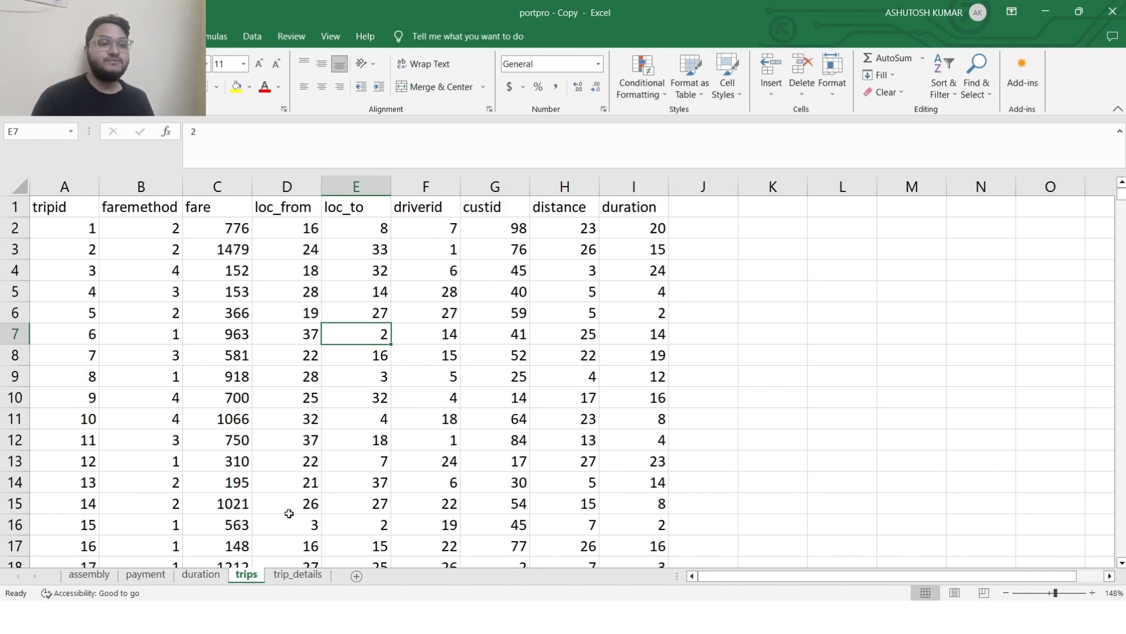
- Write the first join note on the trip_details sheet: trip_details in M5, inner join in N5 and assembly in O5
{"action": "left_click", "coordinate": [295, 575]}
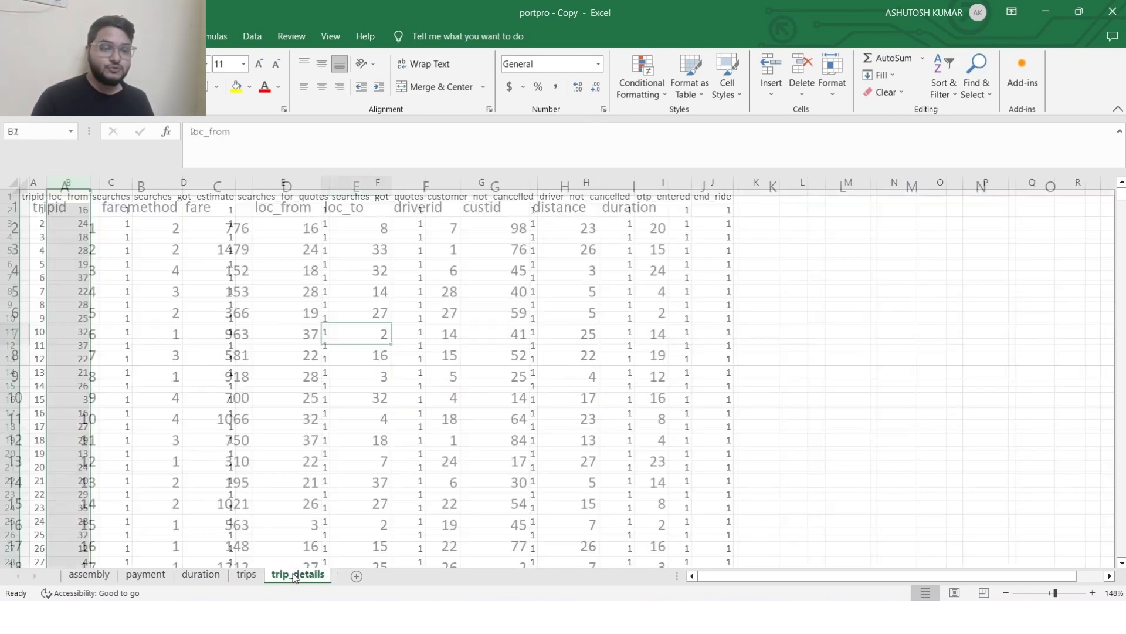
{"action": "left_click", "coordinate": [869, 252]}
{"action": "type", "text": "trip"}
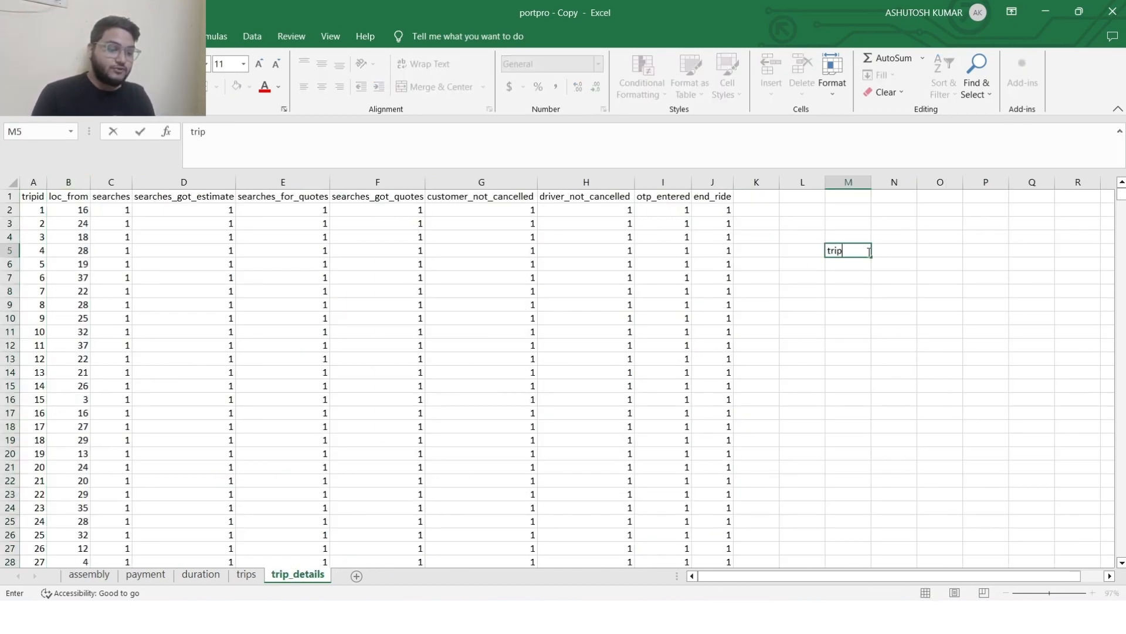
{"action": "type", "text": "_detail"}
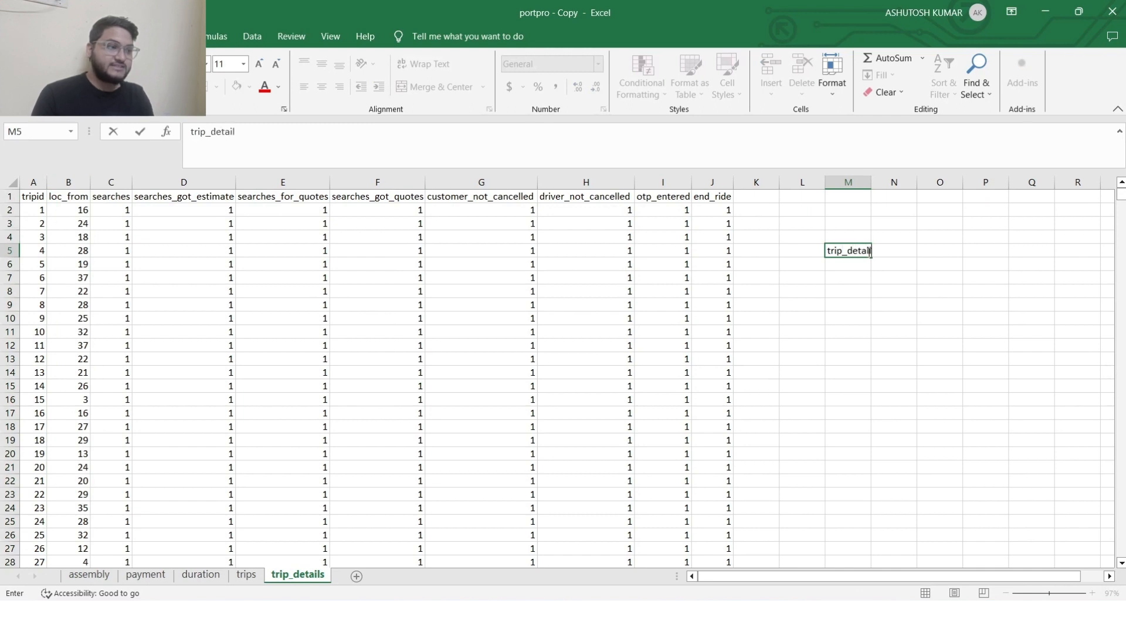
{"action": "type", "text": "s"}
{"action": "key", "text": "Tab"}
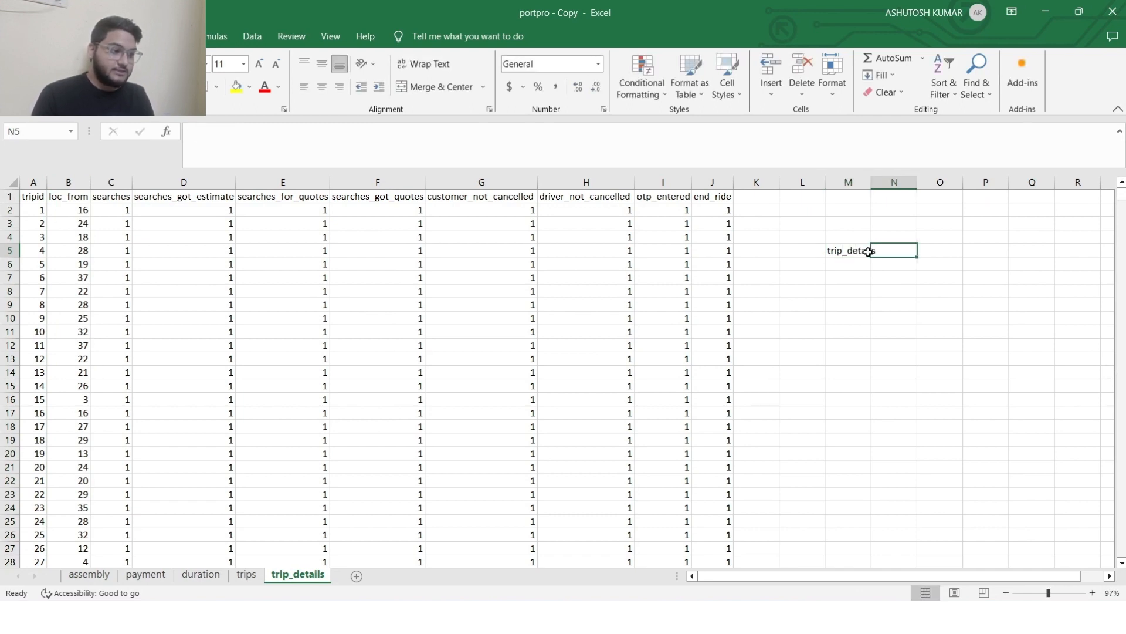
{"action": "type", "text": "inner"}
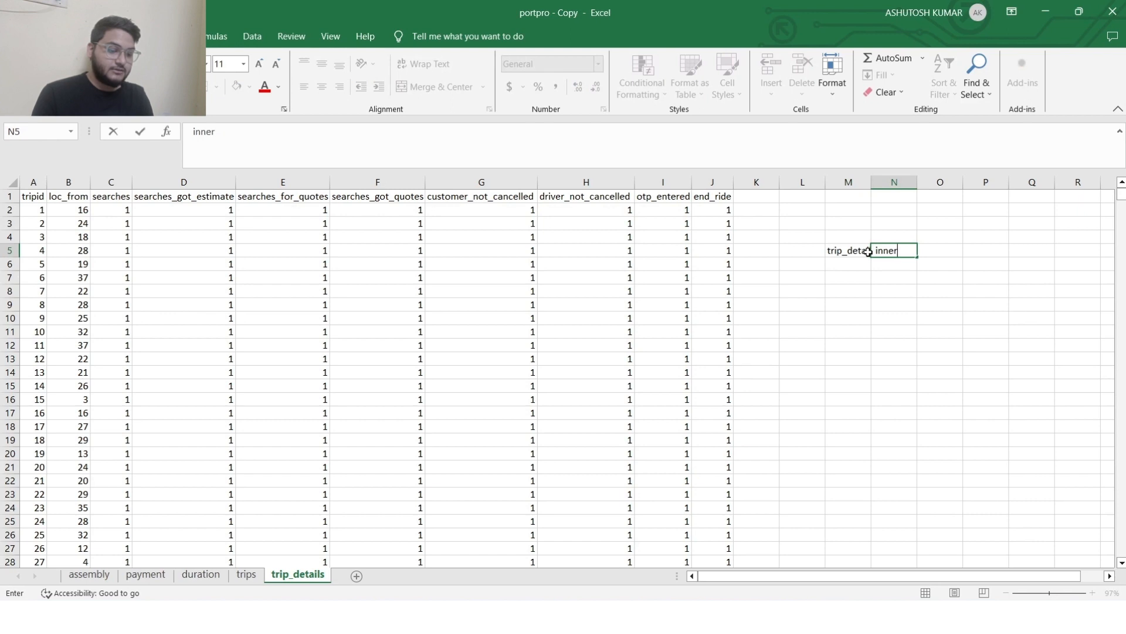
{"action": "type", "text": " join"}
{"action": "key", "text": "Tab"}
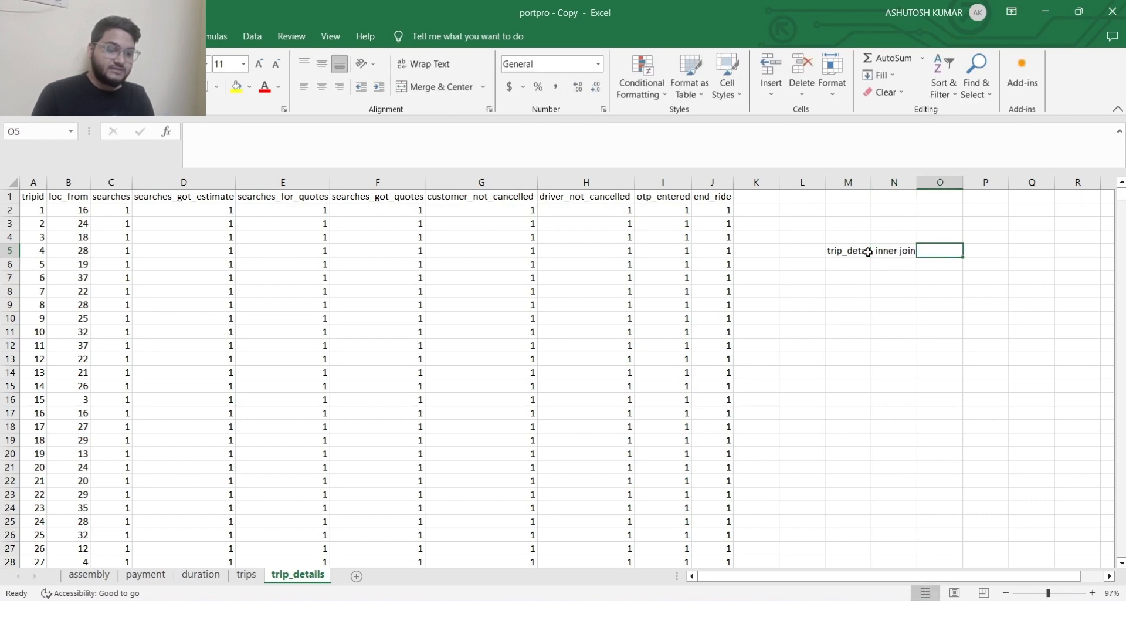
{"action": "type", "text": "ass"}
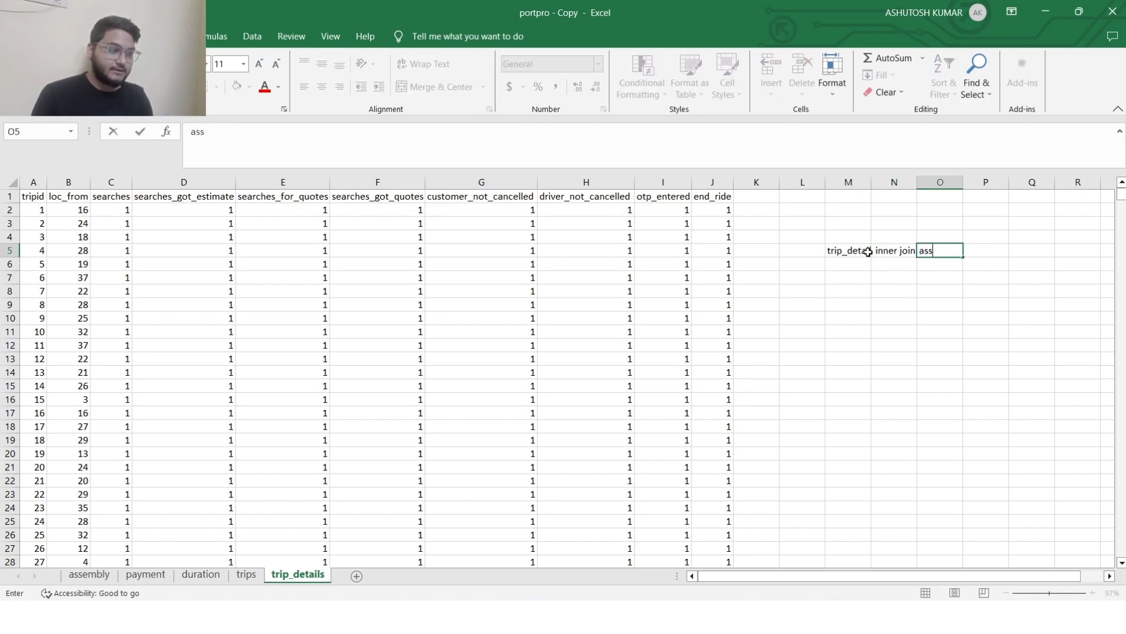
{"action": "type", "text": "embly"}
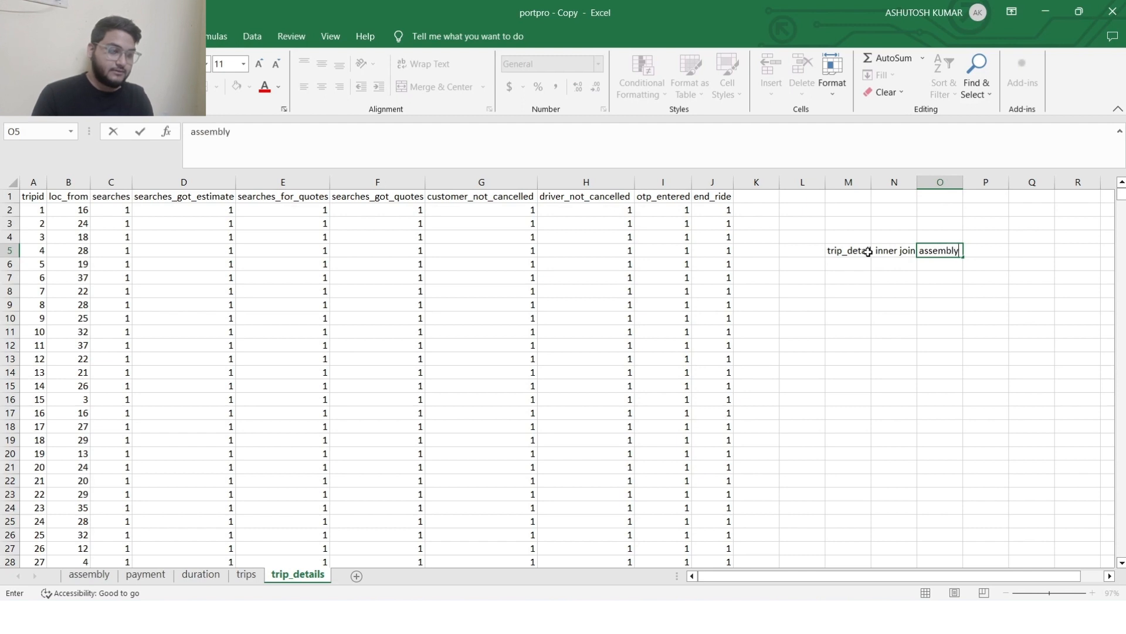
{"action": "key", "text": "Return"}
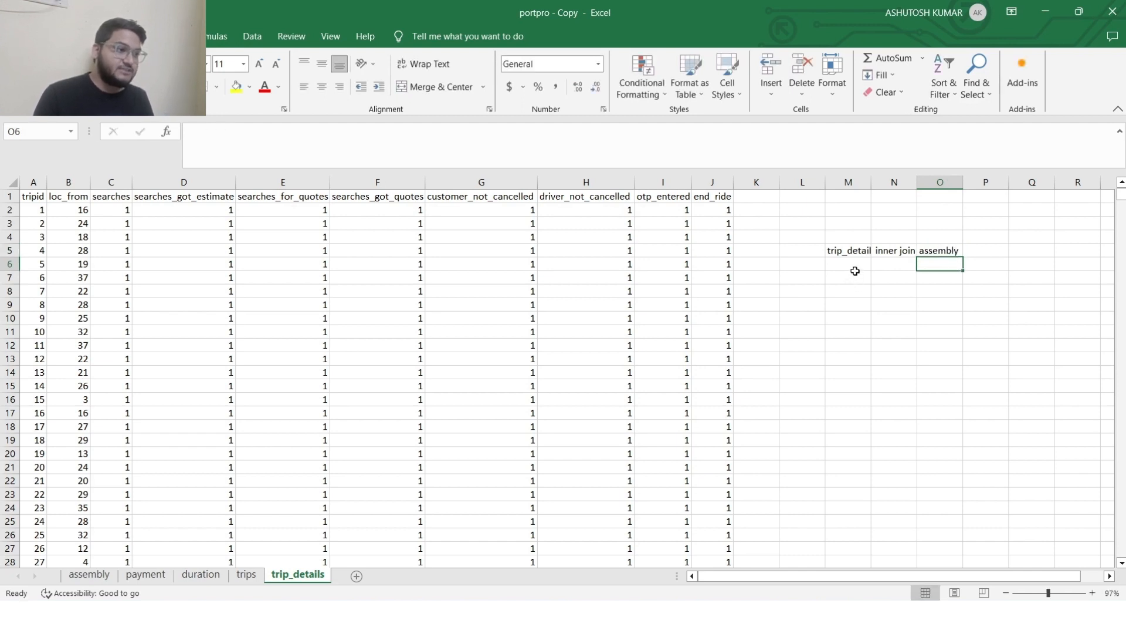
- Number the join notes by entering 1) in L5 and 2) in L6
{"action": "left_click", "coordinate": [812, 251]}
{"action": "type", "text": "1"}
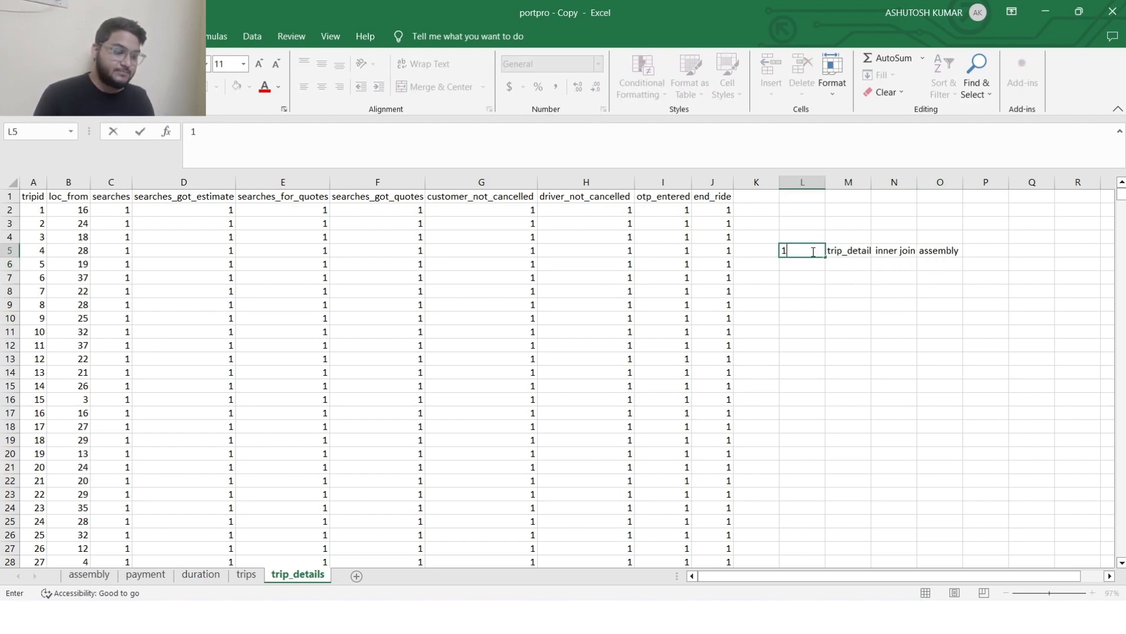
{"action": "type", "text": ")"}
{"action": "key", "text": "Return"}
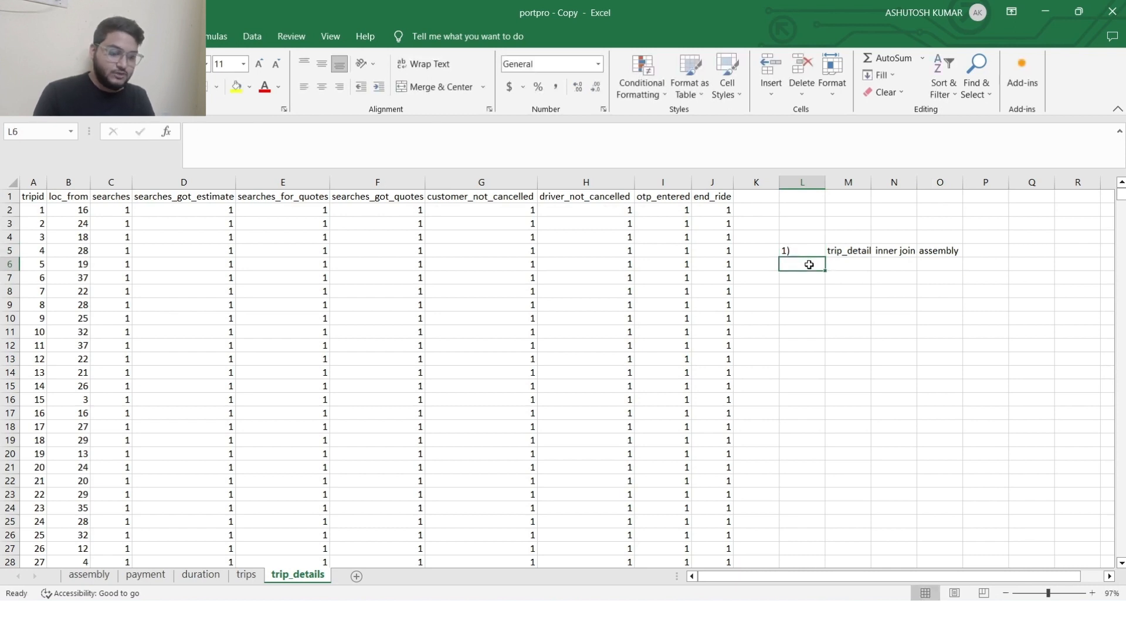
{"action": "type", "text": "2"}
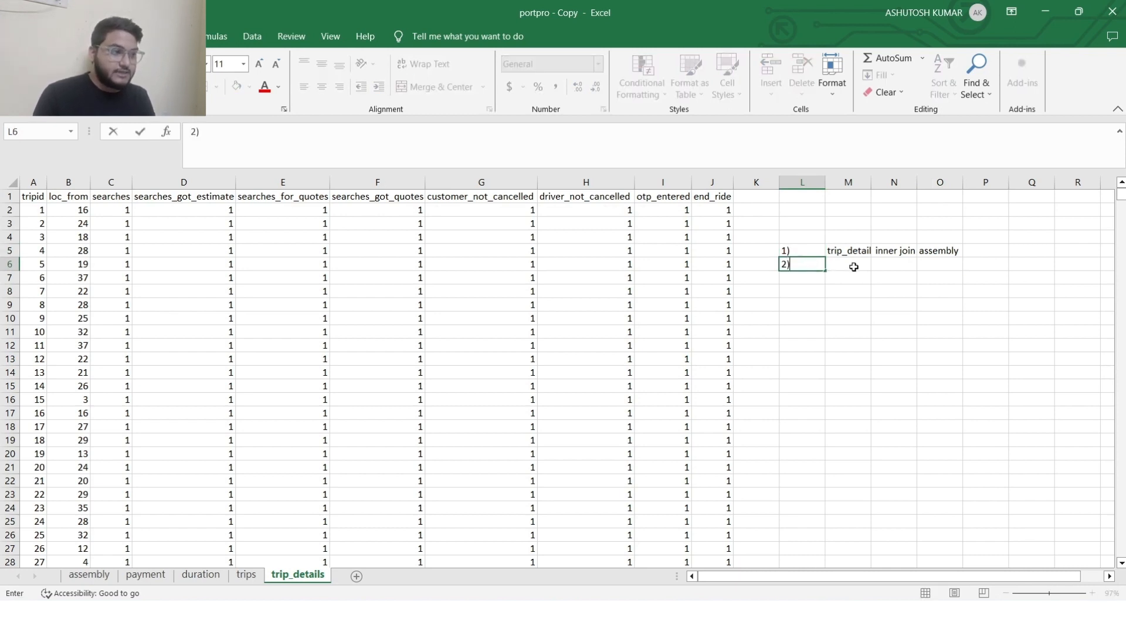
{"action": "left_click", "coordinate": [851, 270]}
- Label the output of the first join as out1 in P5
{"action": "left_click", "coordinate": [1008, 249]}
{"action": "type", "text": "o"}
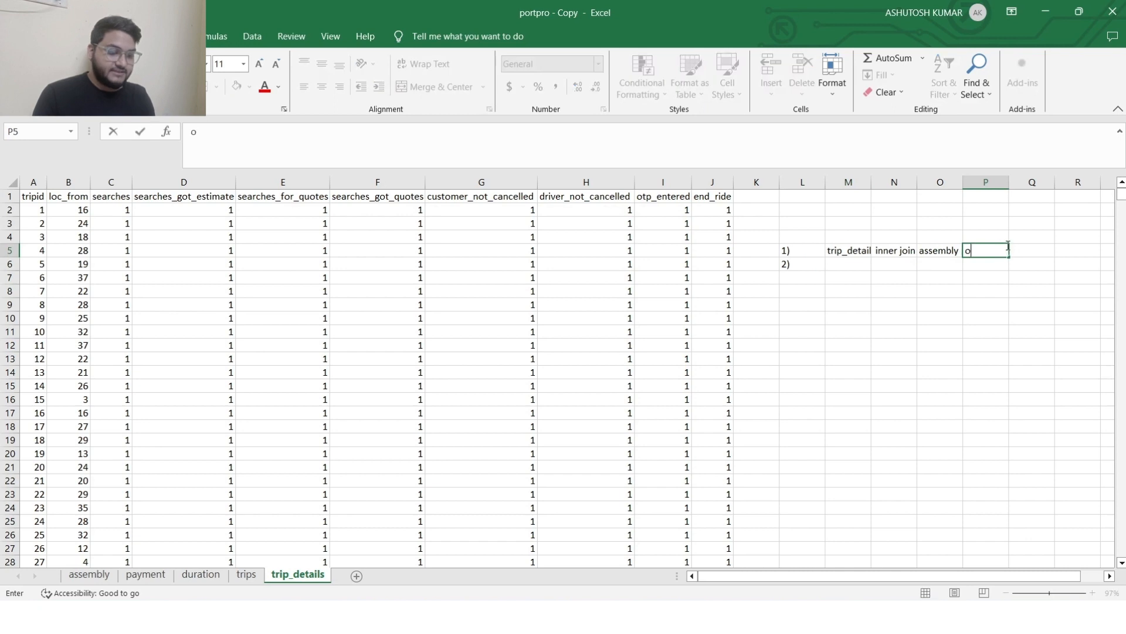
{"action": "type", "text": "ut1"}
{"action": "key", "text": "Return"}
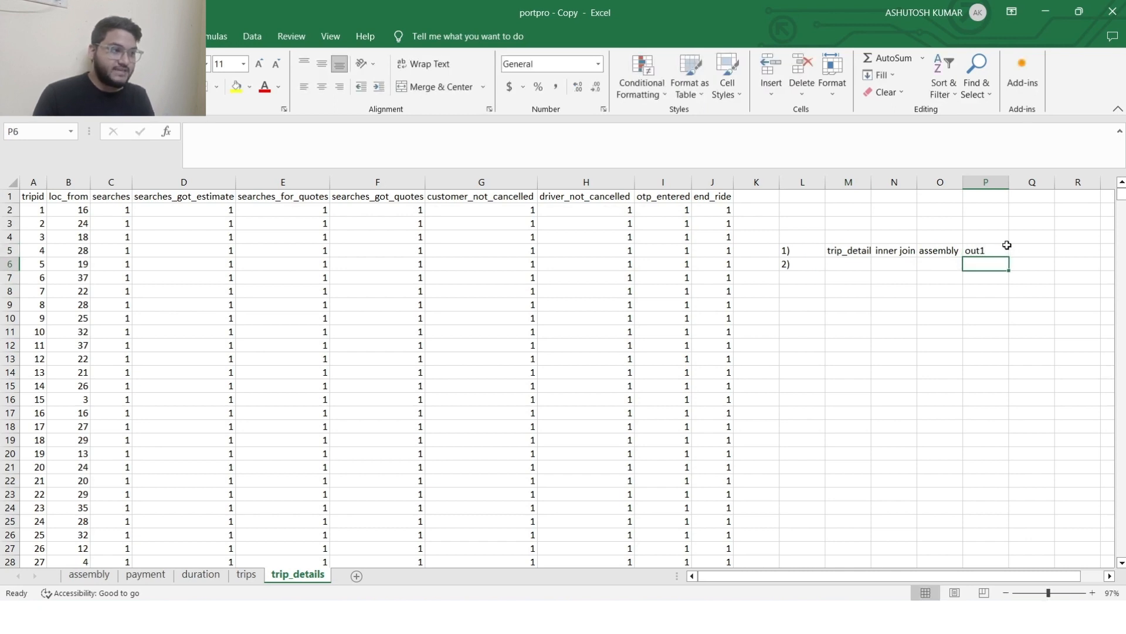
- Write the second join note: out1 in M6, left join in N6 and trips in O6
{"action": "left_click", "coordinate": [850, 264]}
{"action": "type", "text": "out1"}
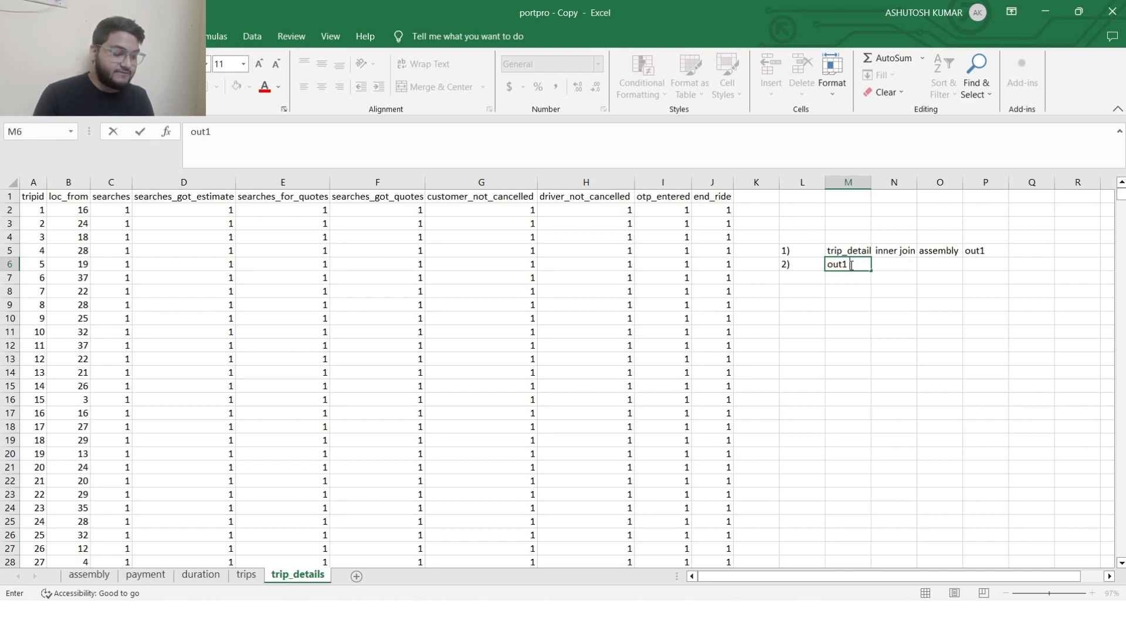
{"action": "key", "text": "Tab"}
{"action": "type", "text": "left j"}
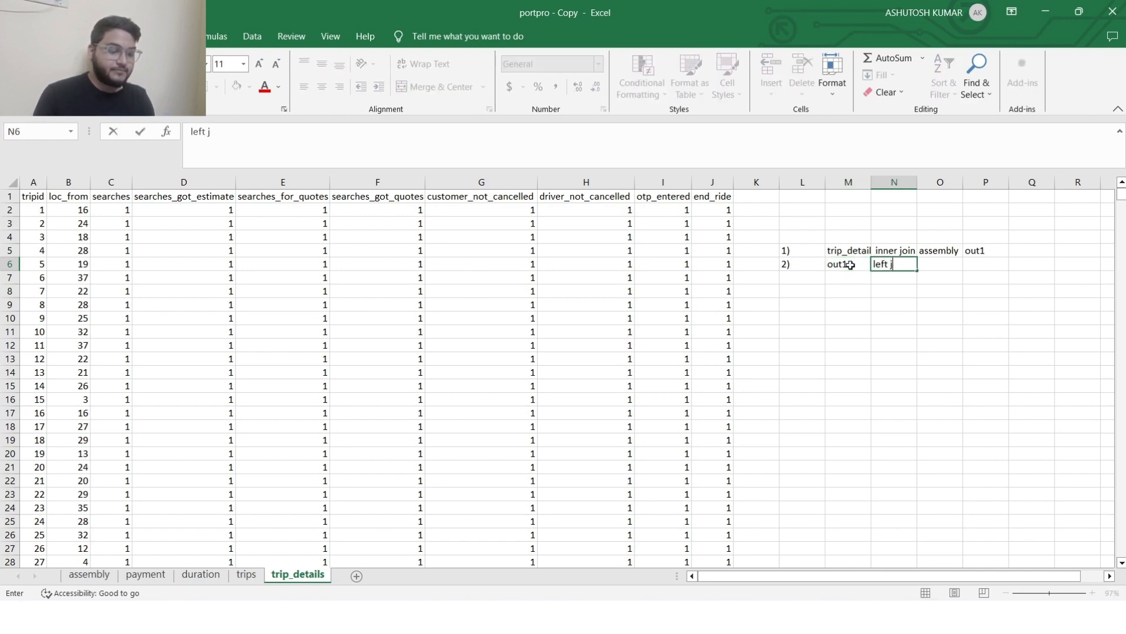
{"action": "type", "text": "oon"}
{"action": "key", "text": "BackSpace"}
{"action": "key", "text": "BackSpace"}
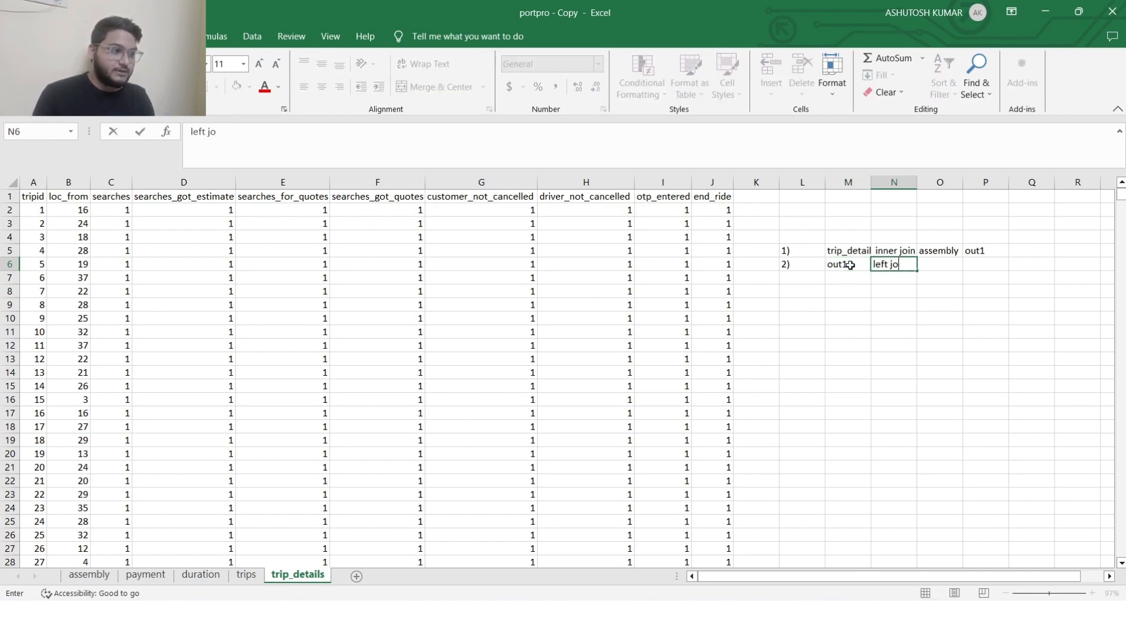
{"action": "type", "text": "i"}
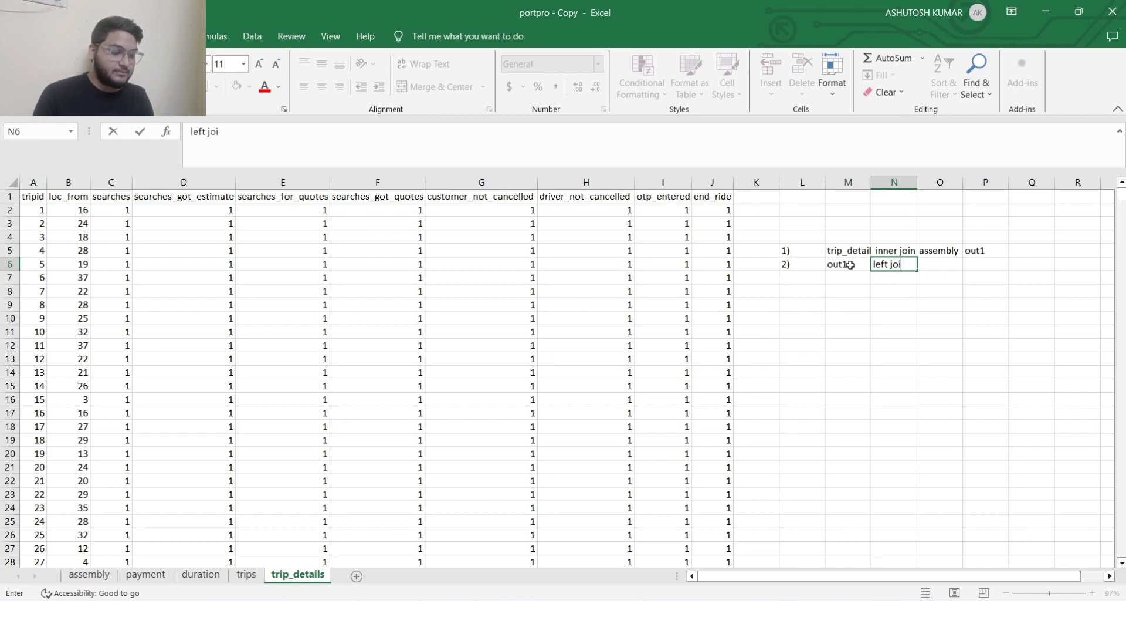
{"action": "type", "text": "n"}
{"action": "key", "text": "Tab"}
{"action": "type", "text": "t"}
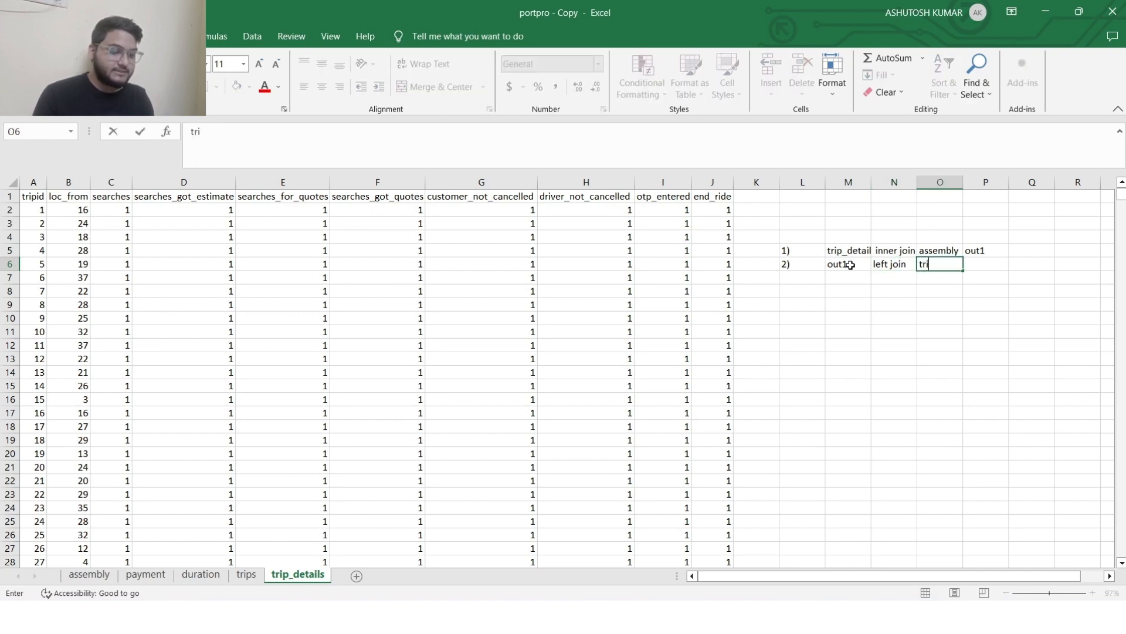
{"action": "key", "text": "Return"}
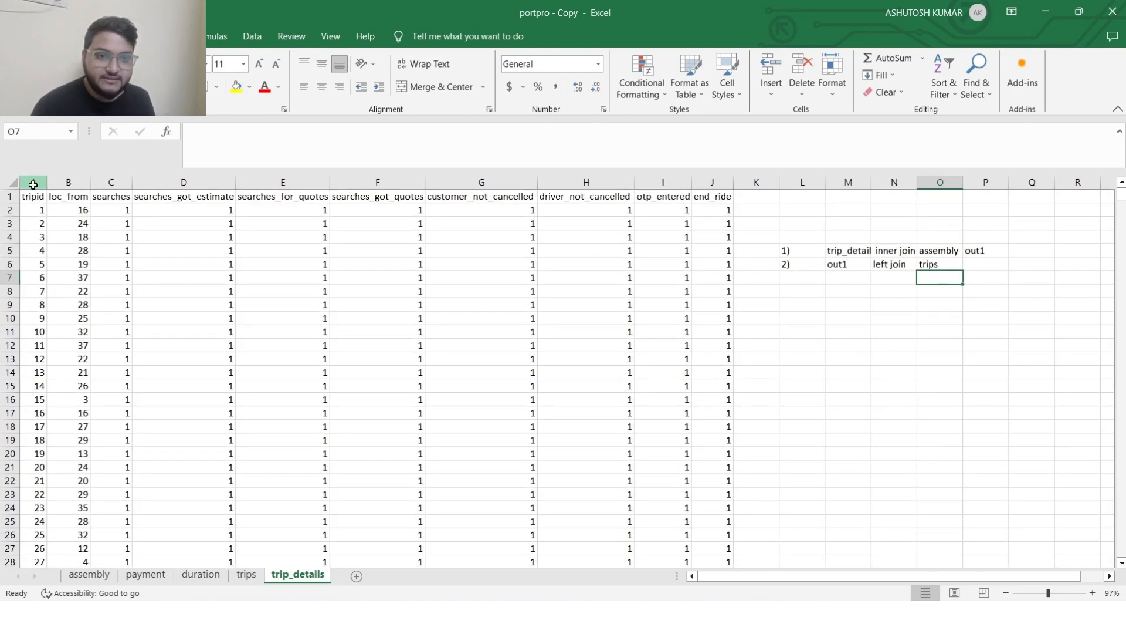
- Compare the number of tripid entries in the trip_details and trips sheets, ending on trip_details
{"action": "left_click", "coordinate": [33, 182]}
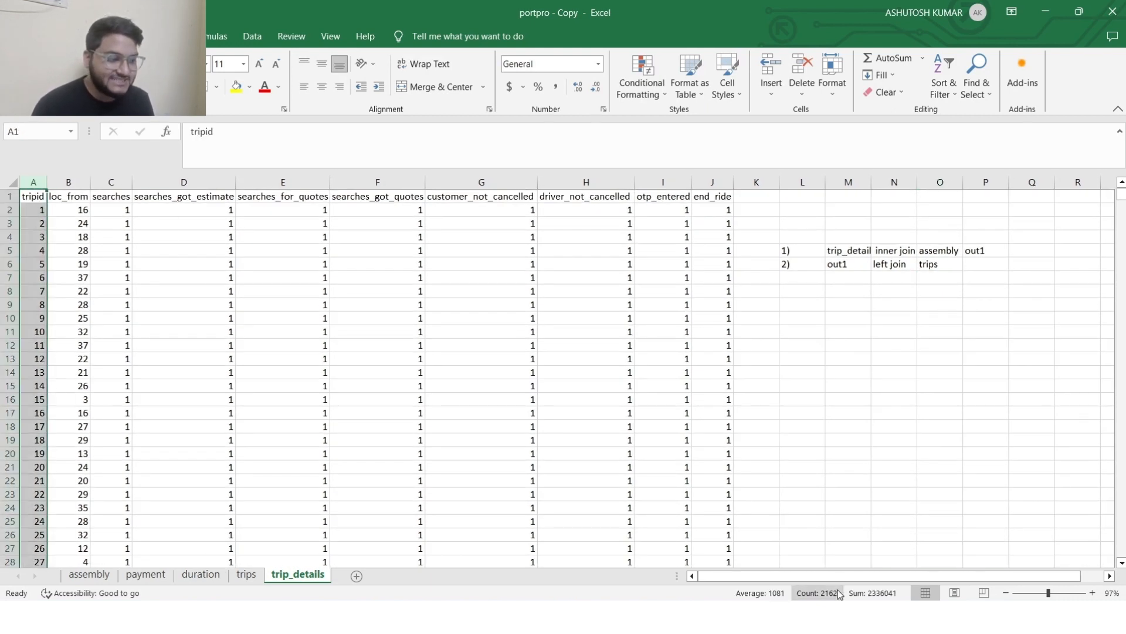
{"action": "left_click", "coordinate": [246, 575]}
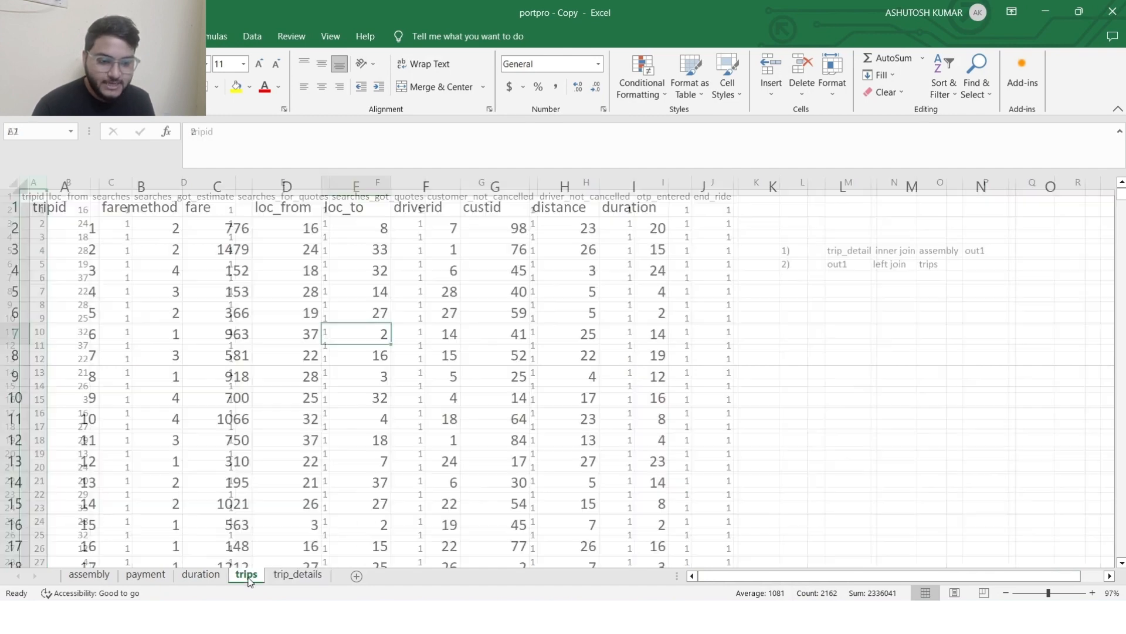
{"action": "left_click", "coordinate": [58, 186]}
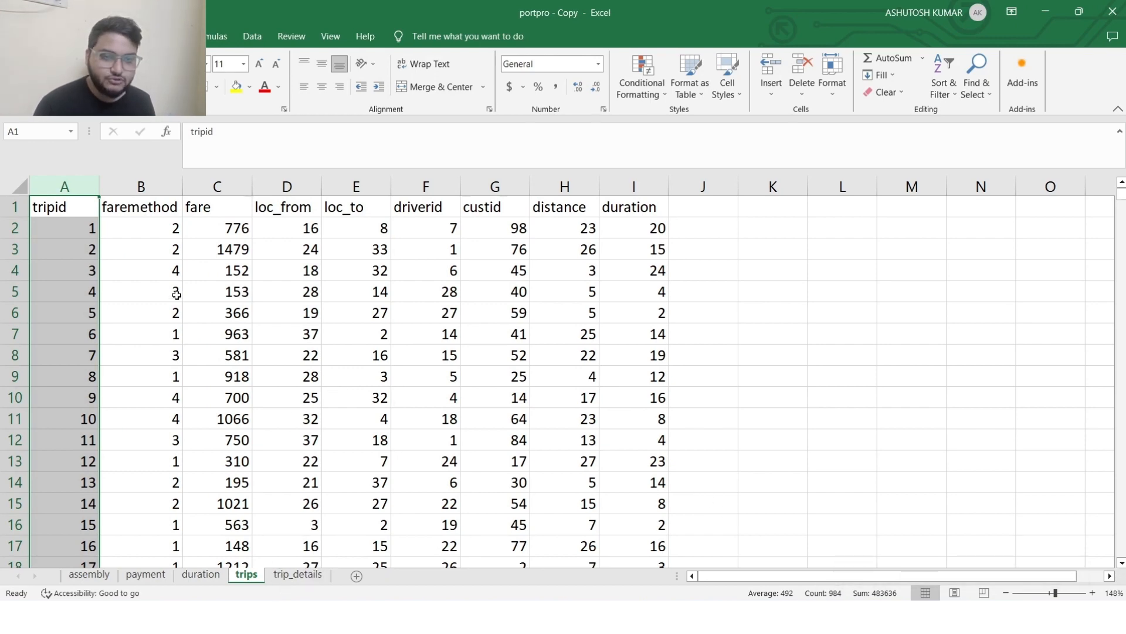
{"action": "scroll", "coordinate": [177, 294], "scroll_direction": "up", "scroll_amount": 4}
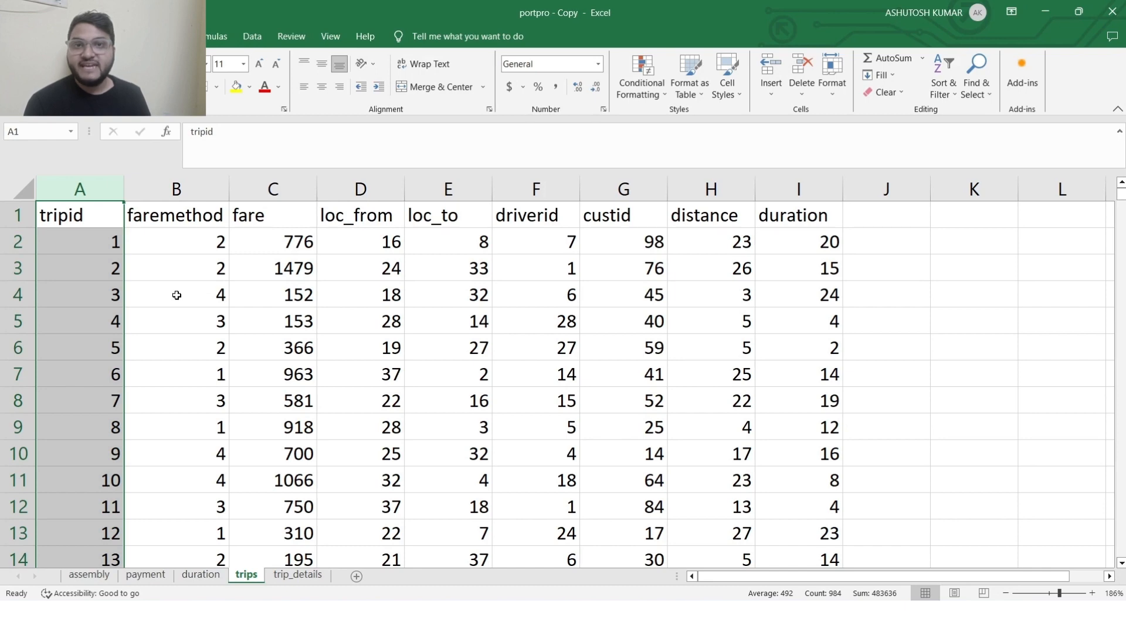
{"action": "left_click", "coordinate": [292, 575]}
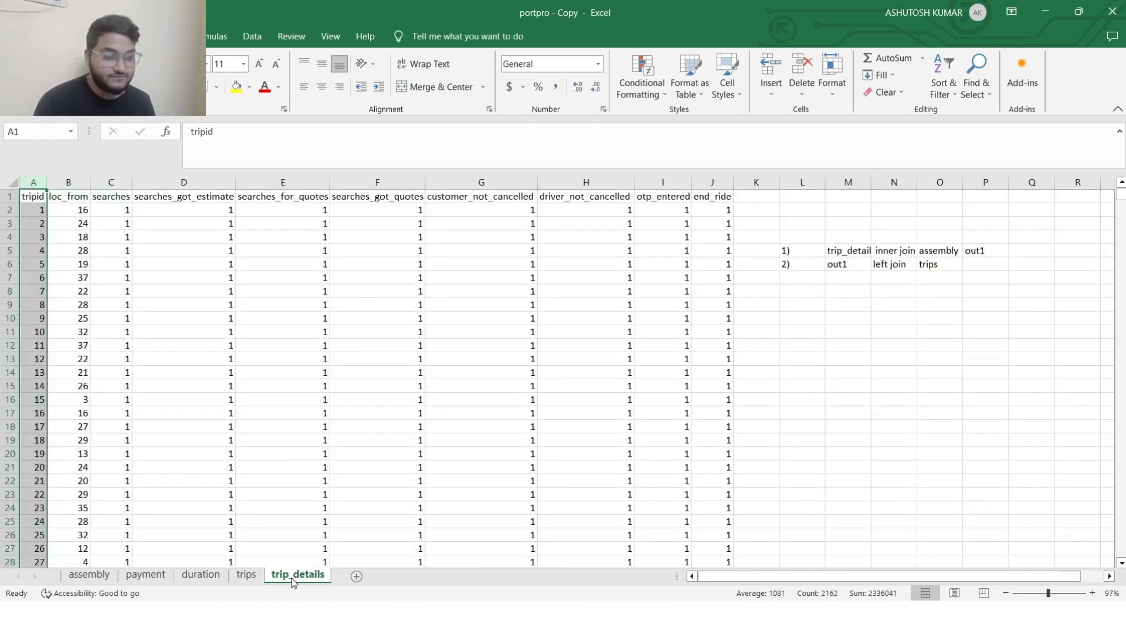
- Enlarge and review the two join notes in columns L to P of the trip_details sheet
{"action": "scroll", "coordinate": [909, 250], "scroll_direction": "up", "scroll_amount": 2}
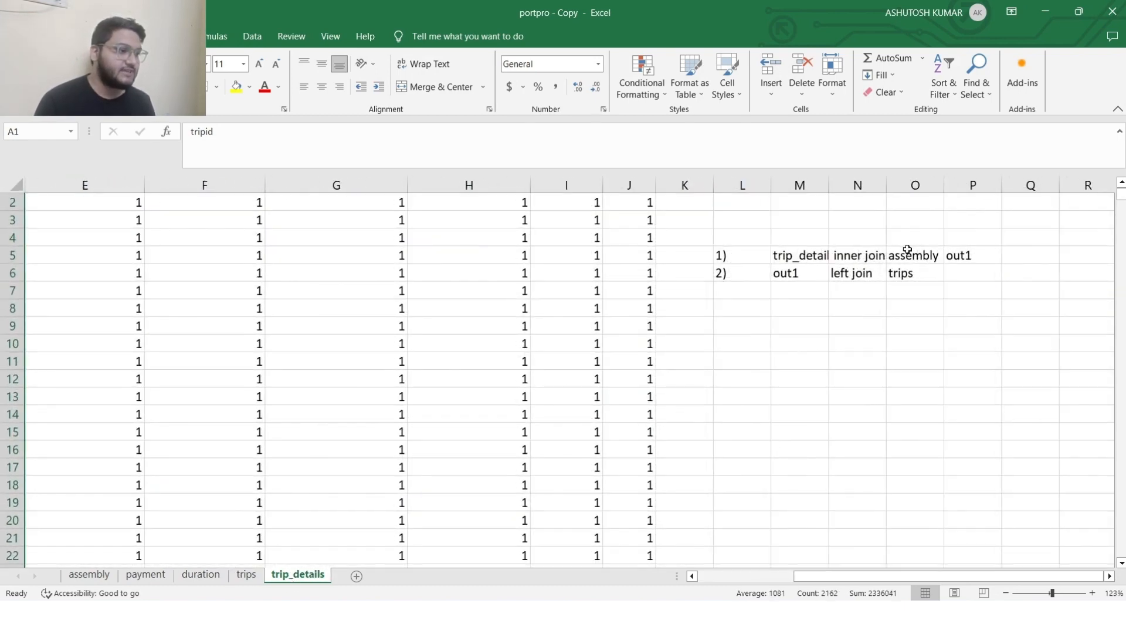
{"action": "scroll", "coordinate": [907, 249], "scroll_direction": "up", "scroll_amount": 14}
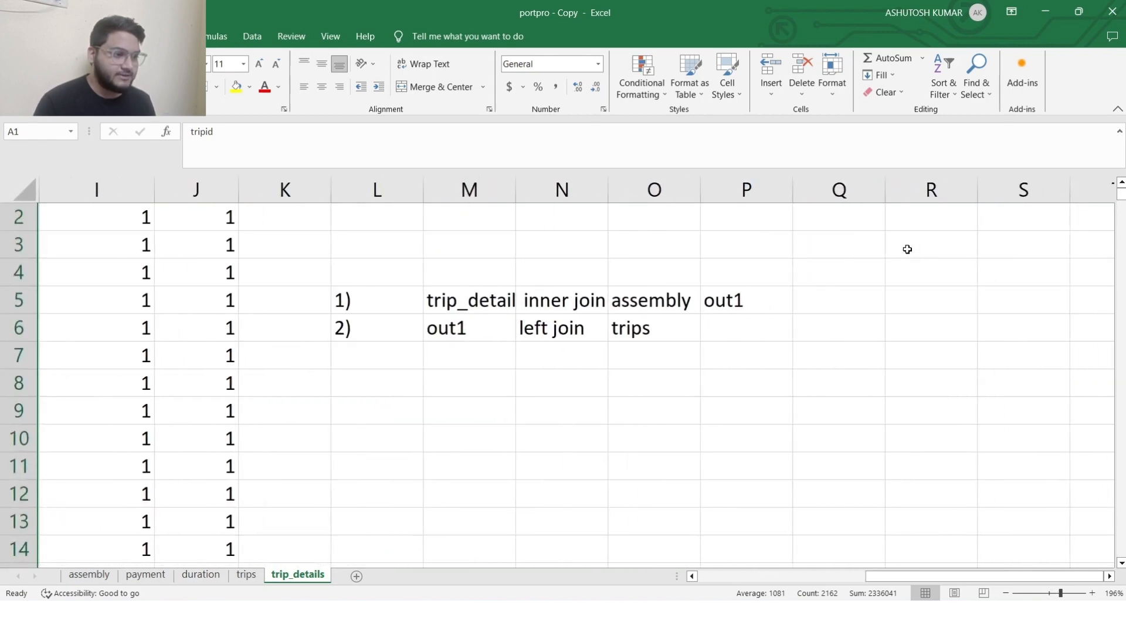
{"action": "scroll", "coordinate": [908, 250], "scroll_direction": "up", "scroll_amount": 2}
{"action": "scroll", "coordinate": [671, 364], "scroll_direction": "left", "scroll_amount": 2}
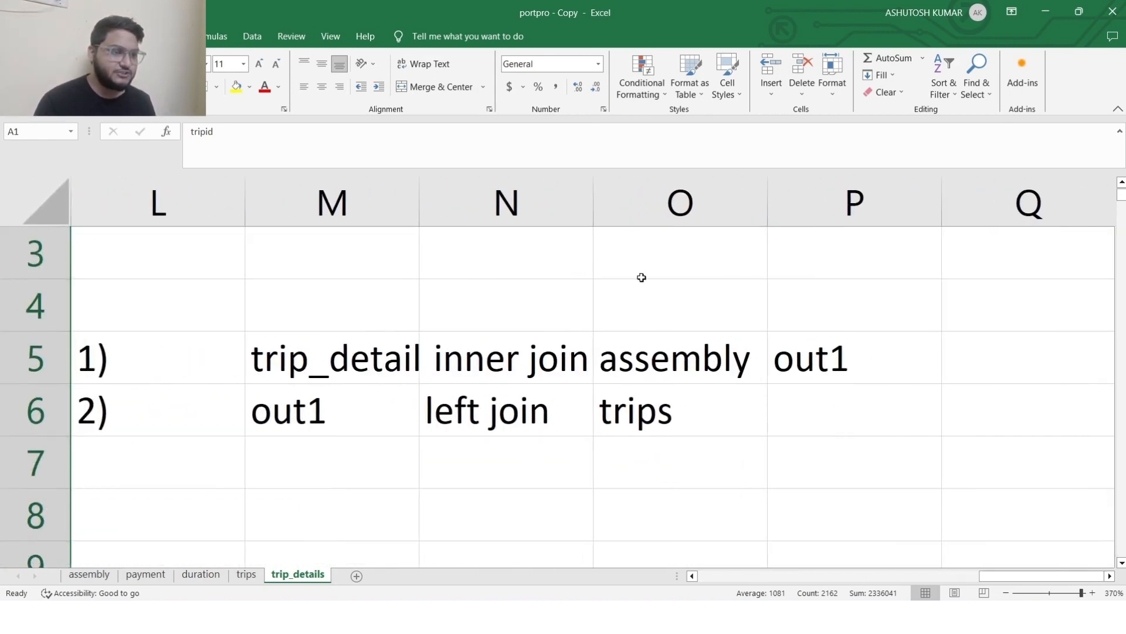
{"action": "scroll", "coordinate": [590, 314], "scroll_direction": "left", "scroll_amount": 2}
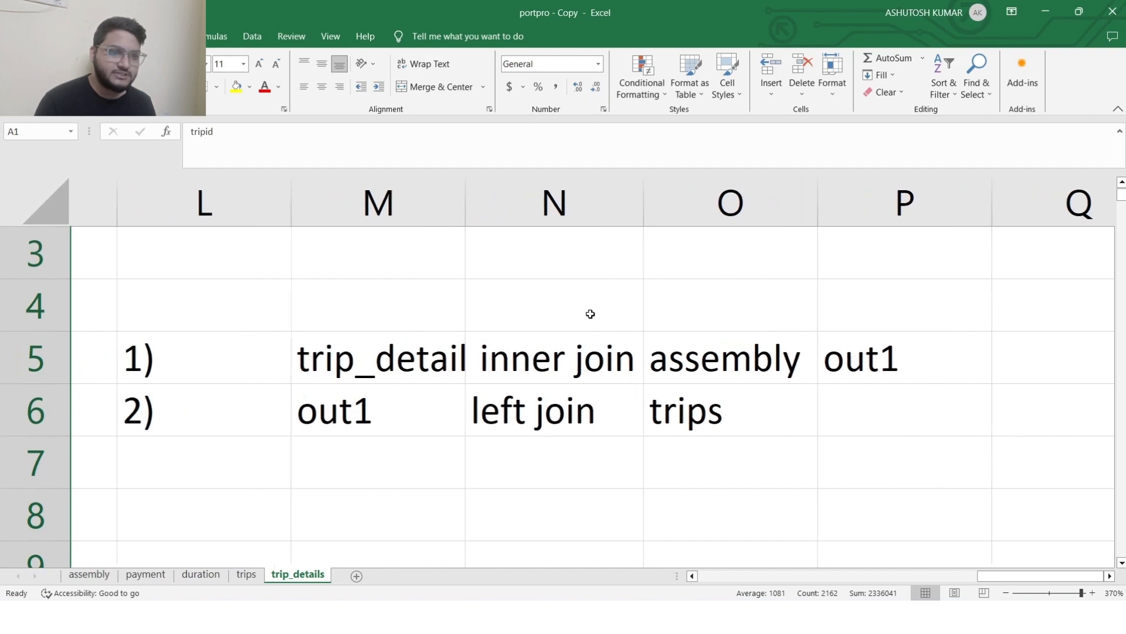
{"action": "scroll", "coordinate": [590, 314], "scroll_direction": "left", "scroll_amount": 1}
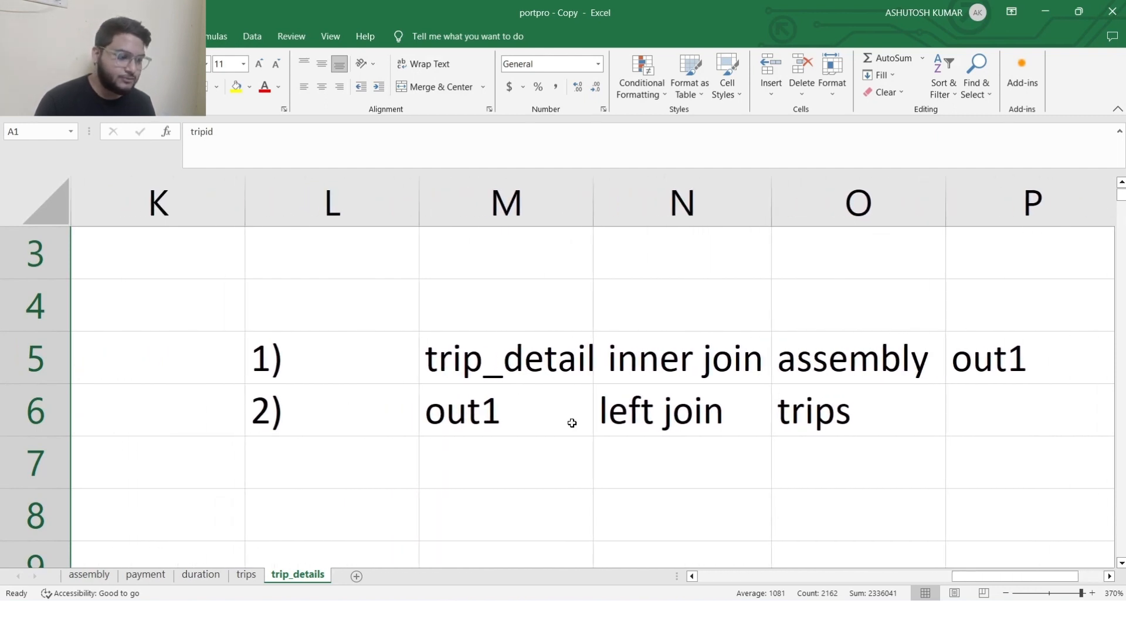
- Switch to Power BI and open the report's queries in the Power Query Editor for transforming data
{"action": "left_click", "coordinate": [728, 617]}
{"action": "left_click", "coordinate": [807, 543]}
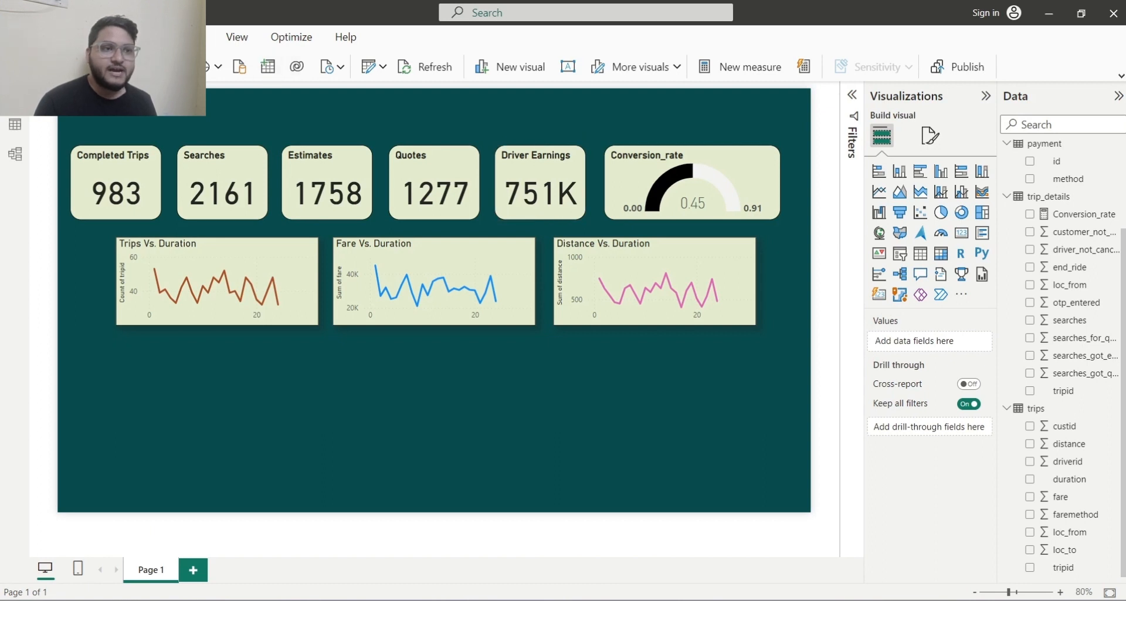
{"action": "left_click", "coordinate": [126, 37]}
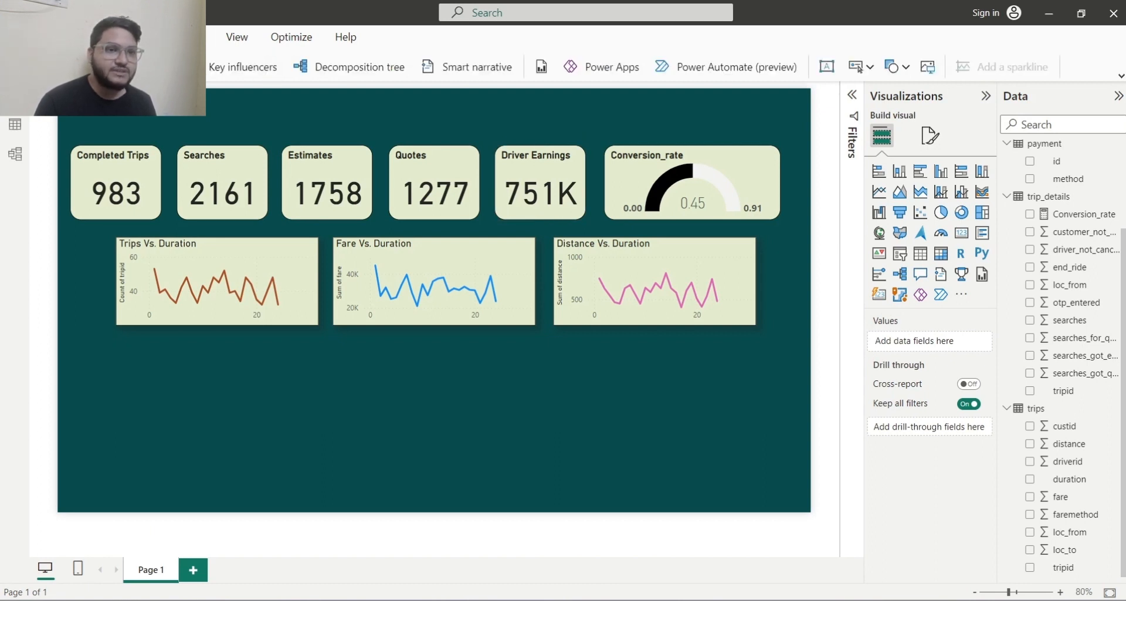
{"action": "left_click", "coordinate": [71, 36]}
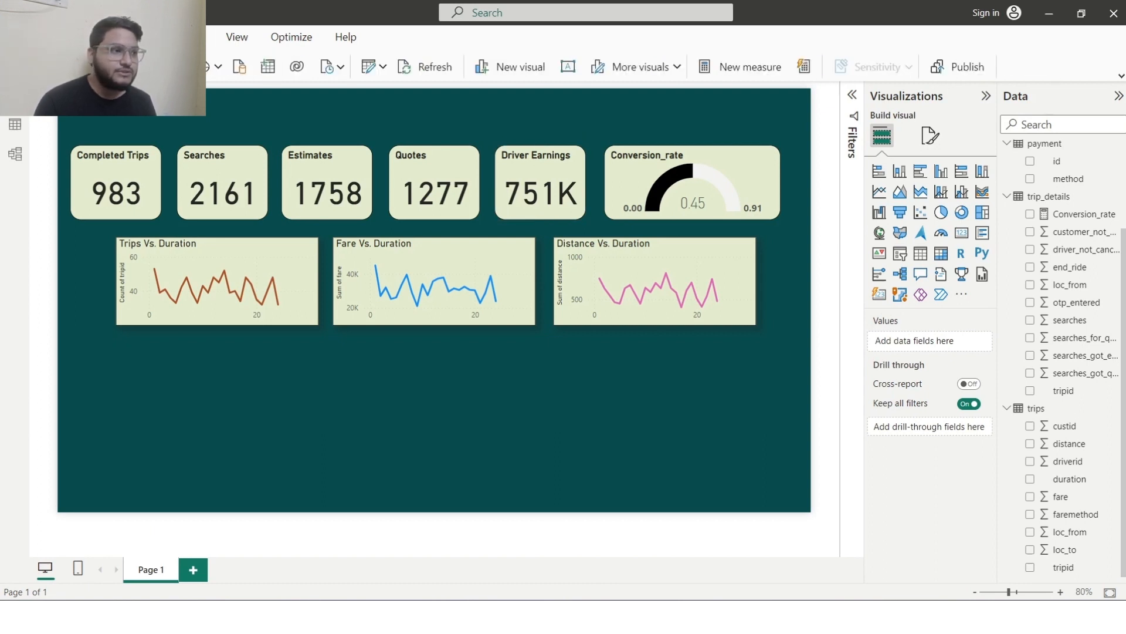
{"action": "left_click", "coordinate": [1120, 77]}
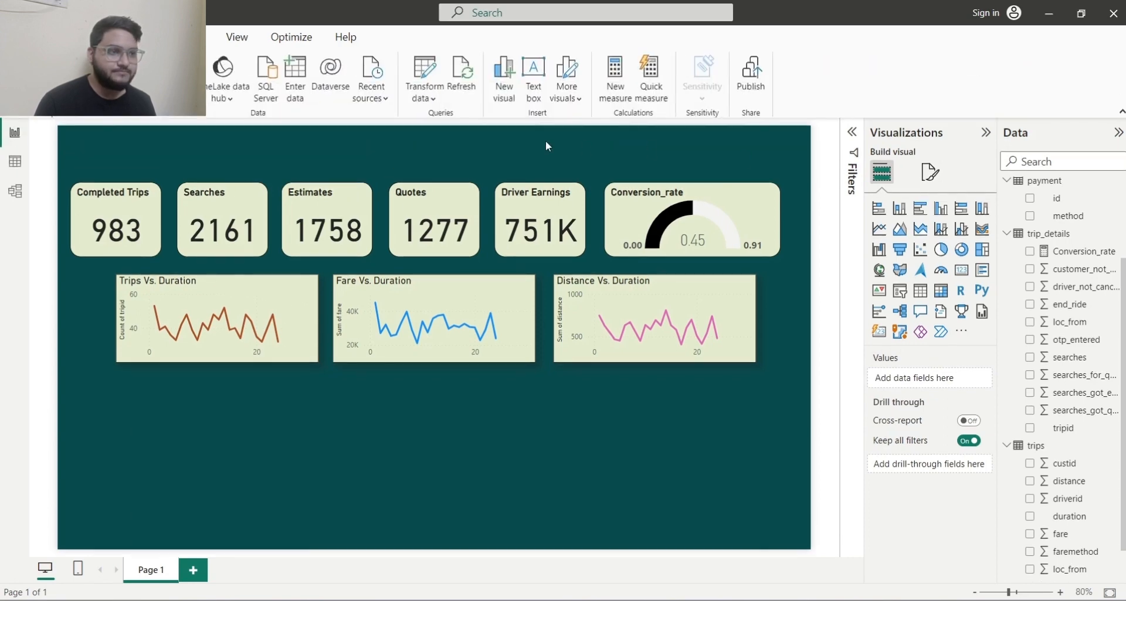
{"action": "left_click", "coordinate": [434, 100]}
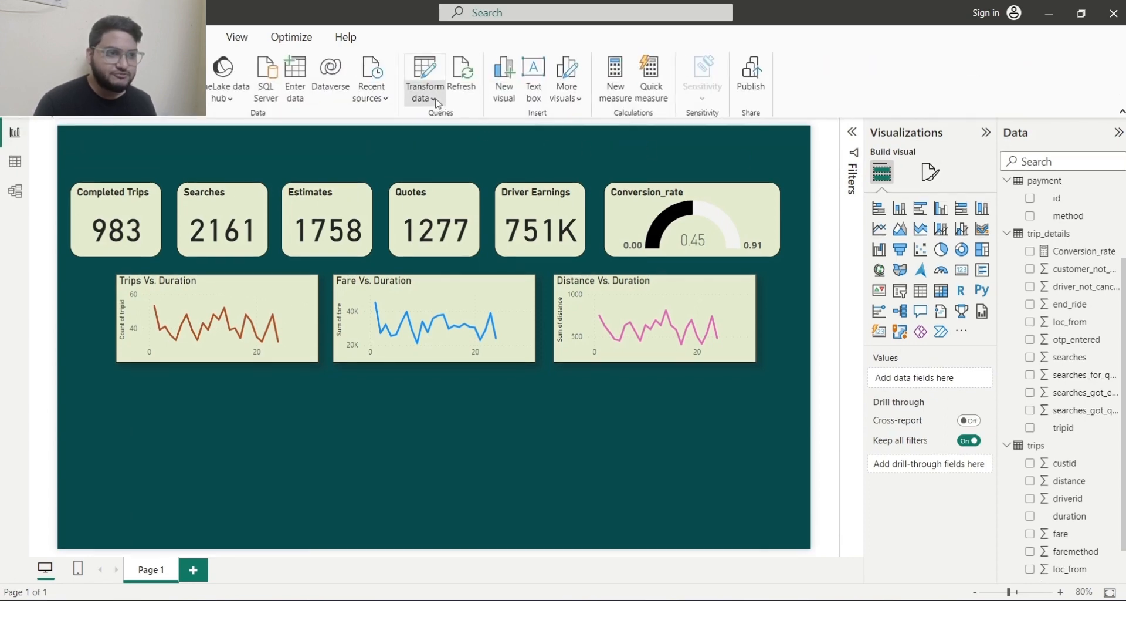
{"action": "left_click", "coordinate": [452, 124]}
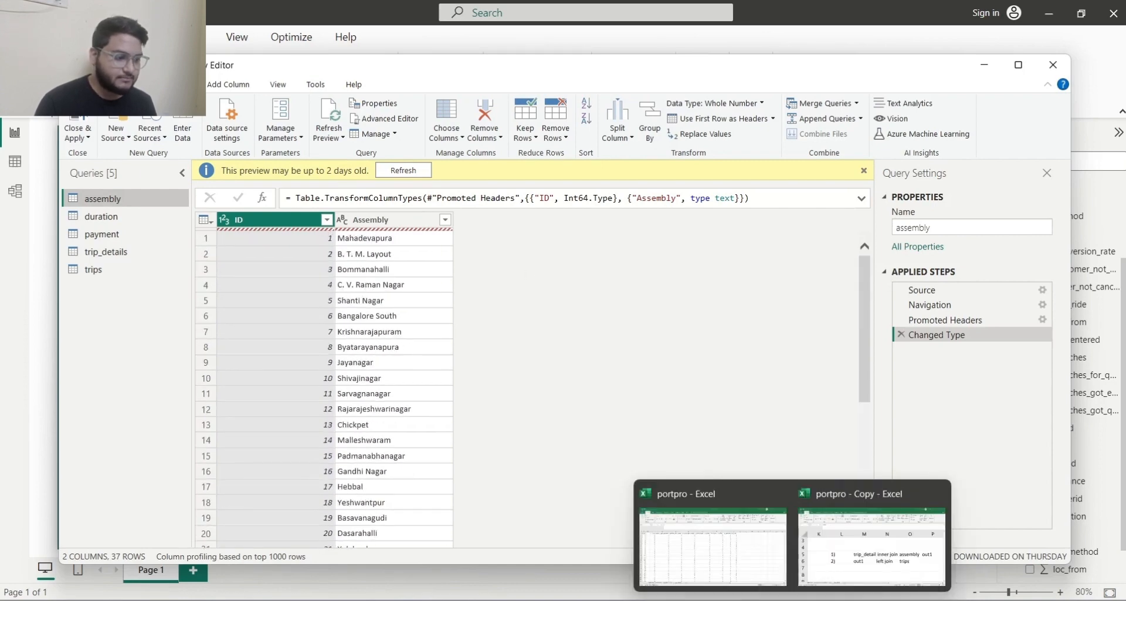
- Close the Excel workbooks portpro - Copy and portpro without saving, returning to the Power Query Editor
{"action": "left_click", "coordinate": [880, 543]}
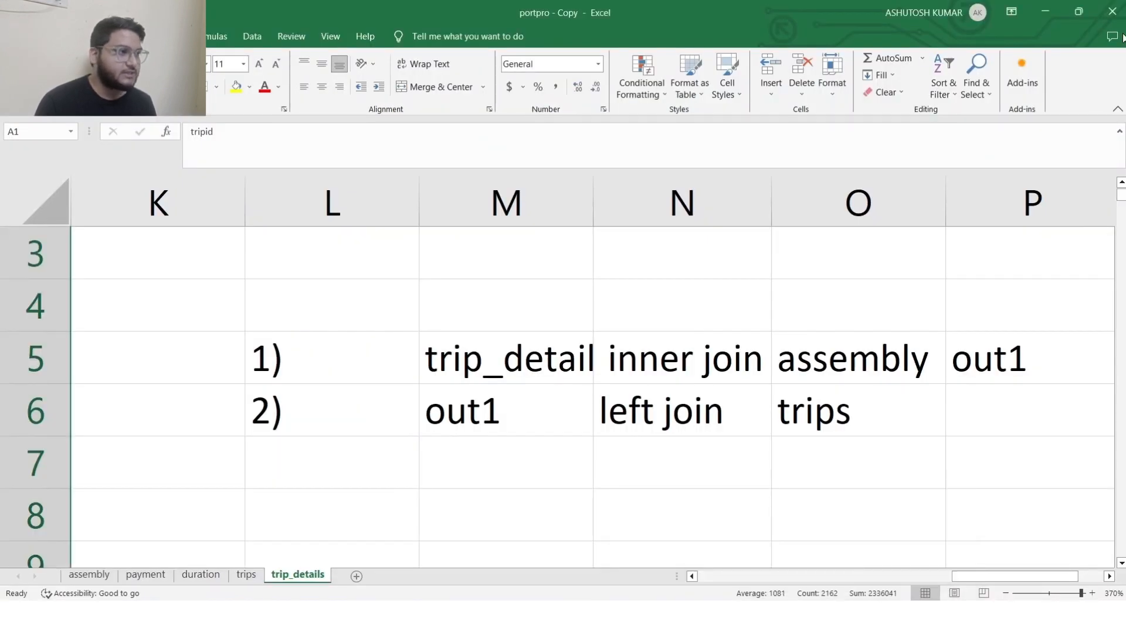
{"action": "left_click", "coordinate": [1113, 12]}
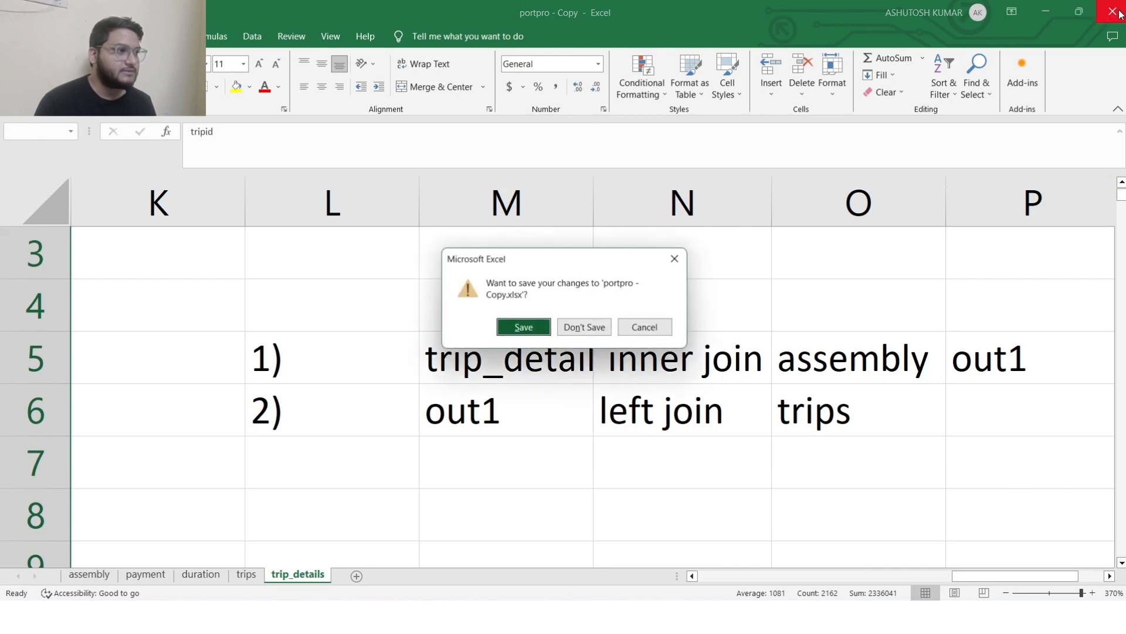
{"action": "left_click", "coordinate": [587, 328]}
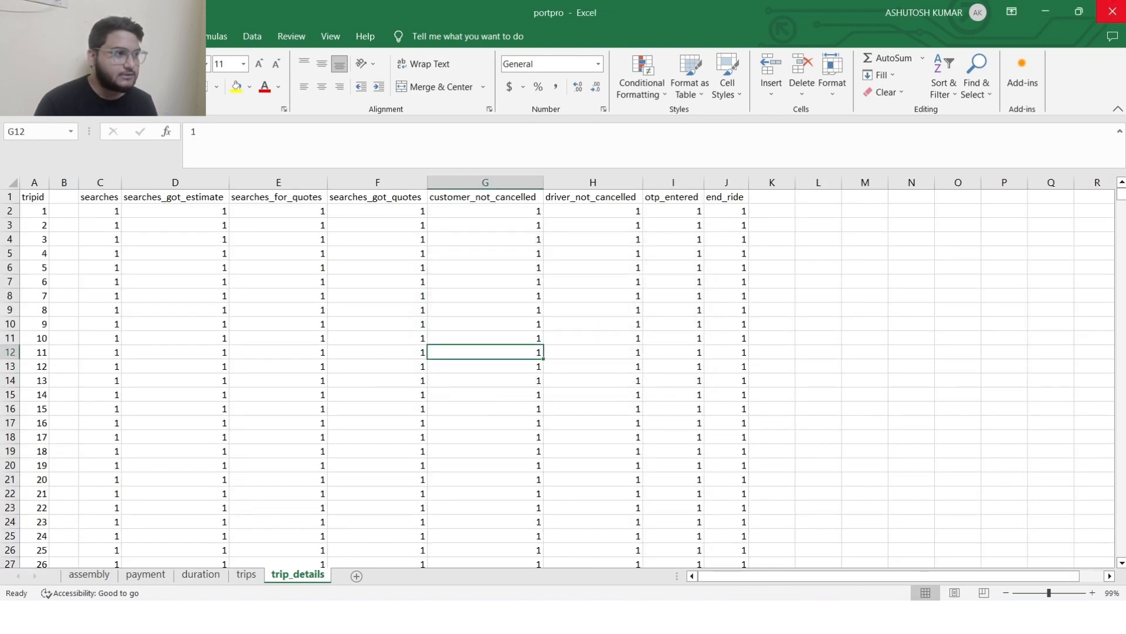
{"action": "left_click", "coordinate": [1113, 11]}
{"action": "left_click", "coordinate": [584, 329]}
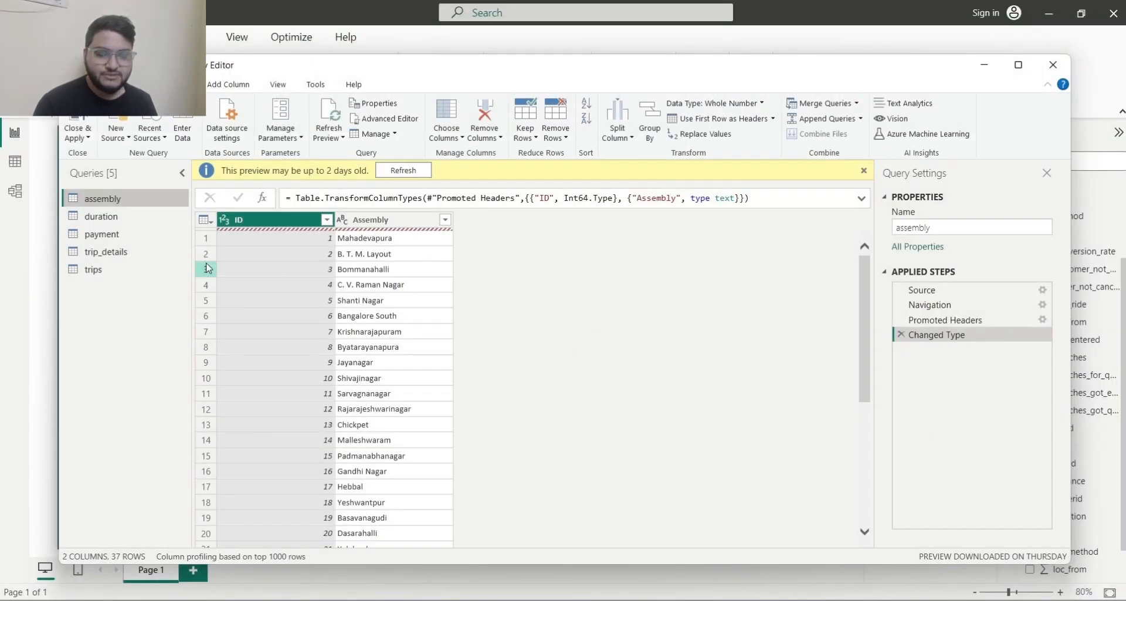
- Start a merge as a new query with trip_details as the first table and assembly as the second
{"action": "left_click", "coordinate": [108, 257]}
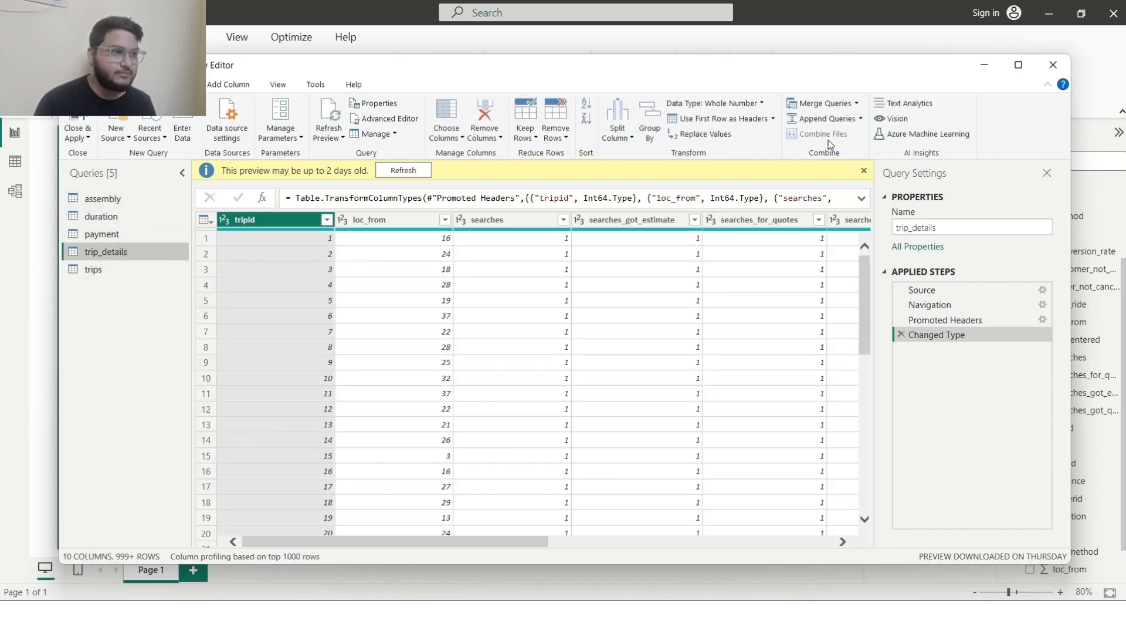
{"action": "left_click", "coordinate": [856, 104]}
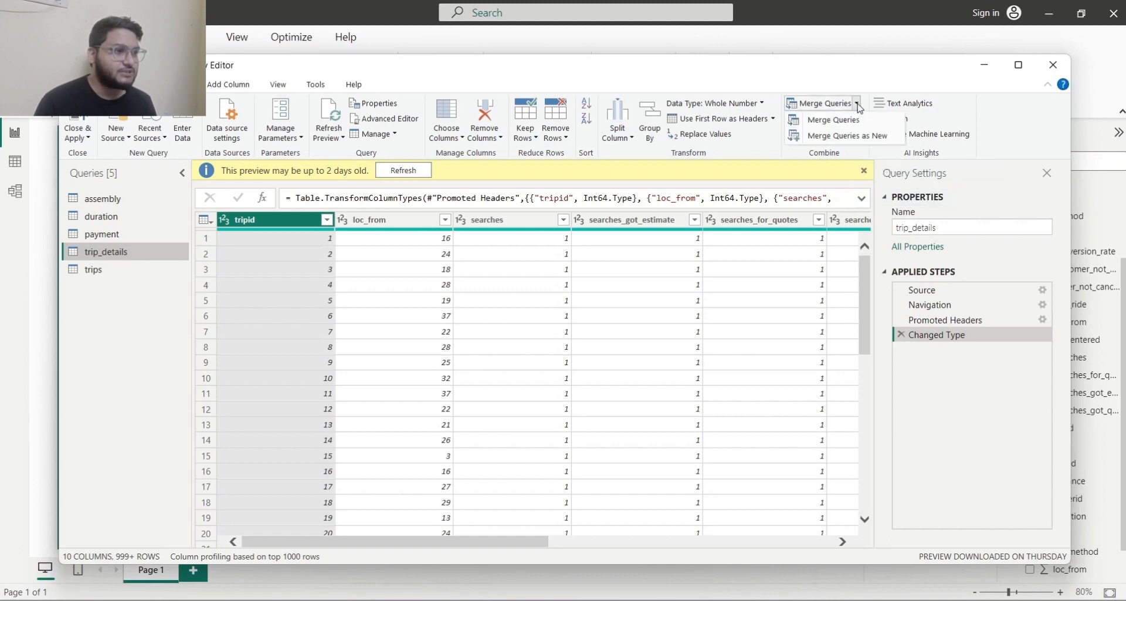
{"action": "left_click", "coordinate": [892, 137]}
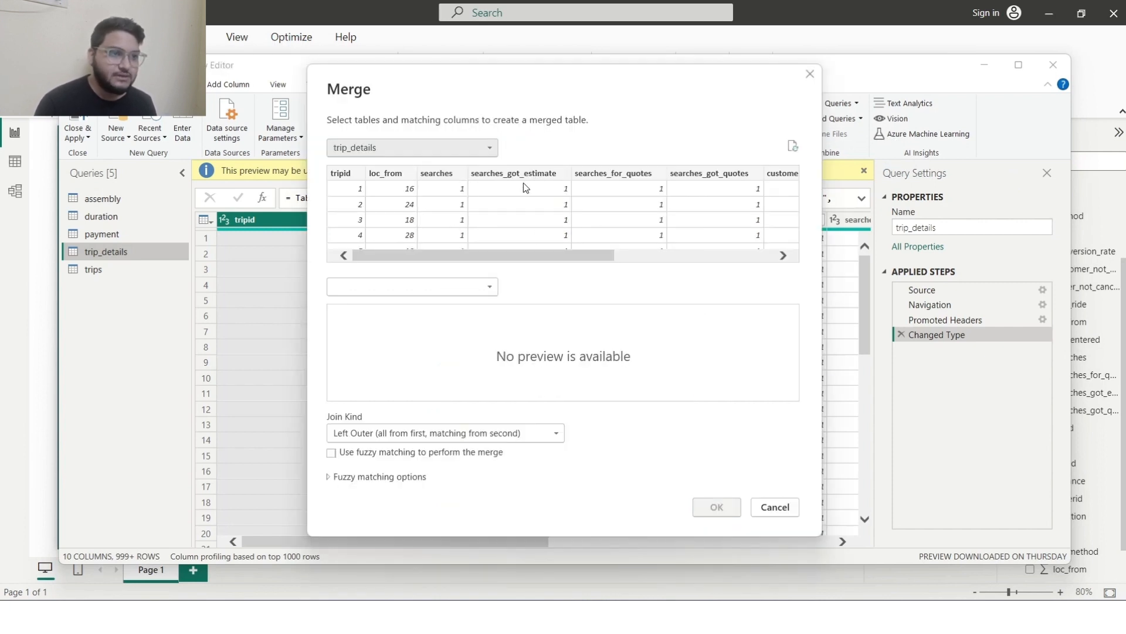
{"action": "left_click", "coordinate": [490, 151]}
{"action": "left_click", "coordinate": [490, 149]}
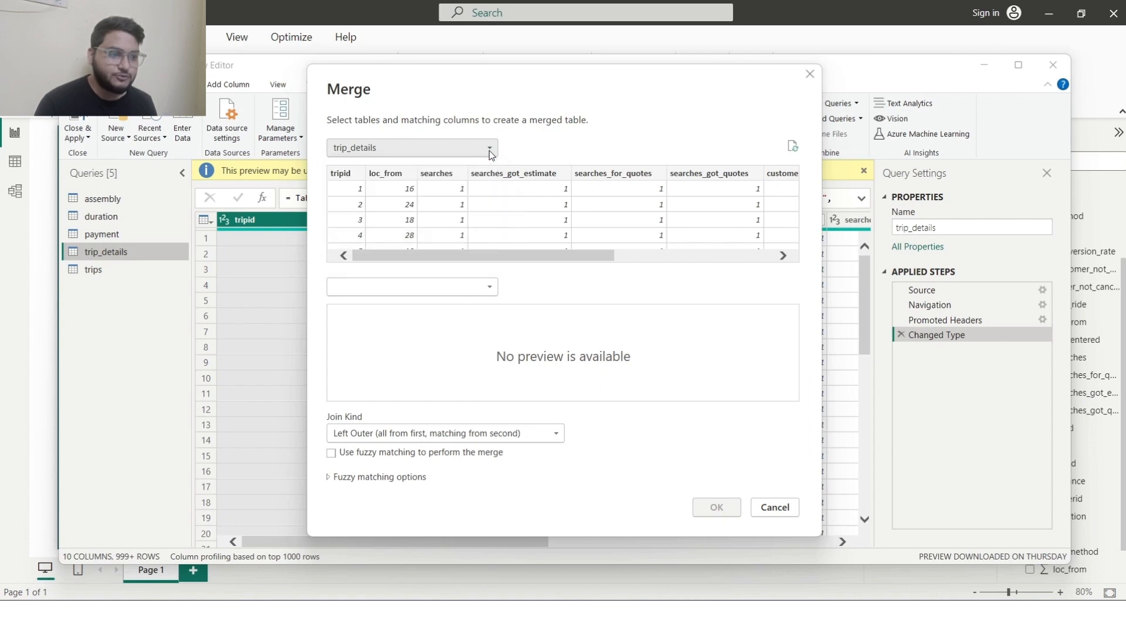
{"action": "left_click", "coordinate": [490, 287]}
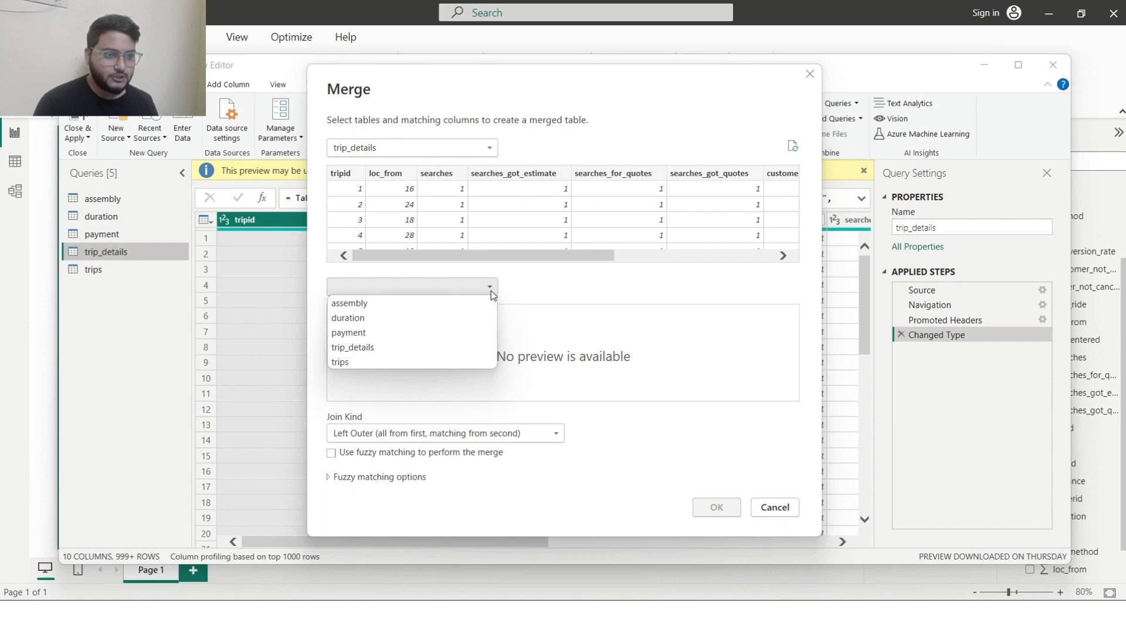
{"action": "left_click", "coordinate": [490, 150]}
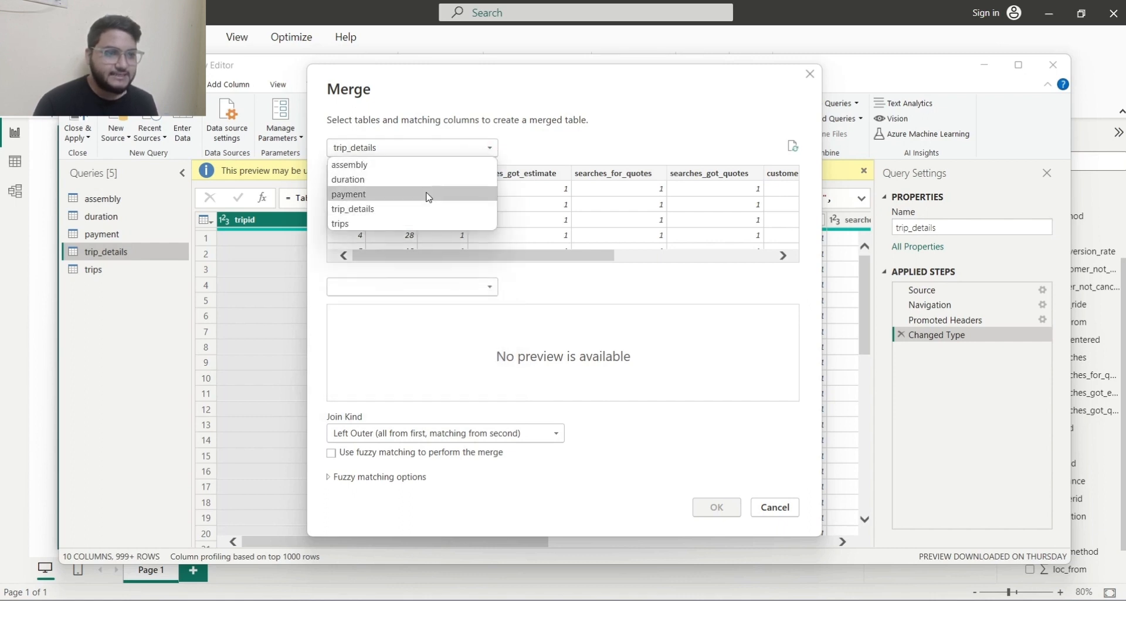
{"action": "left_click", "coordinate": [409, 211]}
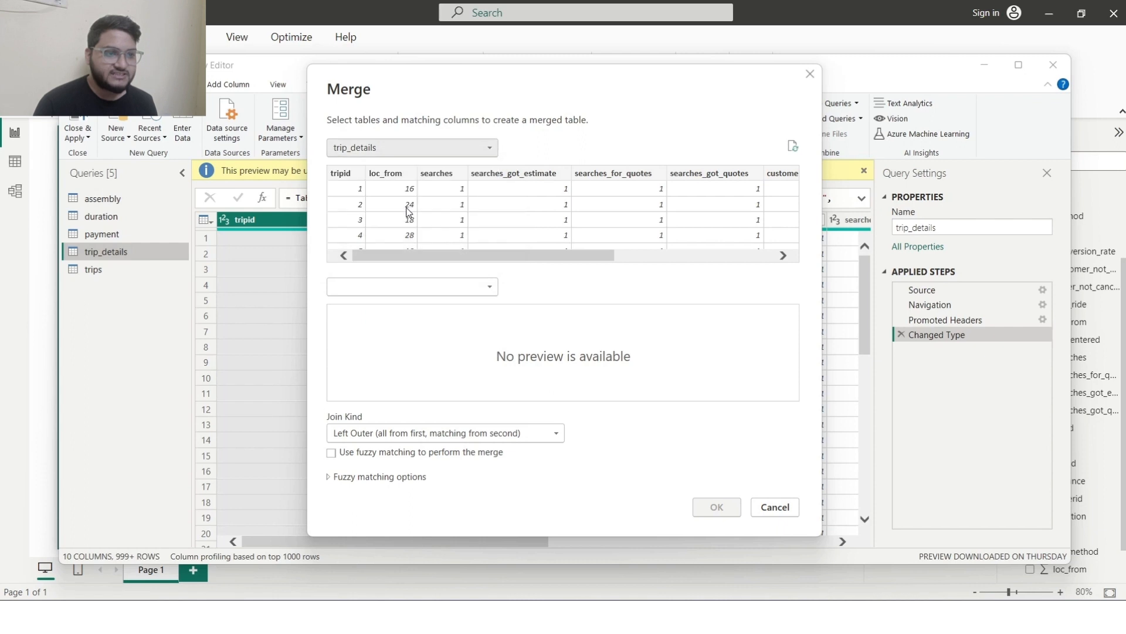
{"action": "left_click", "coordinate": [456, 285]}
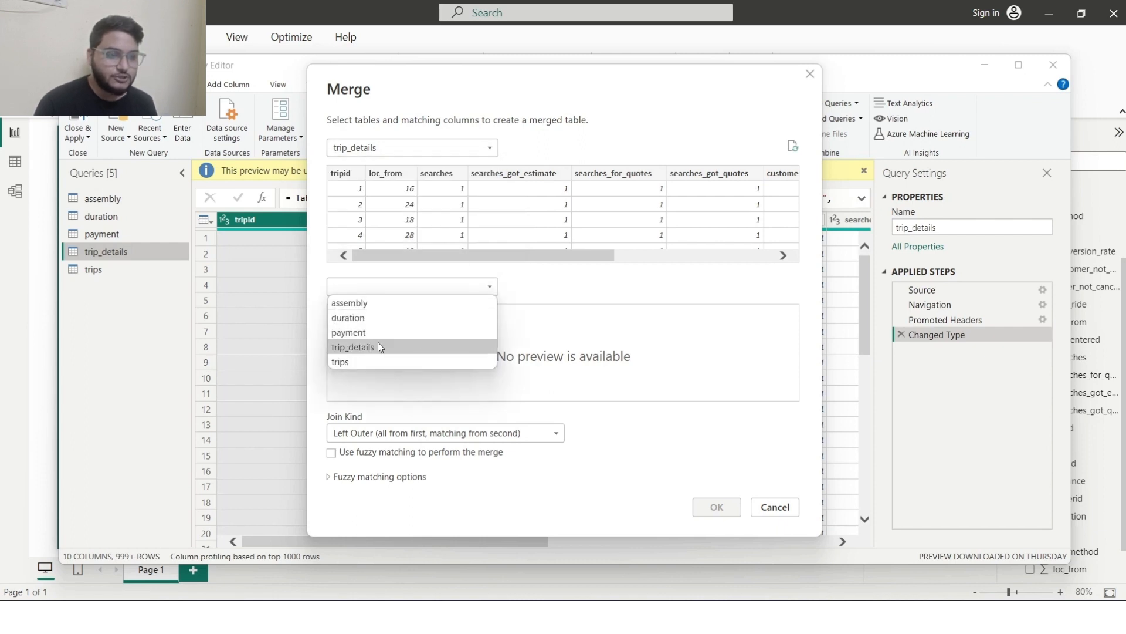
{"action": "left_click", "coordinate": [372, 304]}
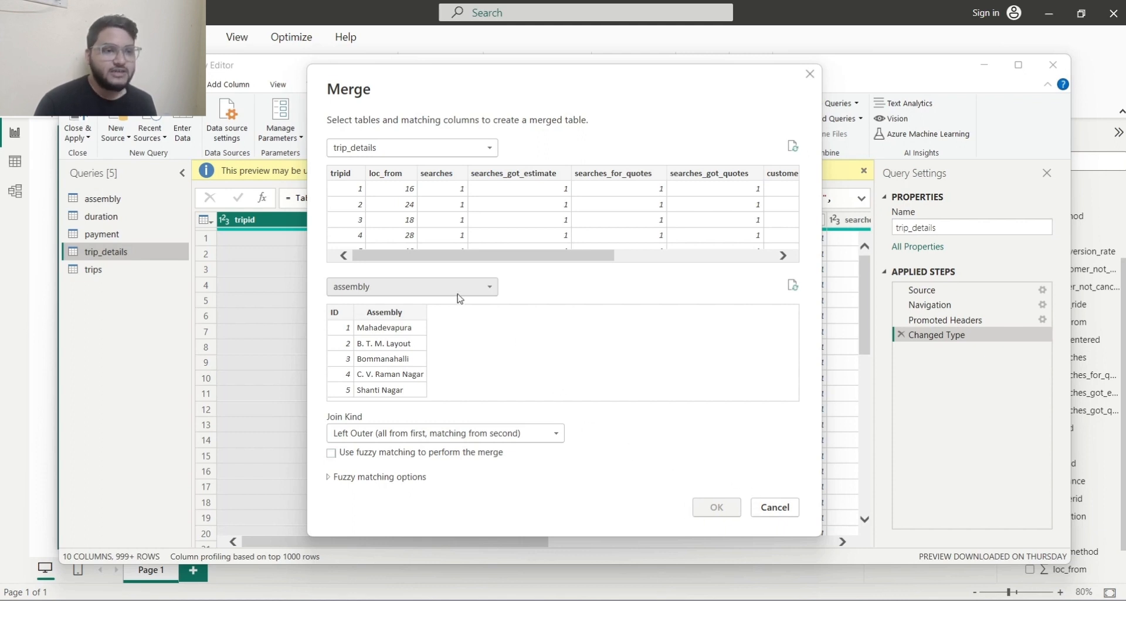
- Match loc_from in trip_details with ID in assembly and create the merged query with a Left Outer join
{"action": "left_click", "coordinate": [387, 176]}
{"action": "left_click", "coordinate": [341, 315]}
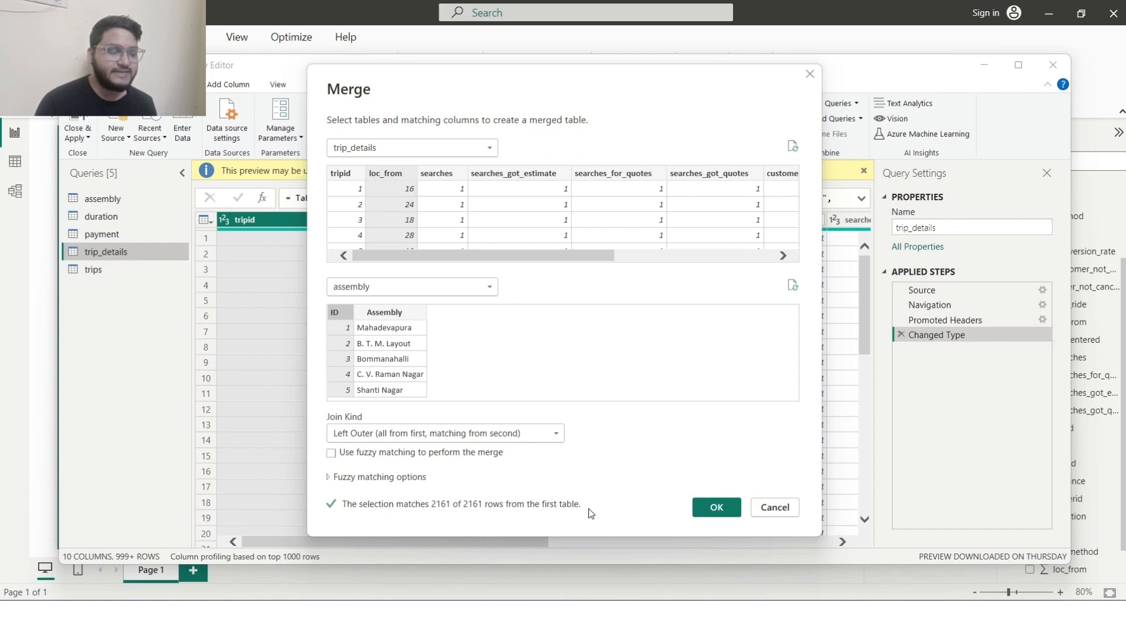
{"action": "left_click", "coordinate": [717, 508]}
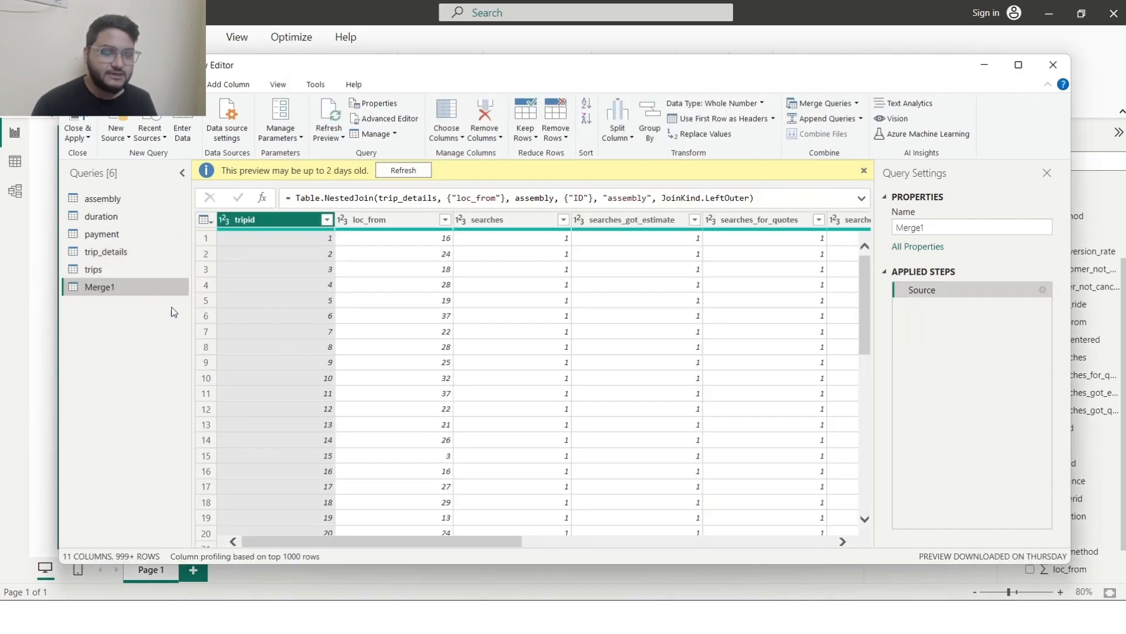
- Expand the merged query's assembly column into ID and Assembly, keeping the original column name as prefix, and review the result
{"action": "left_click_drag", "start_coordinate": [392, 541], "coordinate": [757, 536]}
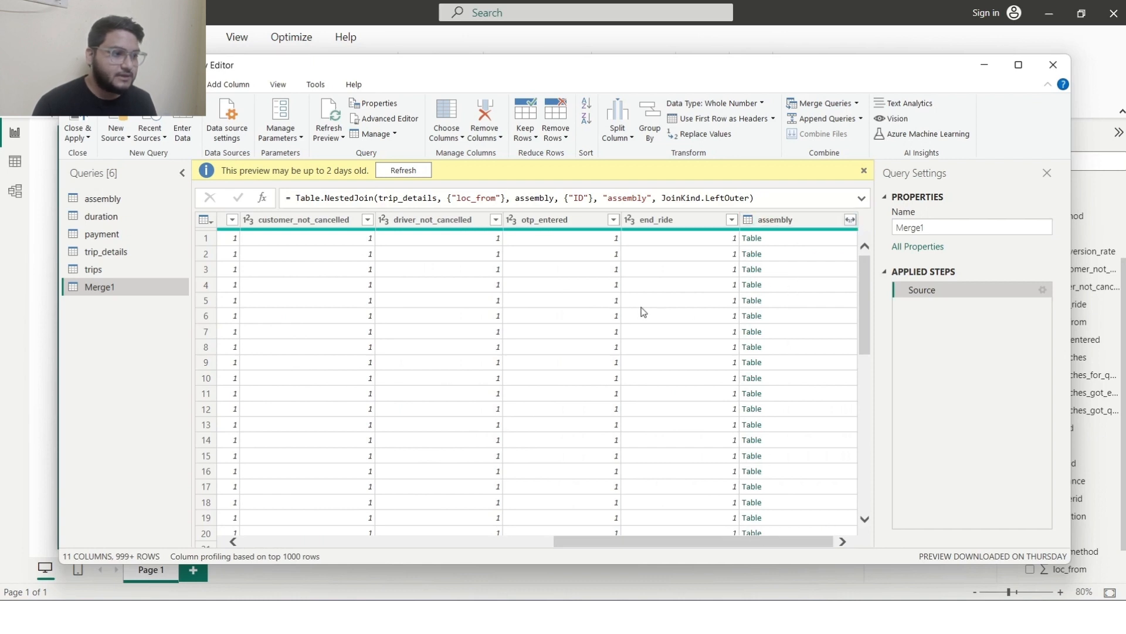
{"action": "left_click", "coordinate": [850, 220]}
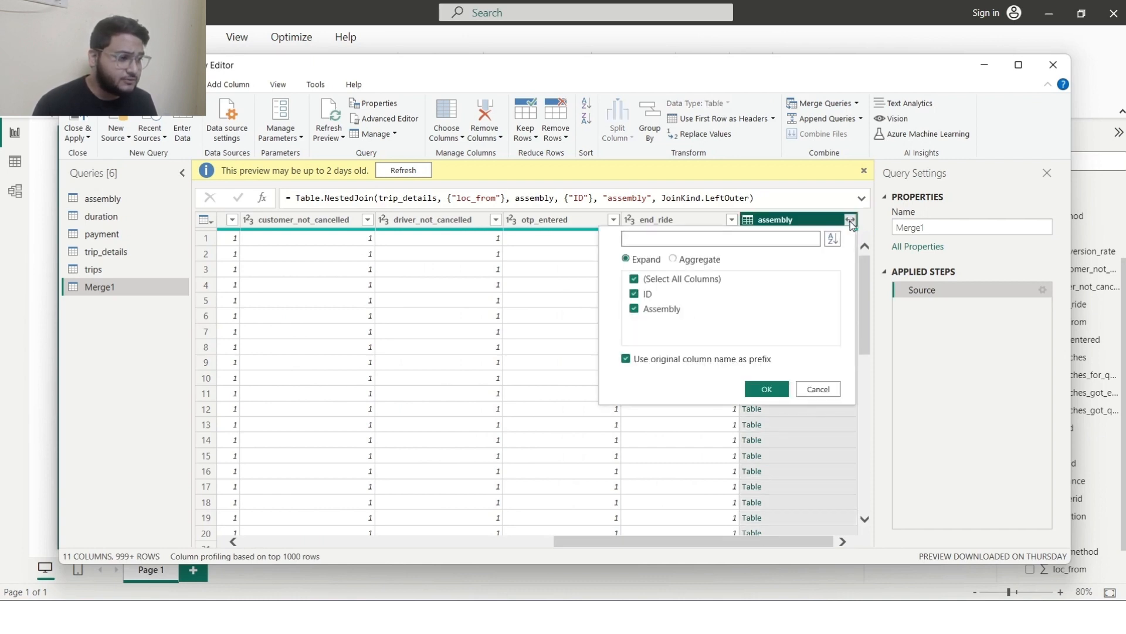
{"action": "left_click", "coordinate": [764, 389]}
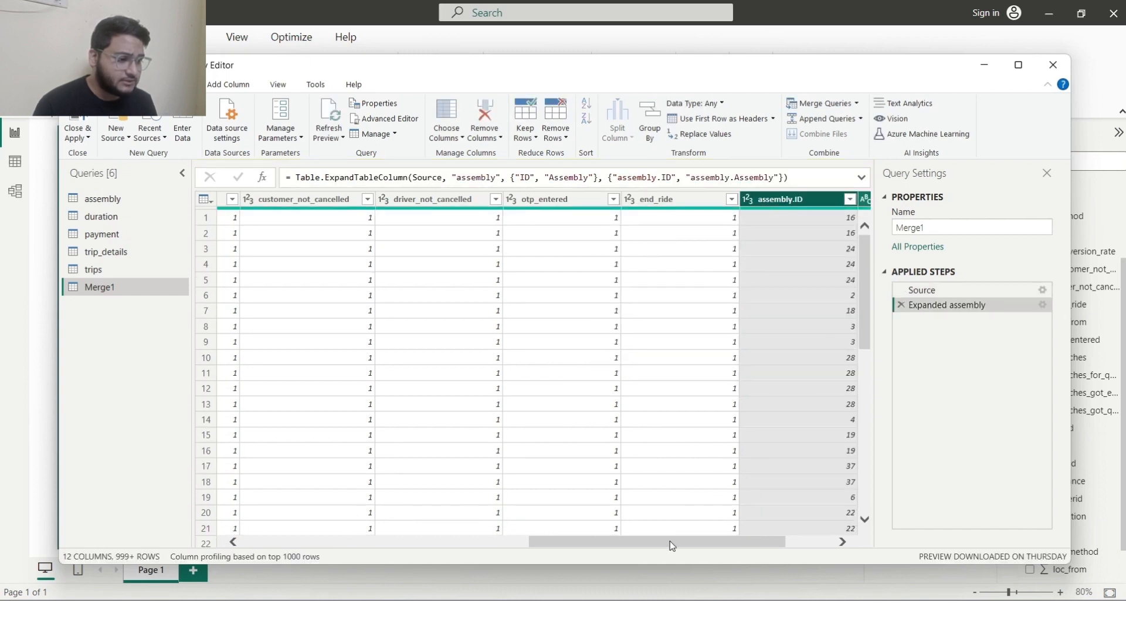
{"action": "left_click_drag", "start_coordinate": [670, 541], "coordinate": [737, 535]}
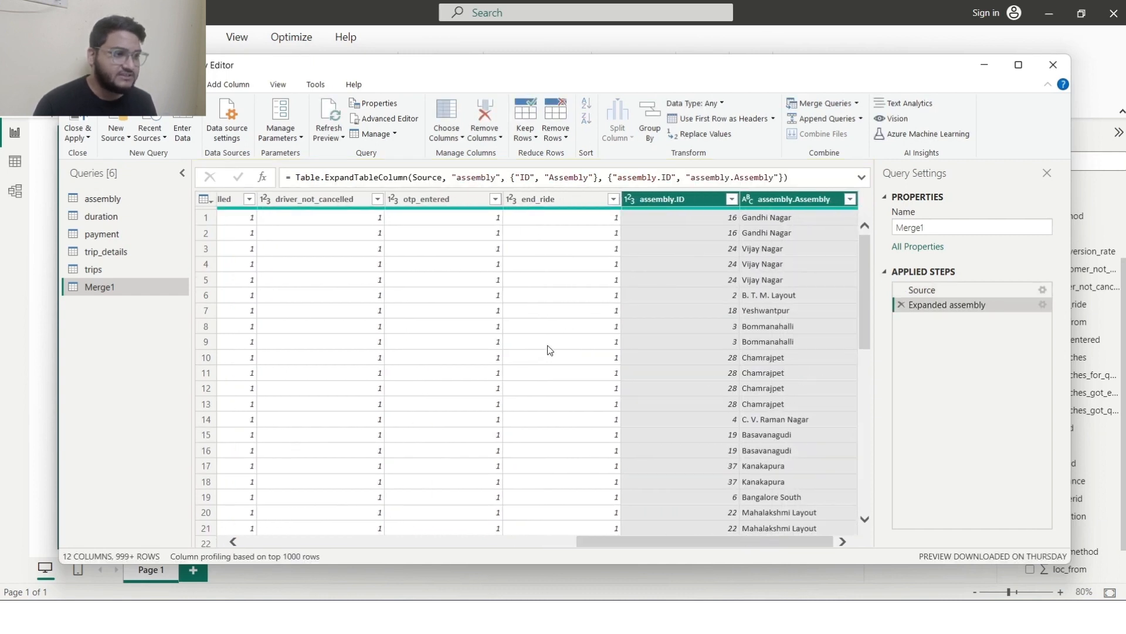
{"action": "left_click_drag", "start_coordinate": [612, 545], "coordinate": [270, 540]}
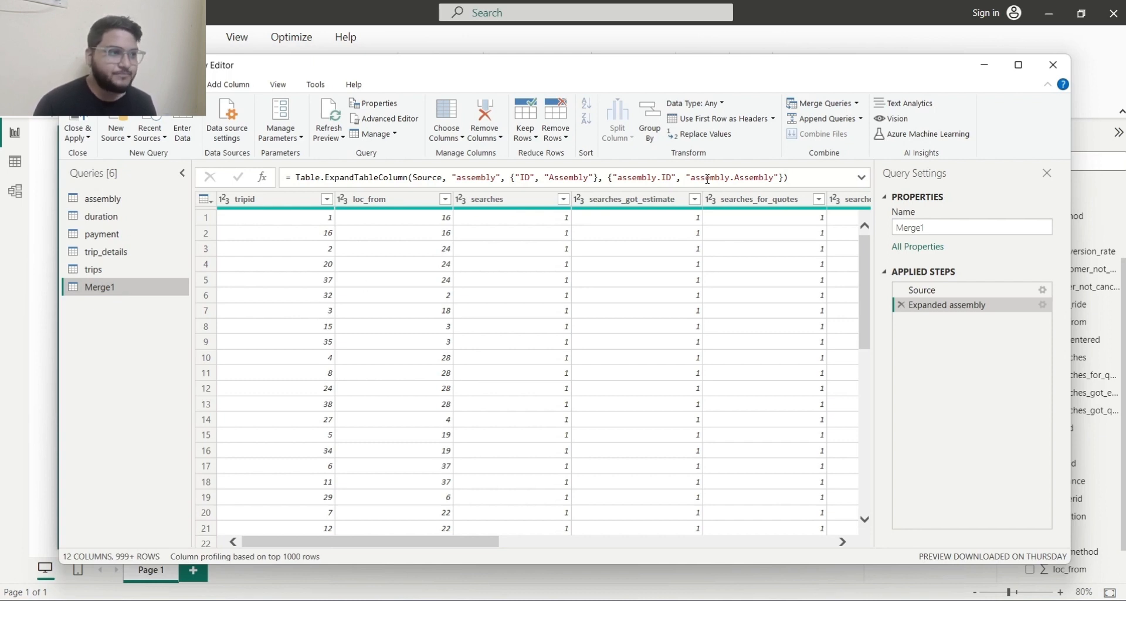
- Start another merge as a new query with Merge1 as the first table and trips as the second
{"action": "left_click", "coordinate": [857, 103]}
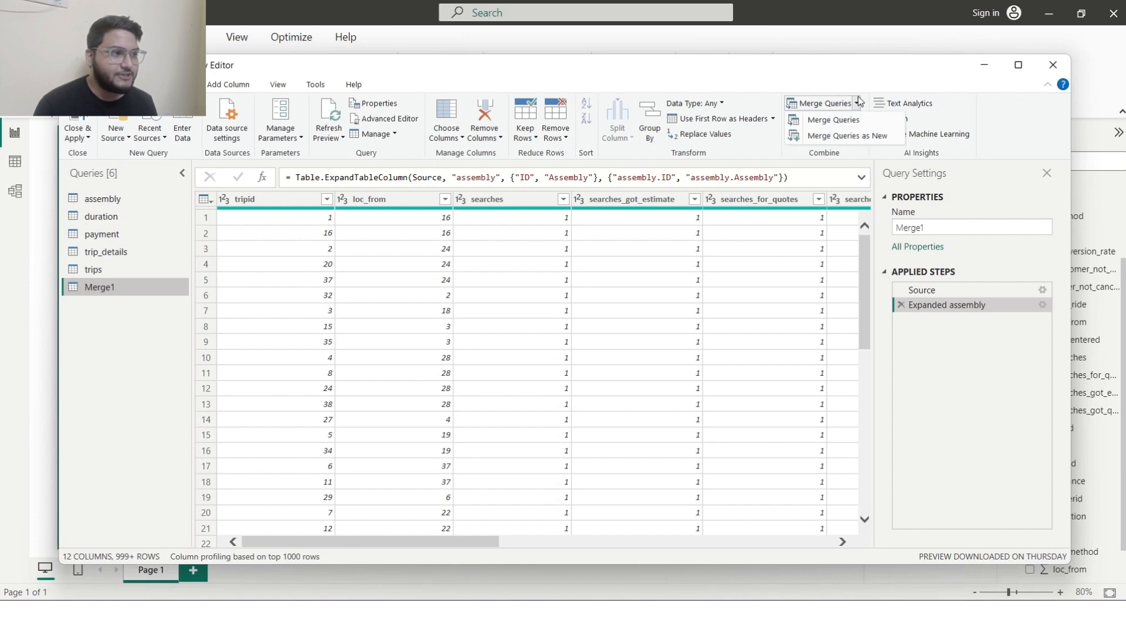
{"action": "left_click", "coordinate": [860, 136]}
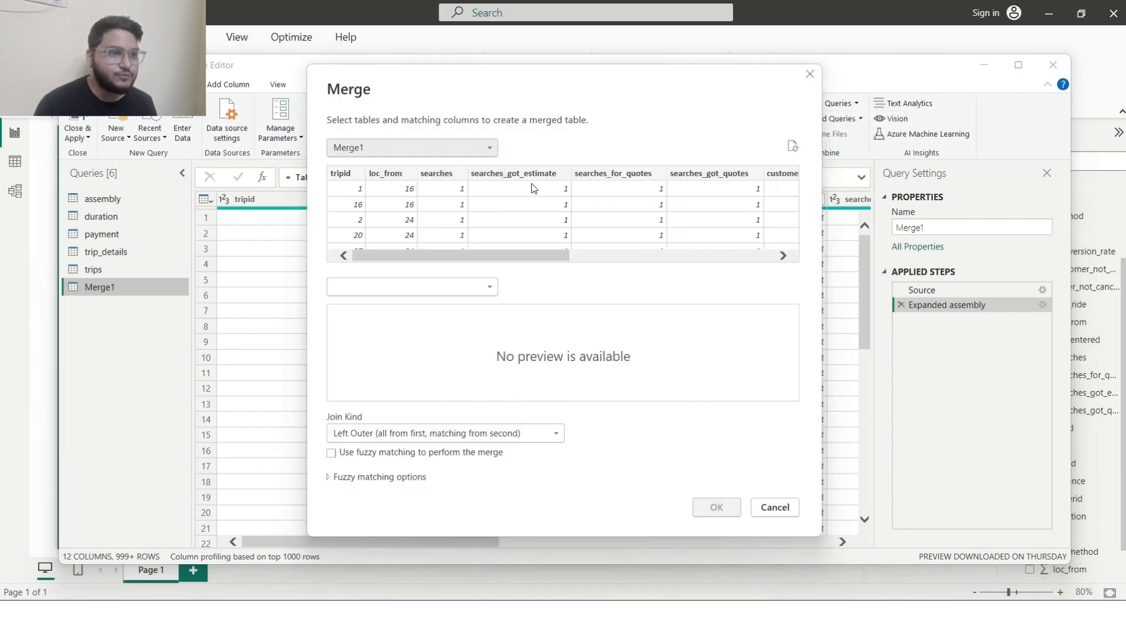
{"action": "left_click", "coordinate": [489, 150]}
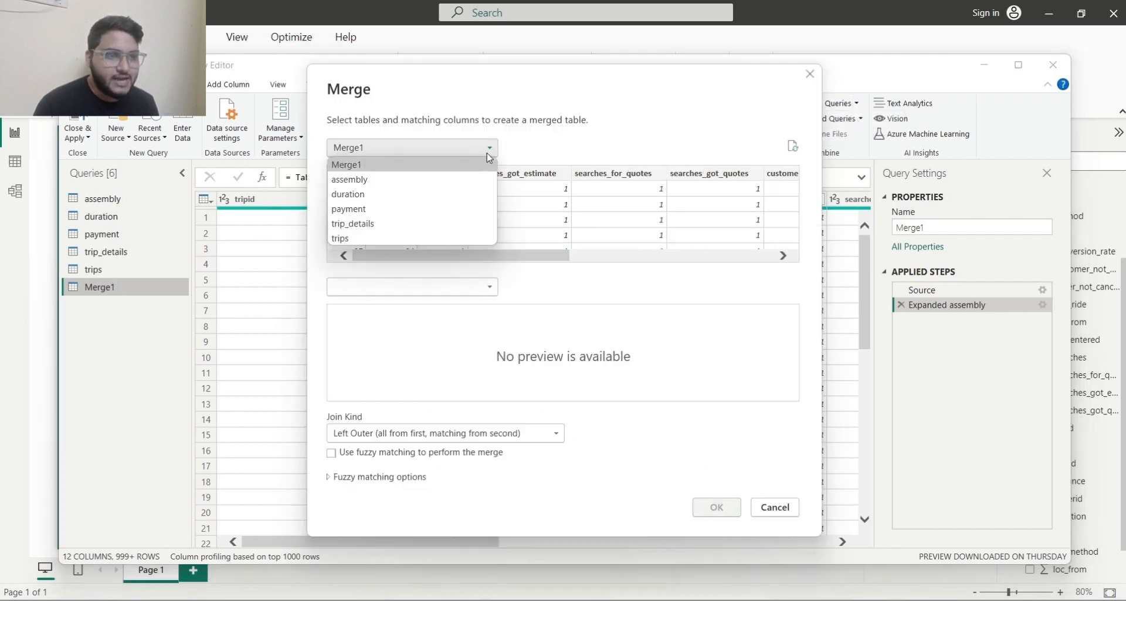
{"action": "left_click", "coordinate": [455, 166]}
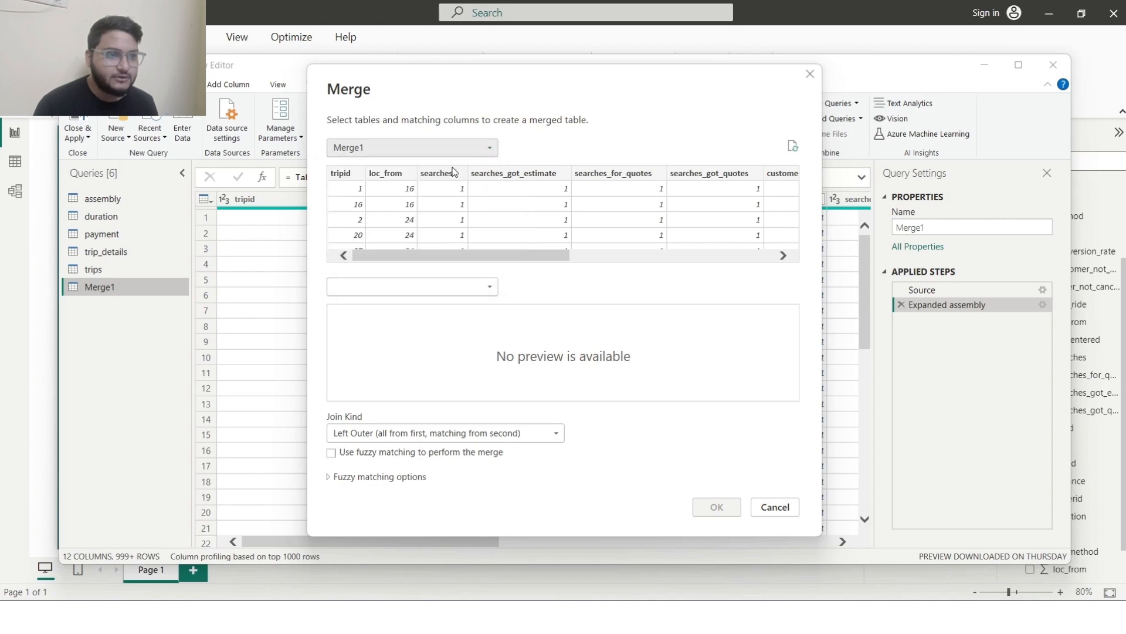
{"action": "left_click", "coordinate": [492, 288]}
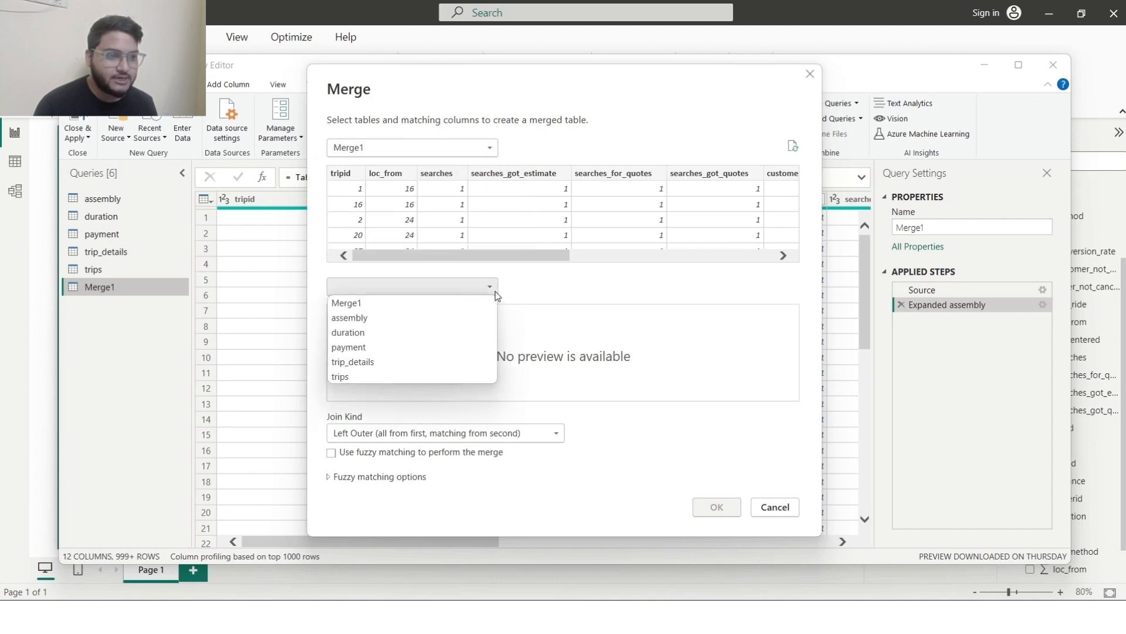
{"action": "left_click", "coordinate": [368, 374]}
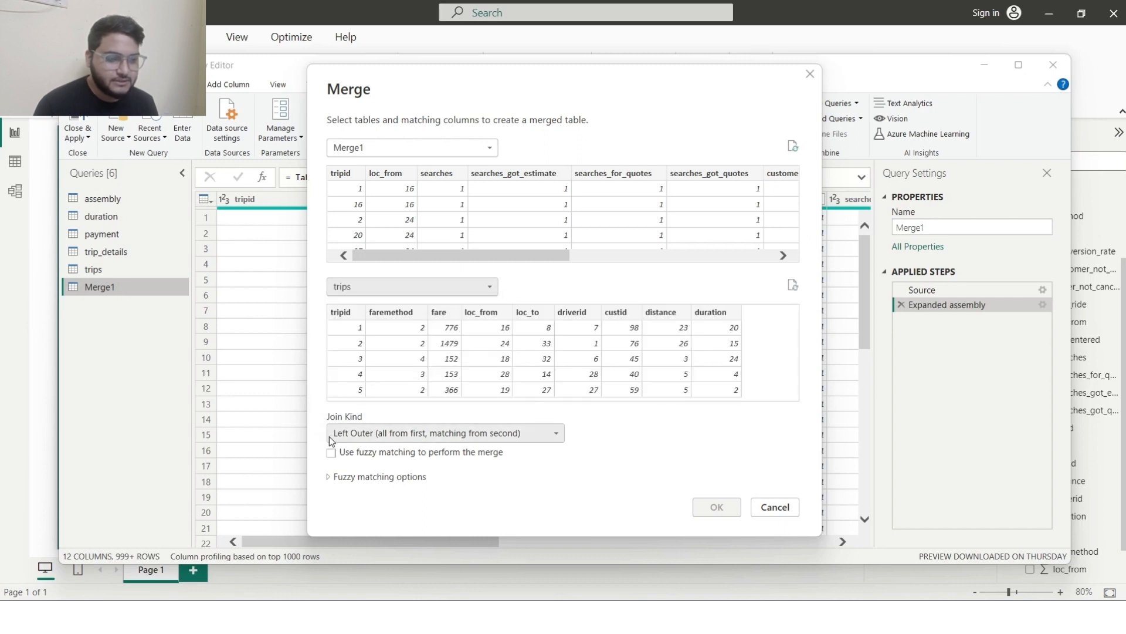
- Match tripid in Merge1 with tripid in trips and create the merged query with a Left Outer join
{"action": "left_click", "coordinate": [378, 432]}
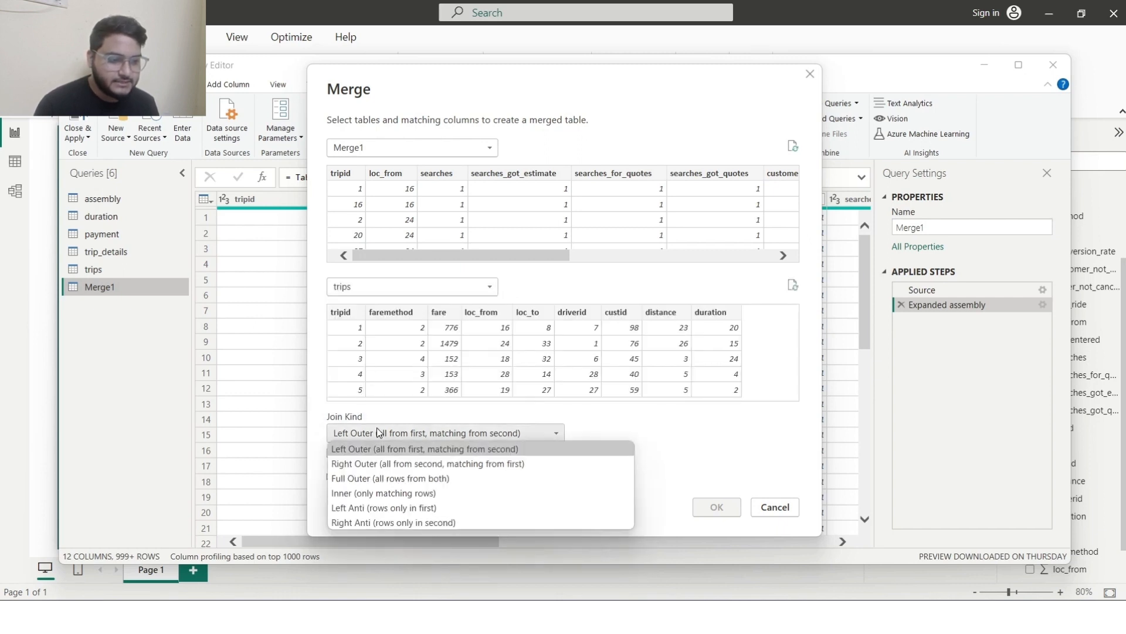
{"action": "left_click", "coordinate": [392, 451]}
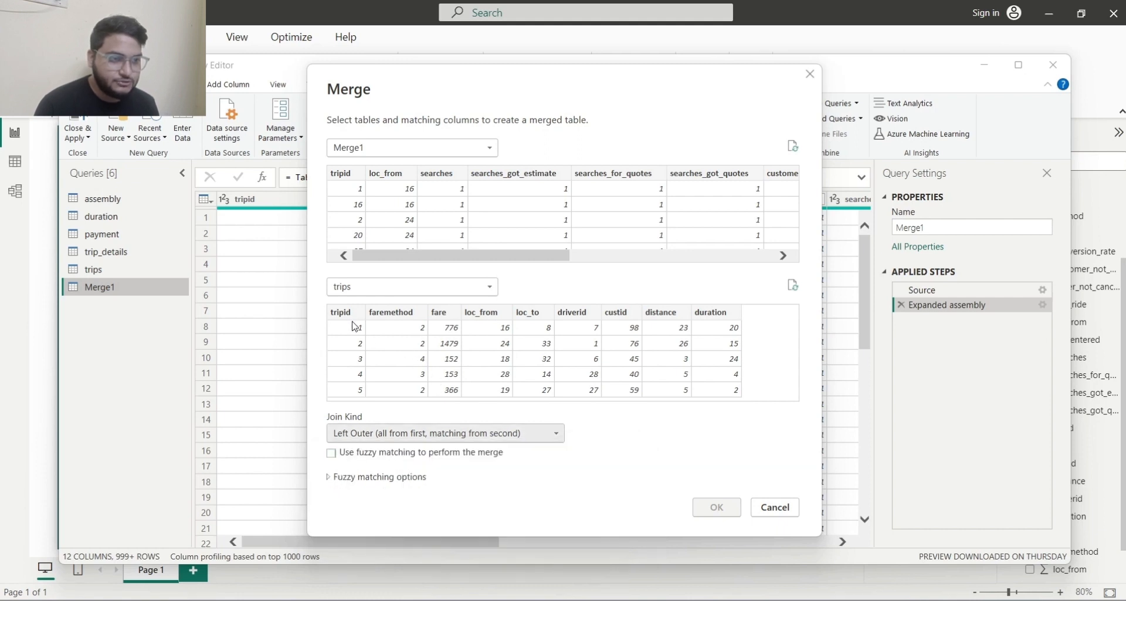
{"action": "left_click", "coordinate": [344, 178]}
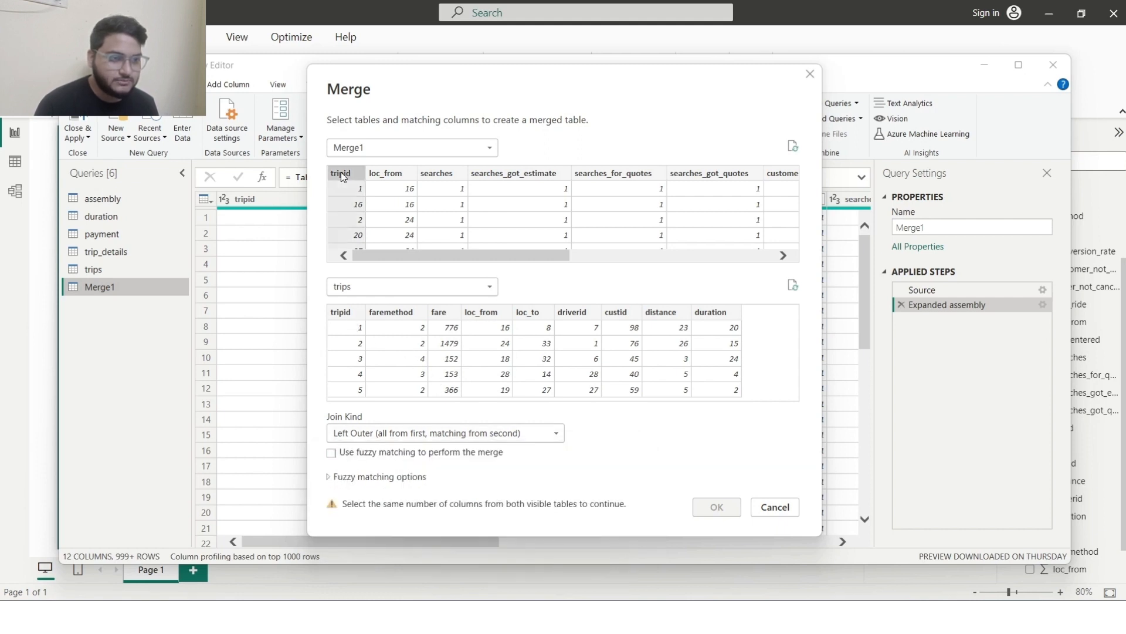
{"action": "left_click", "coordinate": [347, 316]}
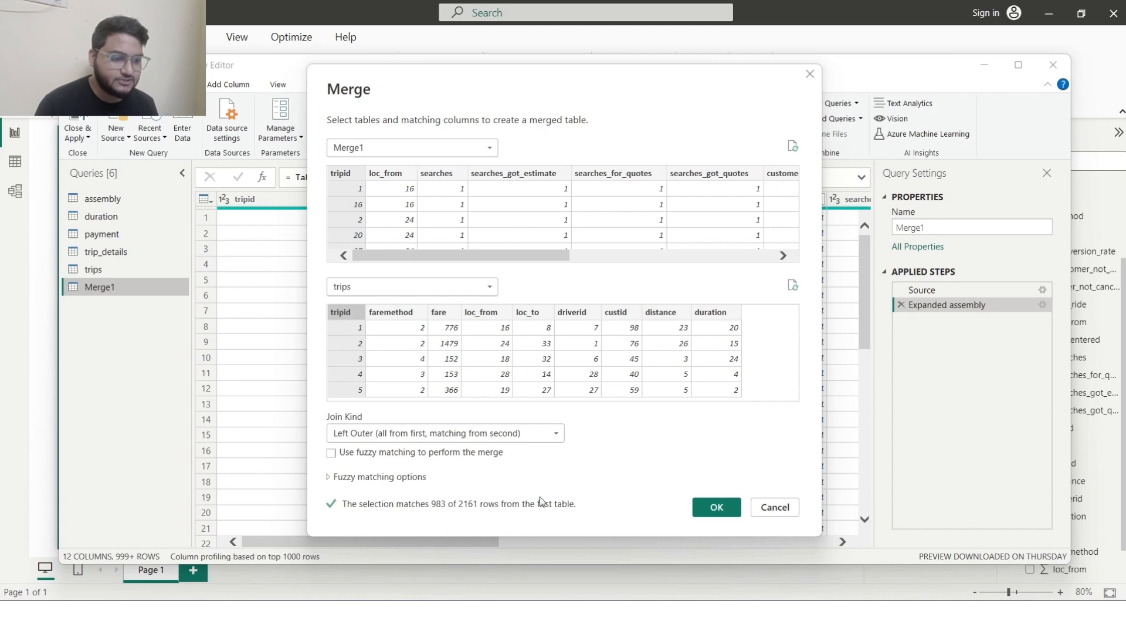
{"action": "left_click", "coordinate": [714, 509]}
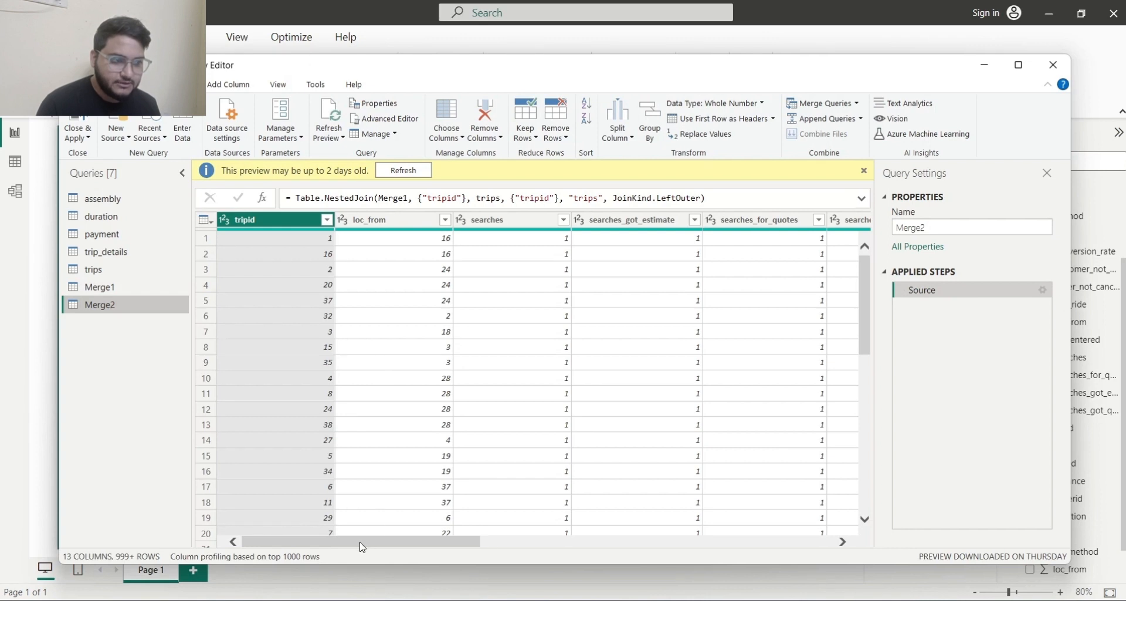
- Expand the new query's trips column into all its columns with the original name as prefix, and close and apply the query changes
{"action": "left_click_drag", "start_coordinate": [360, 541], "coordinate": [759, 538]}
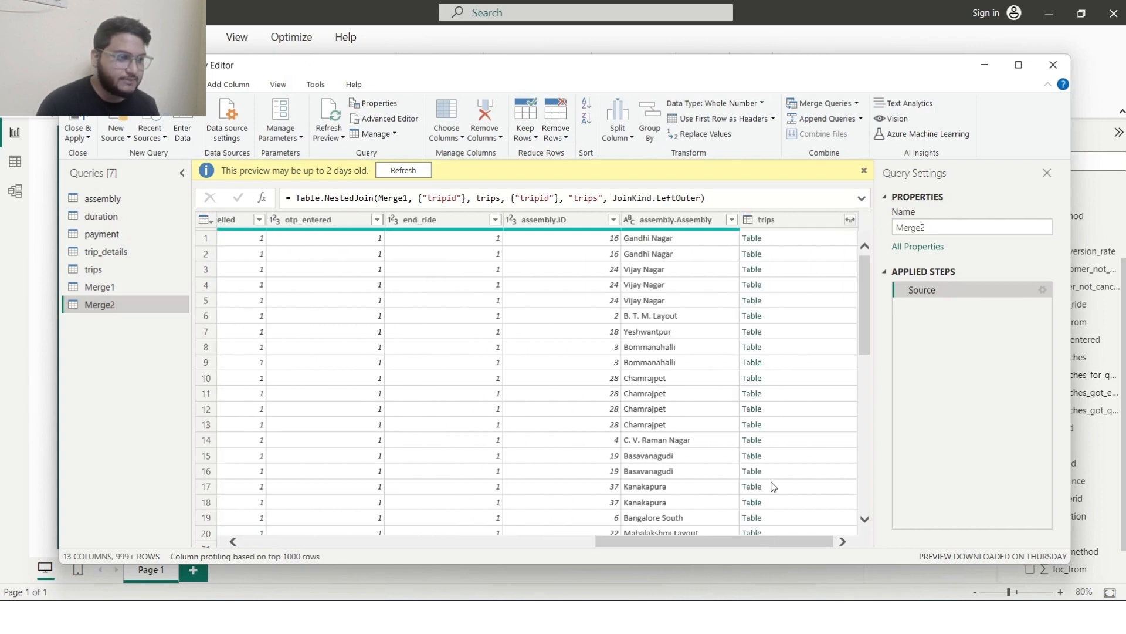
{"action": "left_click", "coordinate": [849, 220]}
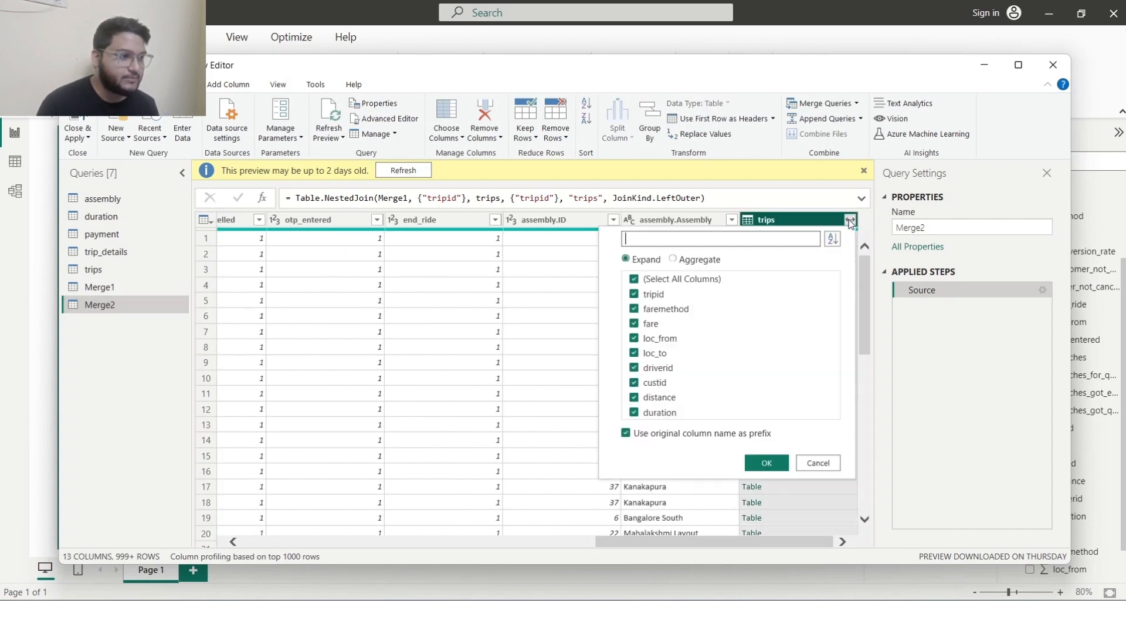
{"action": "left_click", "coordinate": [767, 462]}
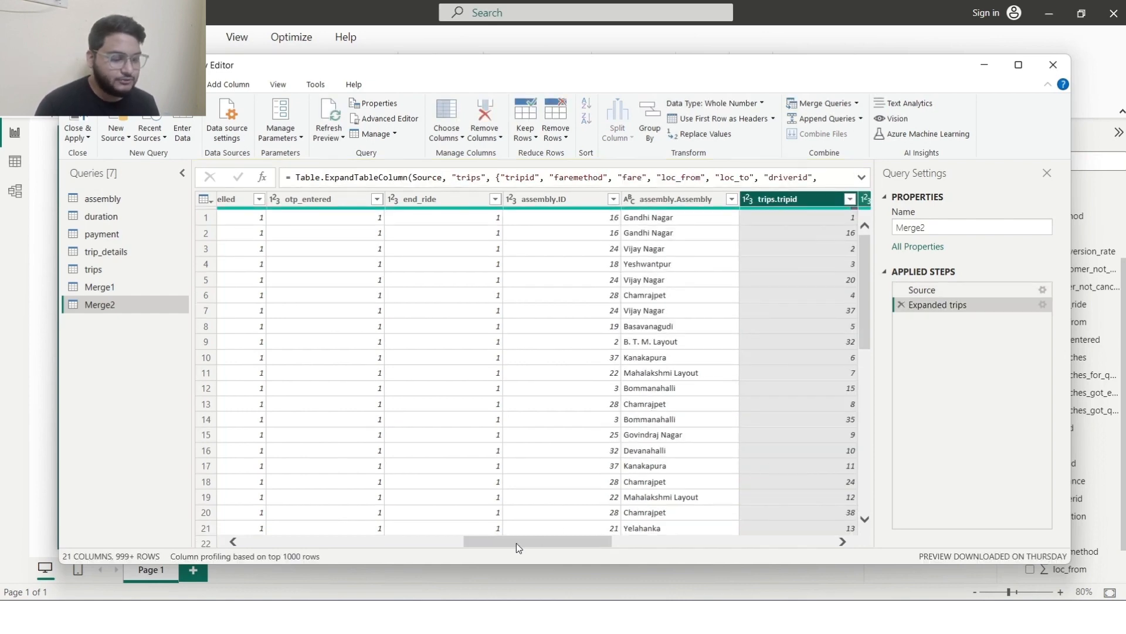
{"action": "left_click_drag", "start_coordinate": [516, 543], "coordinate": [804, 544]}
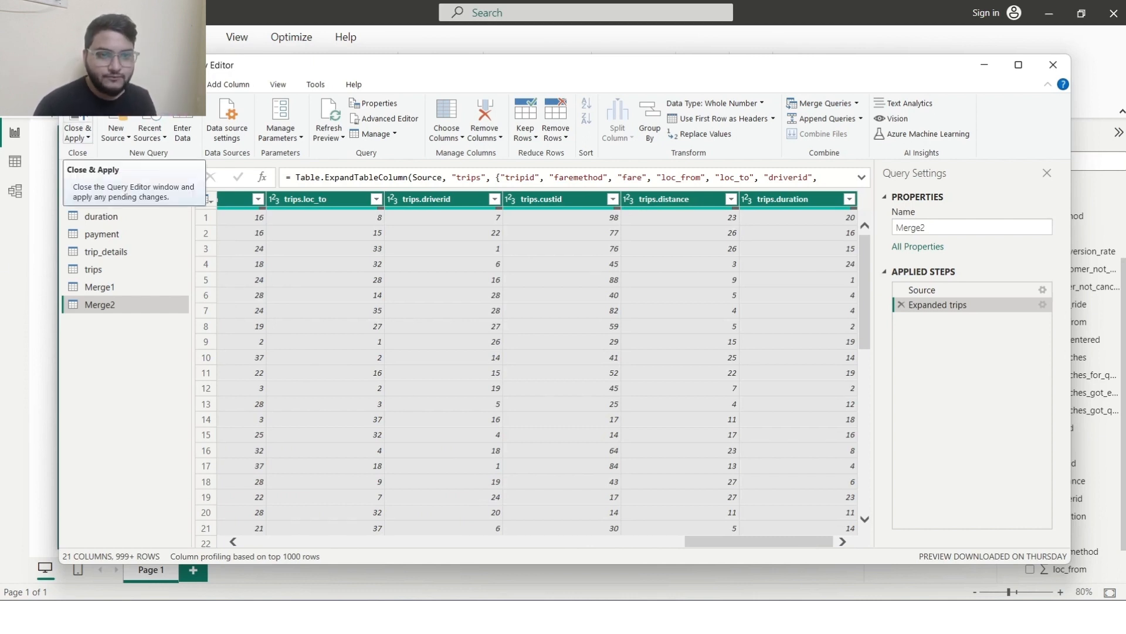
{"action": "left_click", "coordinate": [77, 129]}
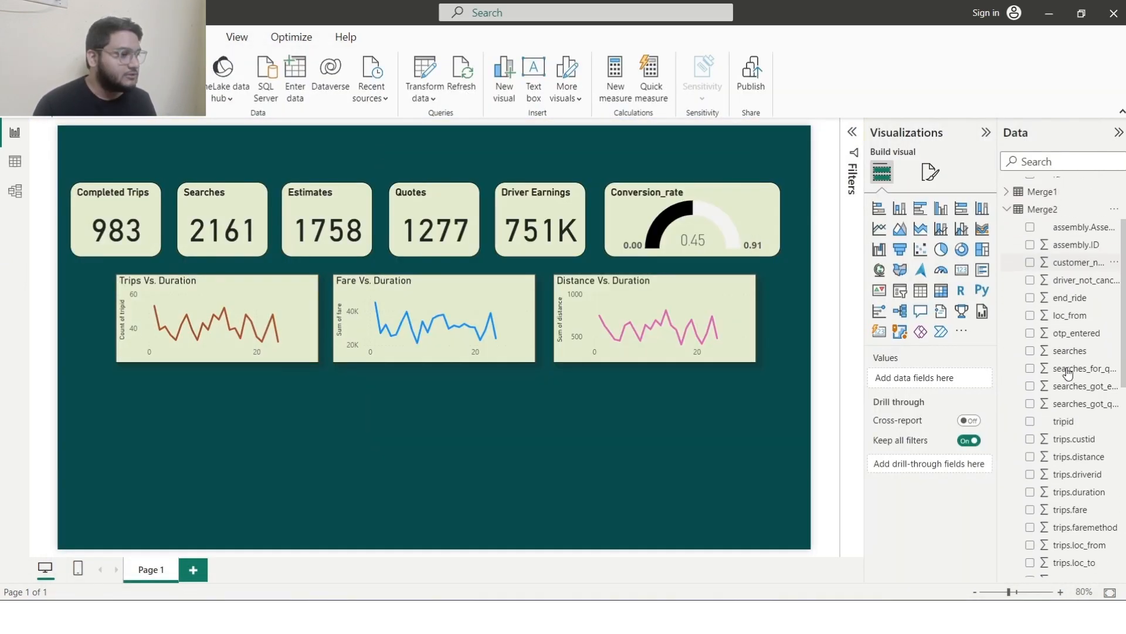
- Insert a table visual below the line charts, move it towards the page's left edge, and enlarge it in height and width
{"action": "scroll", "coordinate": [1068, 373], "scroll_direction": "down", "scroll_amount": 1}
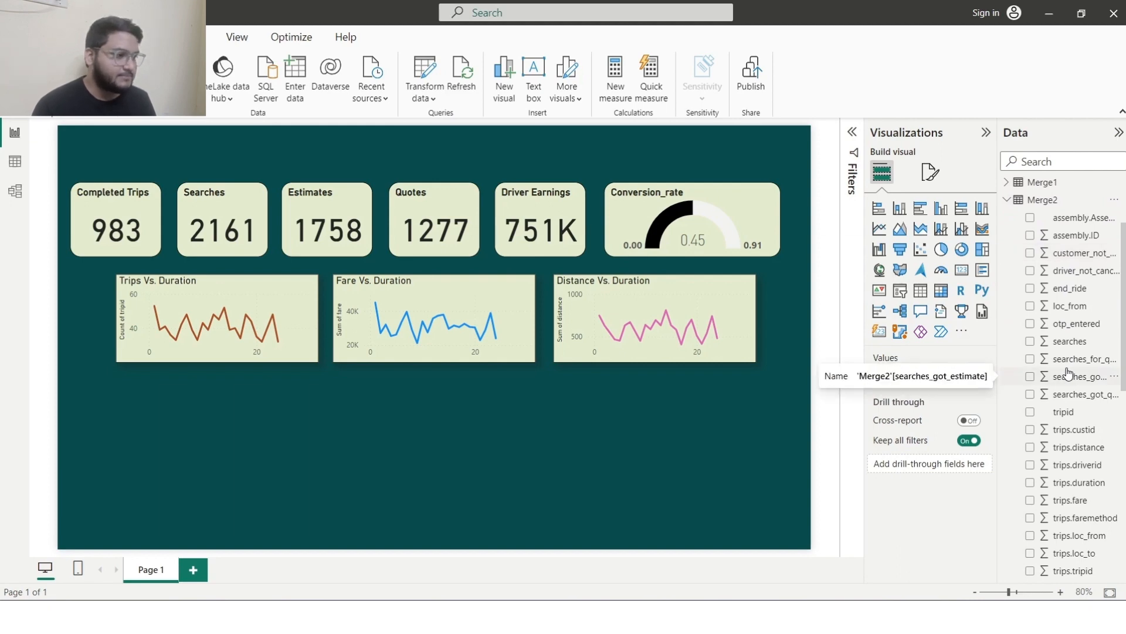
{"action": "left_click", "coordinate": [921, 290]}
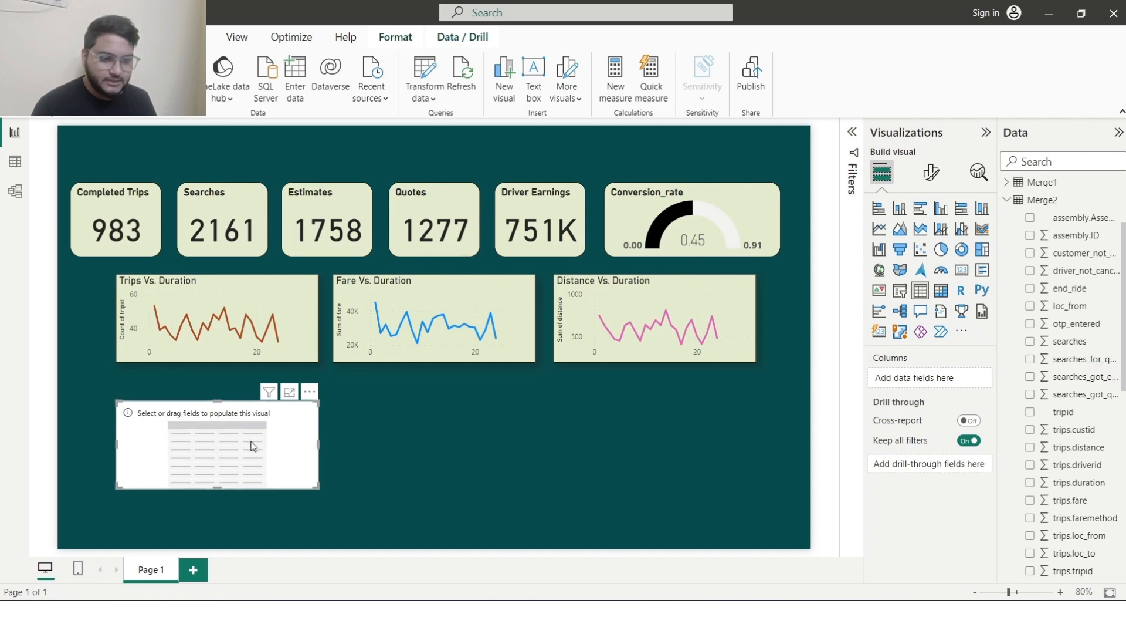
{"action": "left_click_drag", "start_coordinate": [246, 440], "coordinate": [205, 421]}
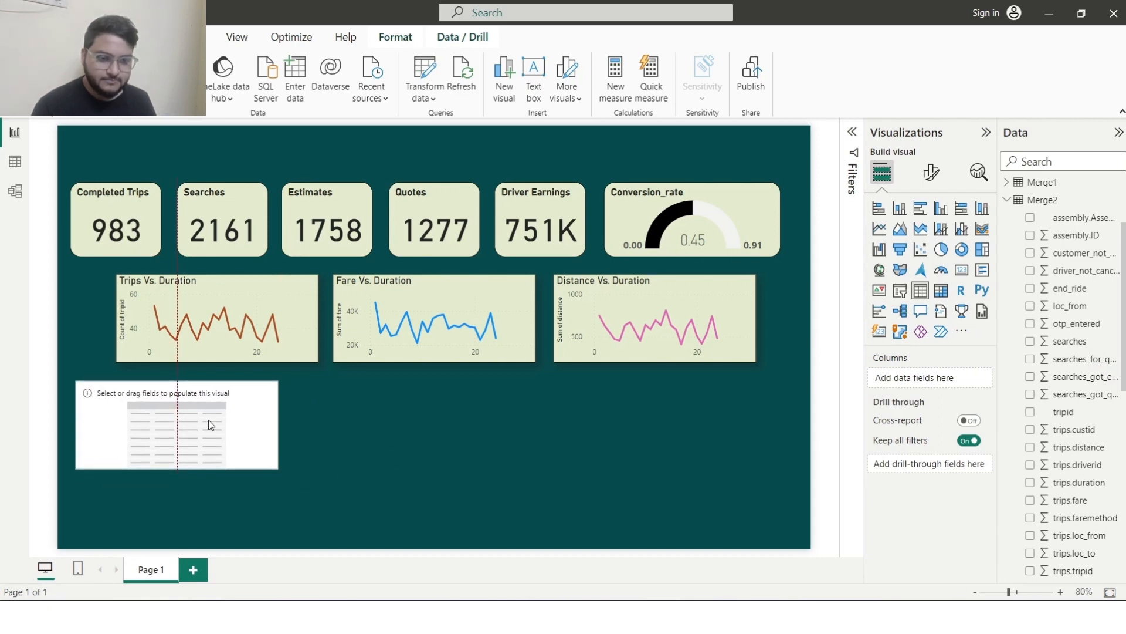
{"action": "left_click_drag", "start_coordinate": [179, 469], "coordinate": [175, 531]}
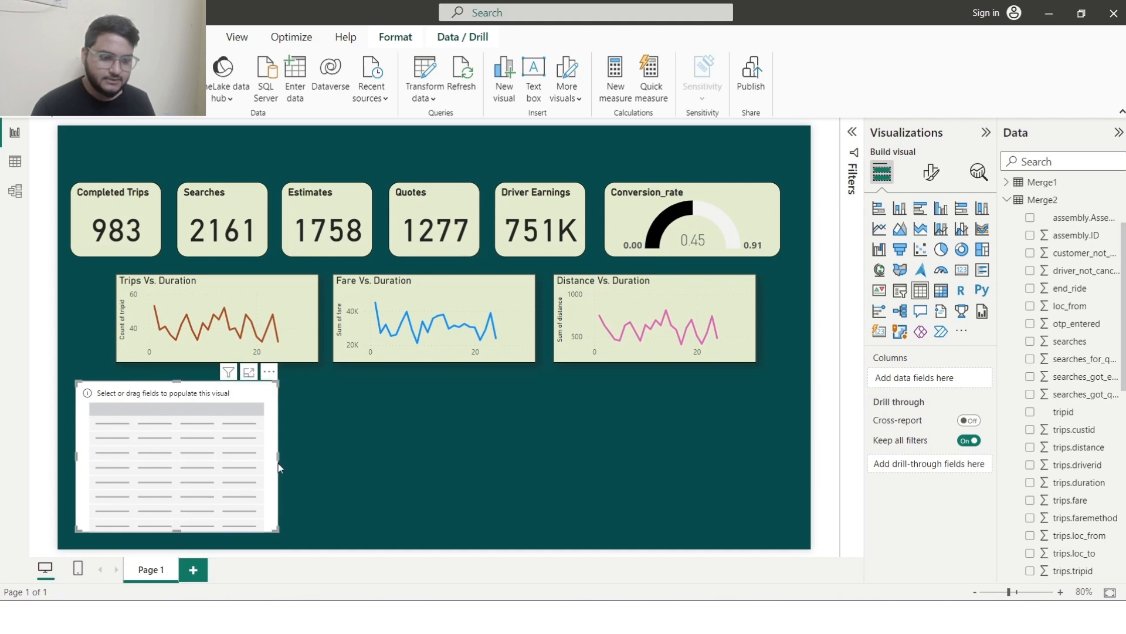
{"action": "left_click_drag", "start_coordinate": [280, 464], "coordinate": [425, 474]}
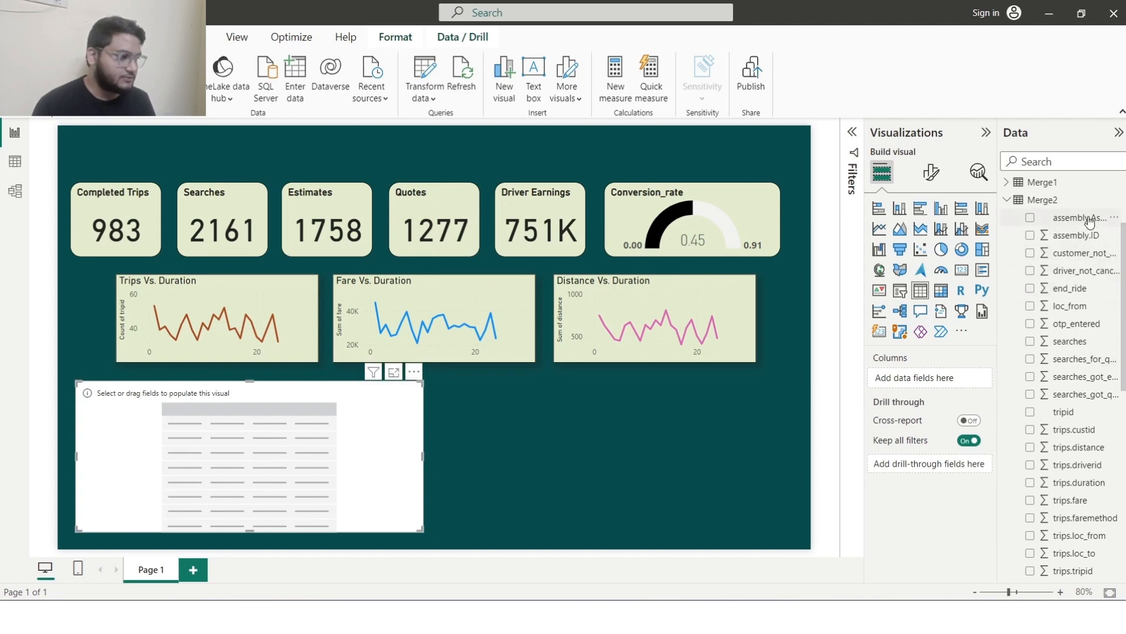
- Add assembly.Assembly, searches, searches_for_quotes, searches_got_estimate and searches_got_quotes from Merge2 as columns of the table visual
{"action": "left_click_drag", "start_coordinate": [1088, 219], "coordinate": [955, 380]}
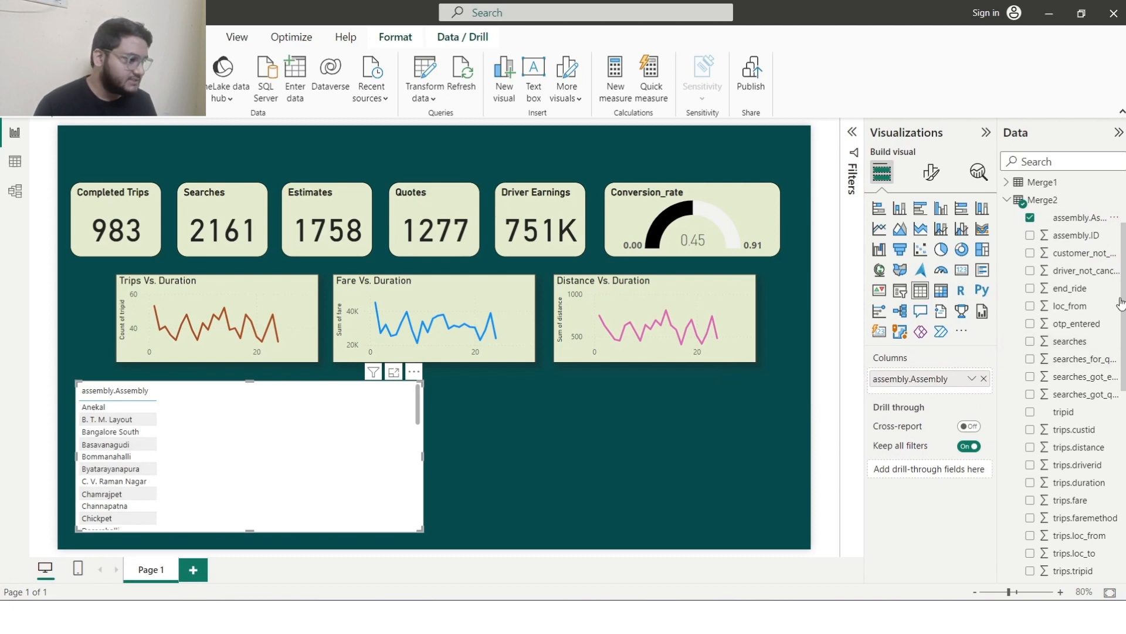
{"action": "left_click_drag", "start_coordinate": [1091, 342], "coordinate": [965, 396]}
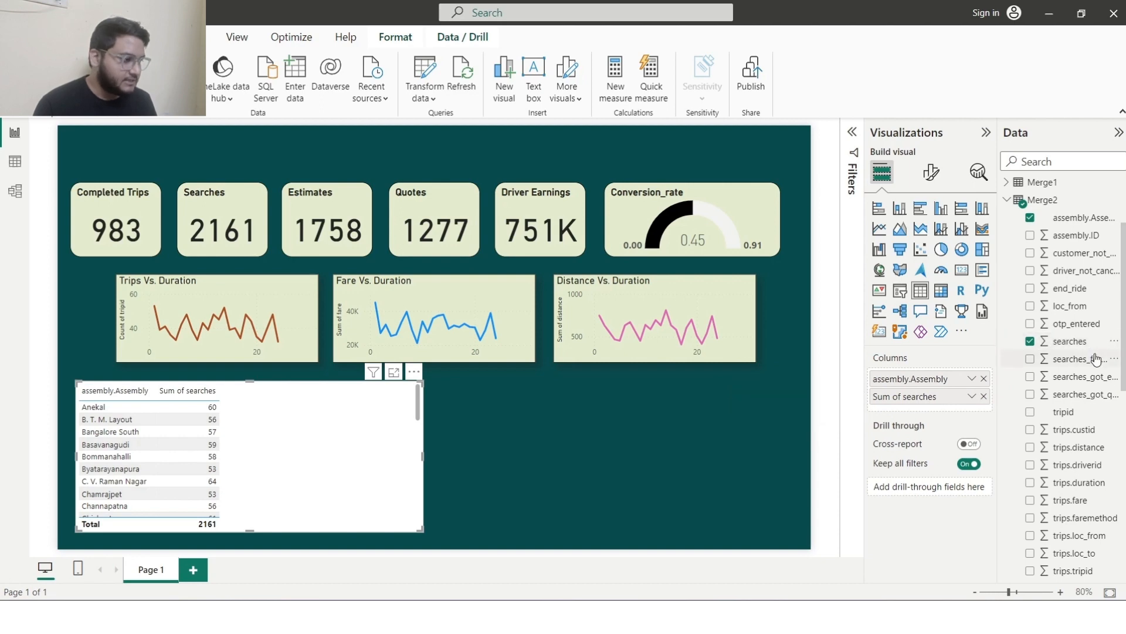
{"action": "left_click_drag", "start_coordinate": [1094, 359], "coordinate": [967, 408]}
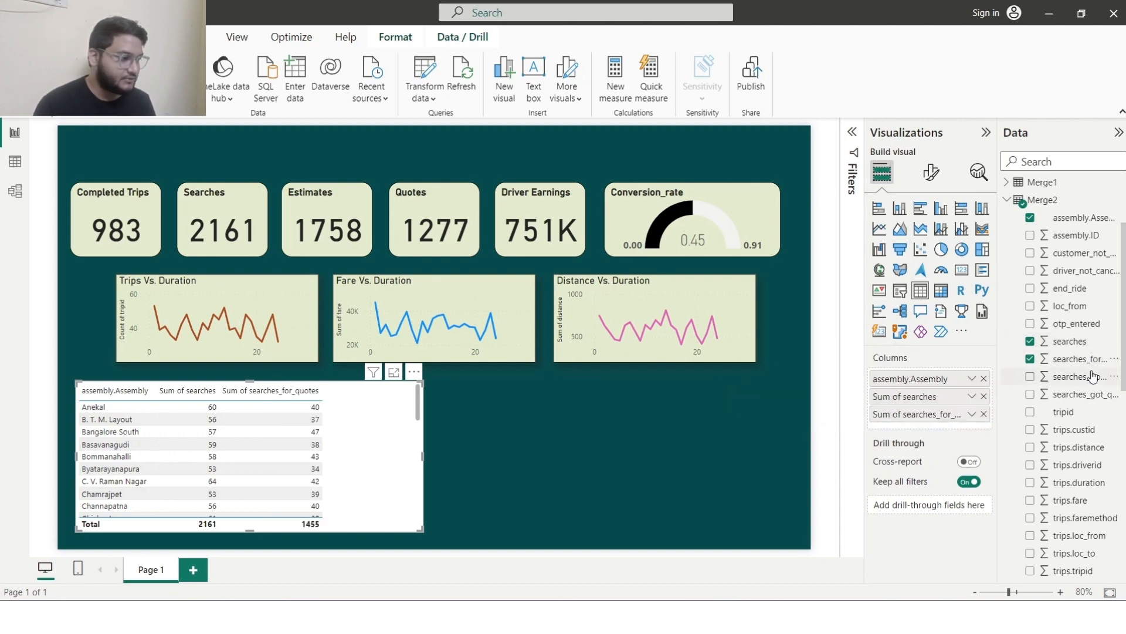
{"action": "left_click_drag", "start_coordinate": [1092, 376], "coordinate": [968, 423]}
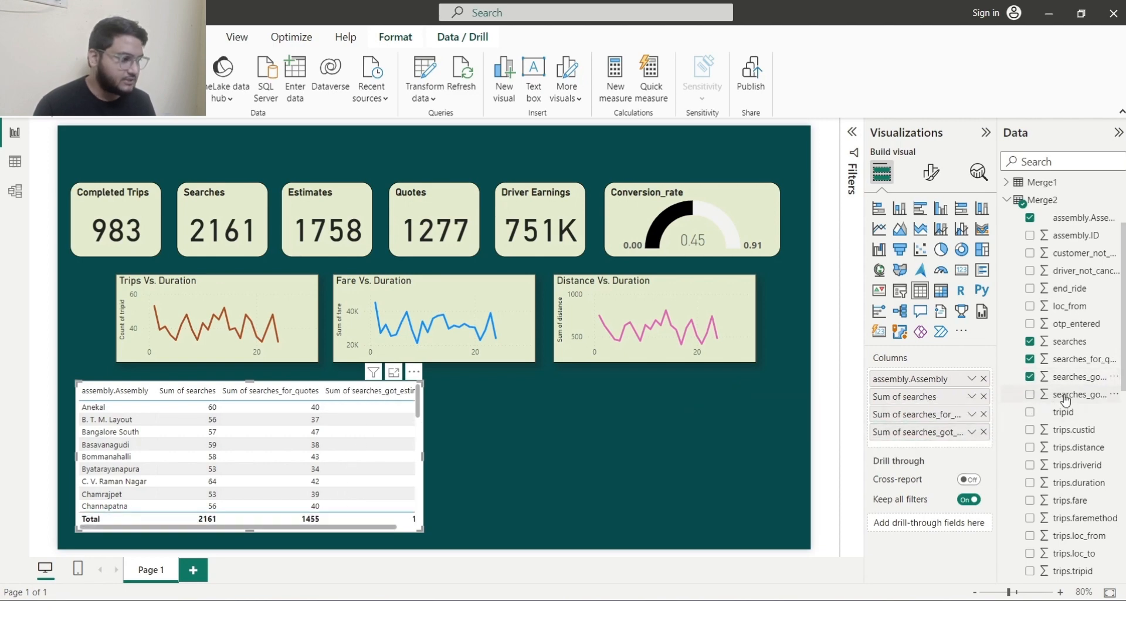
{"action": "left_click_drag", "start_coordinate": [1065, 396], "coordinate": [937, 451]}
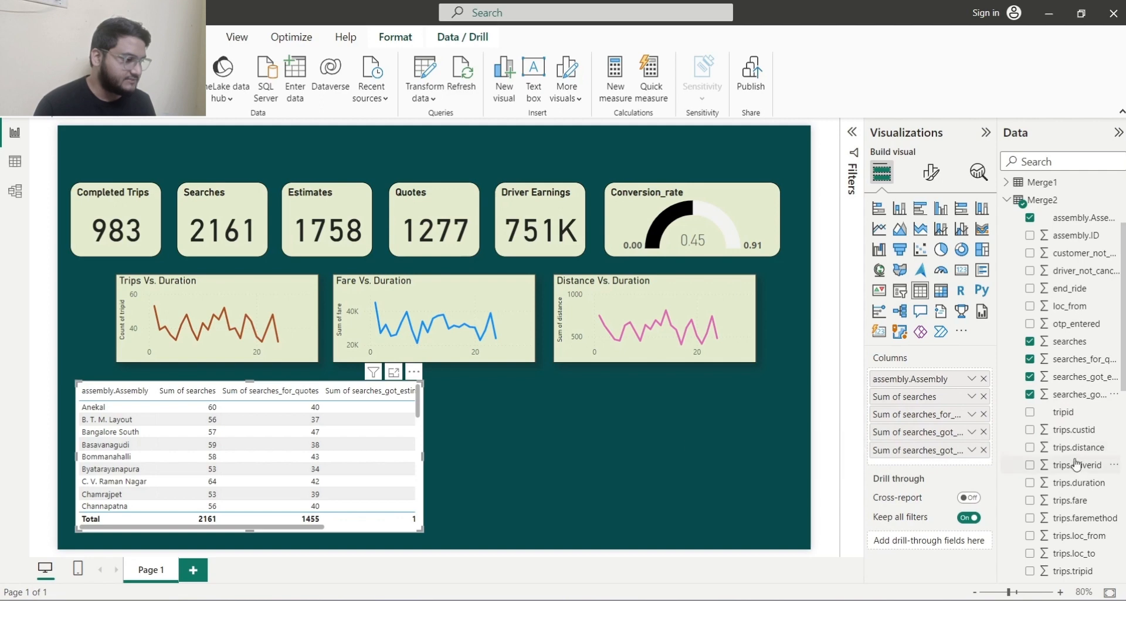
- Add trips.fare and trips.distance from Merge2 as further columns of the table visual
{"action": "left_click_drag", "start_coordinate": [1074, 508], "coordinate": [950, 466]}
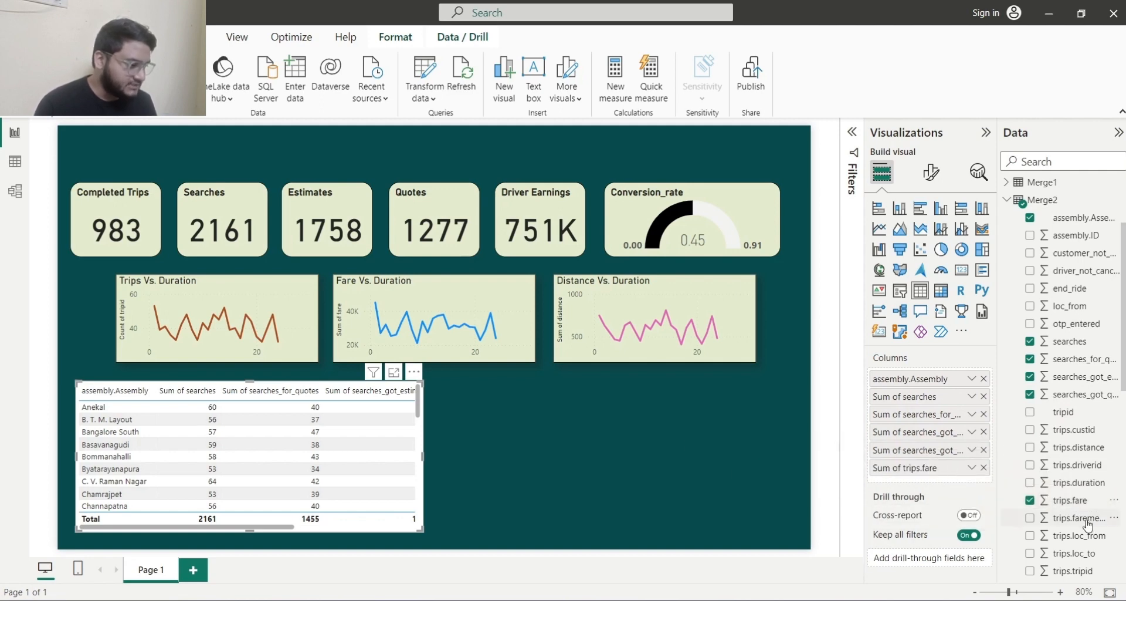
{"action": "scroll", "coordinate": [1083, 515], "scroll_direction": "down", "scroll_amount": 1}
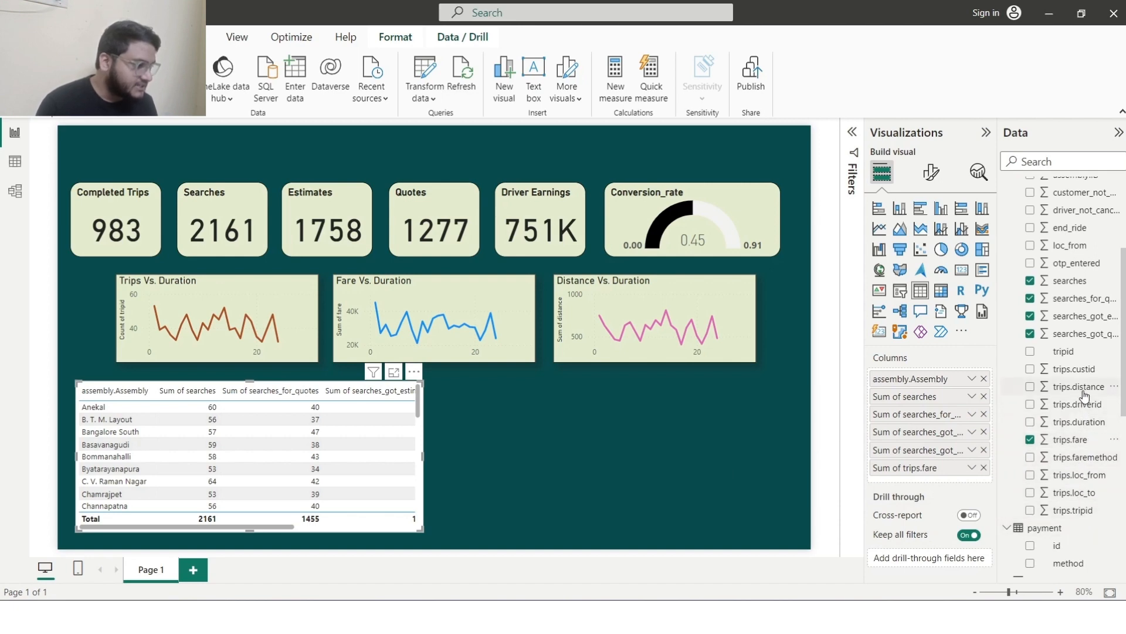
{"action": "left_click_drag", "start_coordinate": [1078, 387], "coordinate": [948, 490]}
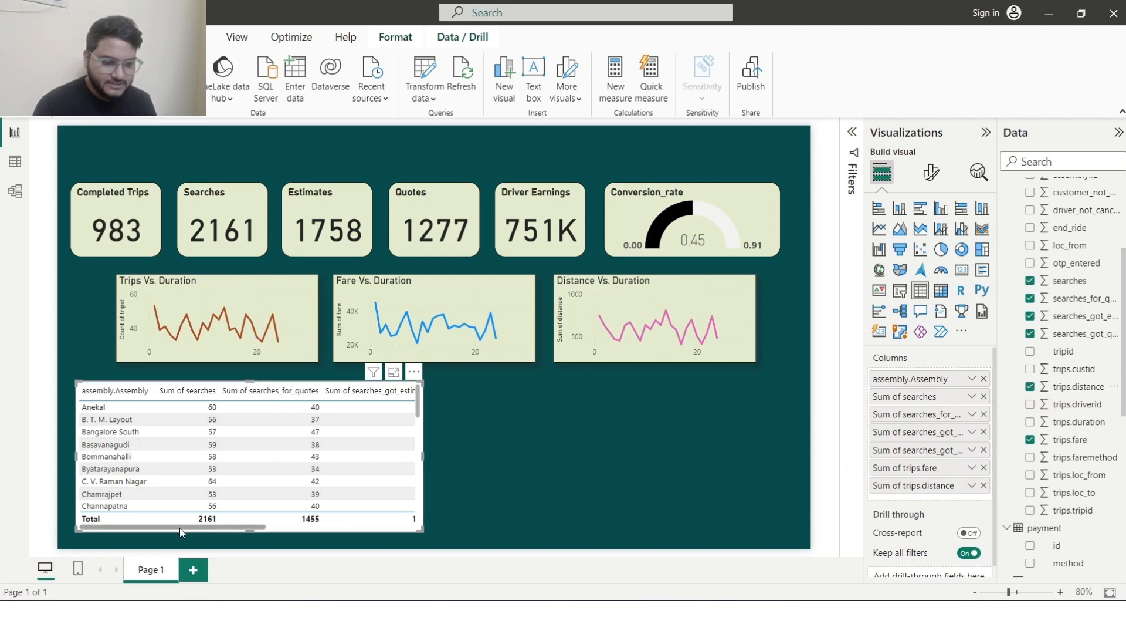
{"action": "left_click_drag", "start_coordinate": [179, 526], "coordinate": [114, 520]}
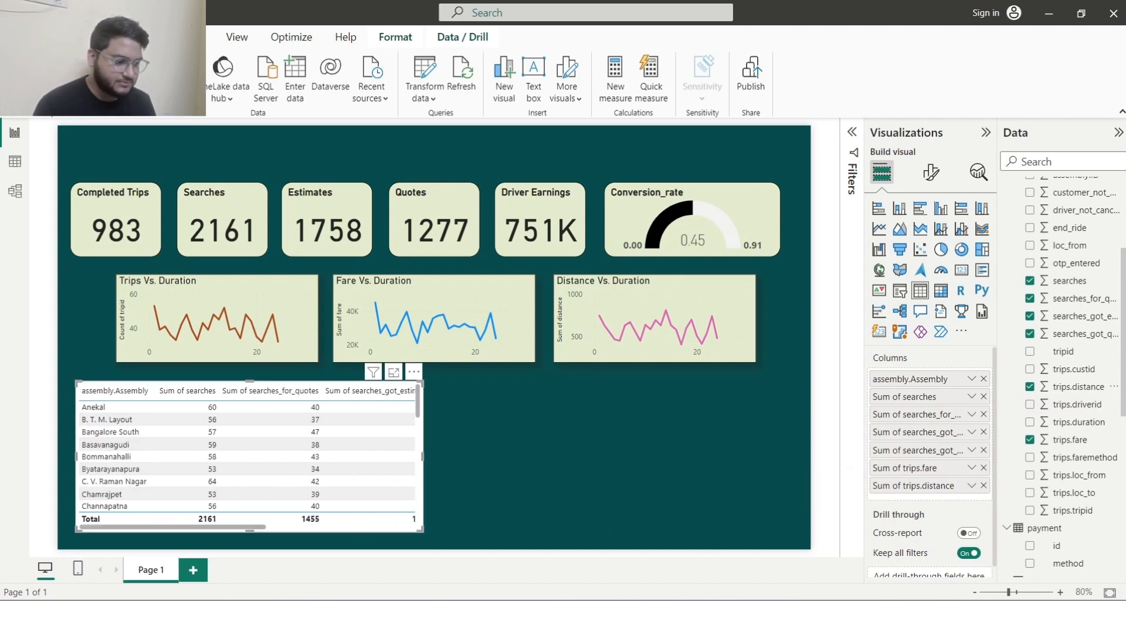
- Switch to the Namma Yatri Open page in the browser, examine its assembly table's columns, and return to the untitled Power BI report
{"action": "left_click", "coordinate": [713, 616]}
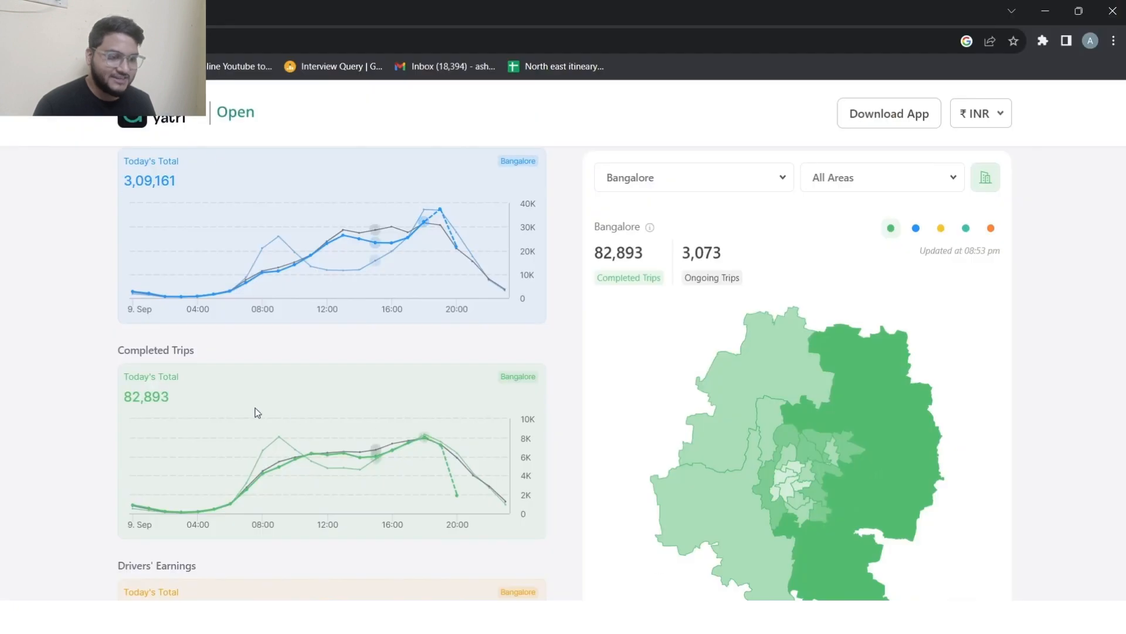
{"action": "scroll", "coordinate": [90, 417], "scroll_direction": "down", "scroll_amount": 10}
{"action": "scroll", "coordinate": [90, 417], "scroll_direction": "up", "scroll_amount": 5}
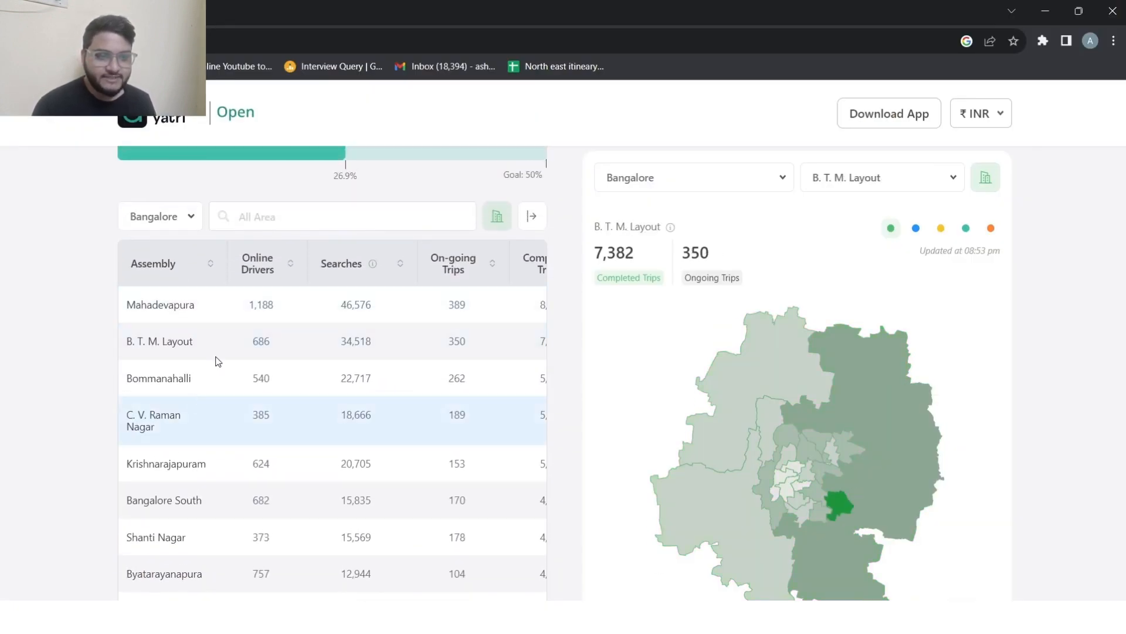
{"action": "scroll", "coordinate": [329, 353], "scroll_direction": "right", "scroll_amount": 5}
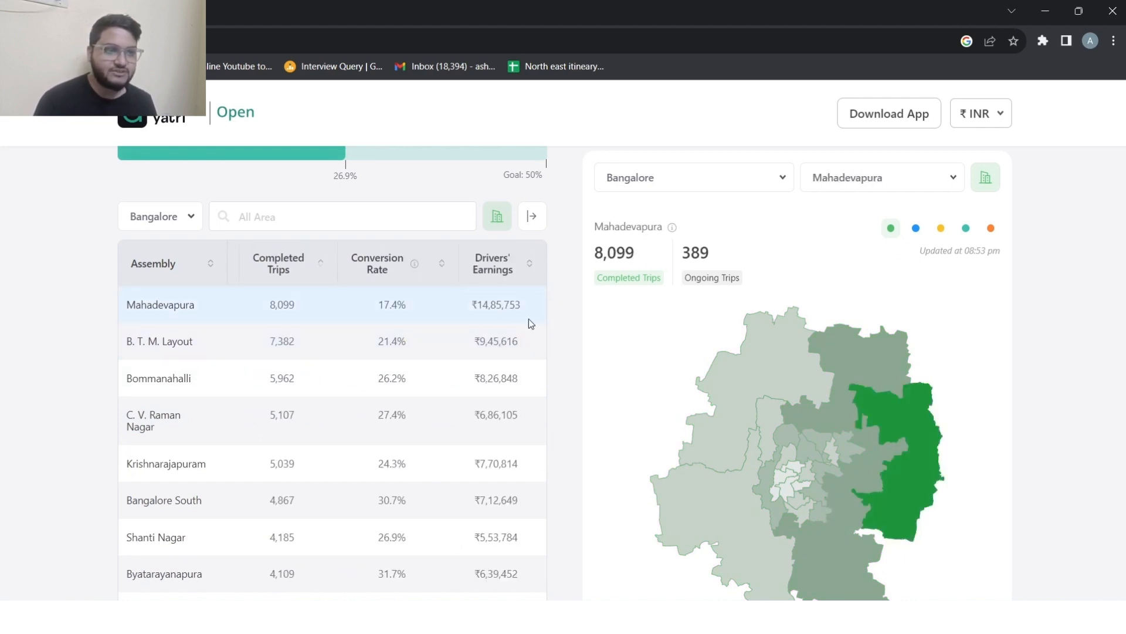
{"action": "mouse_move", "coordinate": [779, 616]}
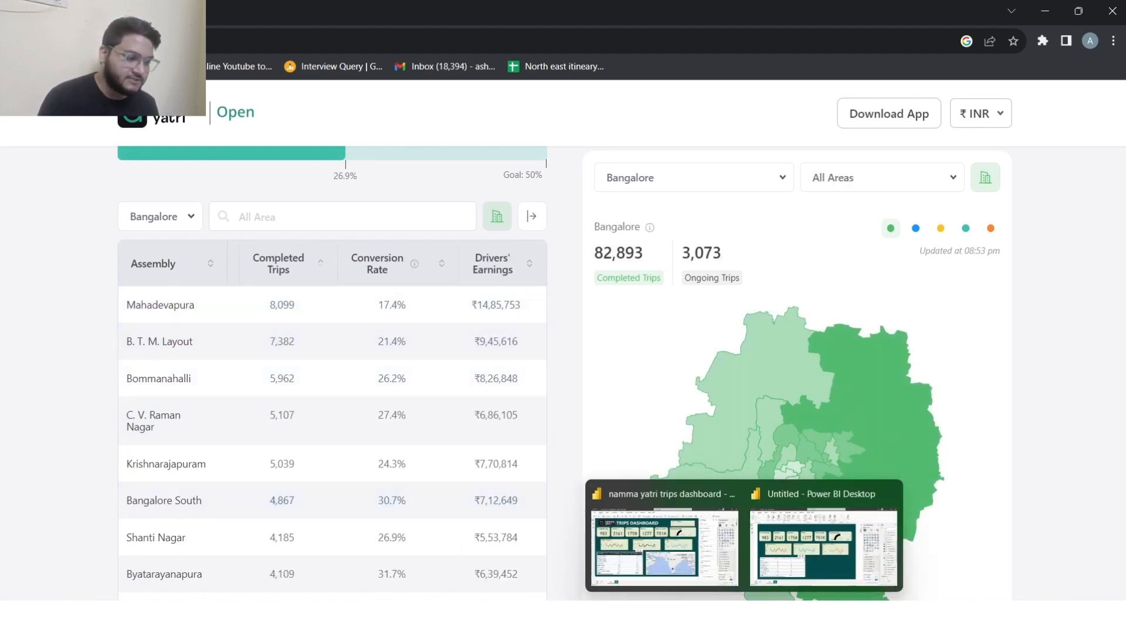
{"action": "left_click", "coordinate": [793, 571]}
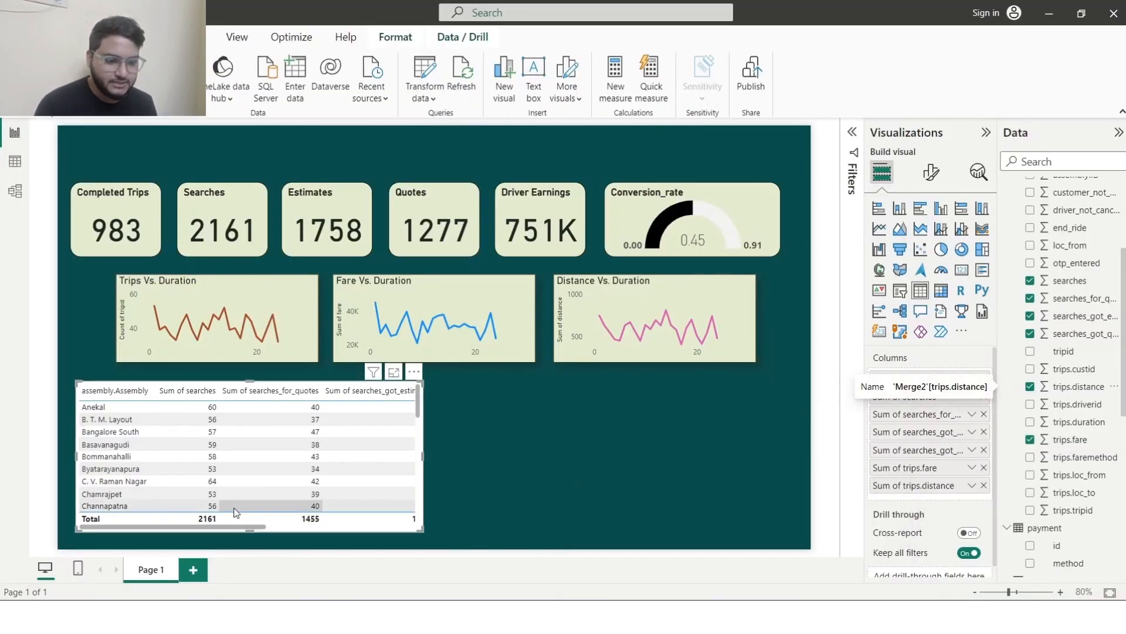
- Add the Conversion_rate measure from trip_details as the last column of the assembly table and review the table's columns
{"action": "left_click_drag", "start_coordinate": [218, 527], "coordinate": [383, 516]}
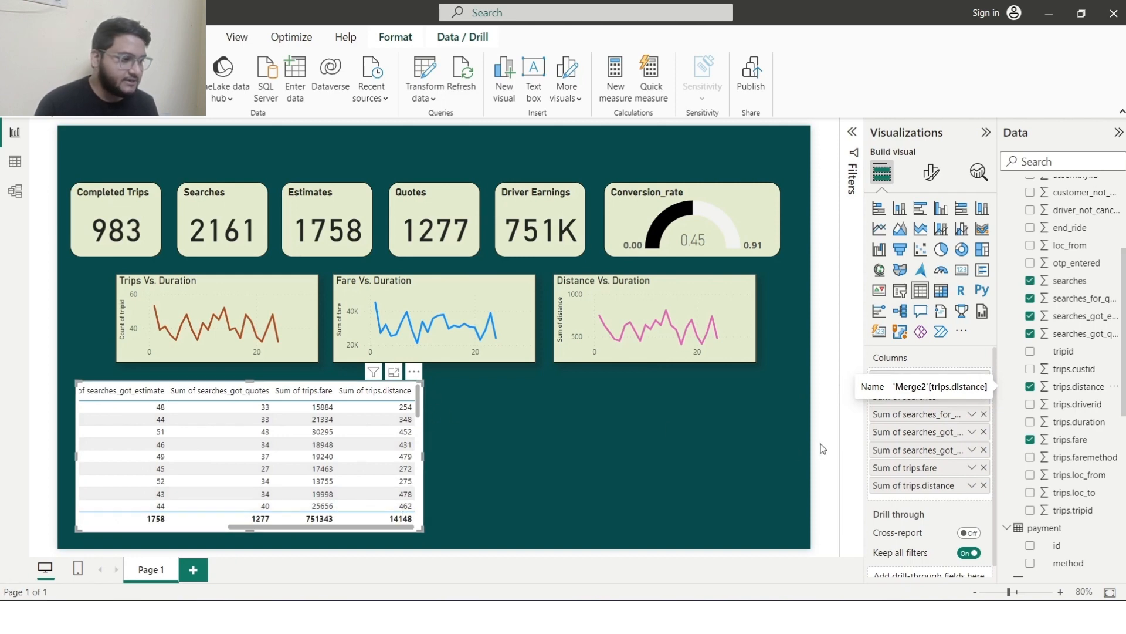
{"action": "left_click_drag", "start_coordinate": [328, 525], "coordinate": [127, 526]}
{"action": "mouse_move", "coordinate": [693, 240]}
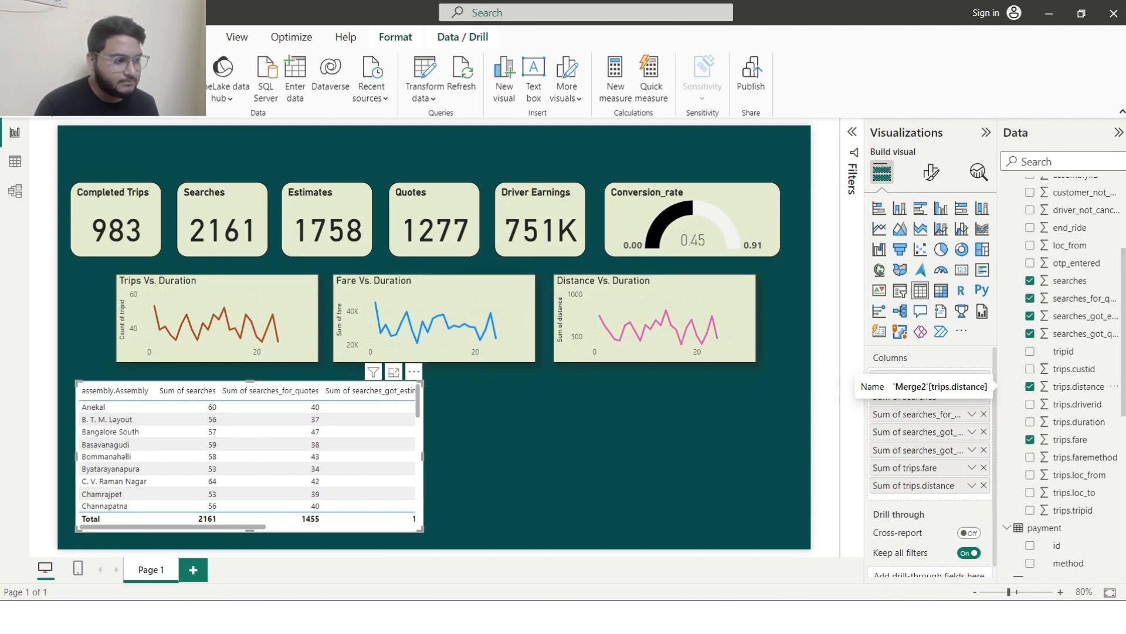
{"action": "scroll", "coordinate": [1125, 320], "scroll_direction": "up", "scroll_amount": 3}
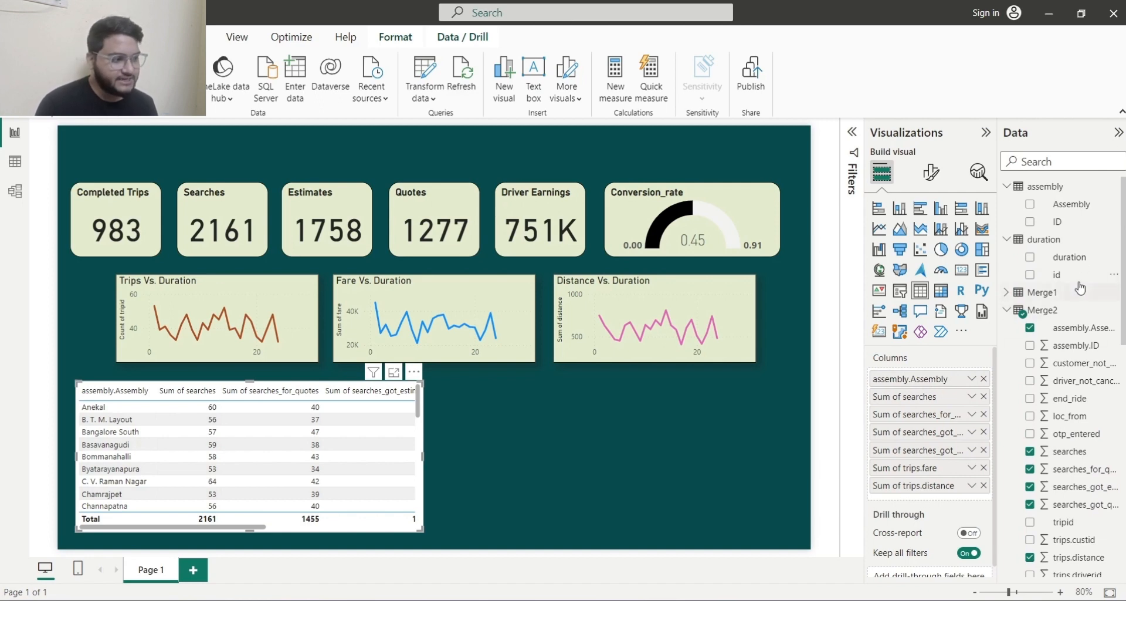
{"action": "scroll", "coordinate": [1121, 281], "scroll_direction": "down", "scroll_amount": 10}
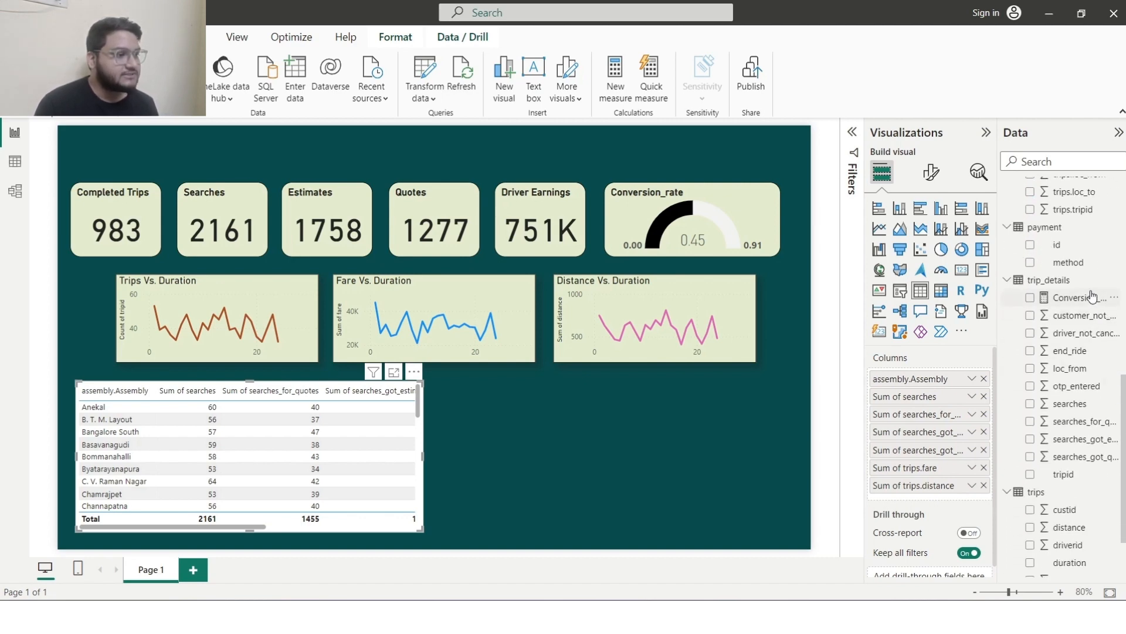
{"action": "left_click_drag", "start_coordinate": [1086, 297], "coordinate": [964, 492]}
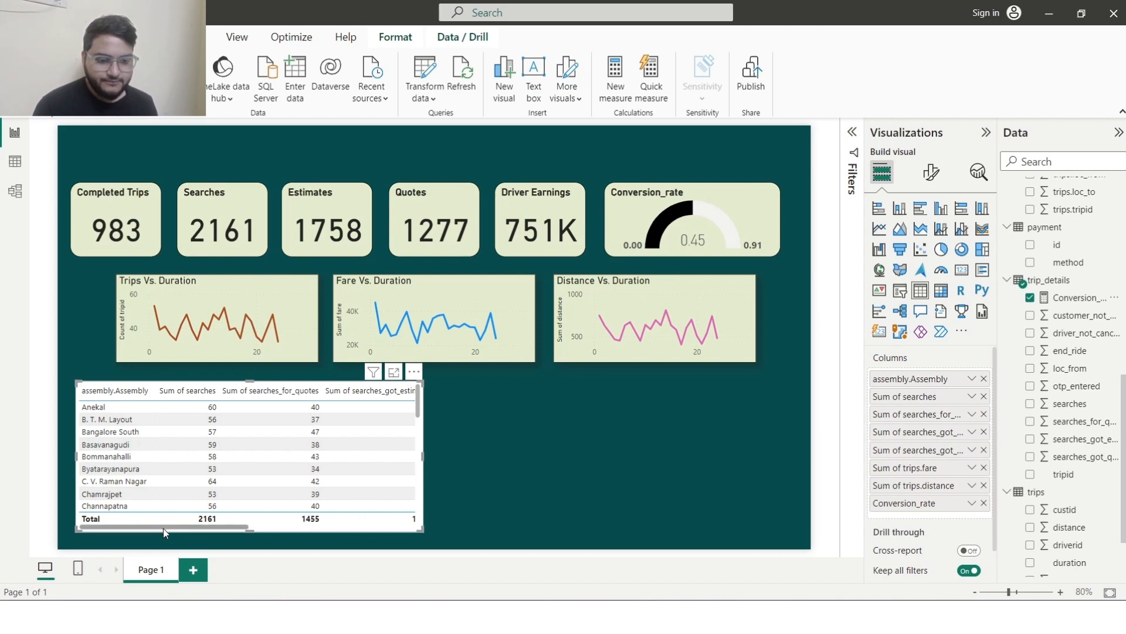
{"action": "left_click_drag", "start_coordinate": [163, 528], "coordinate": [413, 524]}
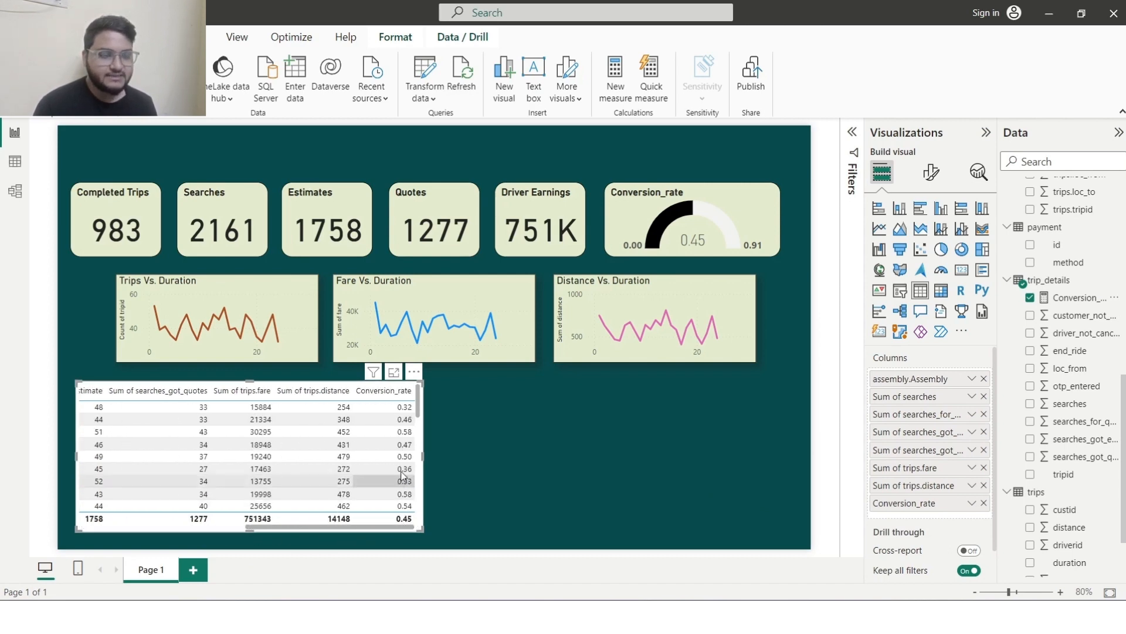
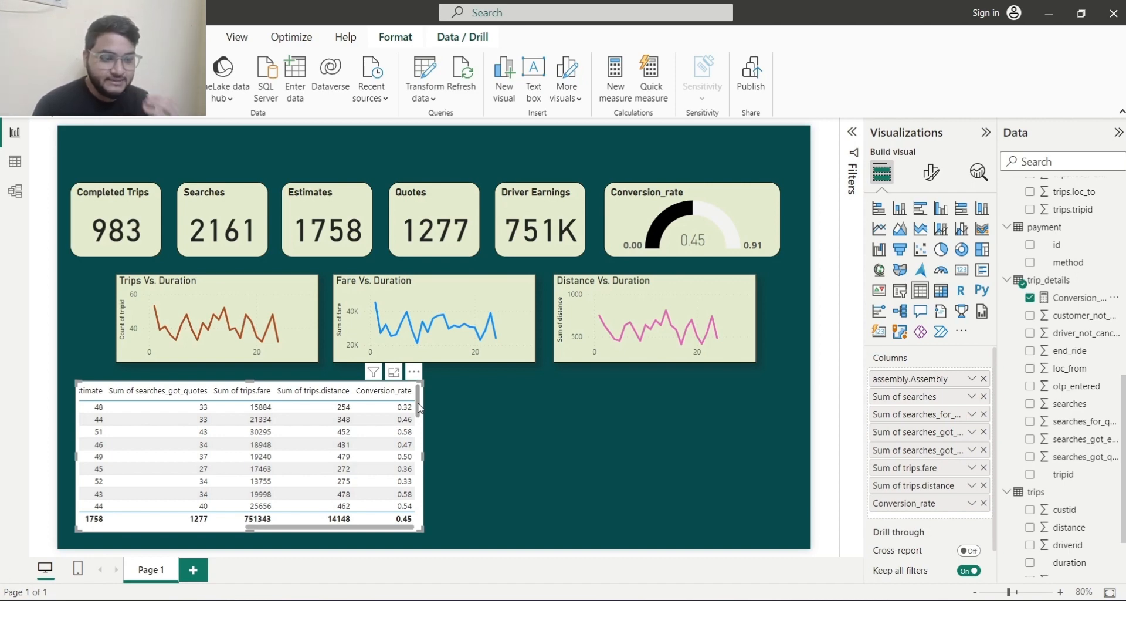
{"action": "left_click_drag", "start_coordinate": [269, 527], "coordinate": [37, 515]}
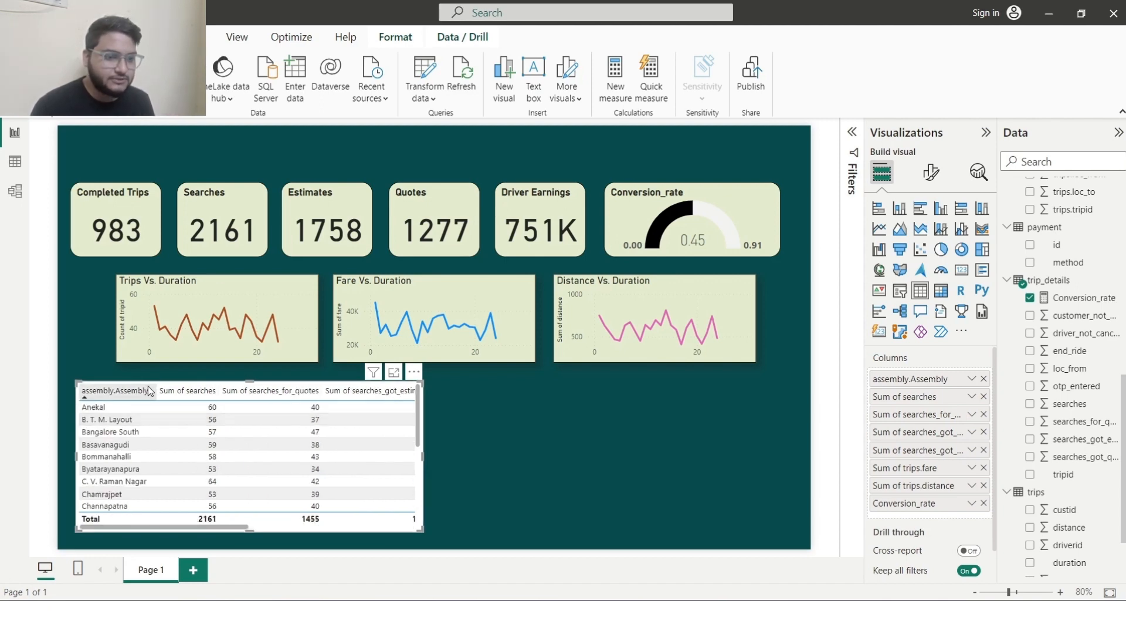
- Colour the assembly table's horizontal gridlines blue (#118DFF), and turn on vertical gridlines in the same blue
{"action": "left_click", "coordinate": [932, 174]}
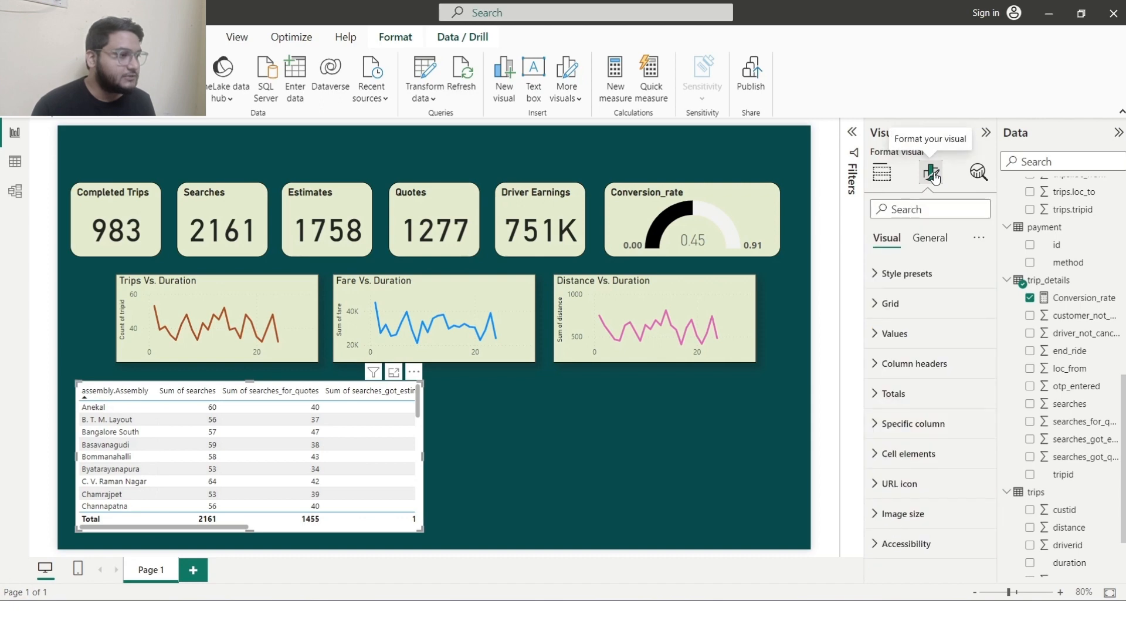
{"action": "left_click", "coordinate": [876, 280]}
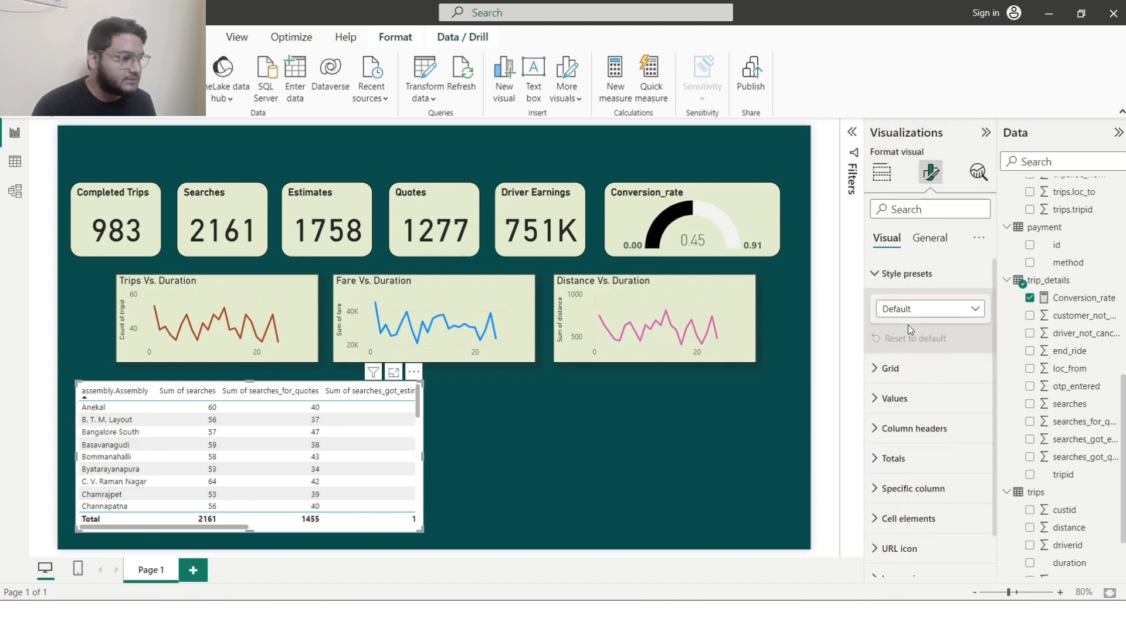
{"action": "scroll", "coordinate": [908, 325], "scroll_direction": "down", "scroll_amount": 1}
{"action": "left_click", "coordinate": [874, 323]}
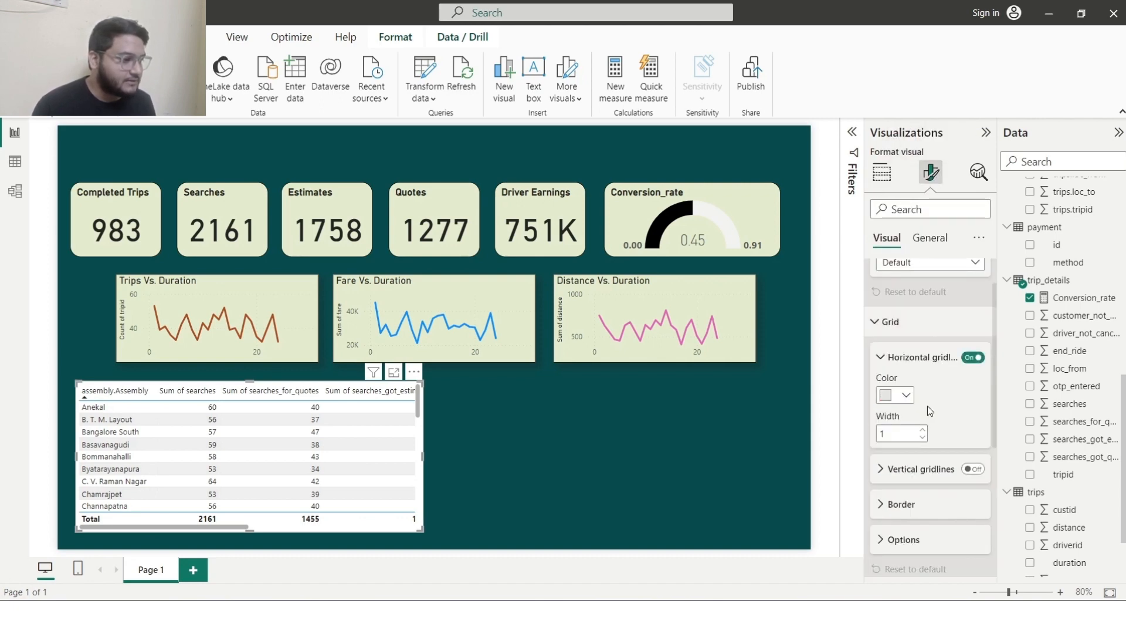
{"action": "scroll", "coordinate": [927, 406], "scroll_direction": "down", "scroll_amount": 1}
{"action": "left_click", "coordinate": [907, 370]}
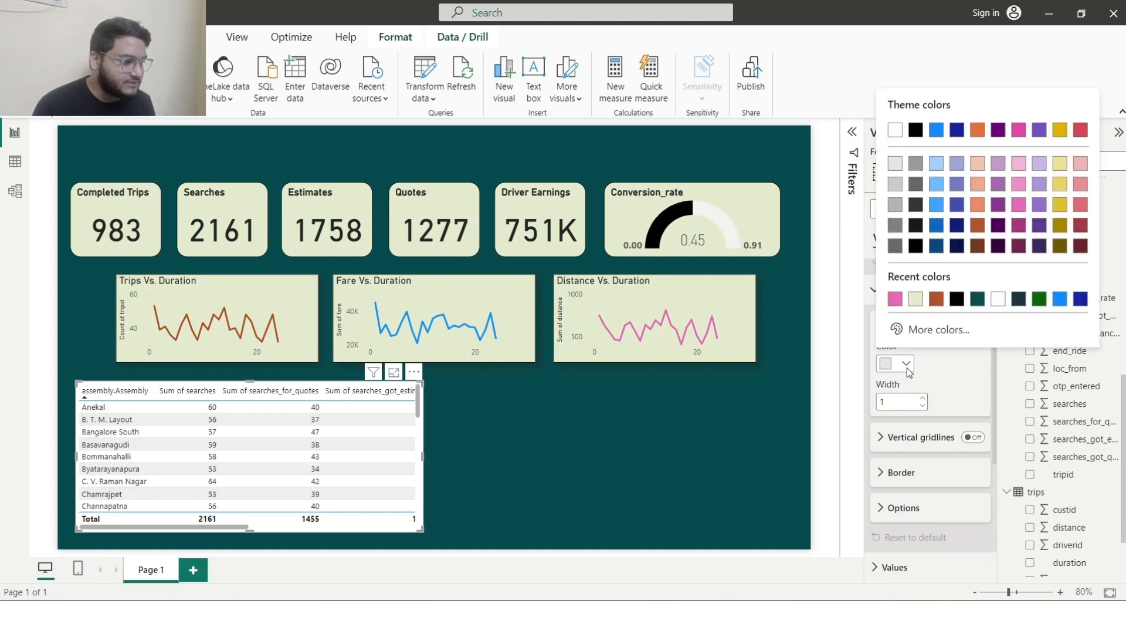
{"action": "left_click", "coordinate": [908, 370]}
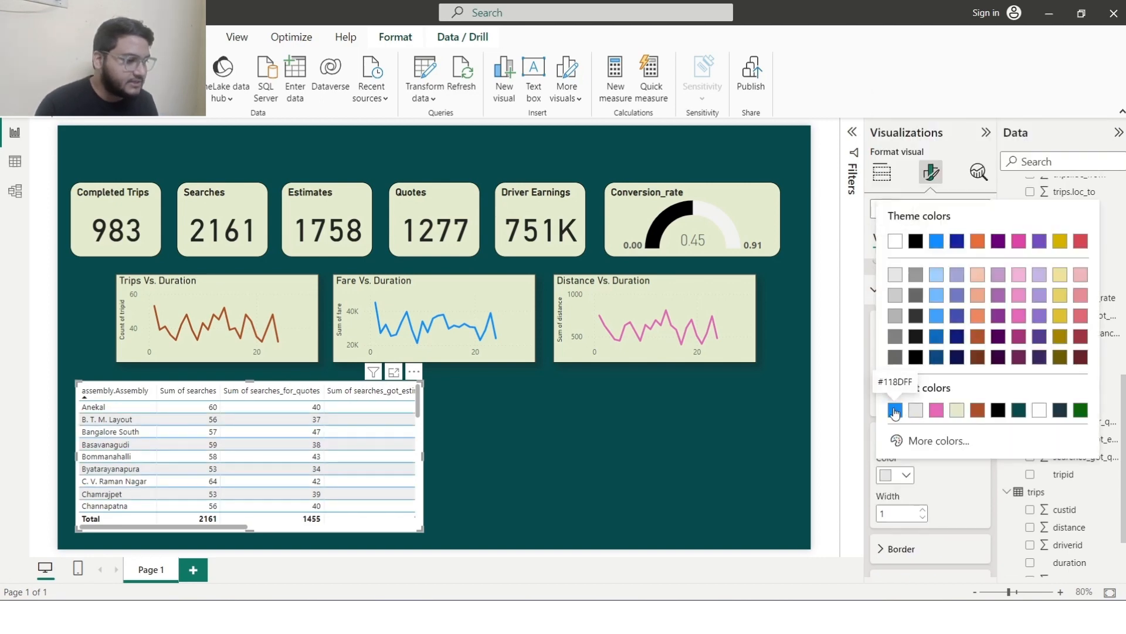
{"action": "left_click", "coordinate": [896, 409]}
- Enable the top, bottom, left and right grid borders for all sections of the assembly table
{"action": "scroll", "coordinate": [939, 487], "scroll_direction": "down", "scroll_amount": 3}
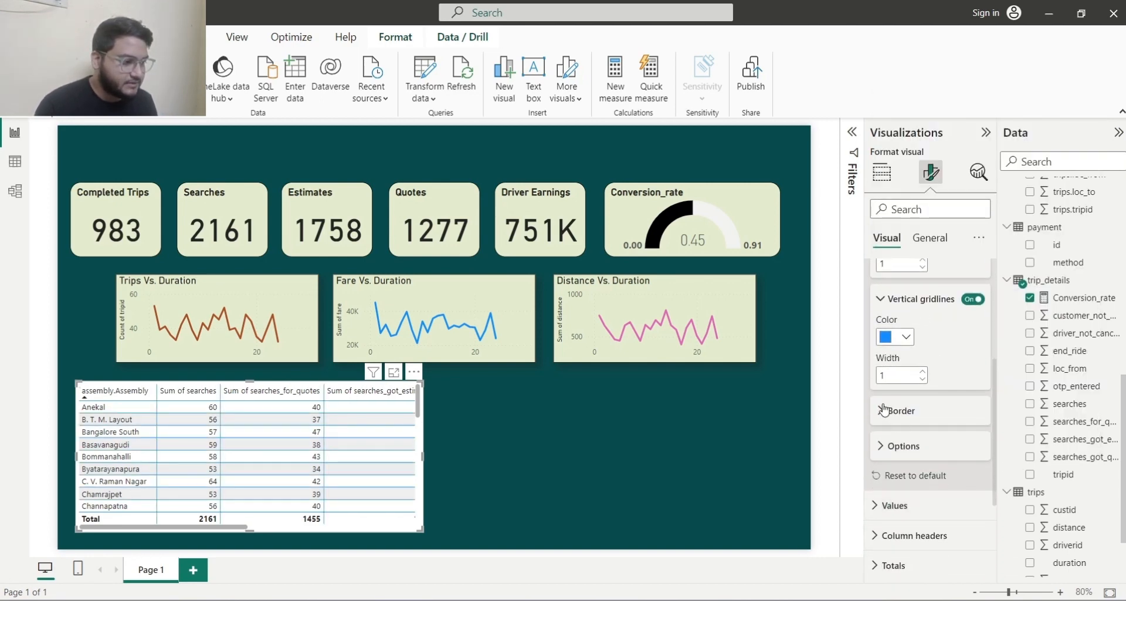
{"action": "left_click", "coordinate": [883, 411]}
{"action": "scroll", "coordinate": [884, 405], "scroll_direction": "down", "scroll_amount": 2}
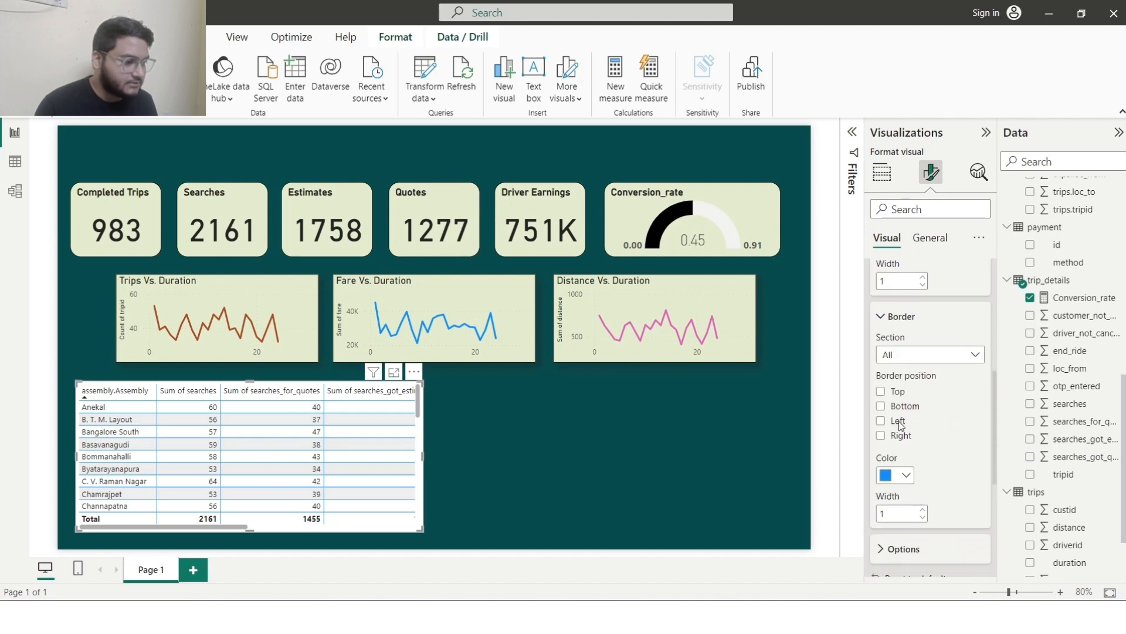
{"action": "left_click", "coordinate": [882, 392]}
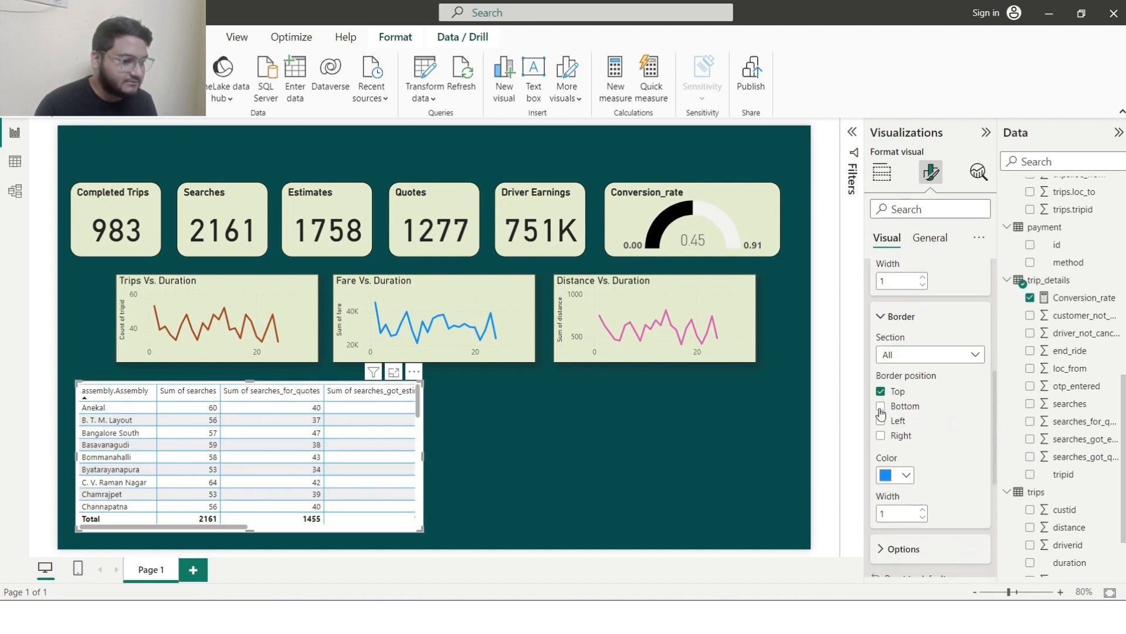
{"action": "left_click", "coordinate": [881, 421]}
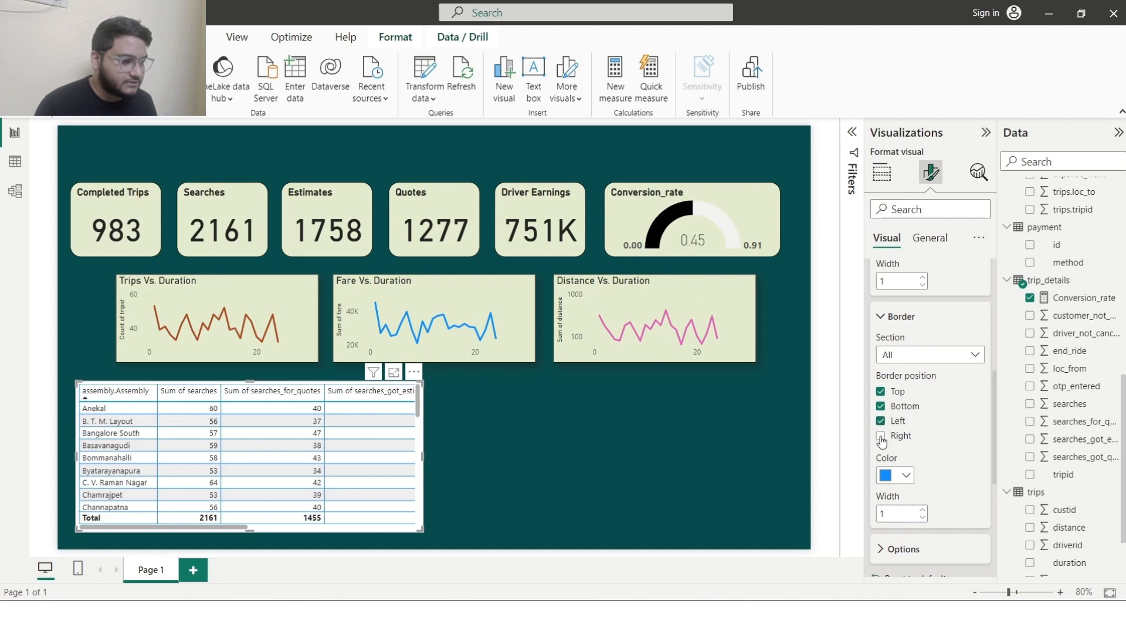
{"action": "left_click", "coordinate": [881, 435]}
- Try bold formatting on the assembly table's values
{"action": "scroll", "coordinate": [881, 441], "scroll_direction": "down", "scroll_amount": 2}
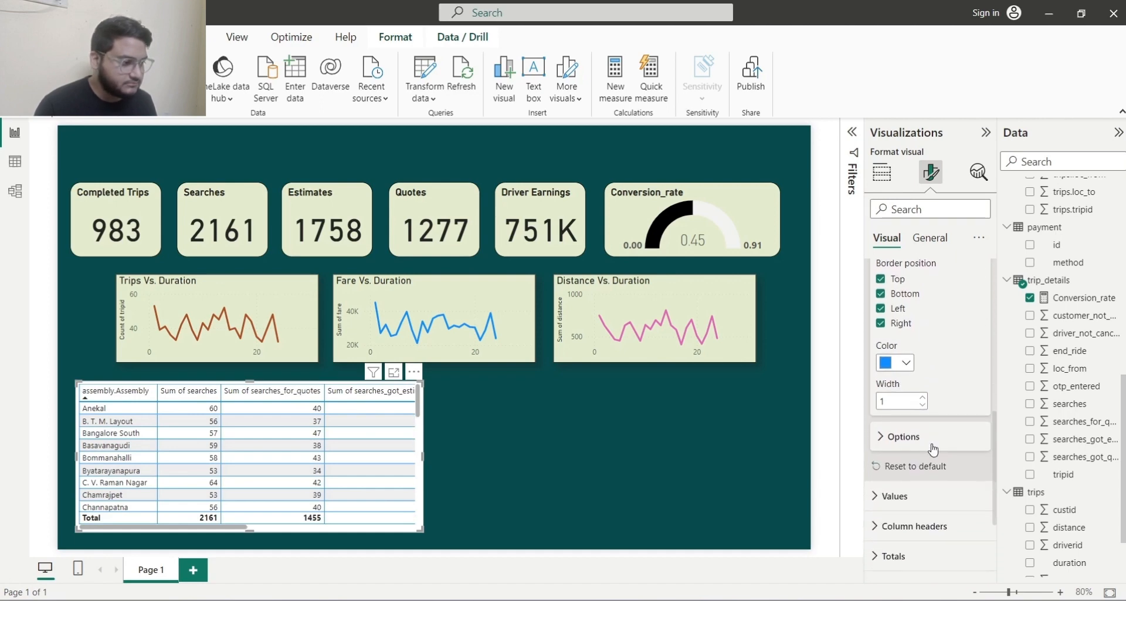
{"action": "left_click", "coordinate": [879, 442]}
{"action": "scroll", "coordinate": [880, 411], "scroll_direction": "down", "scroll_amount": 1}
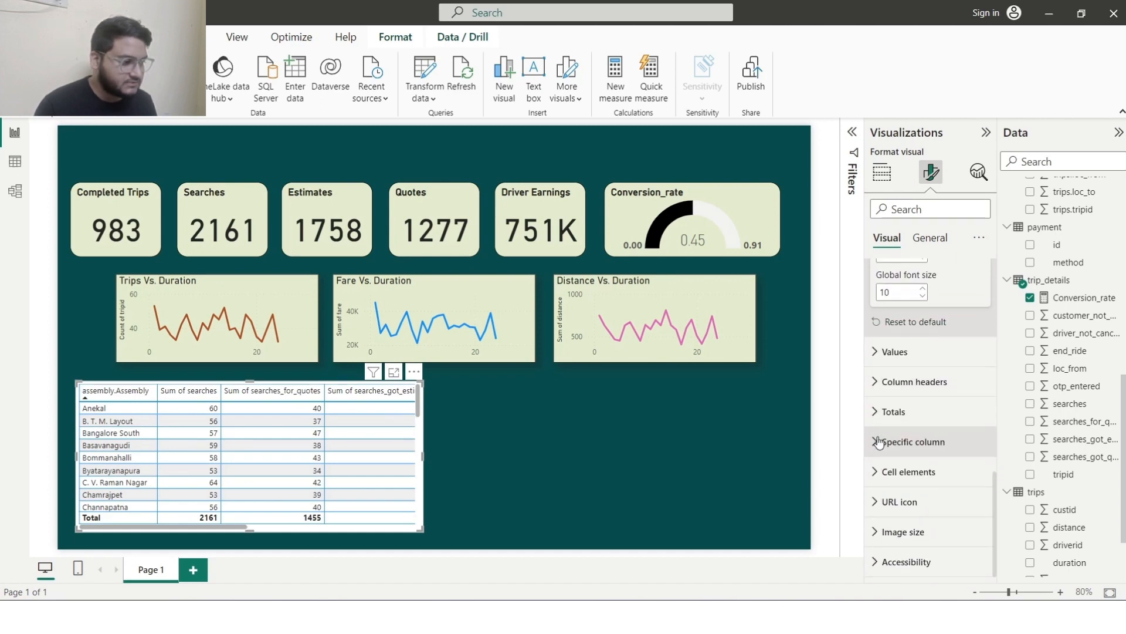
{"action": "left_click", "coordinate": [878, 352]}
{"action": "scroll", "coordinate": [883, 352], "scroll_direction": "down", "scroll_amount": 1}
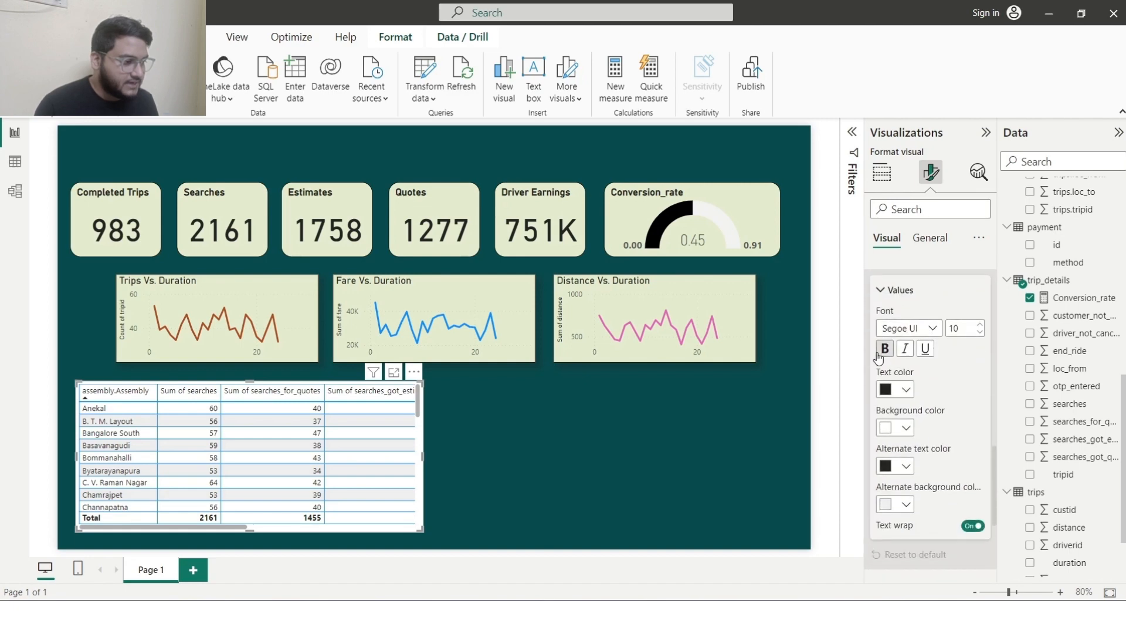
{"action": "left_click", "coordinate": [887, 348]}
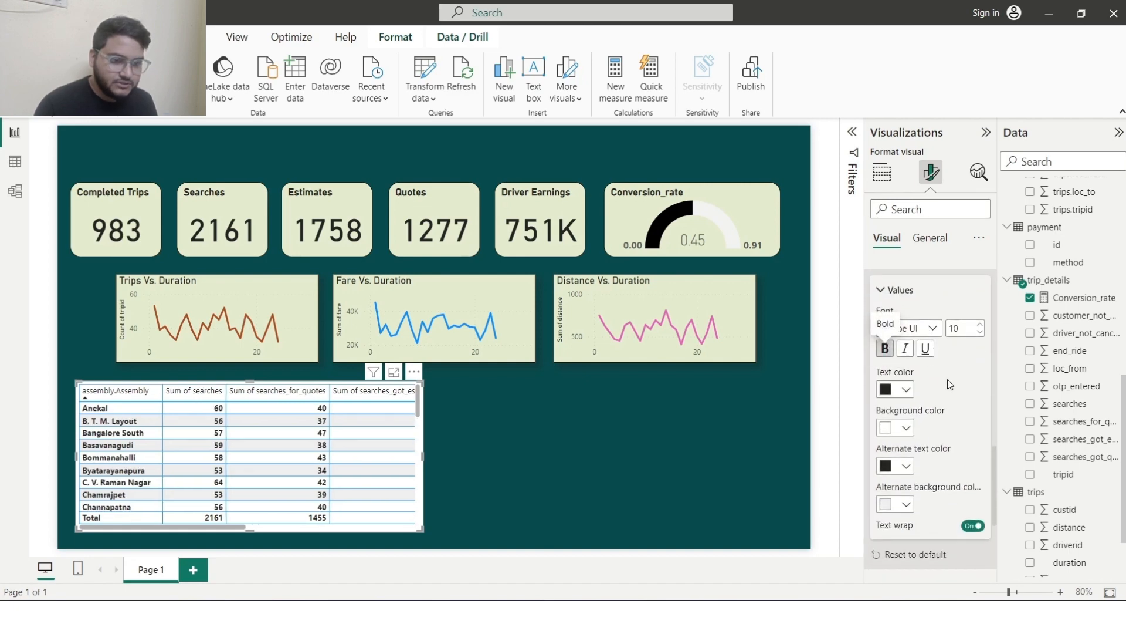
{"action": "scroll", "coordinate": [951, 384], "scroll_direction": "down", "scroll_amount": 3}
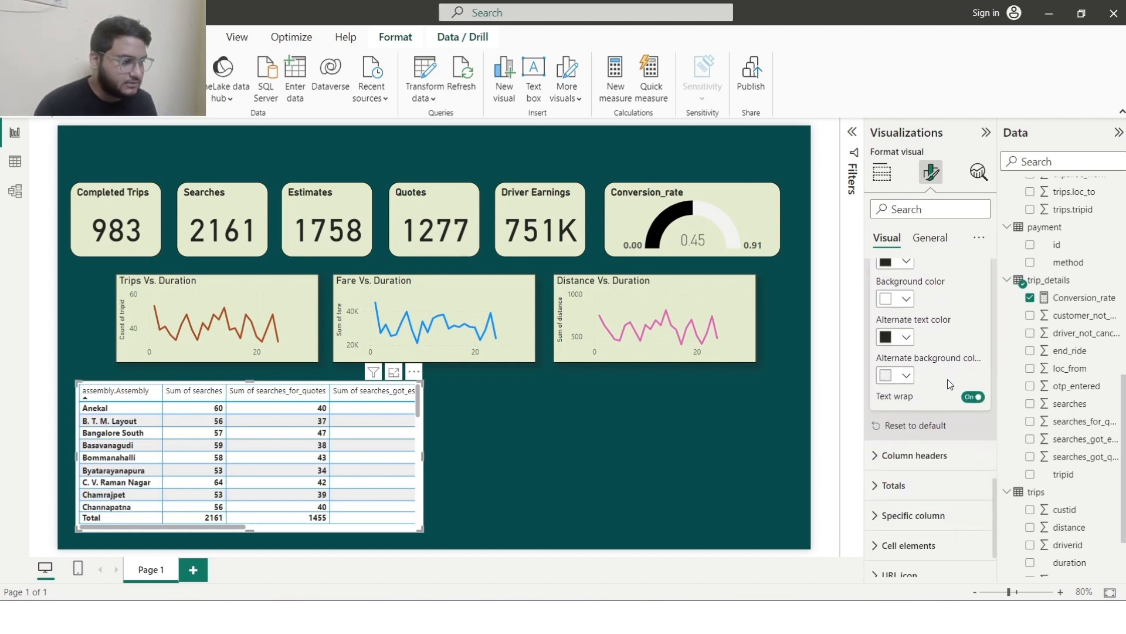
{"action": "scroll", "coordinate": [950, 385], "scroll_direction": "down", "scroll_amount": 1}
{"action": "scroll", "coordinate": [950, 385], "scroll_direction": "up", "scroll_amount": 5}
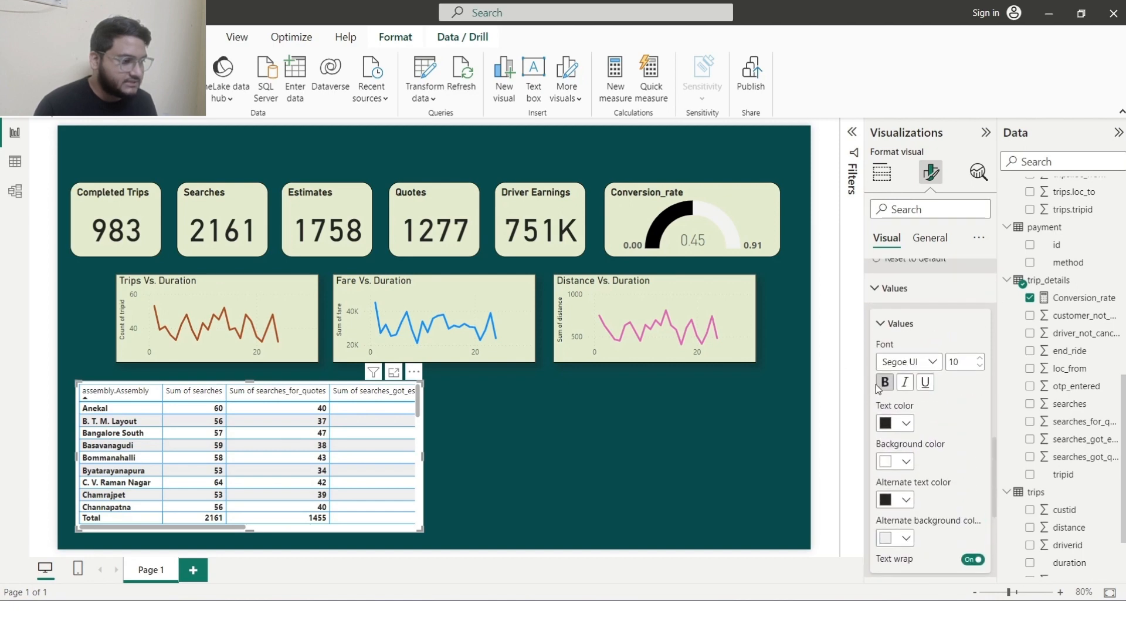
{"action": "left_click", "coordinate": [883, 382]}
- Make the assembly table's column header text bold and deselect the table
{"action": "scroll", "coordinate": [880, 432], "scroll_direction": "down", "scroll_amount": 3}
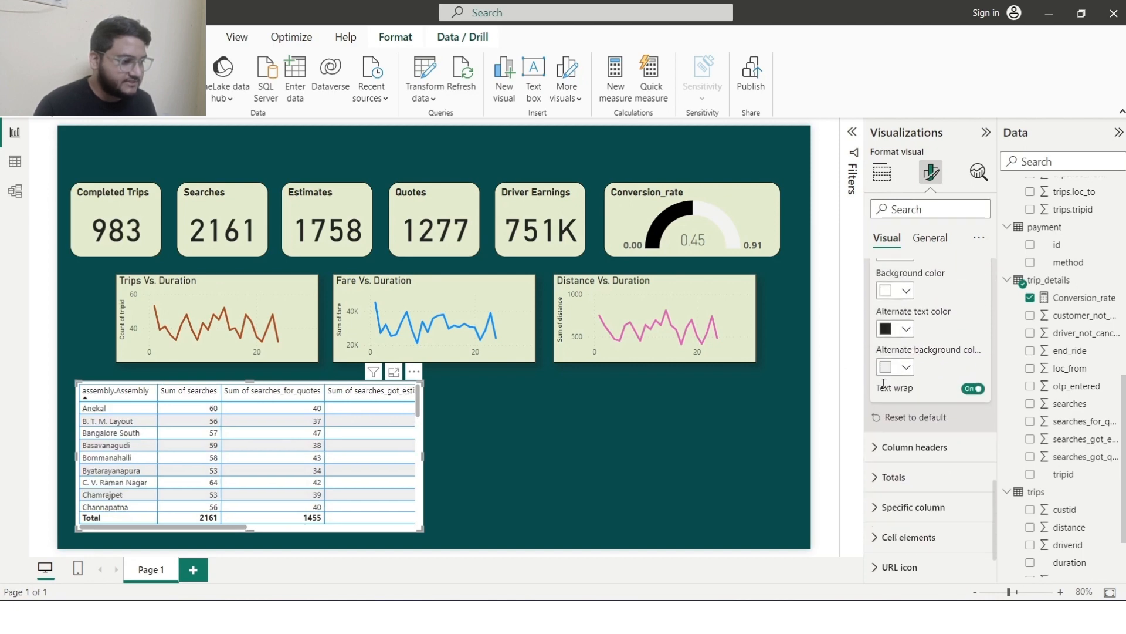
{"action": "left_click", "coordinate": [881, 437]}
{"action": "scroll", "coordinate": [881, 440], "scroll_direction": "down", "scroll_amount": 2}
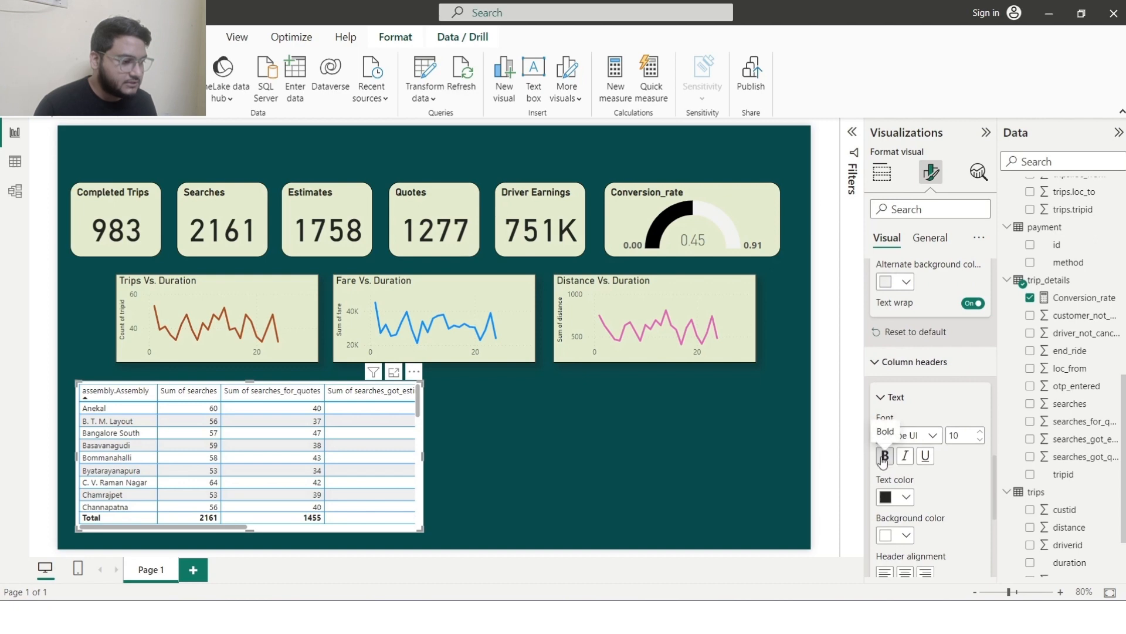
{"action": "left_click", "coordinate": [884, 456]}
{"action": "scroll", "coordinate": [883, 461], "scroll_direction": "down", "scroll_amount": 5}
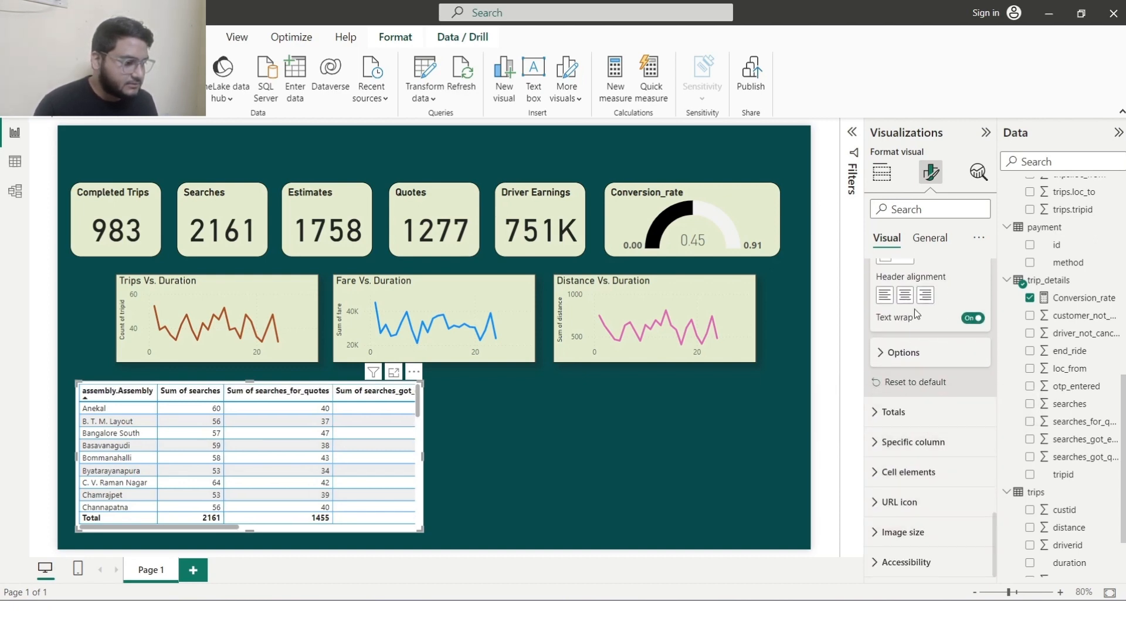
{"action": "left_click", "coordinate": [932, 240]}
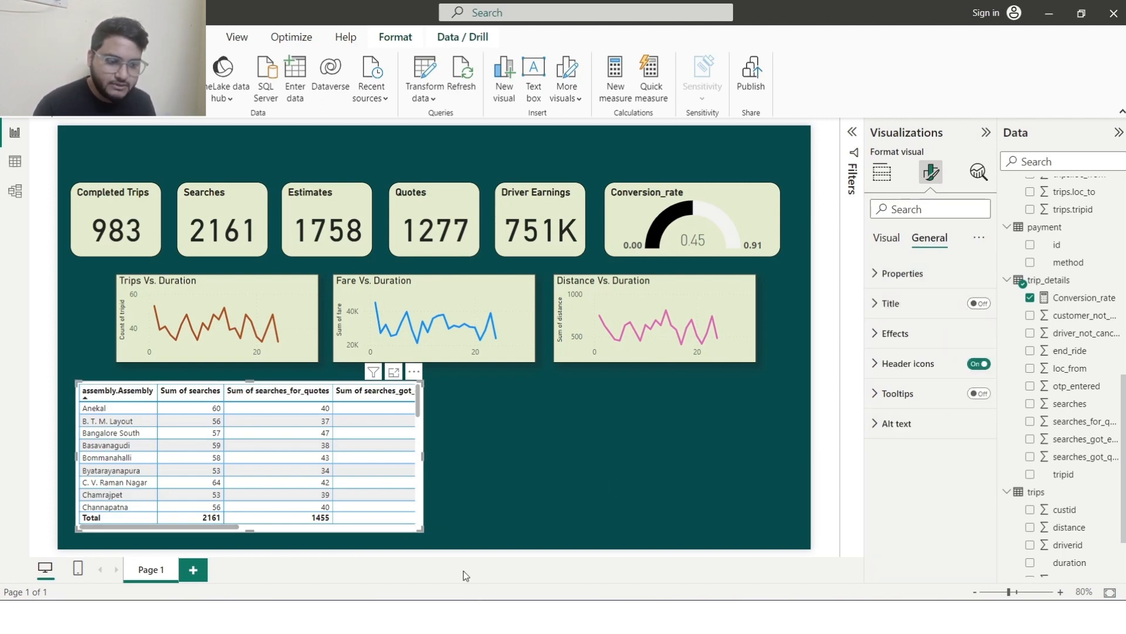
{"action": "left_click", "coordinate": [485, 488]}
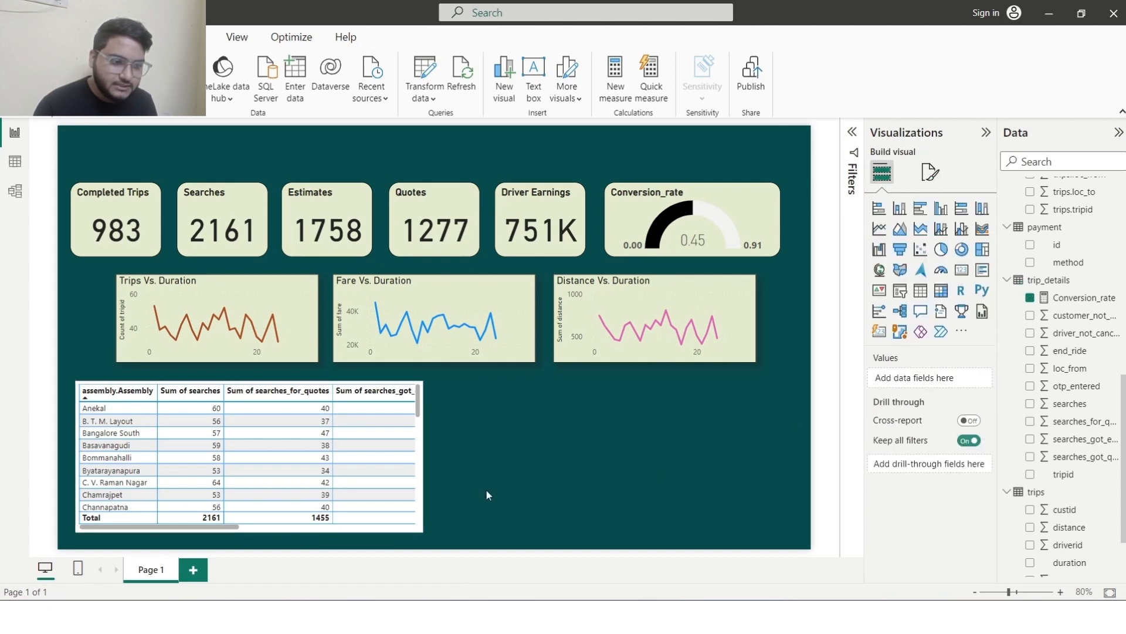
- Switch to the finished Trips Dashboard report, examine the assembly bubbles on its map around Bangalore, and return to the report being built
{"action": "left_click_drag", "start_coordinate": [146, 526], "coordinate": [170, 529]}
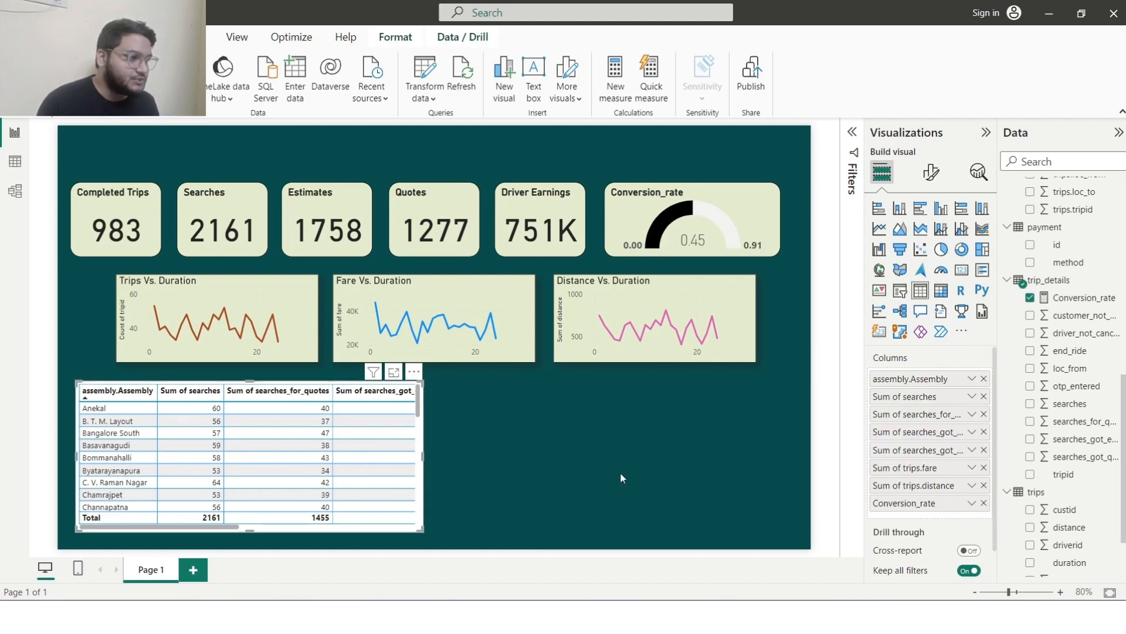
{"action": "scroll", "coordinate": [1124, 405], "scroll_direction": "up", "scroll_amount": 10}
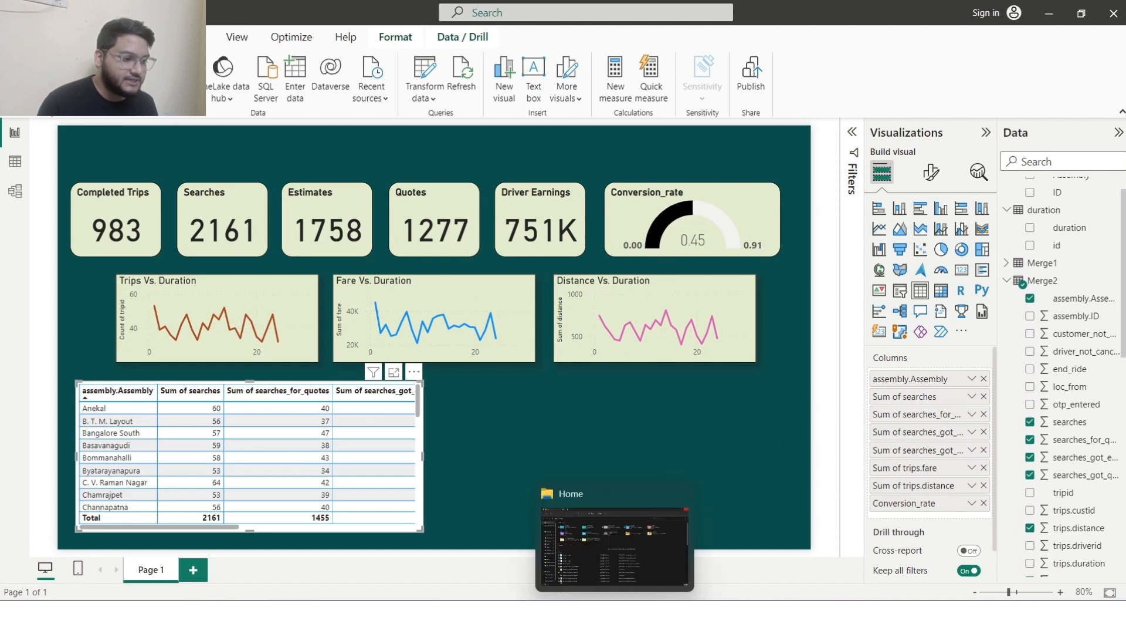
{"action": "mouse_move", "coordinate": [744, 622]}
{"action": "left_click", "coordinate": [665, 546]}
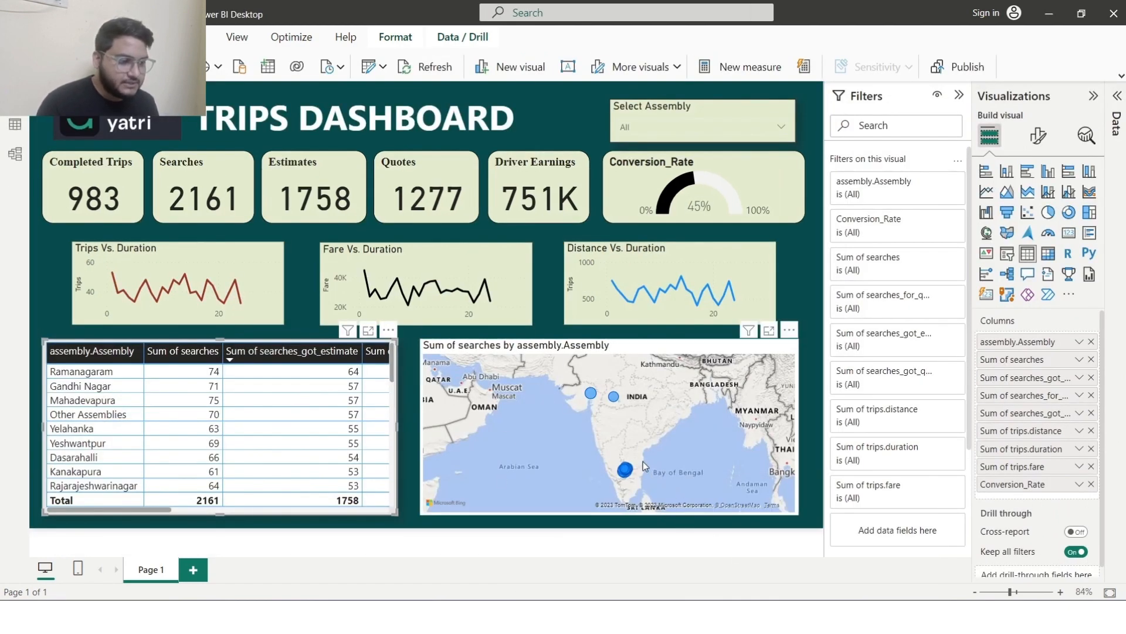
{"action": "scroll", "coordinate": [643, 461], "scroll_direction": "up", "scroll_amount": 5}
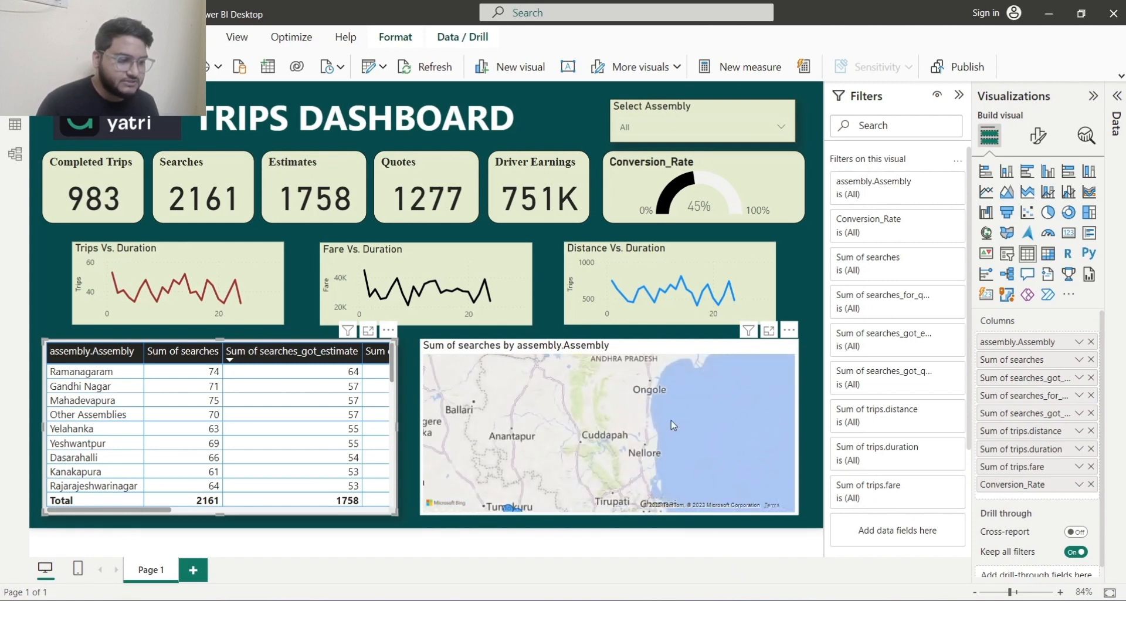
{"action": "left_click_drag", "start_coordinate": [671, 420], "coordinate": [730, 342]}
{"action": "scroll", "coordinate": [615, 385], "scroll_direction": "up", "scroll_amount": 3}
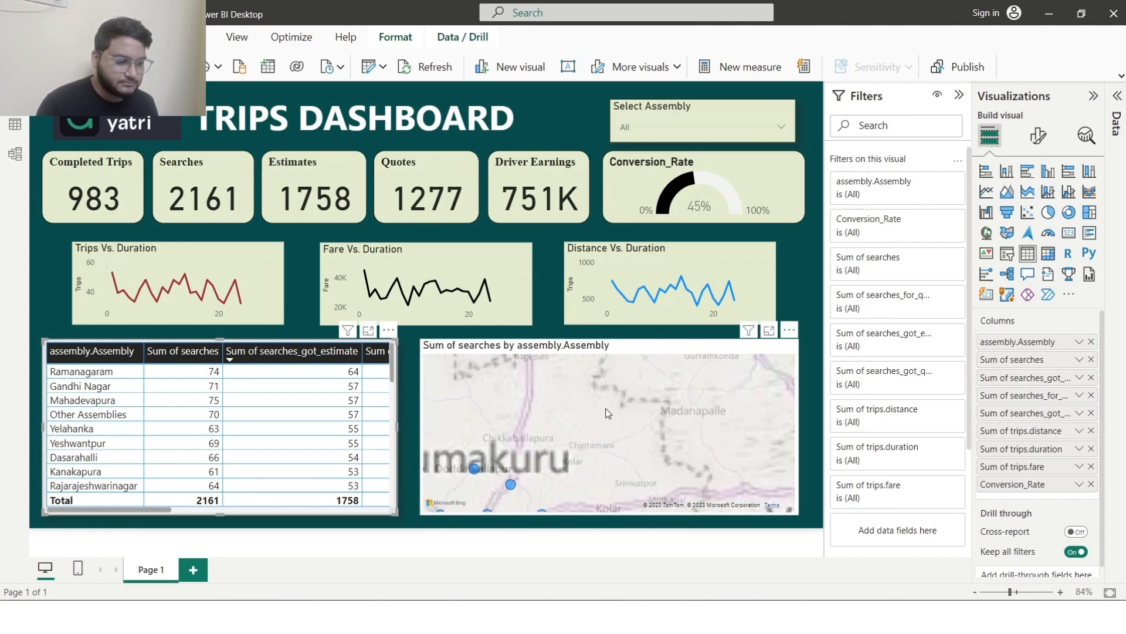
{"action": "left_click_drag", "start_coordinate": [589, 436], "coordinate": [697, 309]}
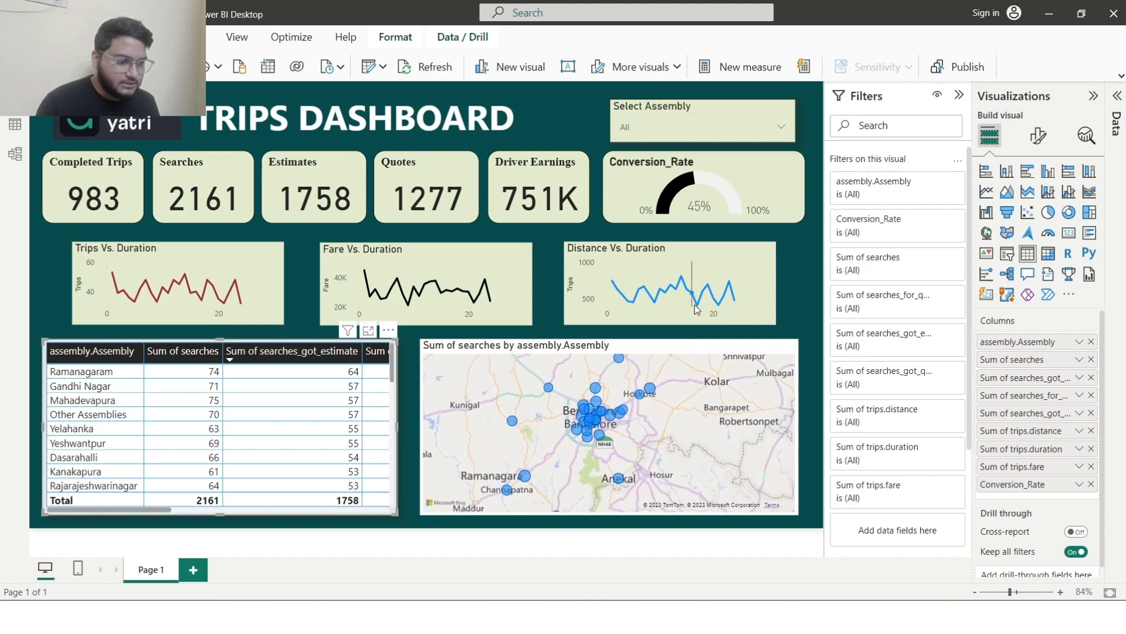
{"action": "mouse_move", "coordinate": [695, 586]}
{"action": "left_click", "coordinate": [795, 585]}
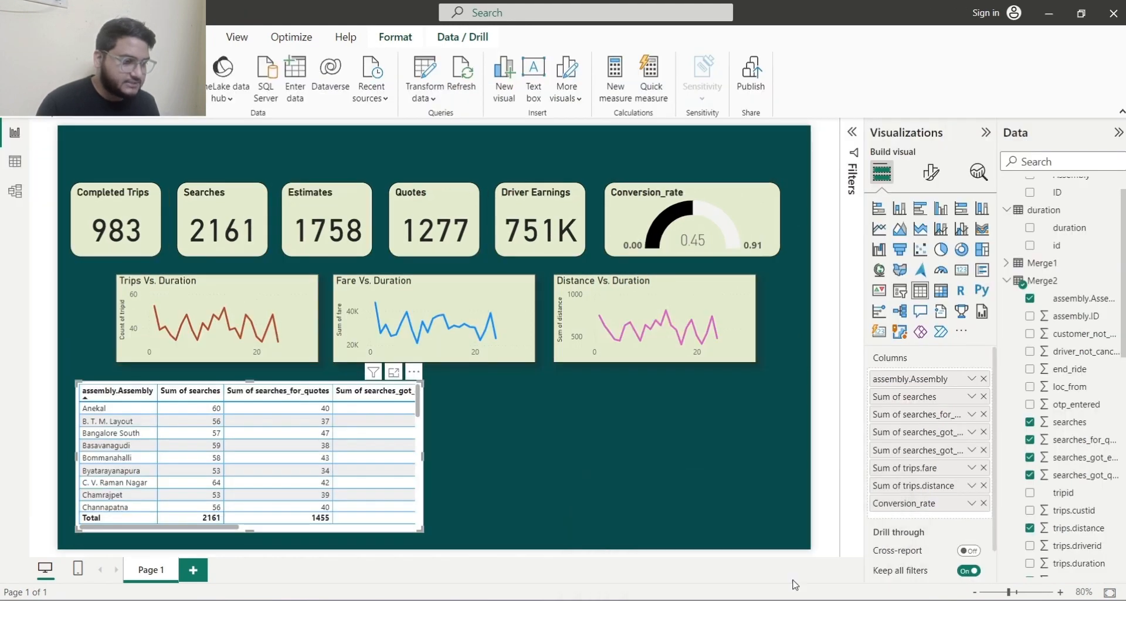
- Add a map visual beside the assembly table, widen it to fill the remaining space, and use assembly.Assembly as its location
{"action": "left_click", "coordinate": [880, 270]}
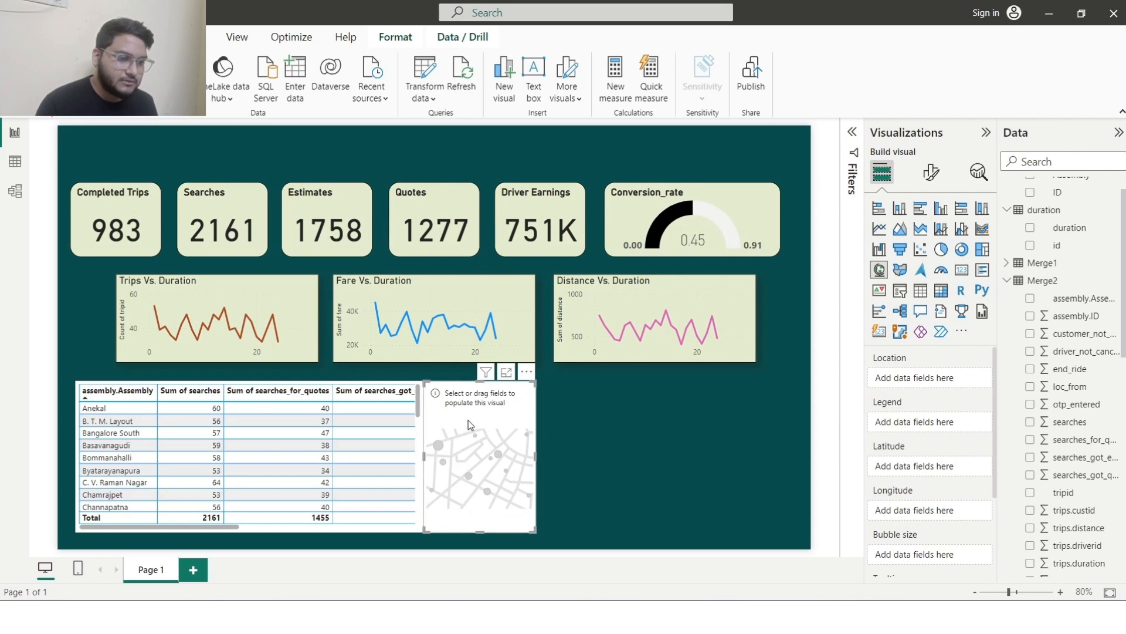
{"action": "left_click_drag", "start_coordinate": [468, 420], "coordinate": [480, 421]}
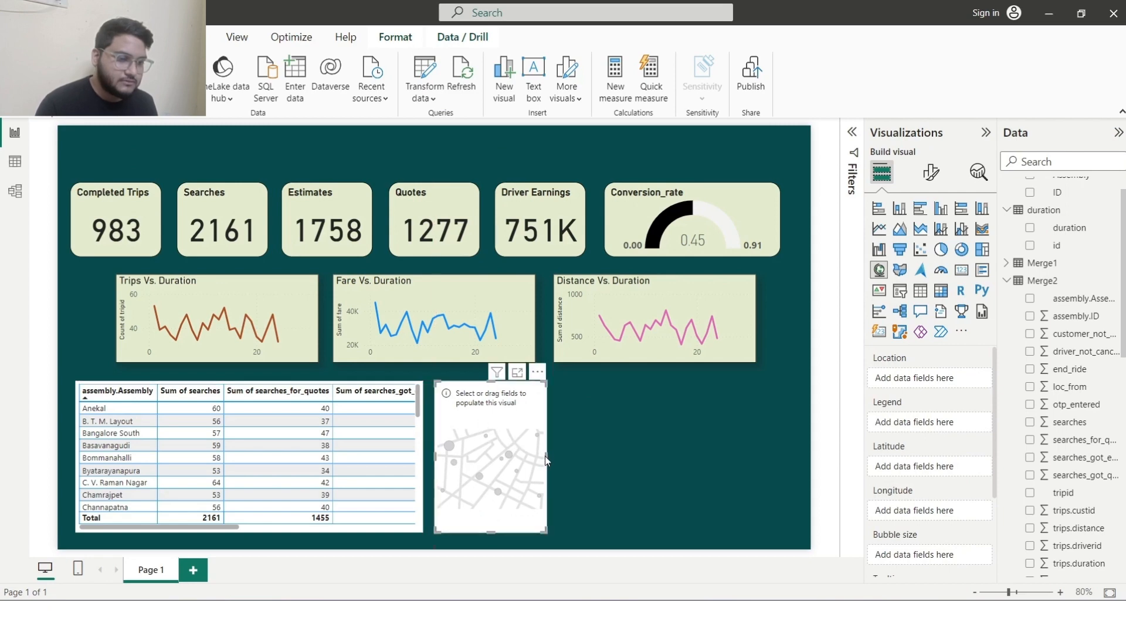
{"action": "left_click_drag", "start_coordinate": [547, 457], "coordinate": [787, 479]}
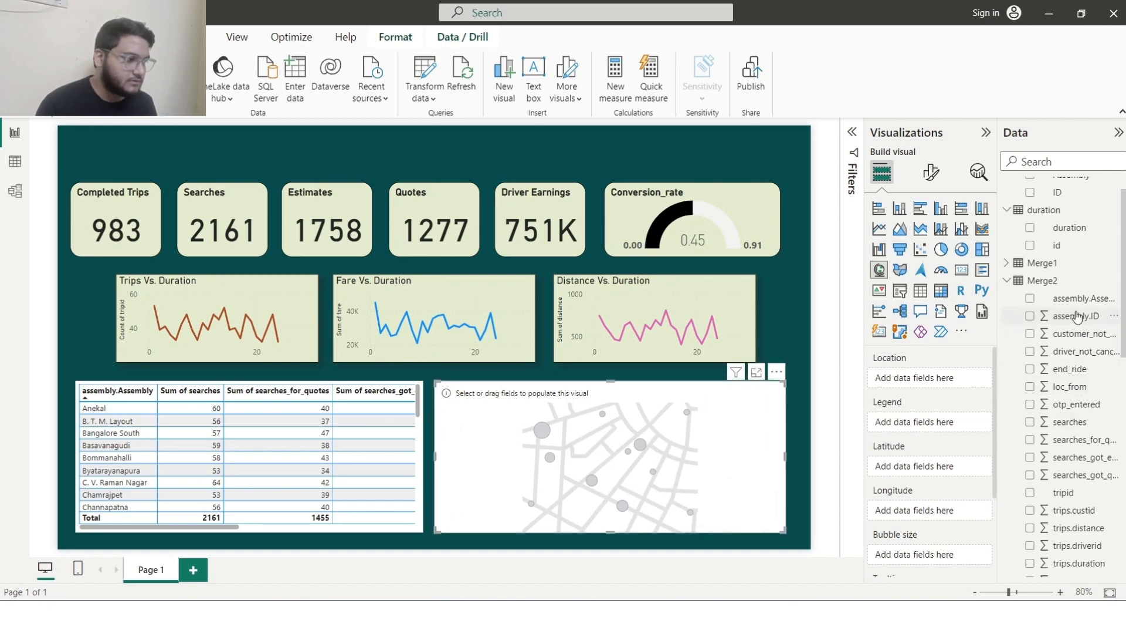
{"action": "left_click_drag", "start_coordinate": [1076, 299], "coordinate": [952, 379]}
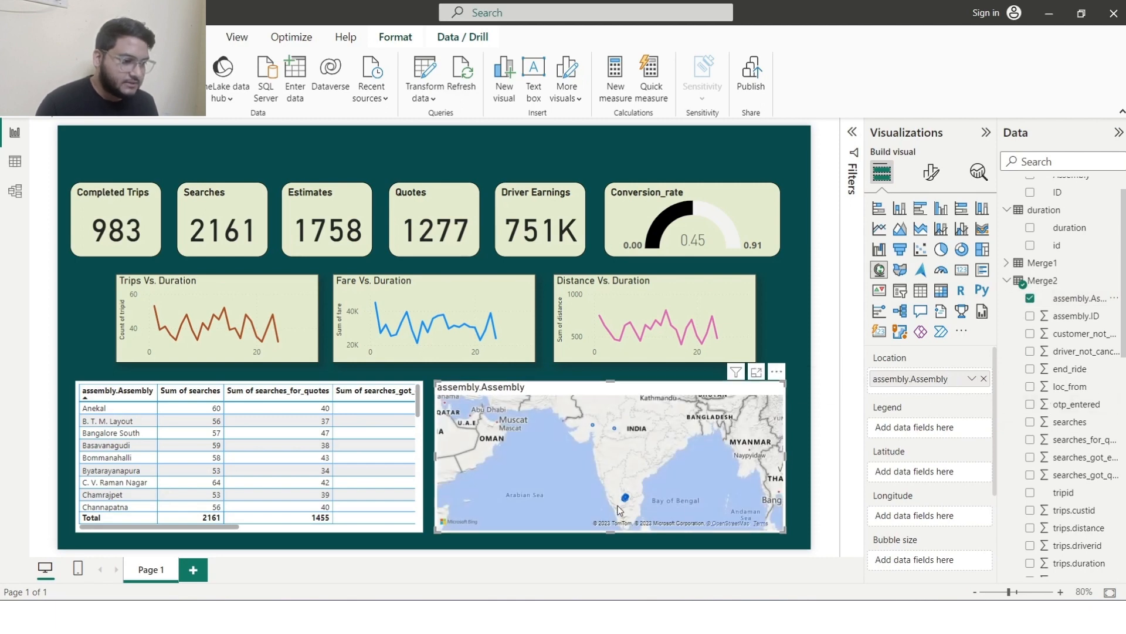
- Examine how the assembly points are spread around Bengaluru on the new map
{"action": "scroll", "coordinate": [624, 512], "scroll_direction": "up", "scroll_amount": 8}
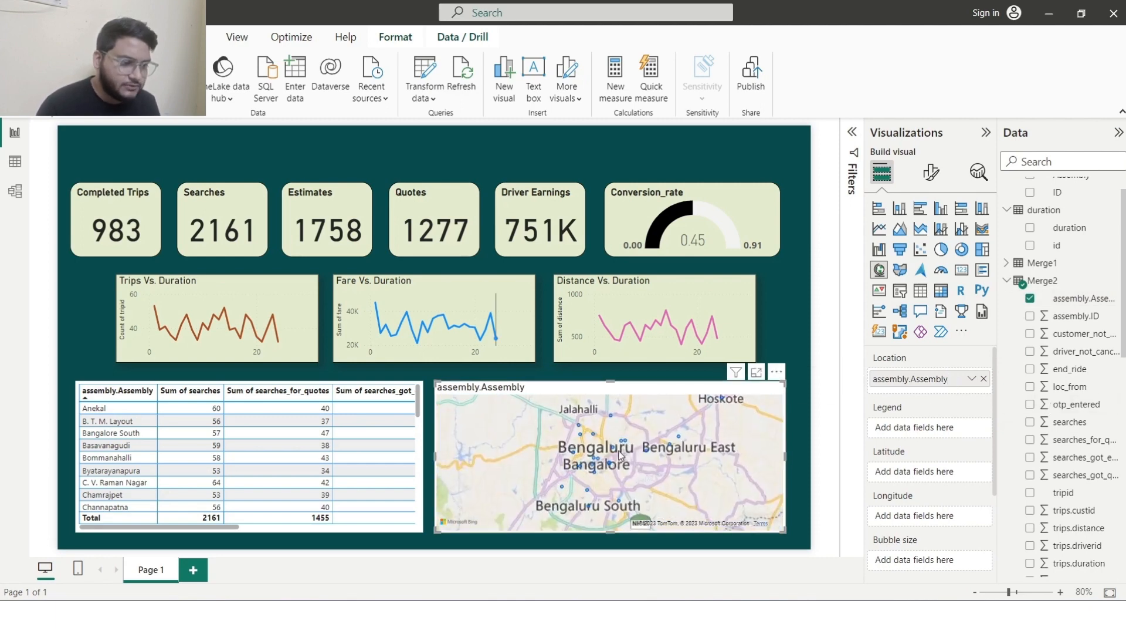
{"action": "scroll", "coordinate": [620, 455], "scroll_direction": "up", "scroll_amount": 2}
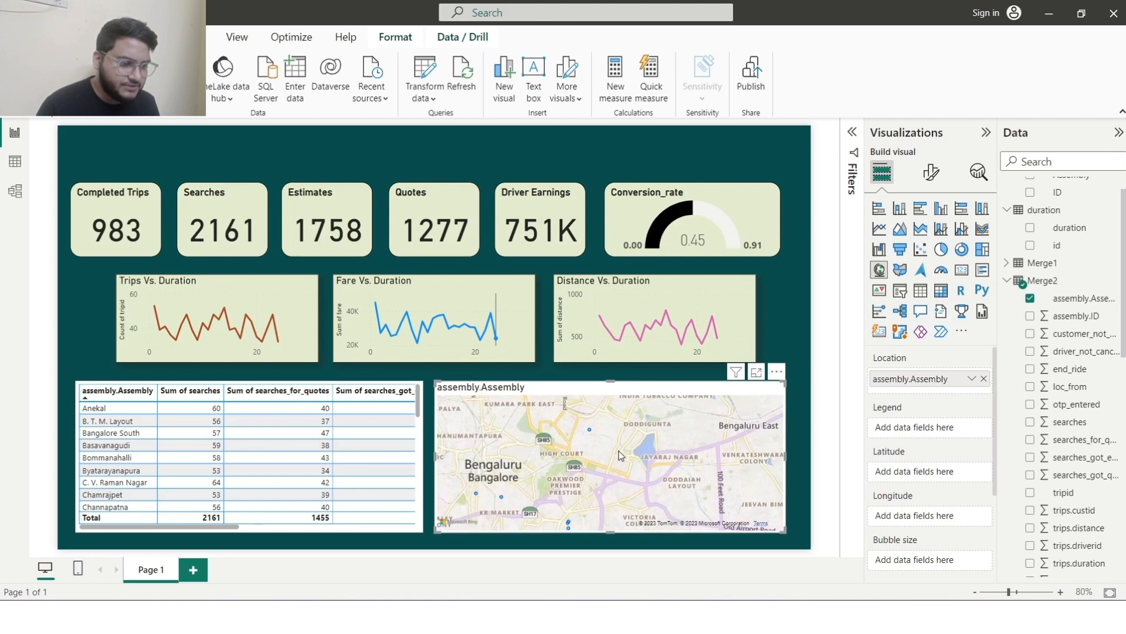
{"action": "left_click_drag", "start_coordinate": [582, 515], "coordinate": [636, 351]}
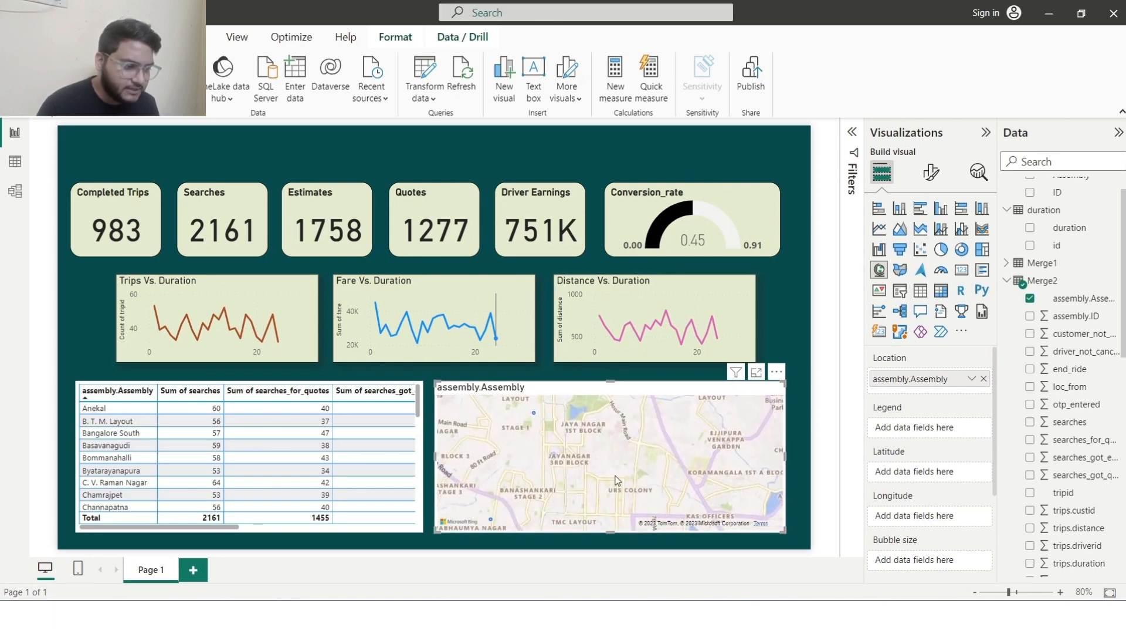
{"action": "scroll", "coordinate": [617, 480], "scroll_direction": "down", "scroll_amount": 3}
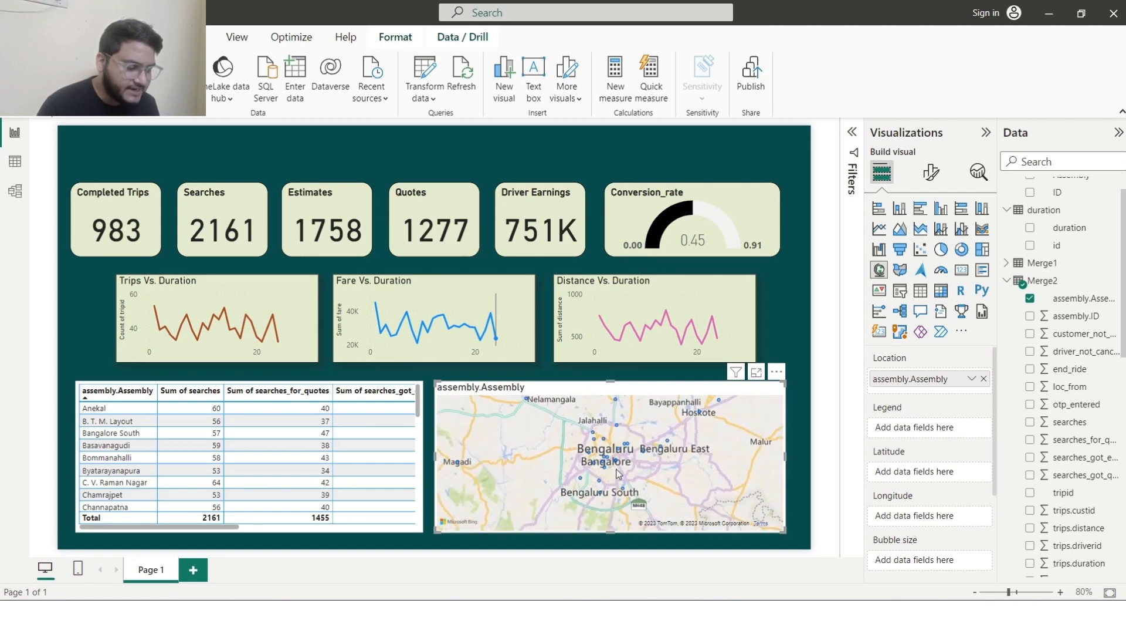
{"action": "scroll", "coordinate": [617, 473], "scroll_direction": "down", "scroll_amount": 2}
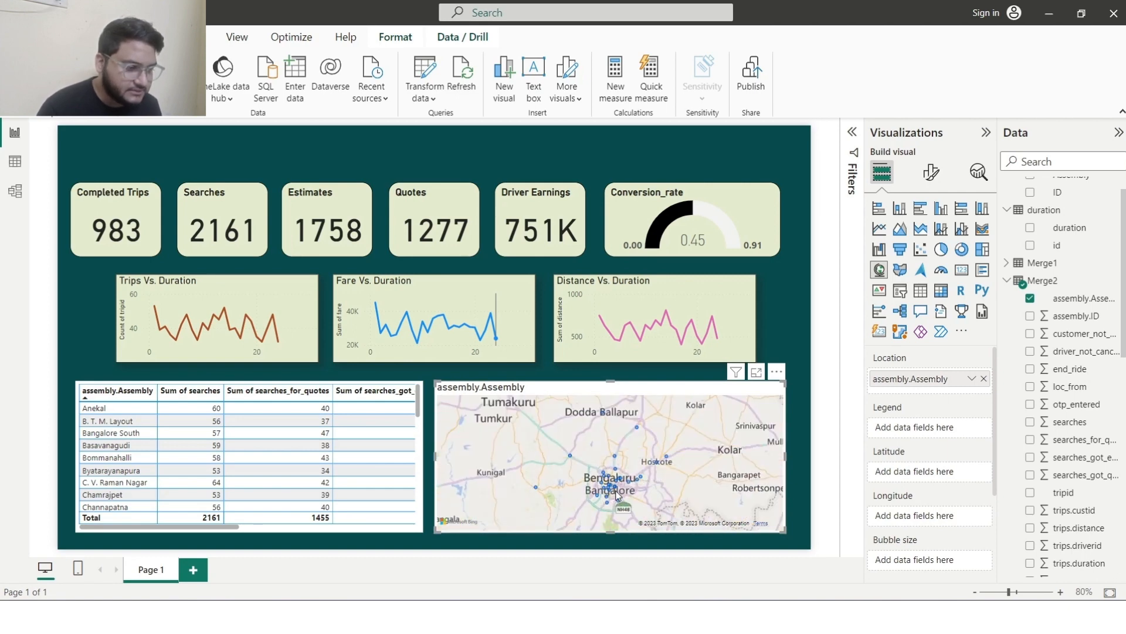
{"action": "scroll", "coordinate": [616, 495], "scroll_direction": "up", "scroll_amount": 2}
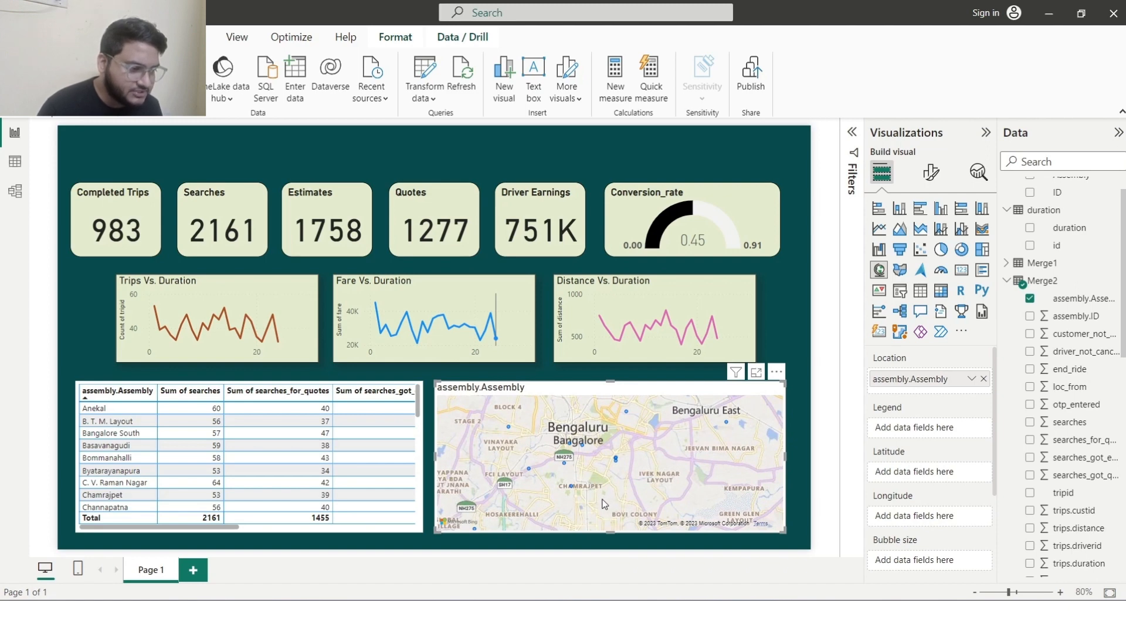
{"action": "scroll", "coordinate": [604, 504], "scroll_direction": "down", "scroll_amount": 1}
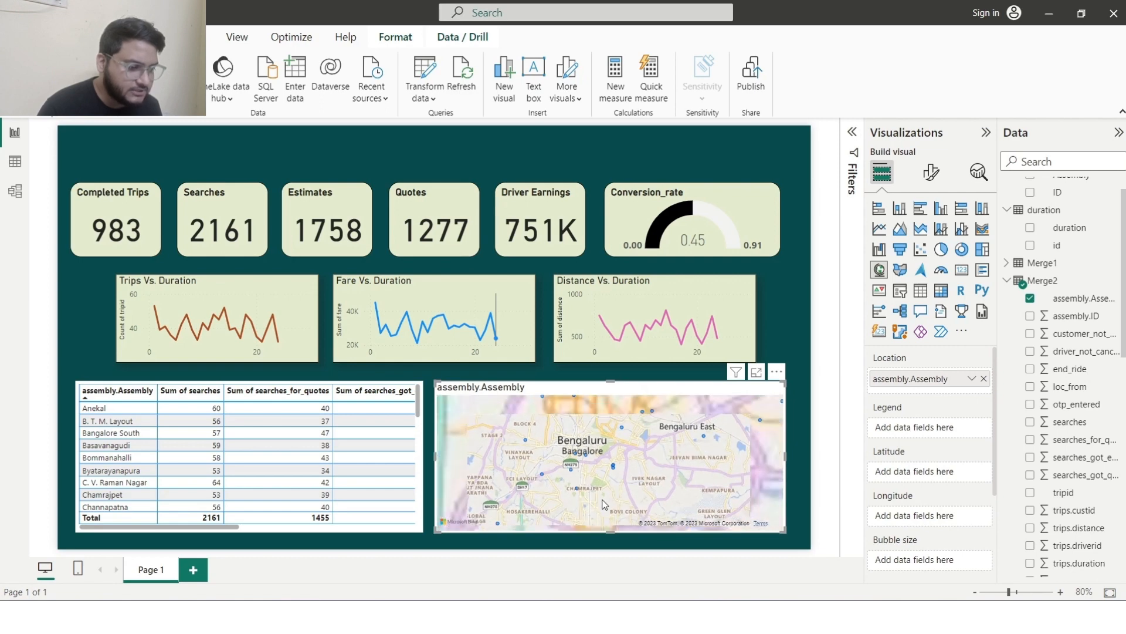
- Add the tripid field from Merge2 to the map's tooltips as a count
{"action": "scroll", "coordinate": [992, 563], "scroll_direction": "down", "scroll_amount": 3}
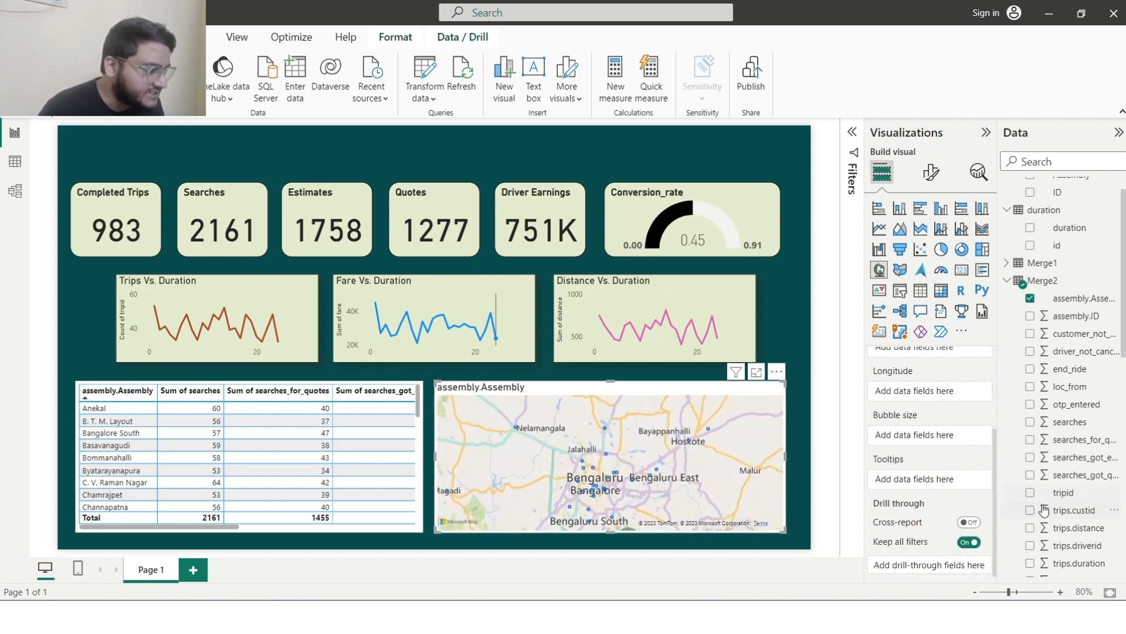
{"action": "scroll", "coordinate": [1083, 521], "scroll_direction": "down", "scroll_amount": 2}
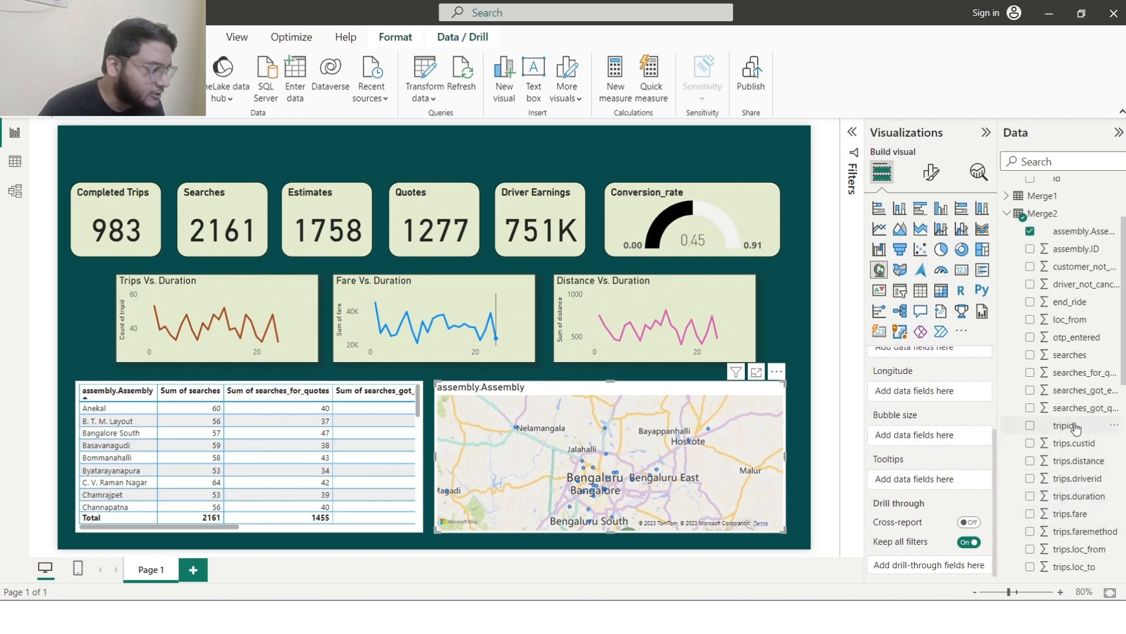
{"action": "left_click_drag", "start_coordinate": [1079, 426], "coordinate": [939, 481]}
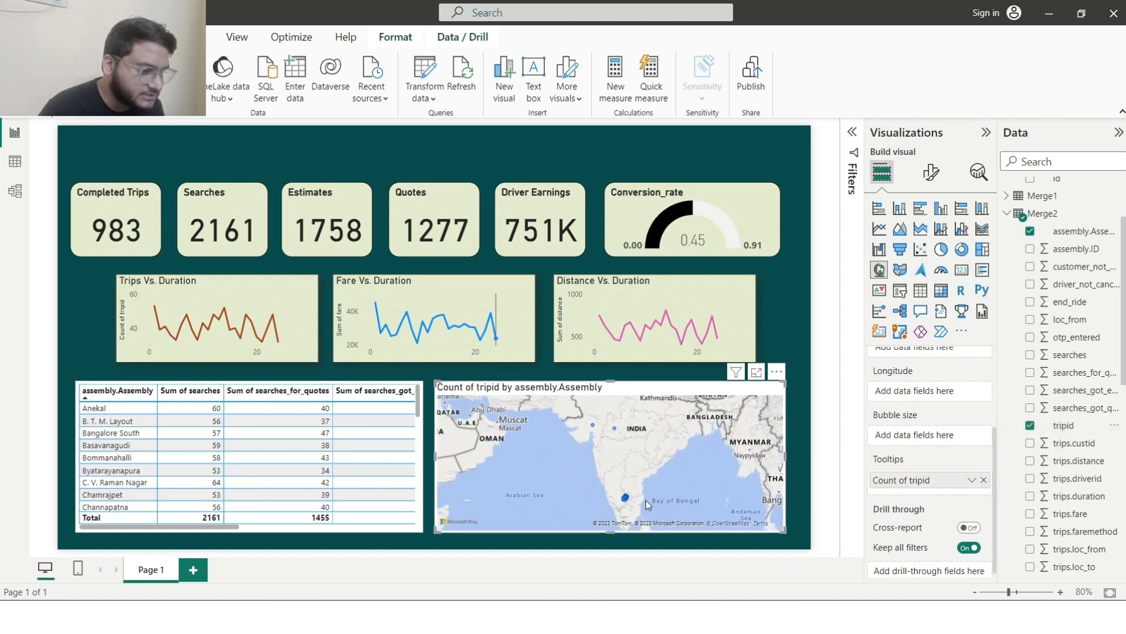
- Inspect the assembly points around Bengaluru on the map with its trip count tooltip
{"action": "scroll", "coordinate": [583, 484], "scroll_direction": "up", "scroll_amount": 4}
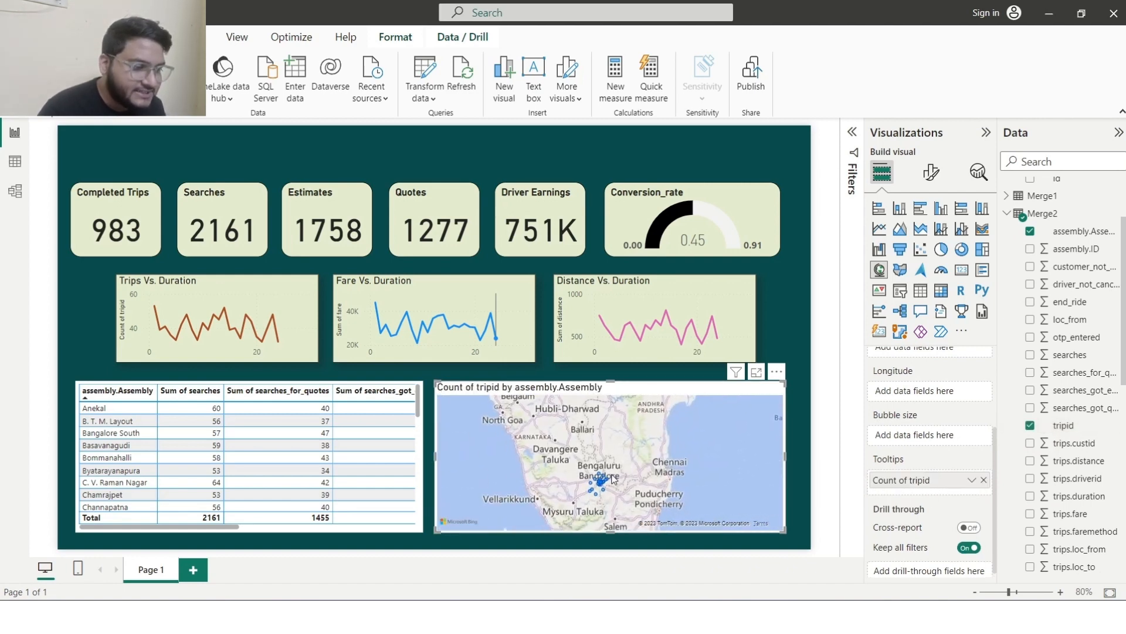
{"action": "scroll", "coordinate": [599, 481], "scroll_direction": "up", "scroll_amount": 3}
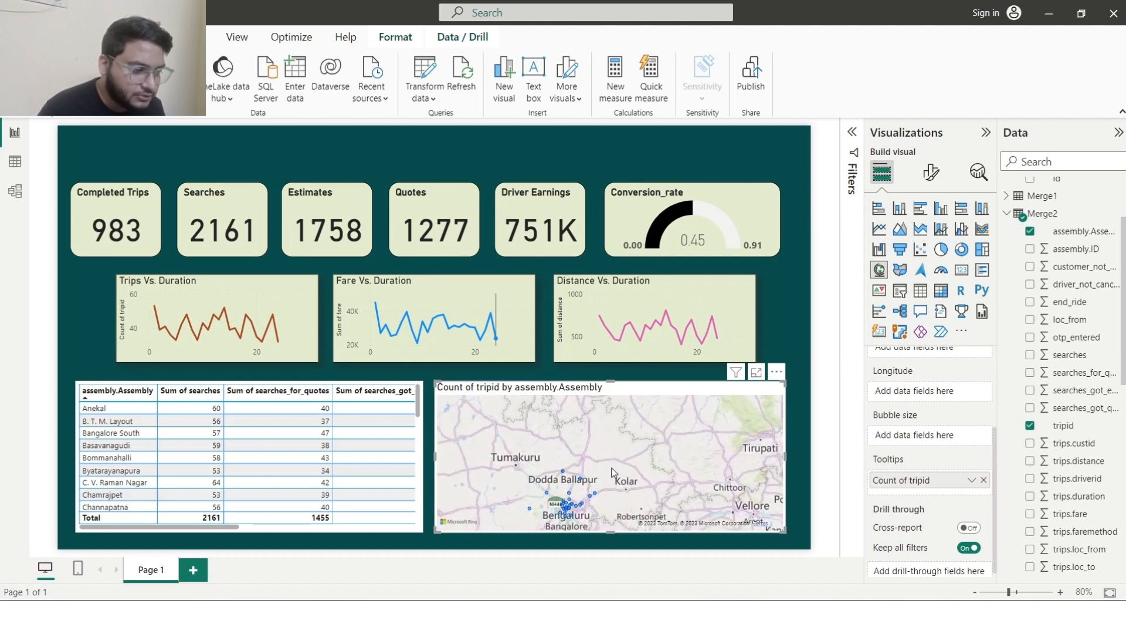
{"action": "left_click_drag", "start_coordinate": [612, 472], "coordinate": [653, 413]}
{"action": "scroll", "coordinate": [612, 432], "scroll_direction": "up", "scroll_amount": 3}
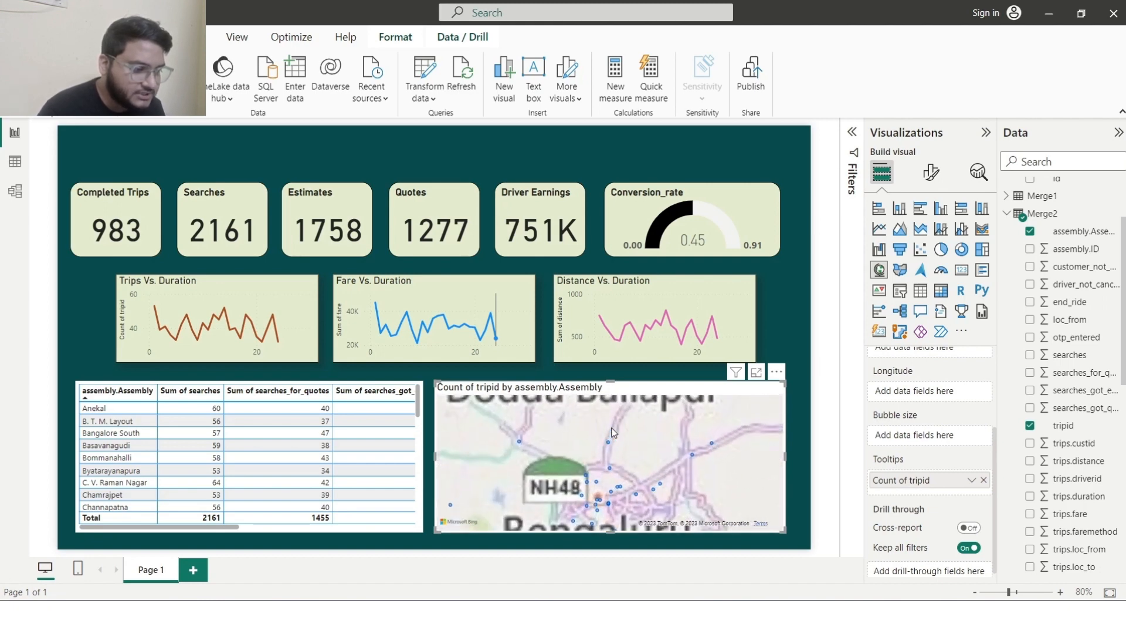
{"action": "scroll", "coordinate": [620, 507], "scroll_direction": "up", "scroll_amount": 2}
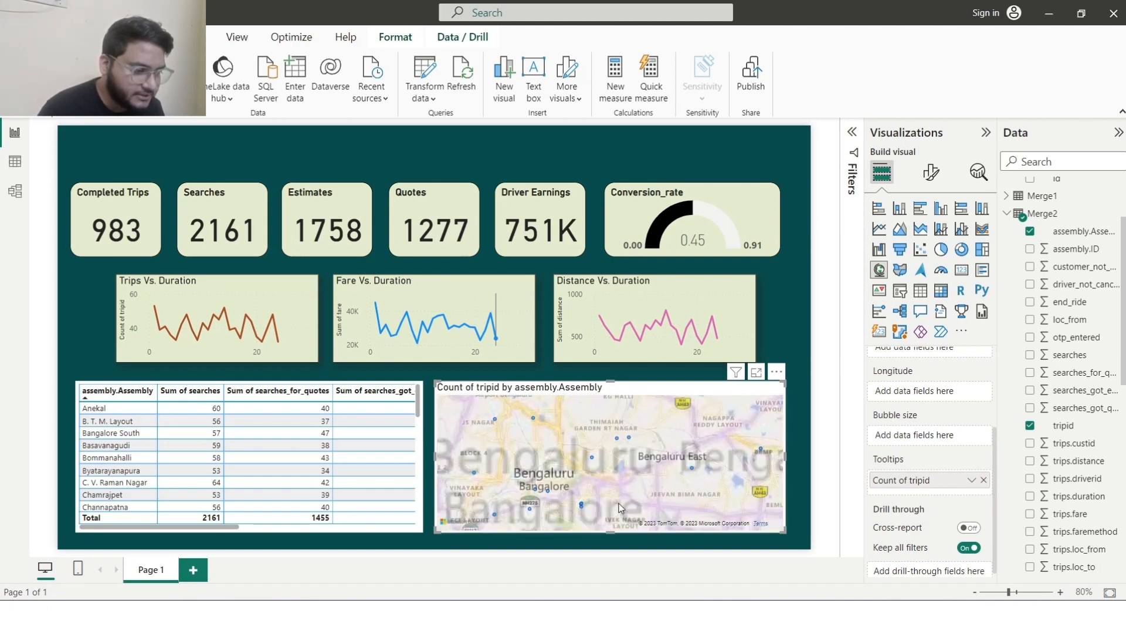
{"action": "left_click_drag", "start_coordinate": [622, 507], "coordinate": [678, 511]}
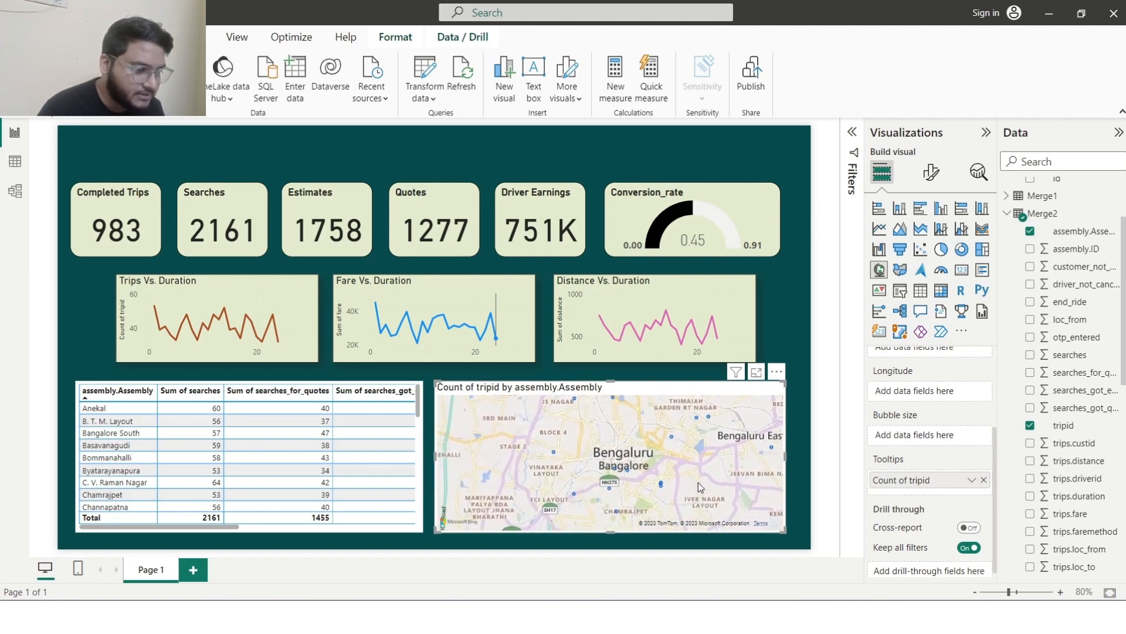
{"action": "scroll", "coordinate": [699, 487], "scroll_direction": "down", "scroll_amount": 3}
{"action": "left_click_drag", "start_coordinate": [699, 487], "coordinate": [621, 476]}
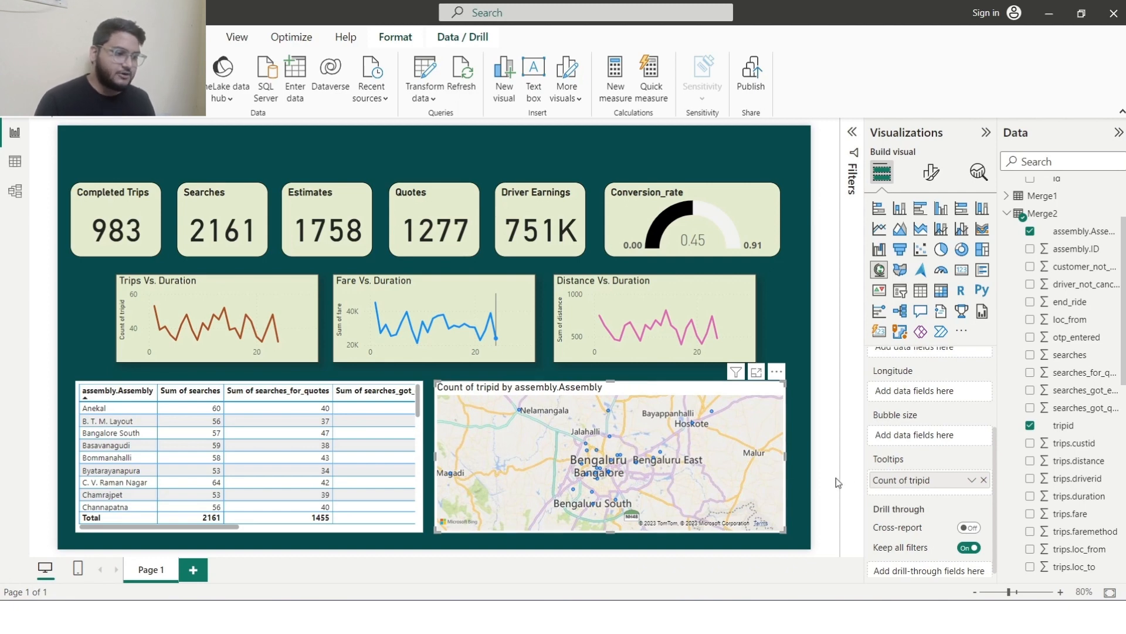
- Switch to the Namma Yatri Open page in the browser, examine its Bangalore assembly map, and return to the untitled Power BI report
{"action": "left_click", "coordinate": [713, 616]}
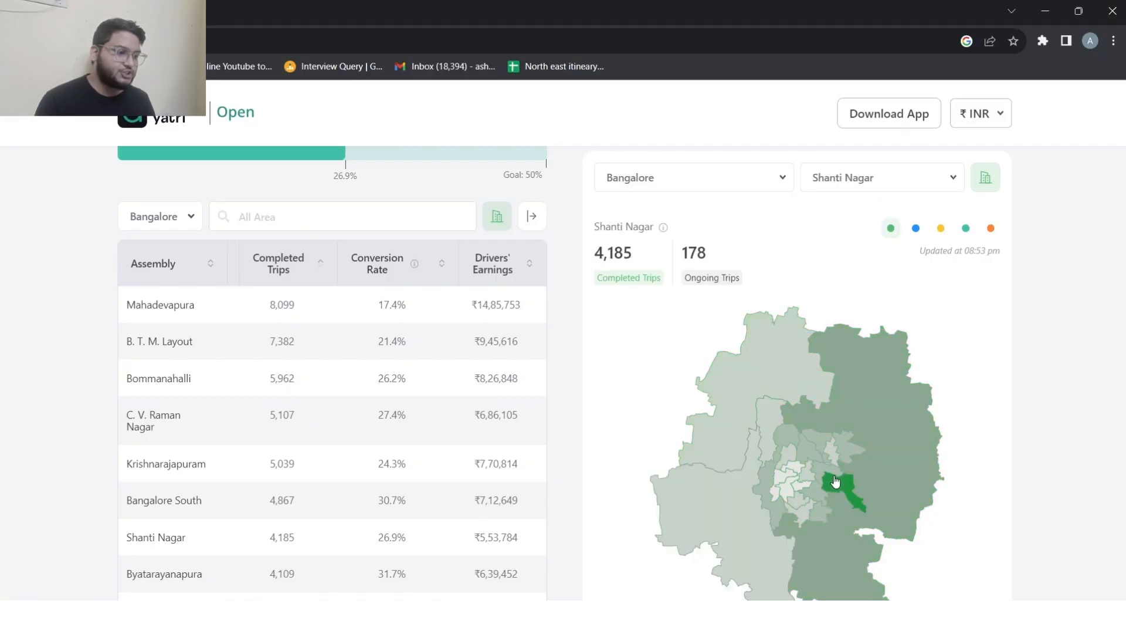
{"action": "scroll", "coordinate": [834, 481], "scroll_direction": "down", "scroll_amount": 7}
{"action": "scroll", "coordinate": [834, 482], "scroll_direction": "up", "scroll_amount": 3}
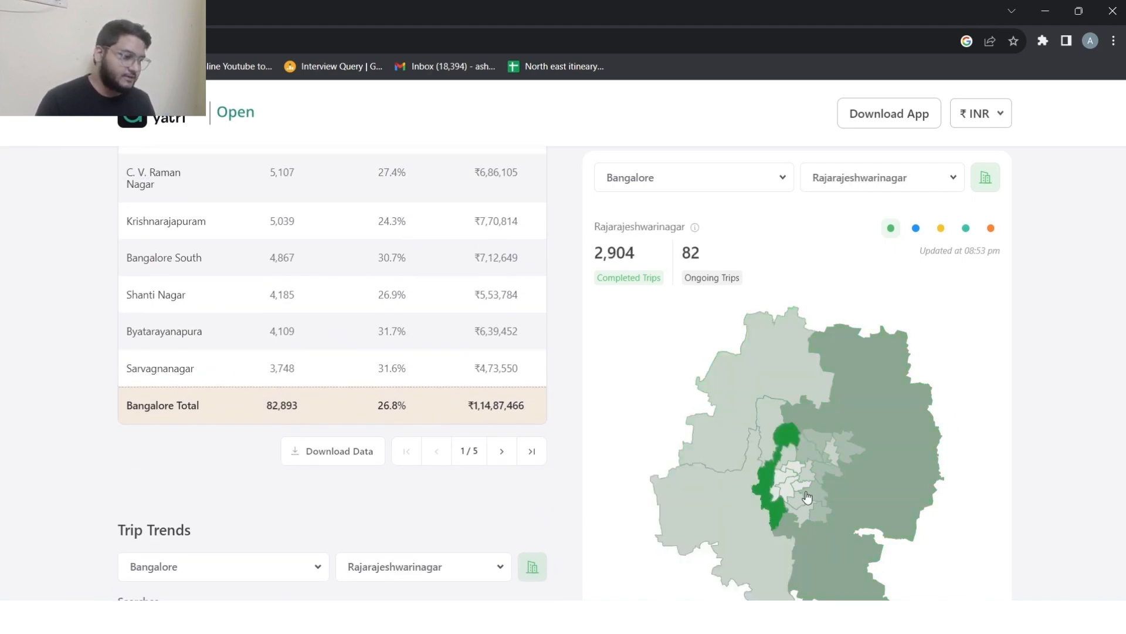
{"action": "mouse_move", "coordinate": [745, 616]}
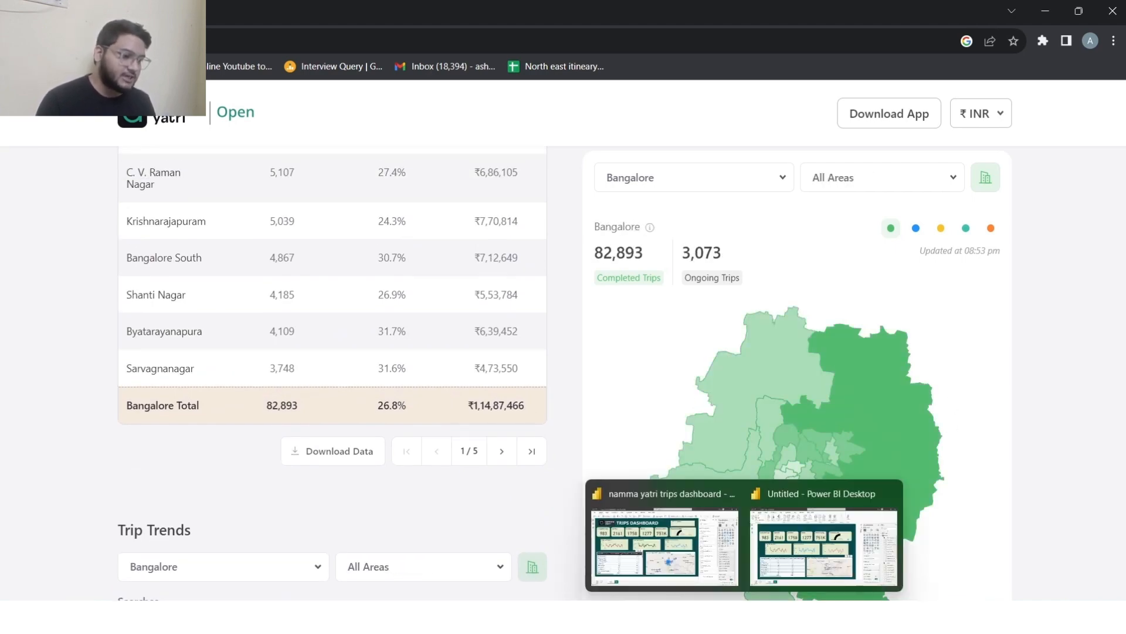
{"action": "left_click", "coordinate": [788, 567]}
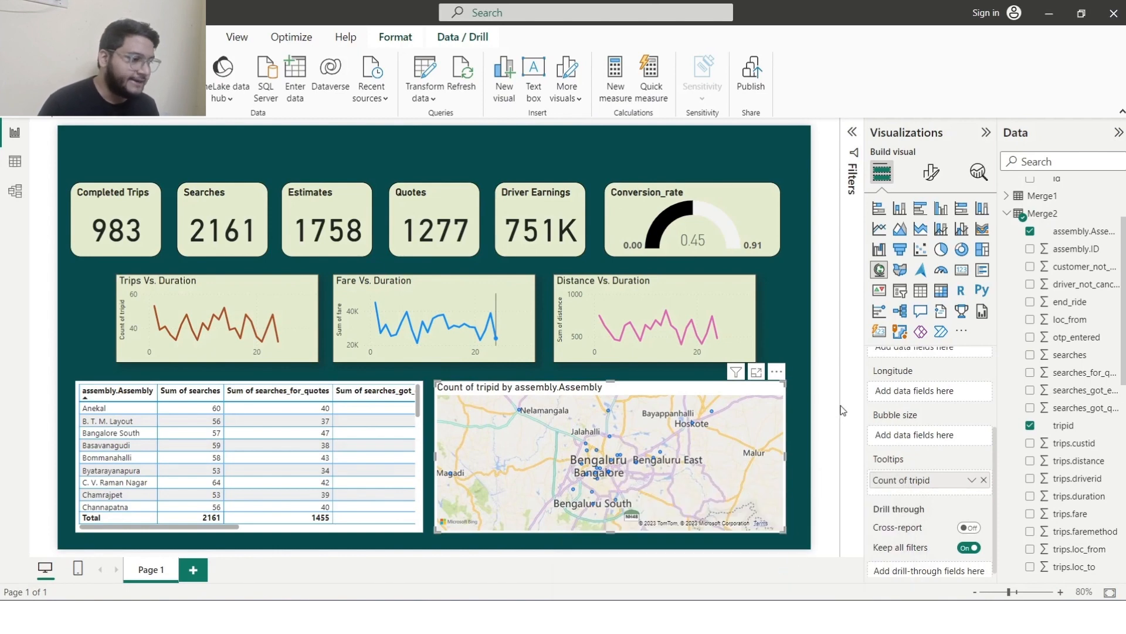
- Try converting the trip count map to an ArcGIS map, undo the conversion, and deselect the visual
{"action": "left_click", "coordinate": [900, 332]}
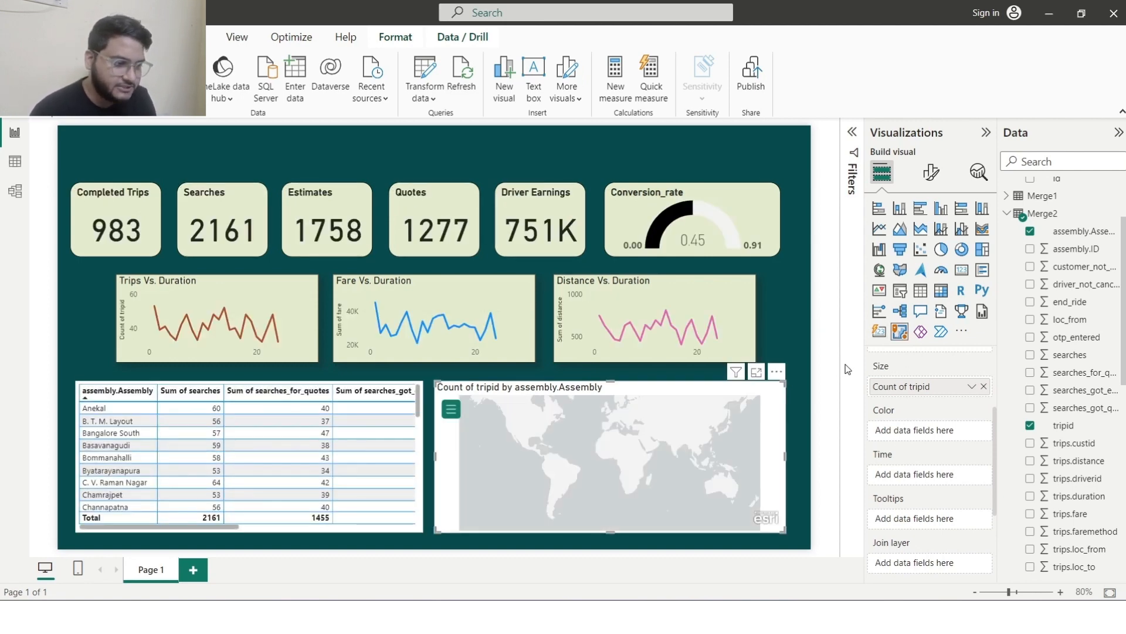
{"action": "key", "text": "ctrl+z"}
{"action": "left_click", "coordinate": [834, 389]}
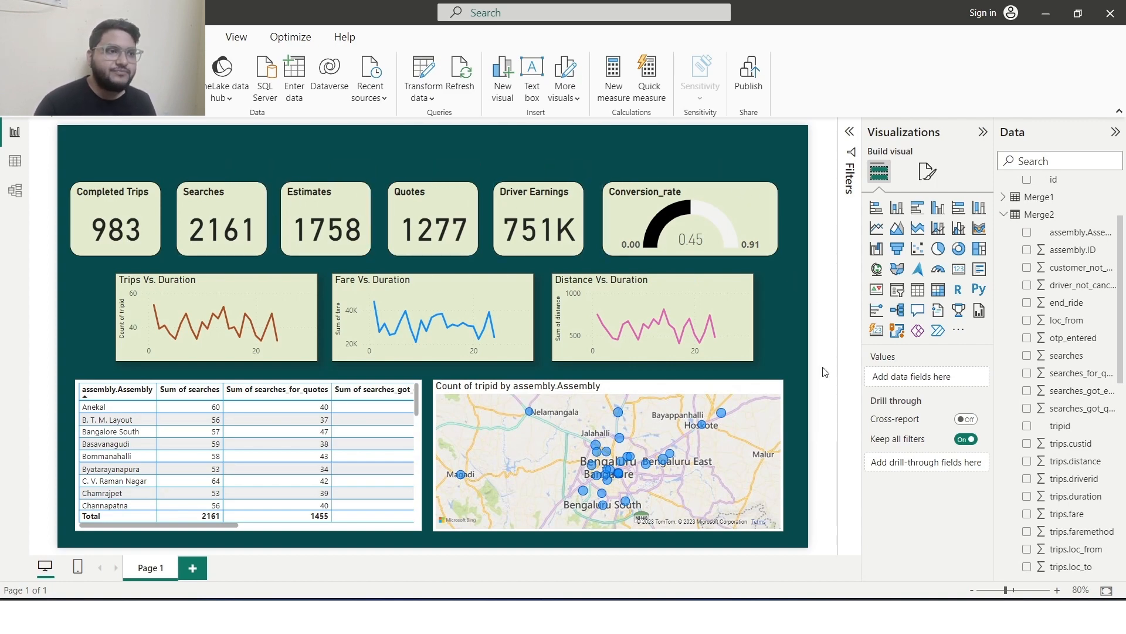
- Insert the Namma Yatri logo image, shrink it to header height, and place it above the Completed Trips and Searches cards
{"action": "mouse_move", "coordinate": [670, 525]}
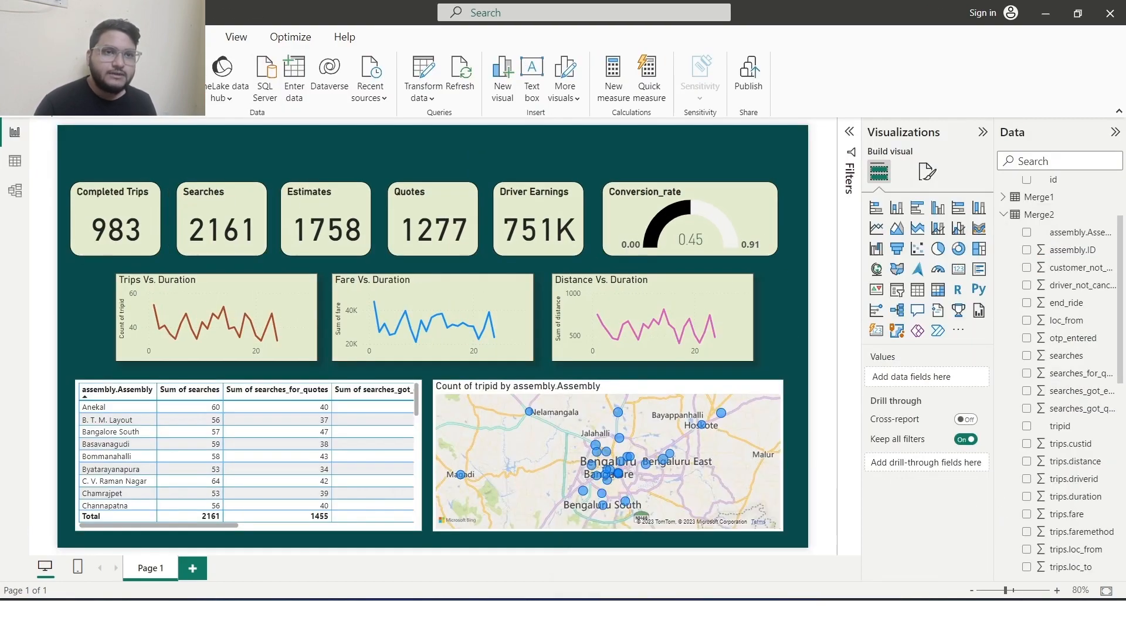
{"action": "left_click", "coordinate": [124, 36]}
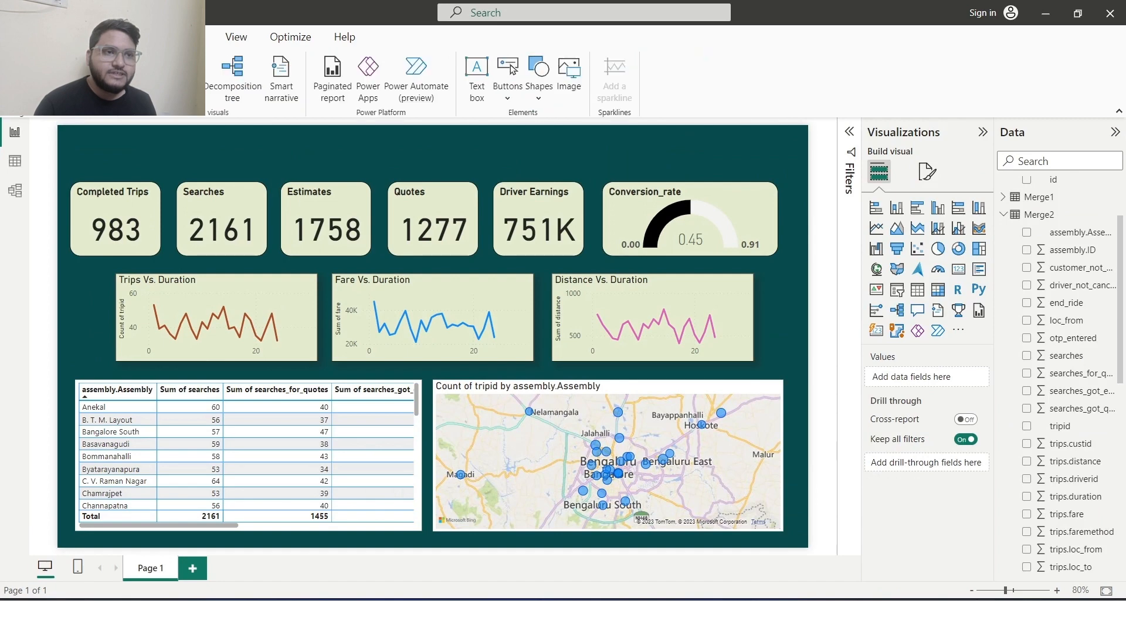
{"action": "left_click", "coordinate": [572, 88]}
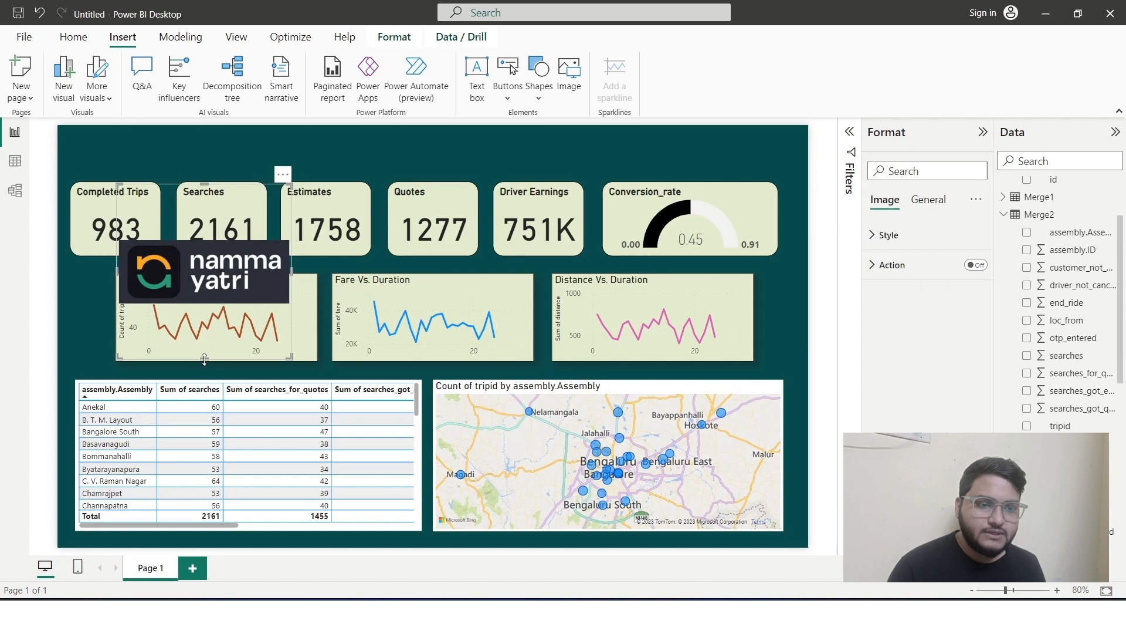
{"action": "left_click_drag", "start_coordinate": [204, 359], "coordinate": [145, 172]}
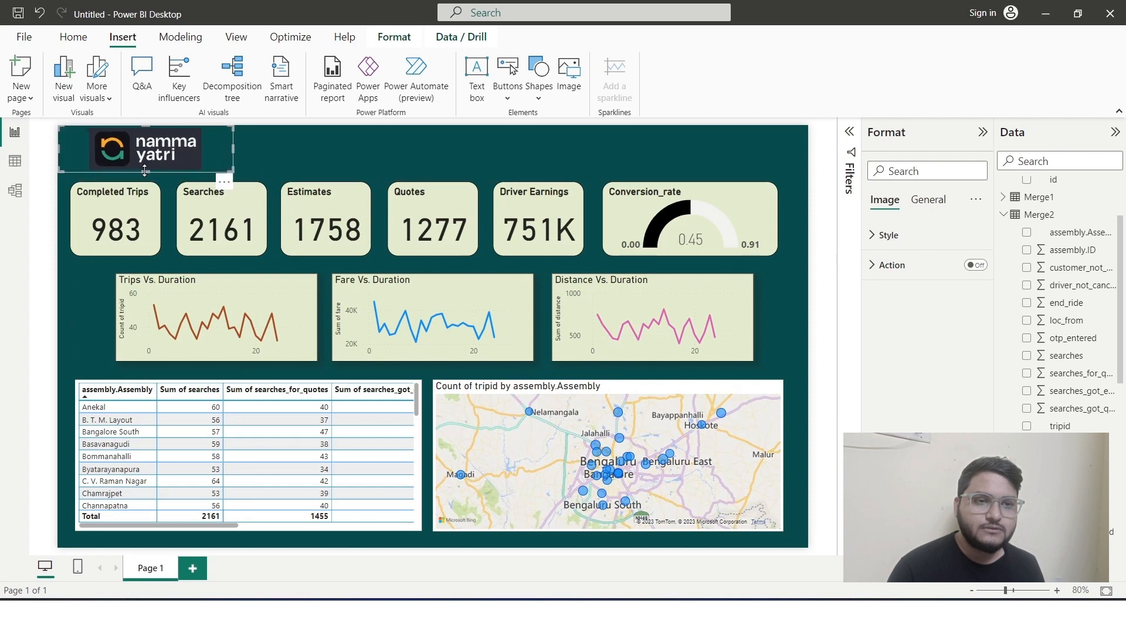
{"action": "left_click", "coordinate": [40, 221]}
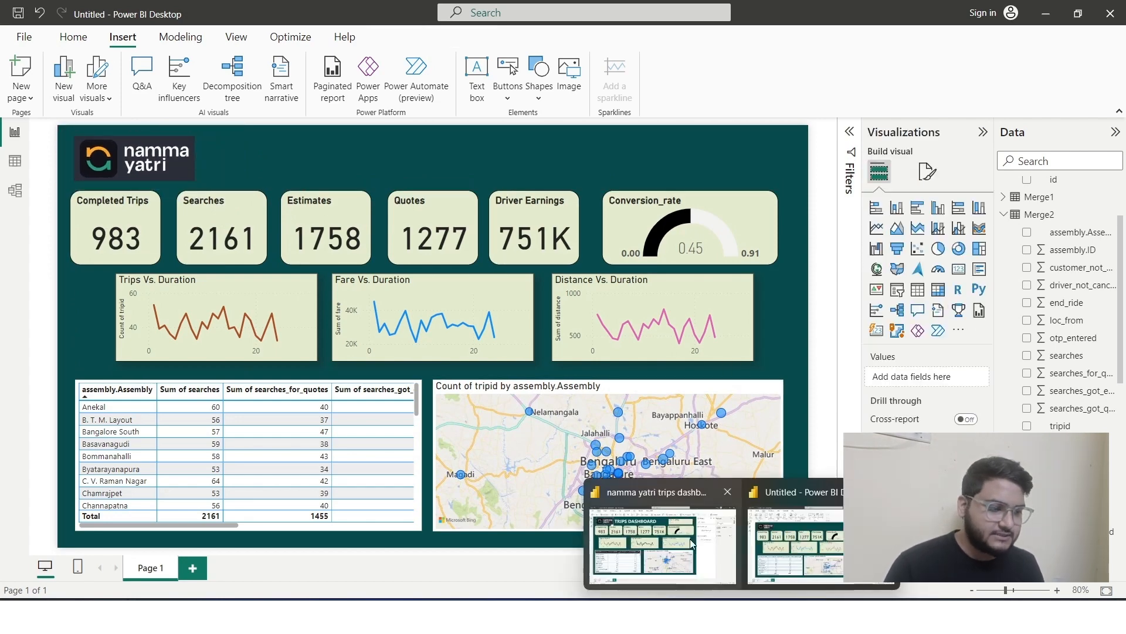
- Insert a text box reading "Trips Dashborad", place it beside the Namma Yatri logo, and shrink it to header height
{"action": "mouse_move", "coordinate": [690, 538]}
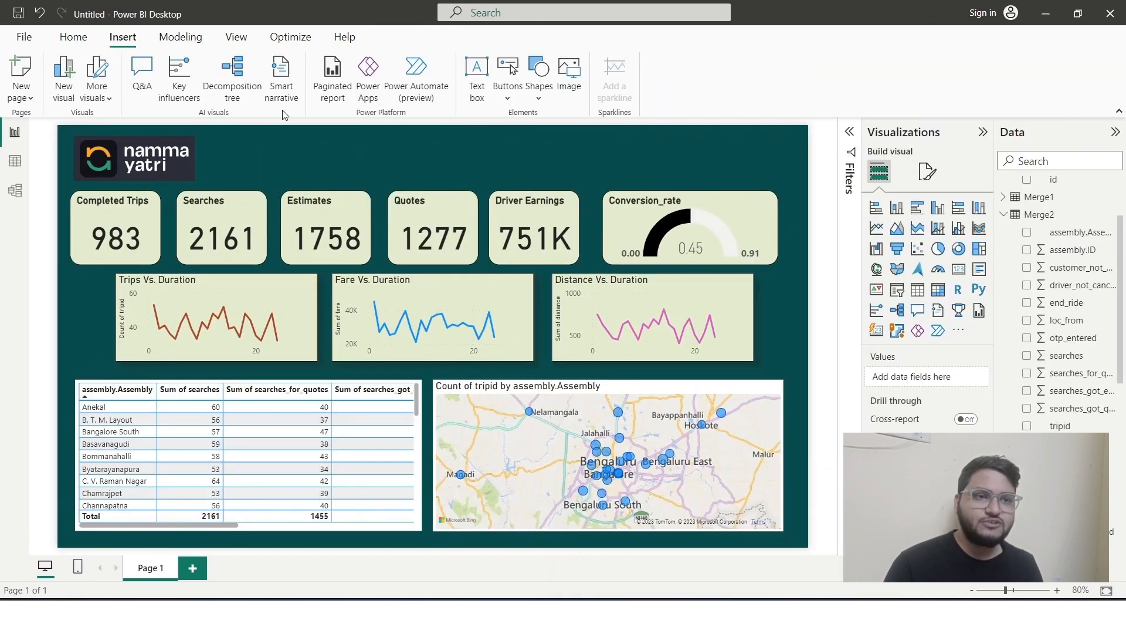
{"action": "left_click", "coordinate": [74, 37]}
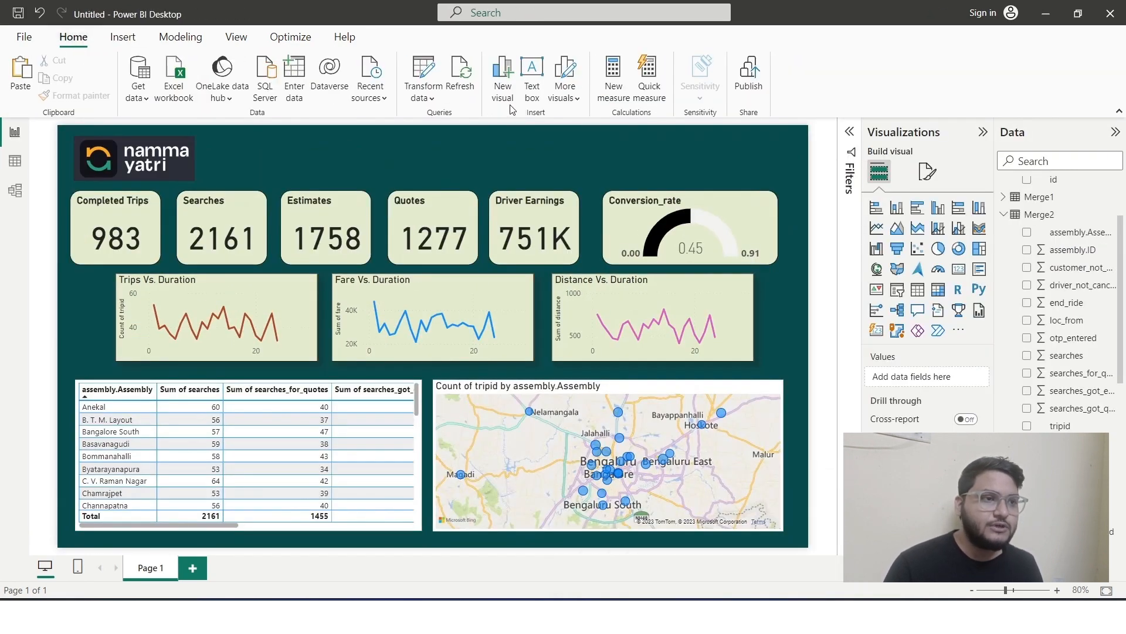
{"action": "left_click", "coordinate": [532, 88]}
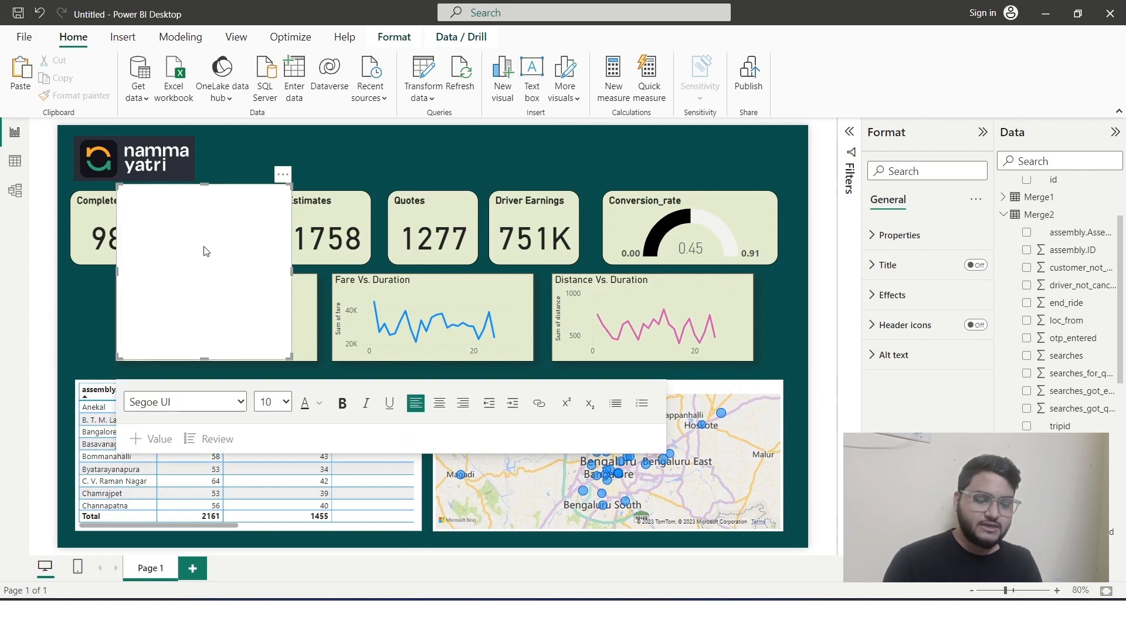
{"action": "type", "text": "Trips Dash"}
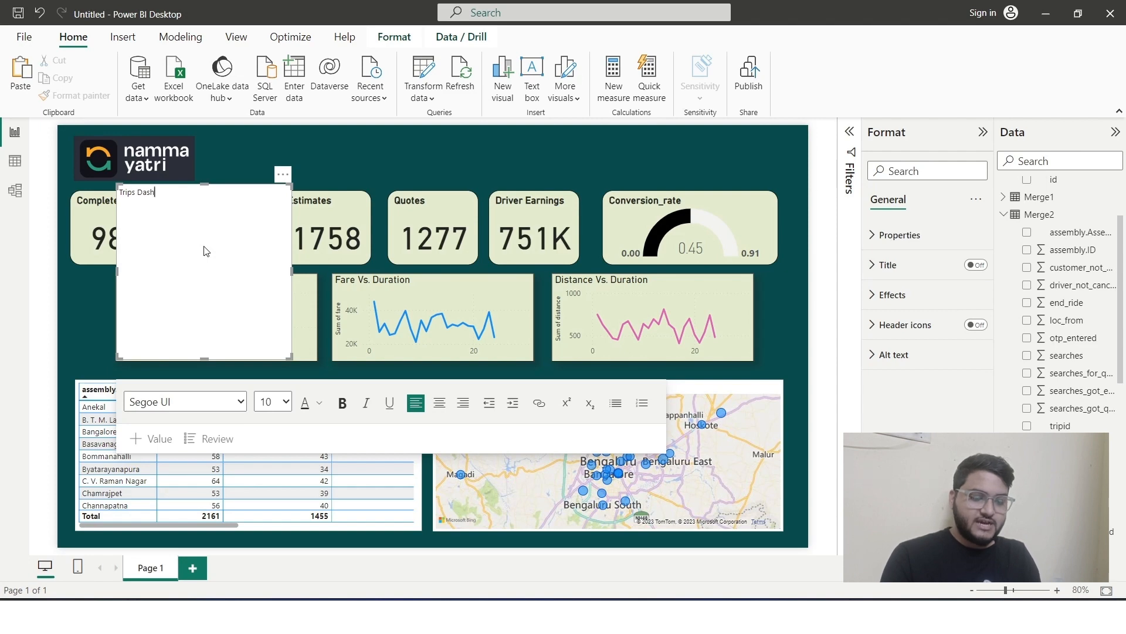
{"action": "type", "text": "borad"}
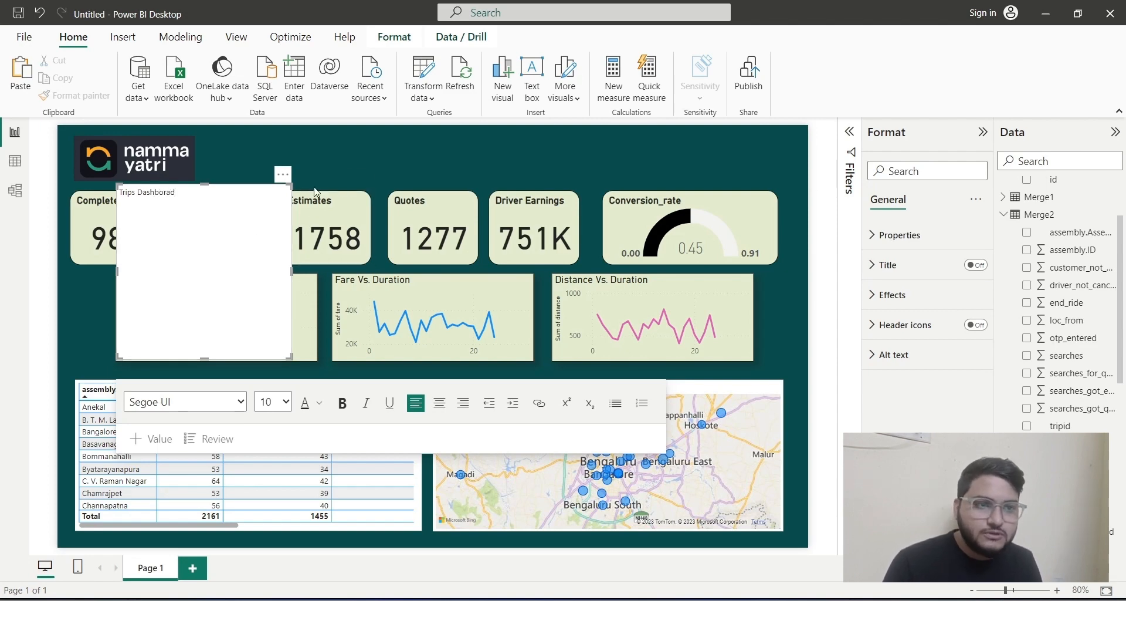
{"action": "left_click_drag", "start_coordinate": [286, 181], "coordinate": [374, 139]}
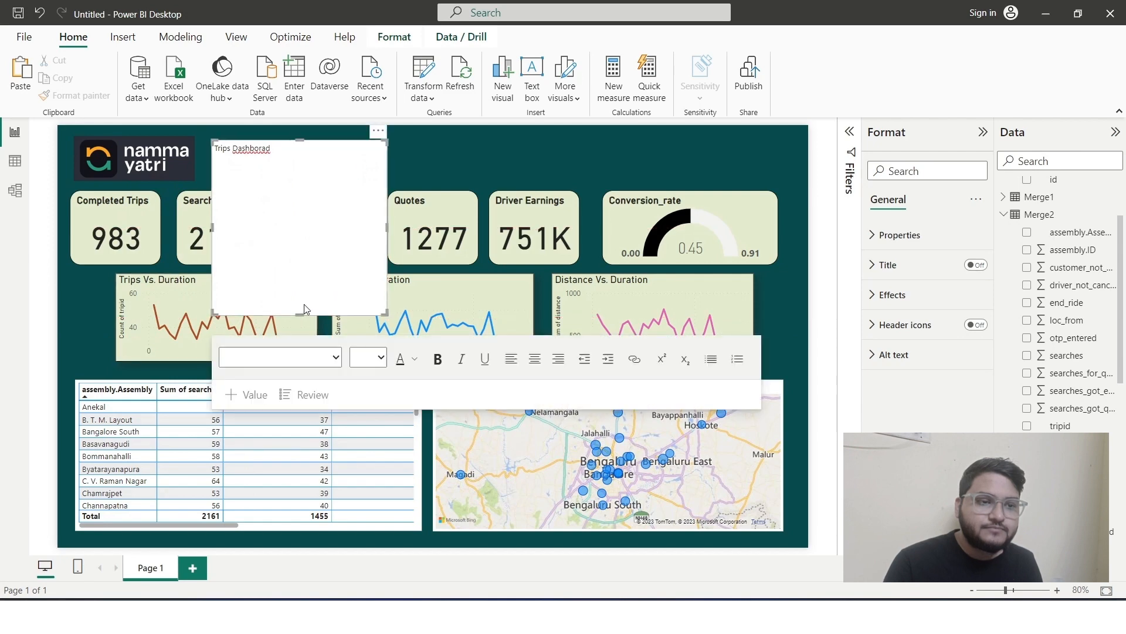
{"action": "left_click_drag", "start_coordinate": [301, 315], "coordinate": [297, 179]}
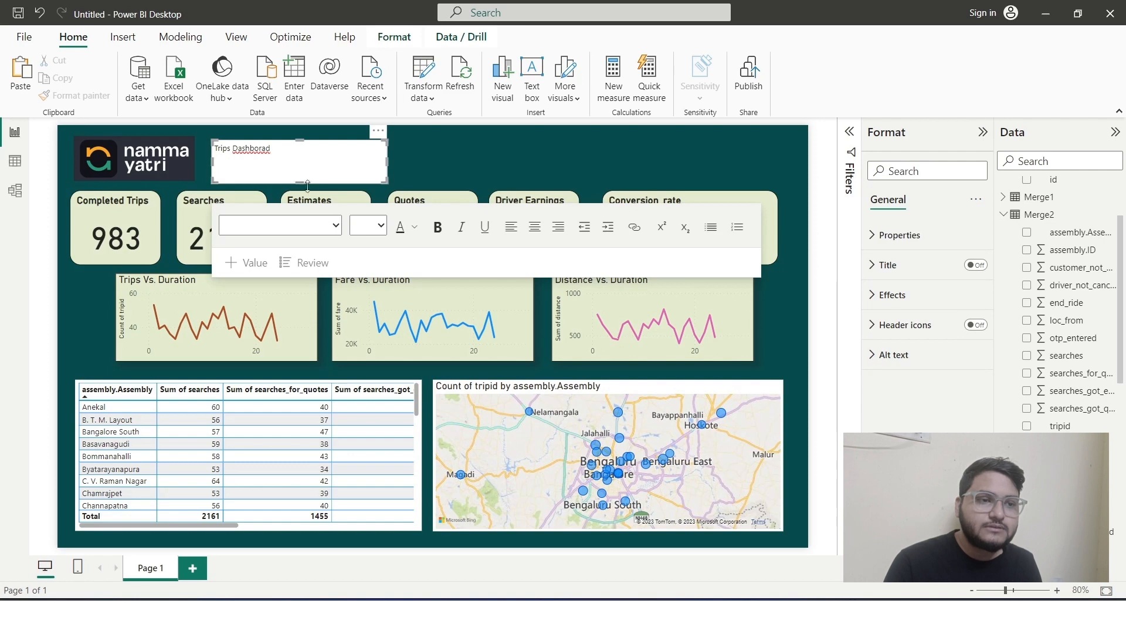
- Try to set the header title text to font size 28 and bold
{"action": "left_click", "coordinate": [380, 226]}
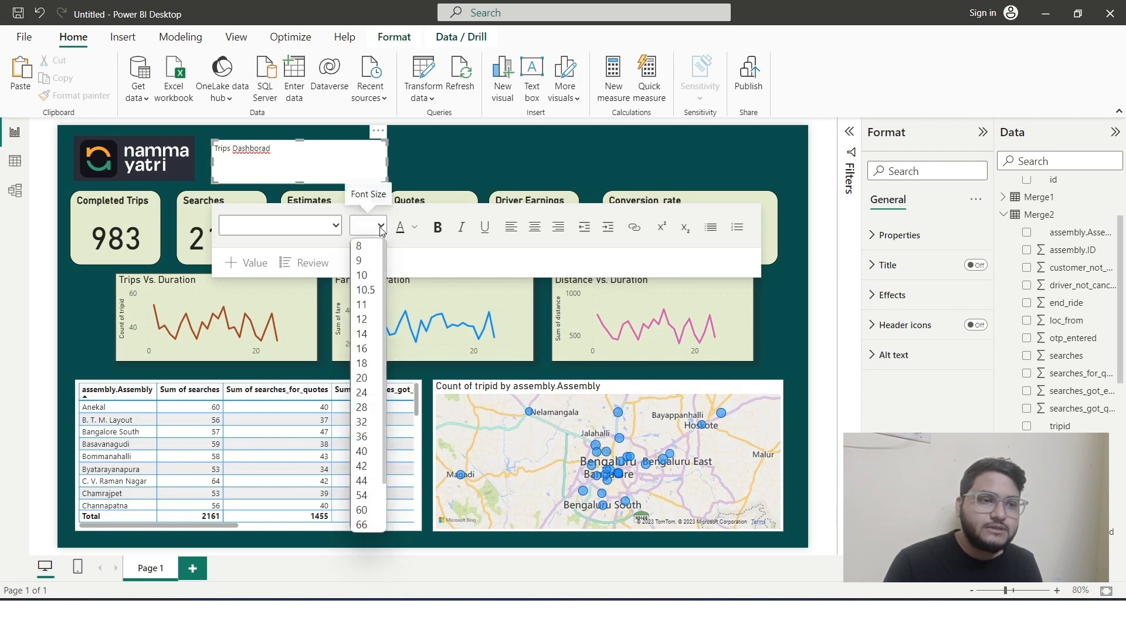
{"action": "left_click", "coordinate": [365, 406]}
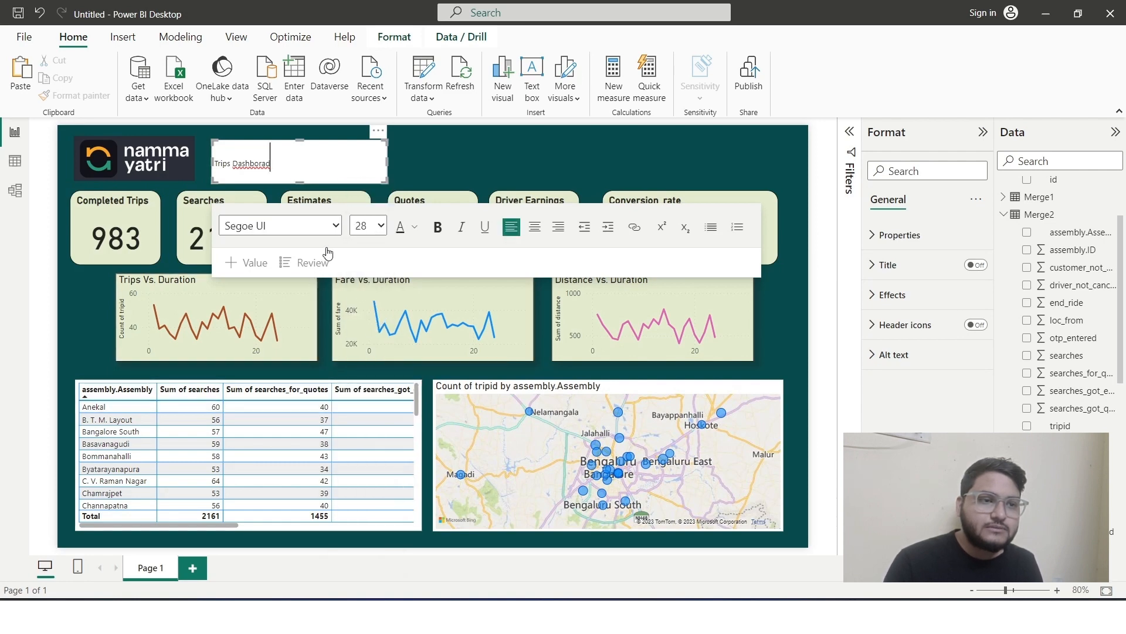
{"action": "left_click", "coordinate": [438, 227]}
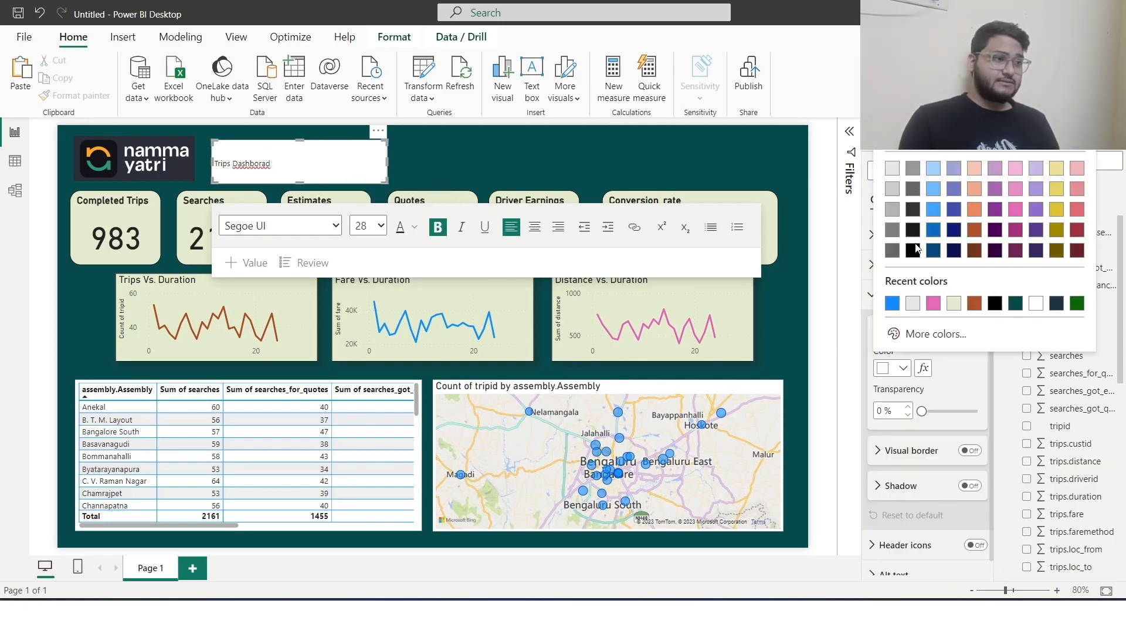
- Set the title text box's background to black with 100% transparency
{"action": "left_click", "coordinate": [914, 251]}
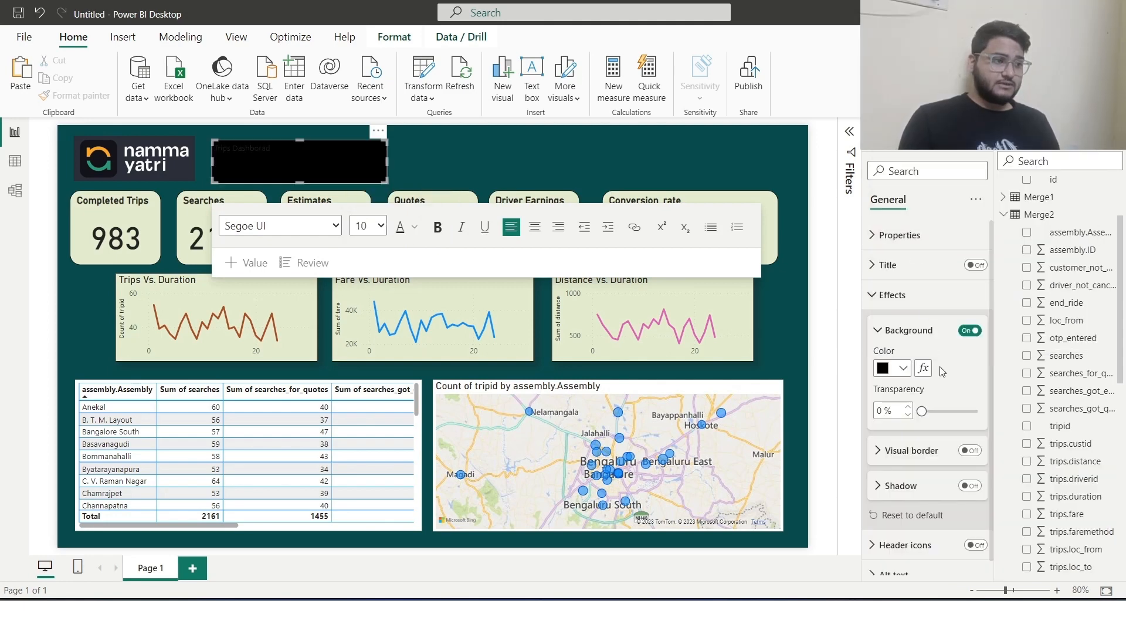
{"action": "left_click_drag", "start_coordinate": [920, 409], "coordinate": [976, 411]}
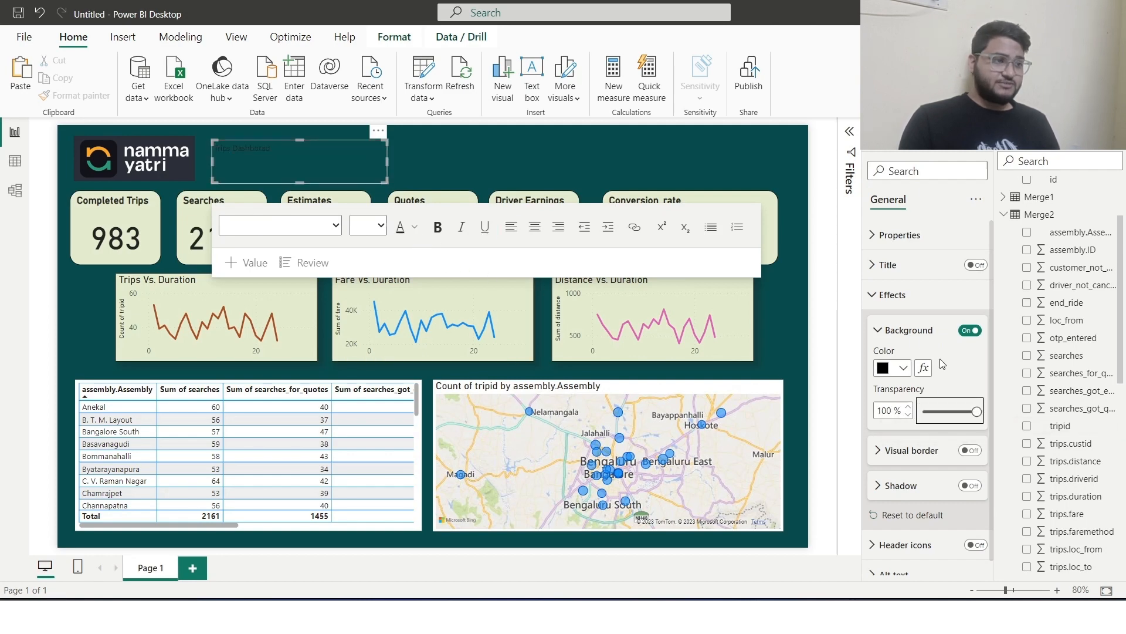
{"action": "scroll", "coordinate": [884, 508], "scroll_direction": "down", "scroll_amount": 1}
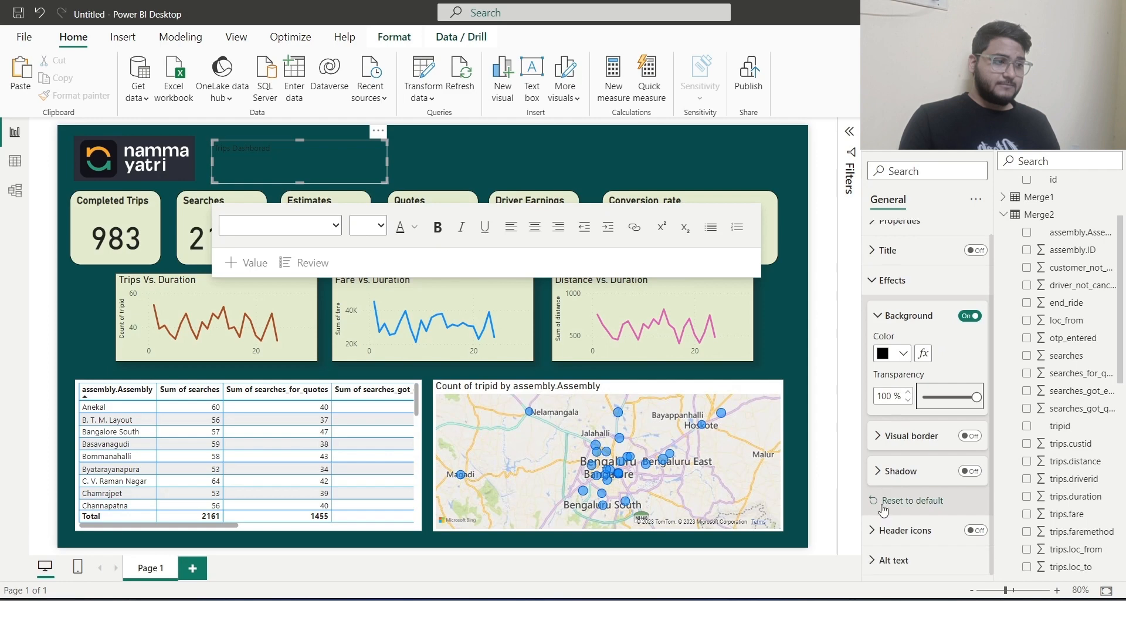
- Change the font colour of the whole header title text to white
{"action": "left_click", "coordinate": [874, 252]}
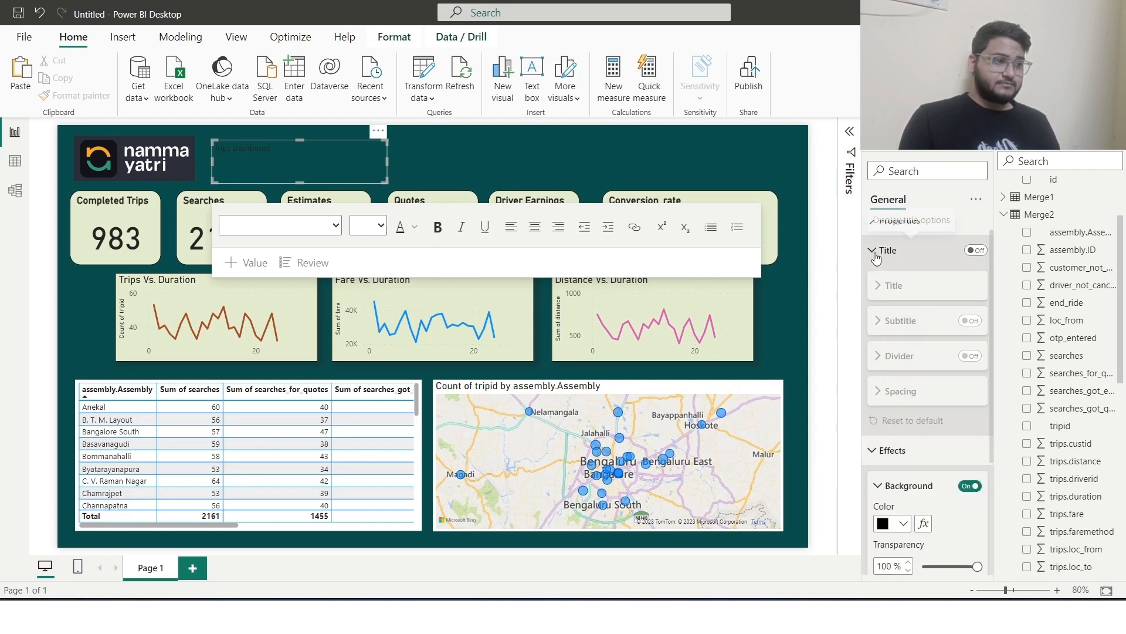
{"action": "left_click", "coordinate": [416, 229]}
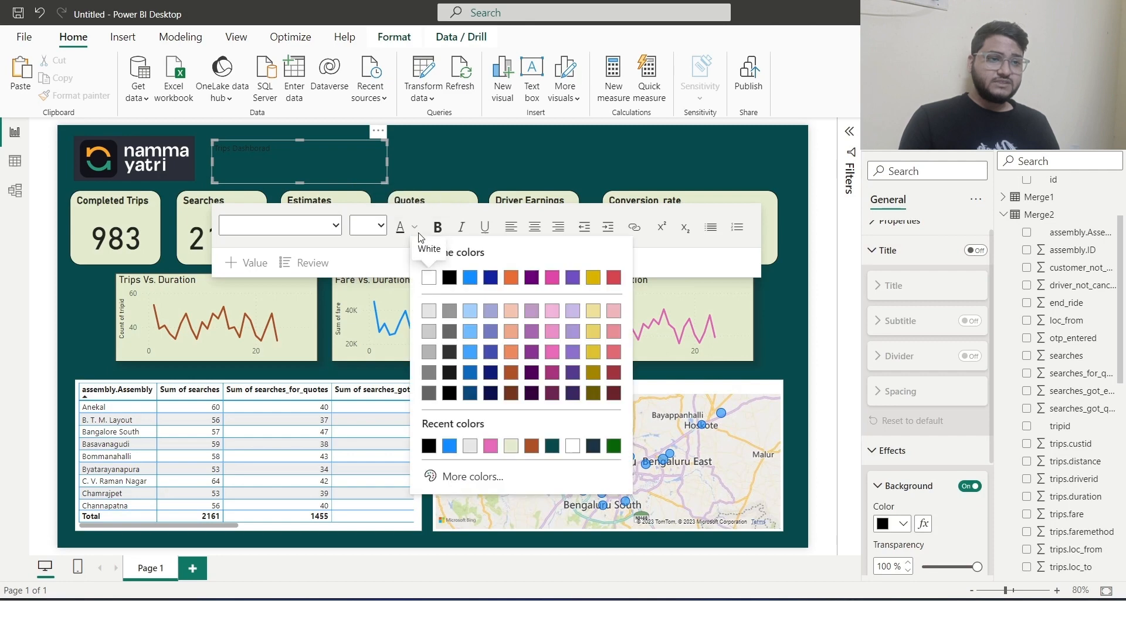
{"action": "left_click", "coordinate": [429, 283]}
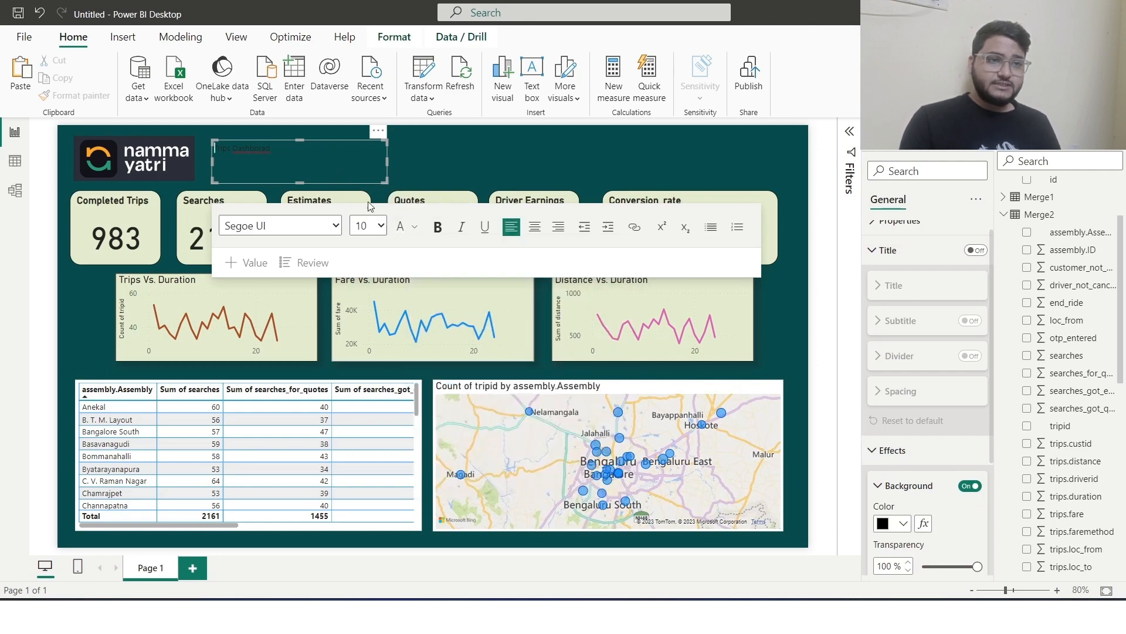
{"action": "left_click", "coordinate": [274, 150]}
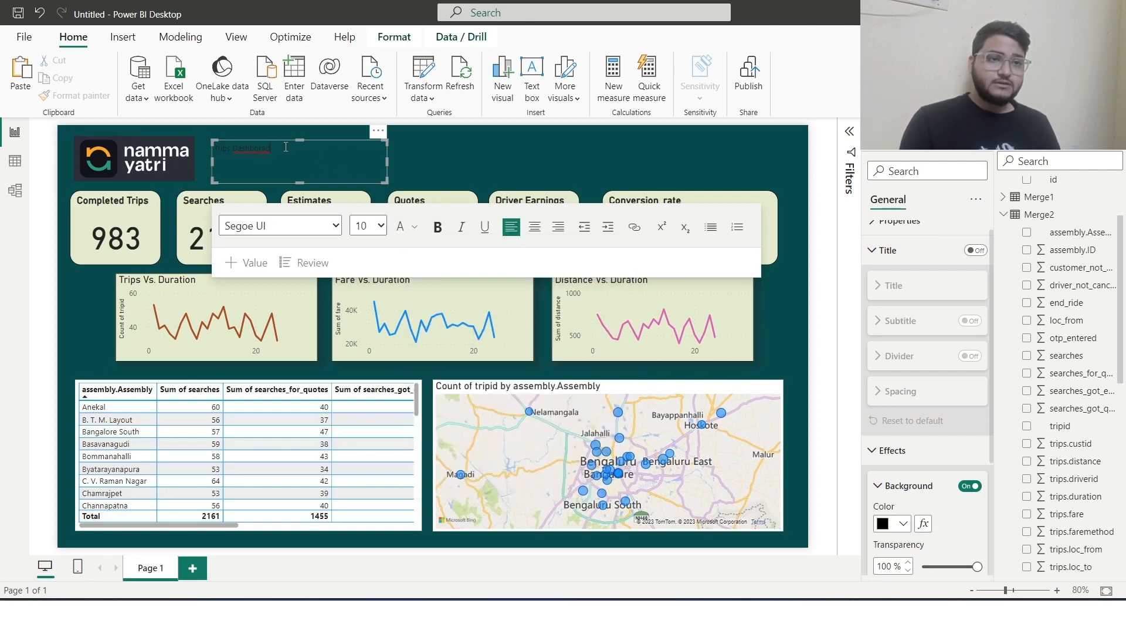
{"action": "left_click_drag", "start_coordinate": [281, 148], "coordinate": [215, 142]}
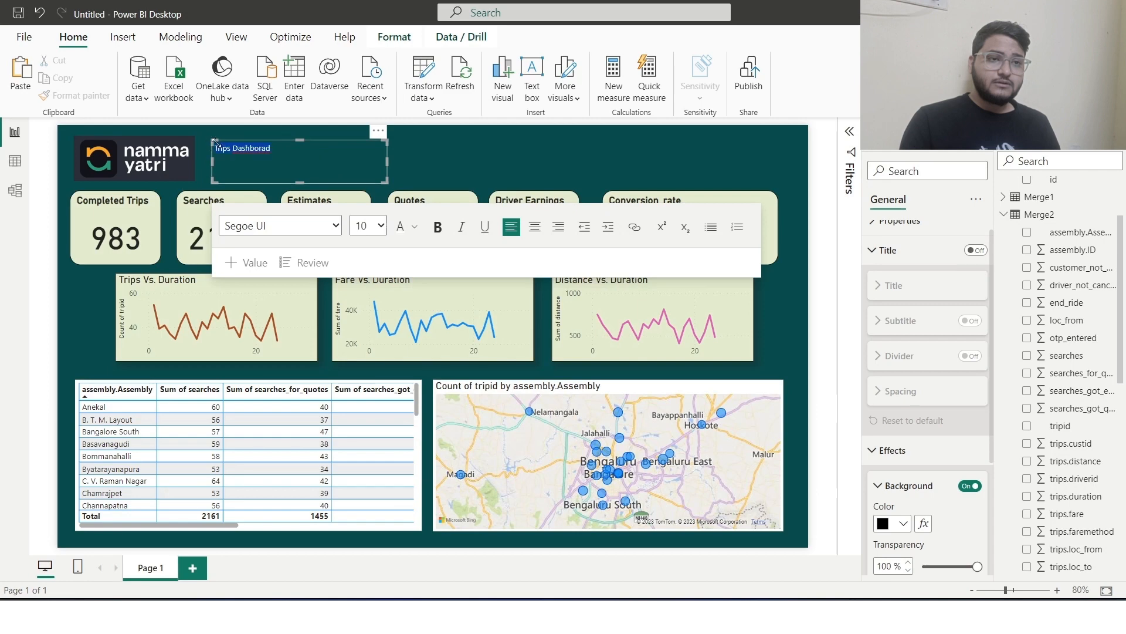
{"action": "left_click", "coordinate": [414, 227]}
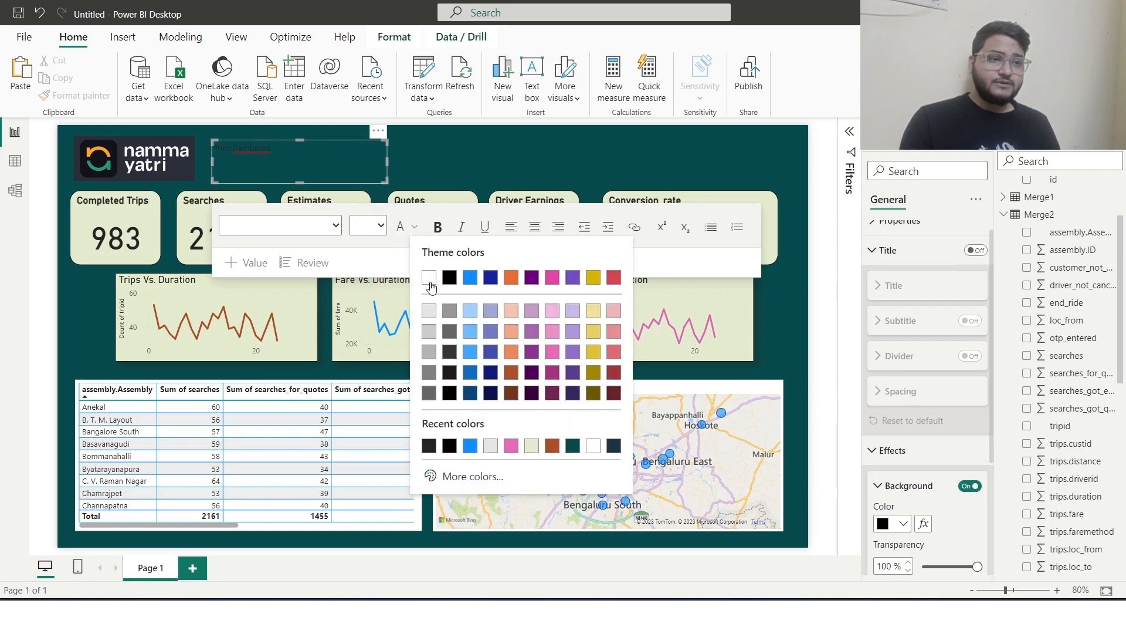
{"action": "left_click", "coordinate": [428, 278]}
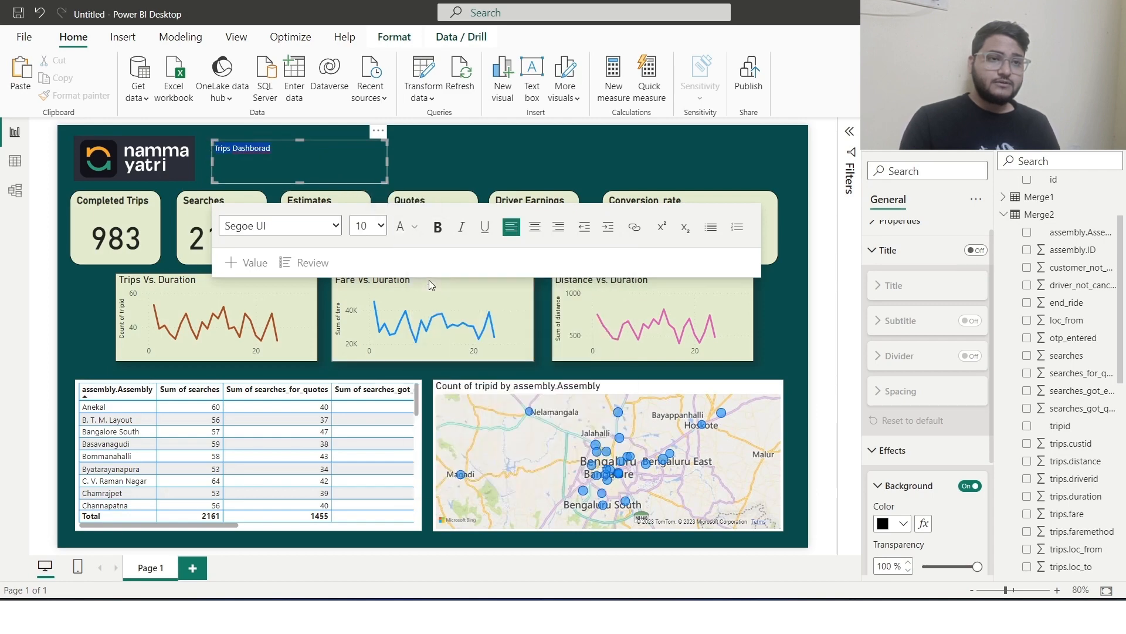
- Set the title text to size 40 and bold, and widen its text box so the title fits on one line
{"action": "left_click", "coordinate": [375, 226]}
{"action": "left_click", "coordinate": [363, 363]}
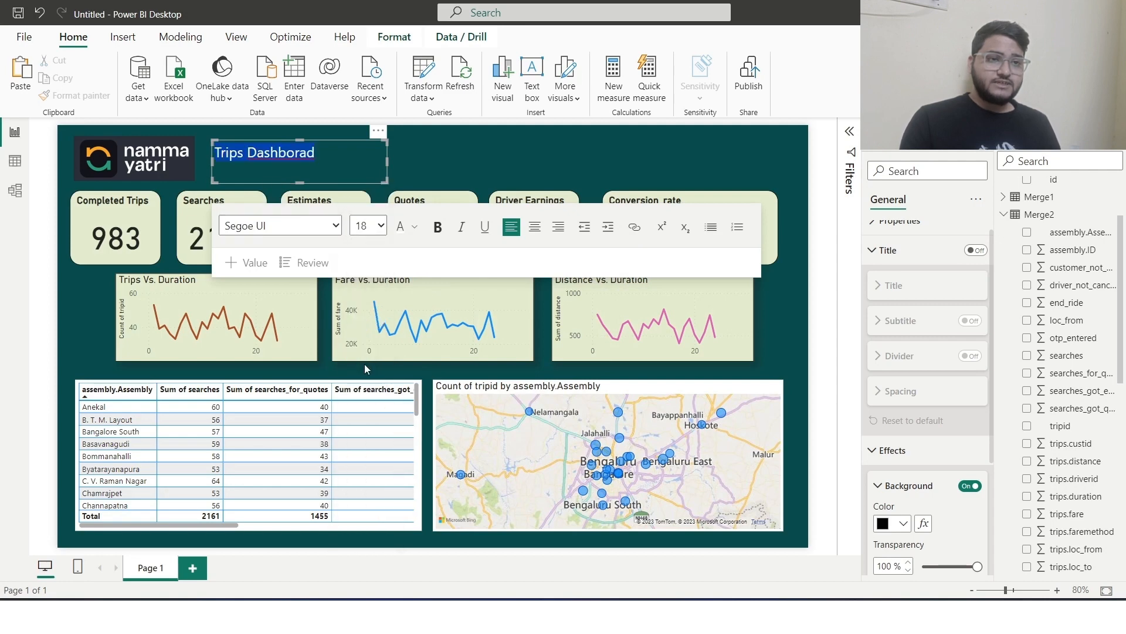
{"action": "left_click", "coordinate": [380, 228]}
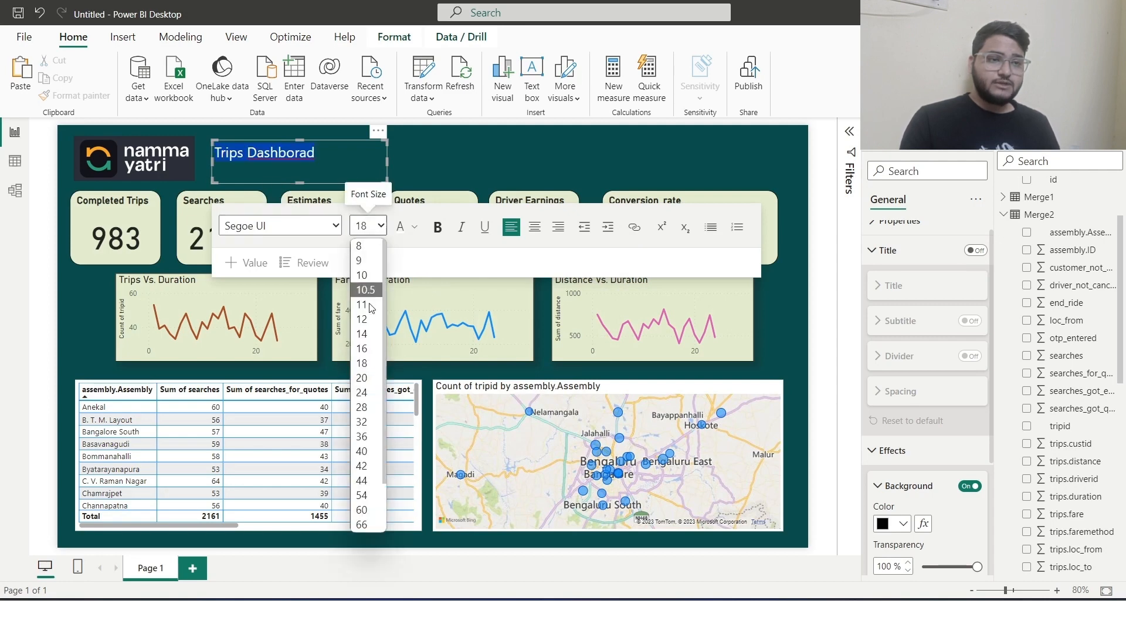
{"action": "left_click", "coordinate": [362, 452]}
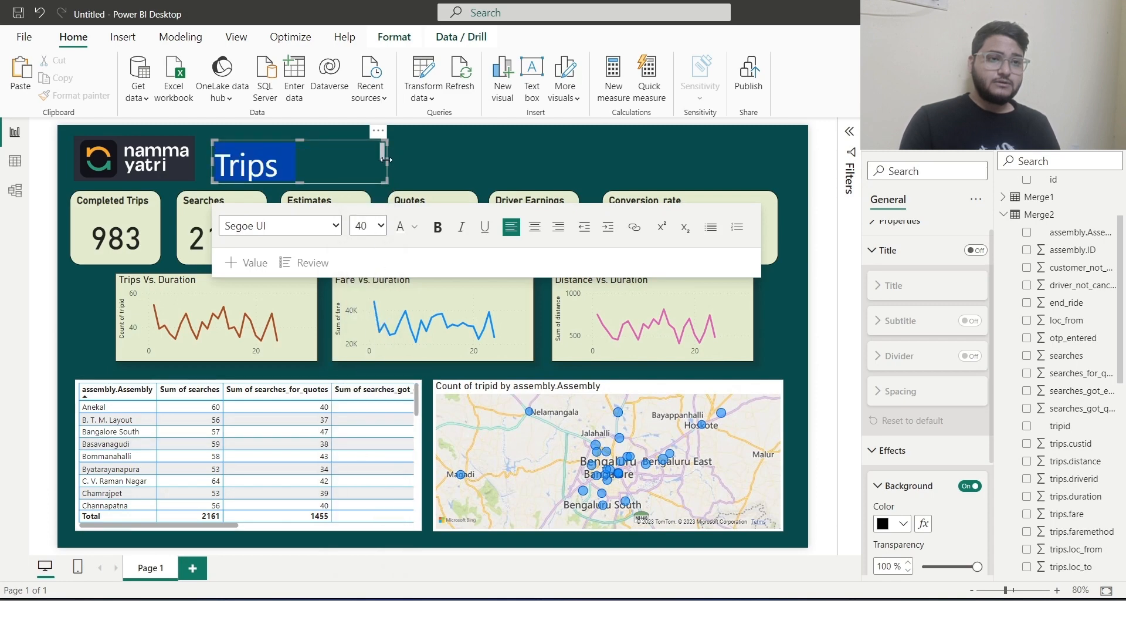
{"action": "left_click_drag", "start_coordinate": [386, 159], "coordinate": [451, 163]}
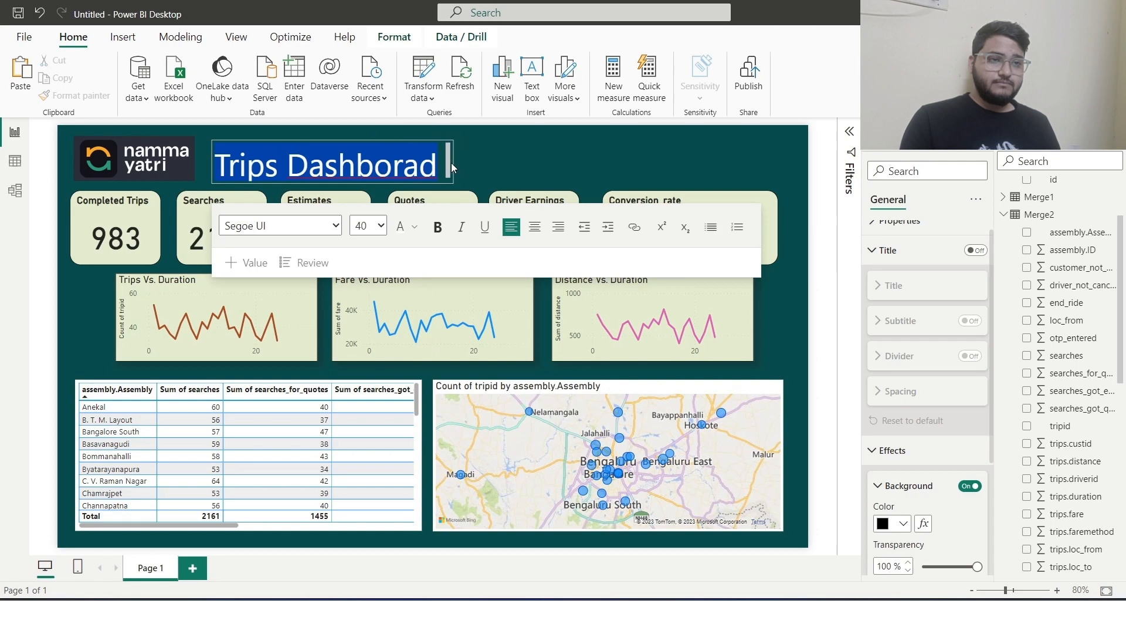
{"action": "left_click", "coordinate": [437, 228]}
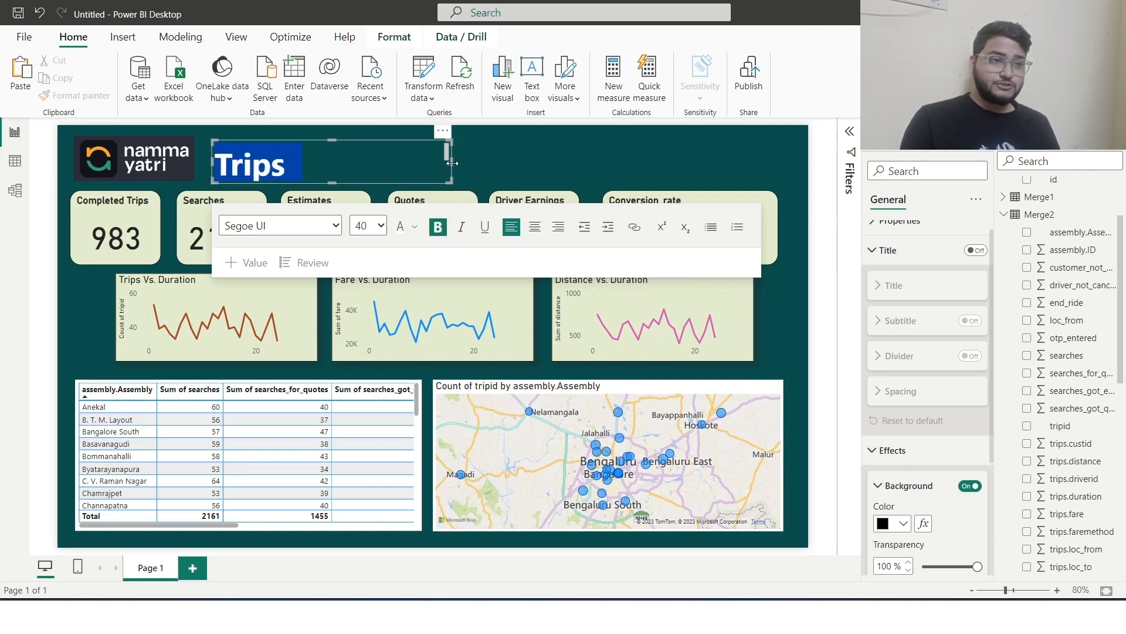
{"action": "left_click_drag", "start_coordinate": [448, 164], "coordinate": [475, 167]}
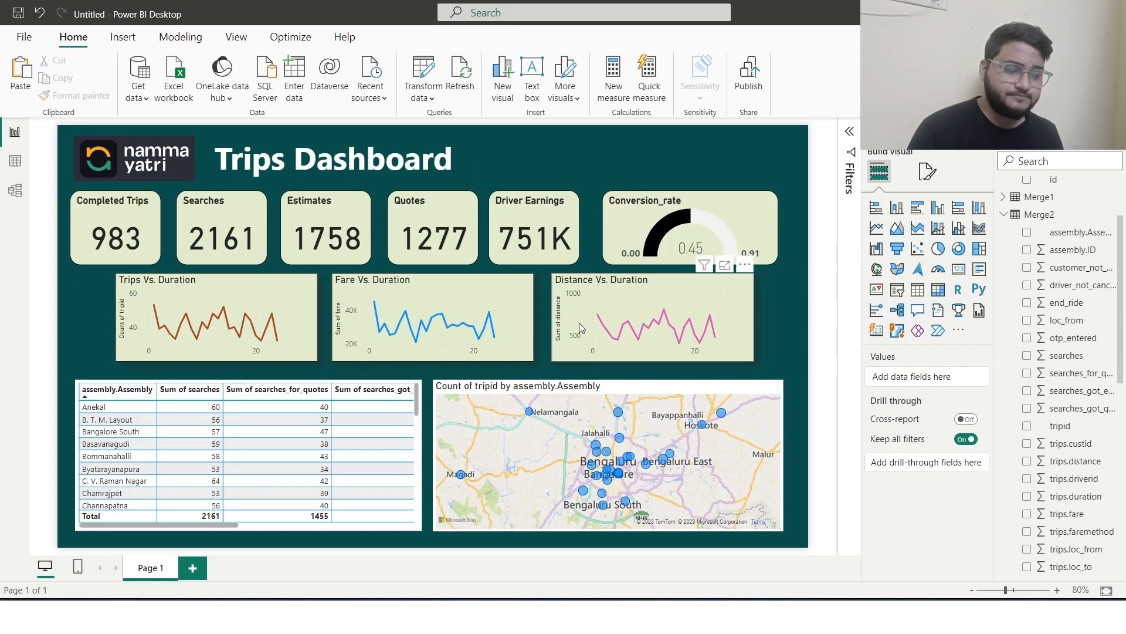
- Switch to the finished namma yatri trips dashboard report and test its Select Assembly slicer with Basavanagudi and Bommanahalli
{"action": "mouse_move", "coordinate": [745, 595]}
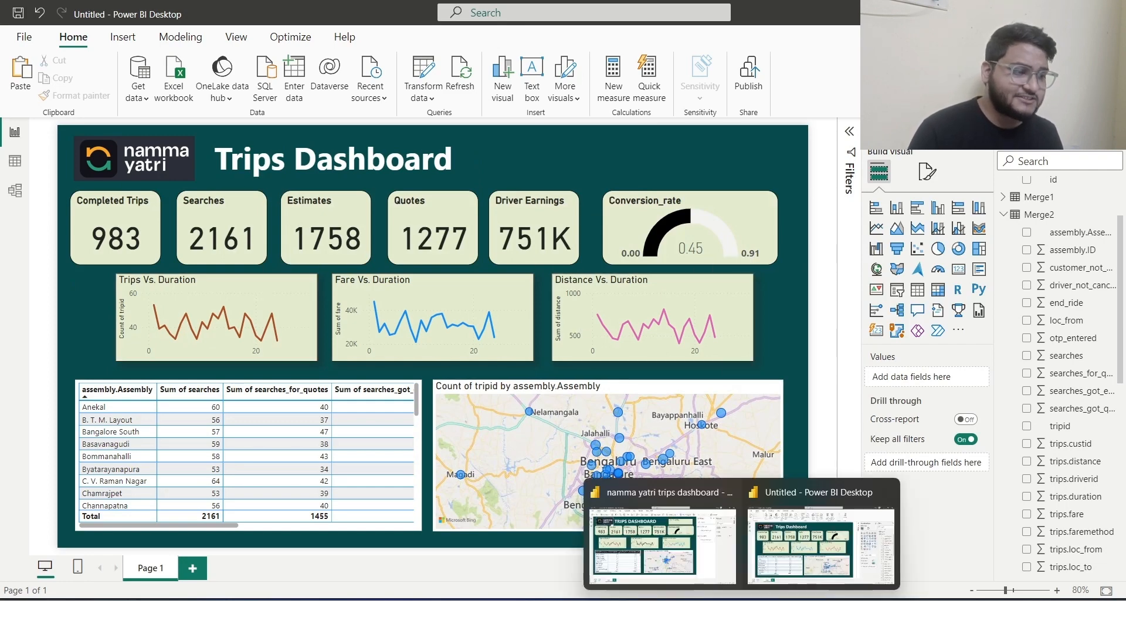
{"action": "left_click", "coordinate": [723, 550]}
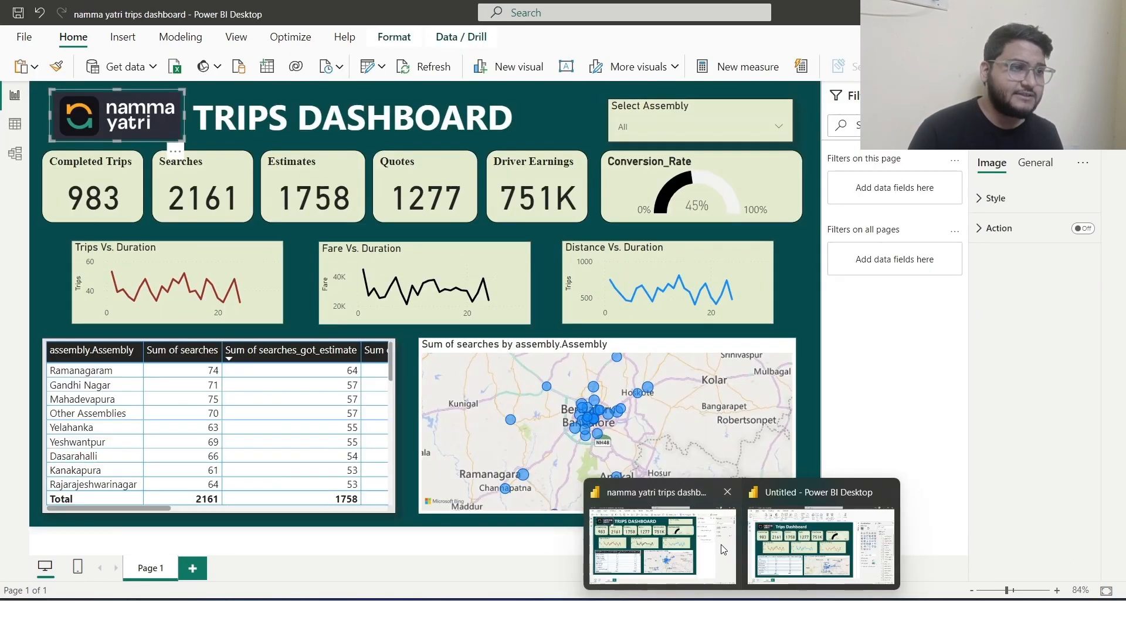
{"action": "left_click", "coordinate": [776, 126]}
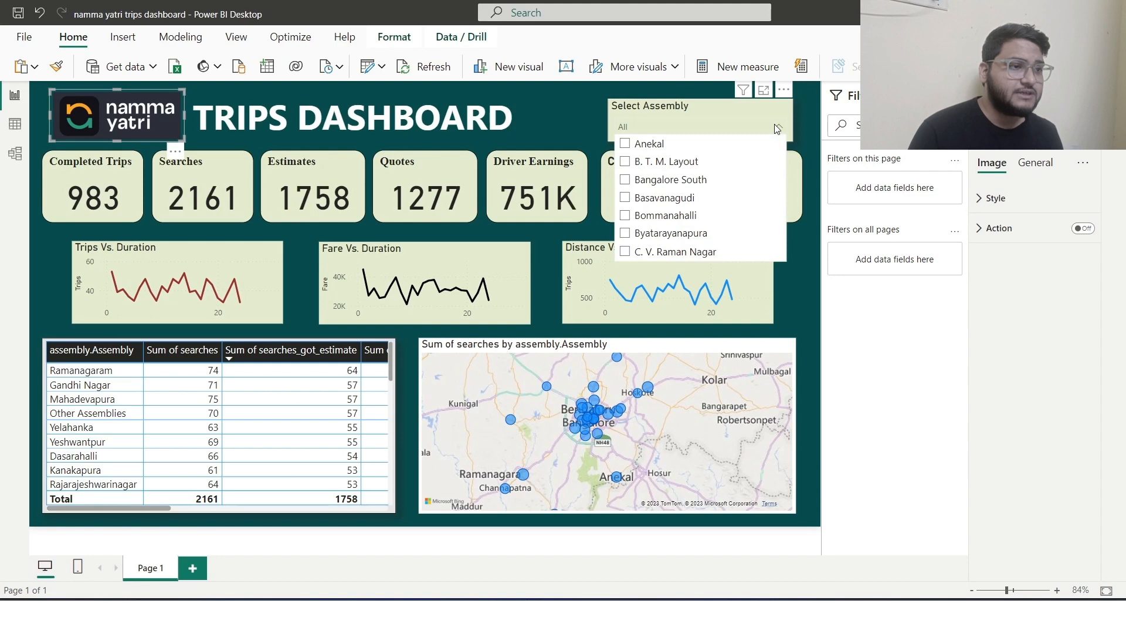
{"action": "left_click", "coordinate": [625, 198]}
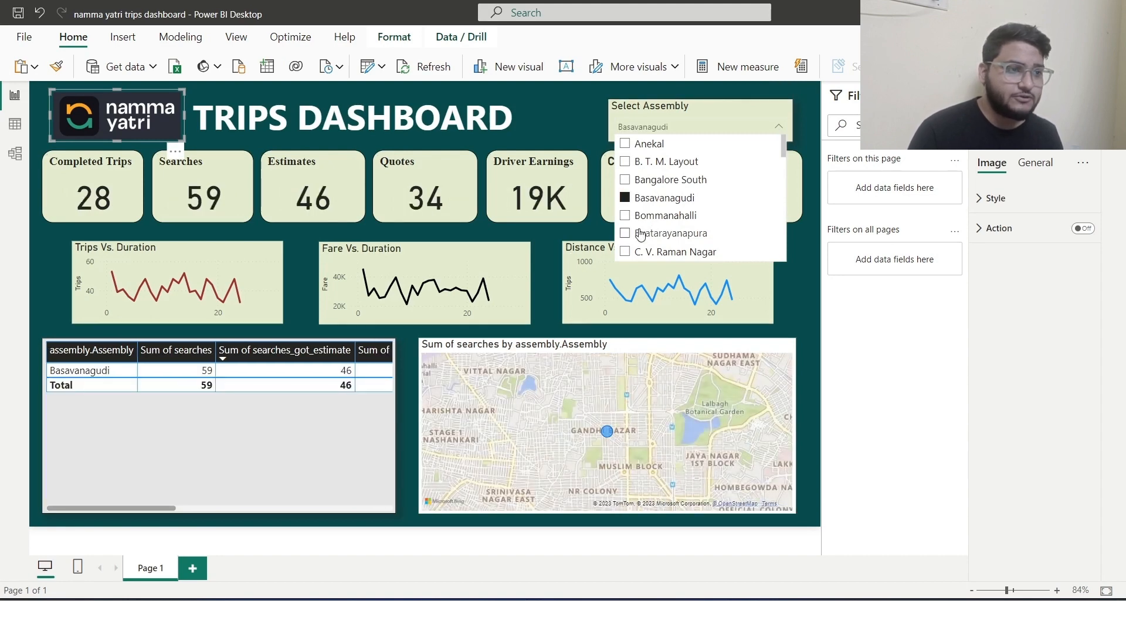
{"action": "left_click", "coordinate": [626, 216]}
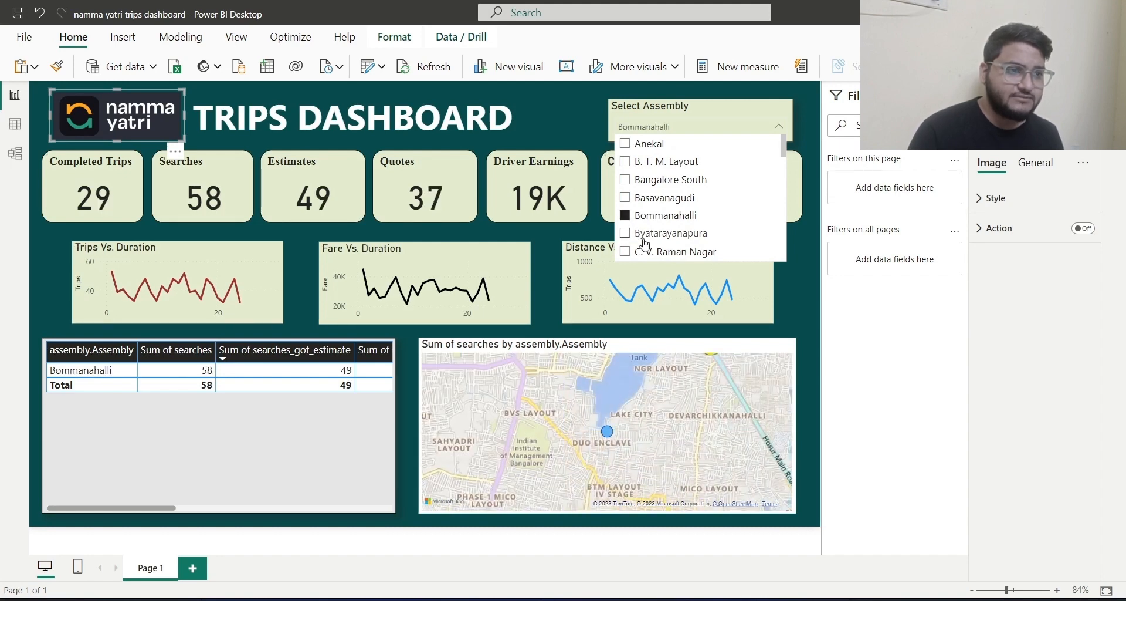
- Return to the untitled Power BI report and add a slicer on the assembly.Assembly field of Merge2
{"action": "mouse_move", "coordinate": [744, 616]}
{"action": "left_click", "coordinate": [786, 565]}
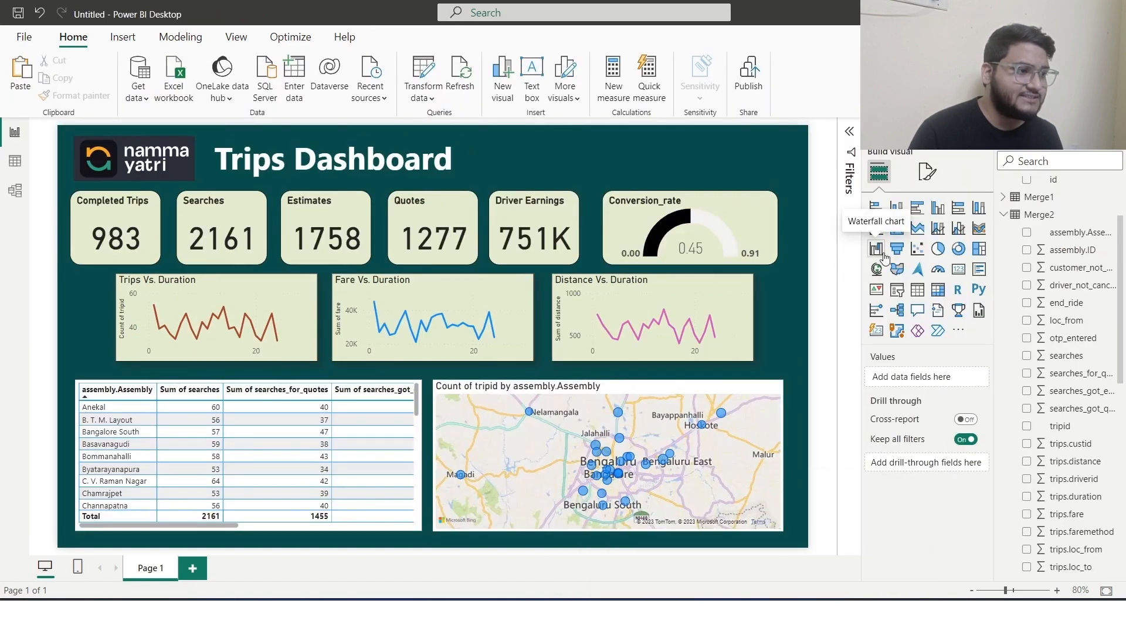
{"action": "left_click", "coordinate": [901, 290]}
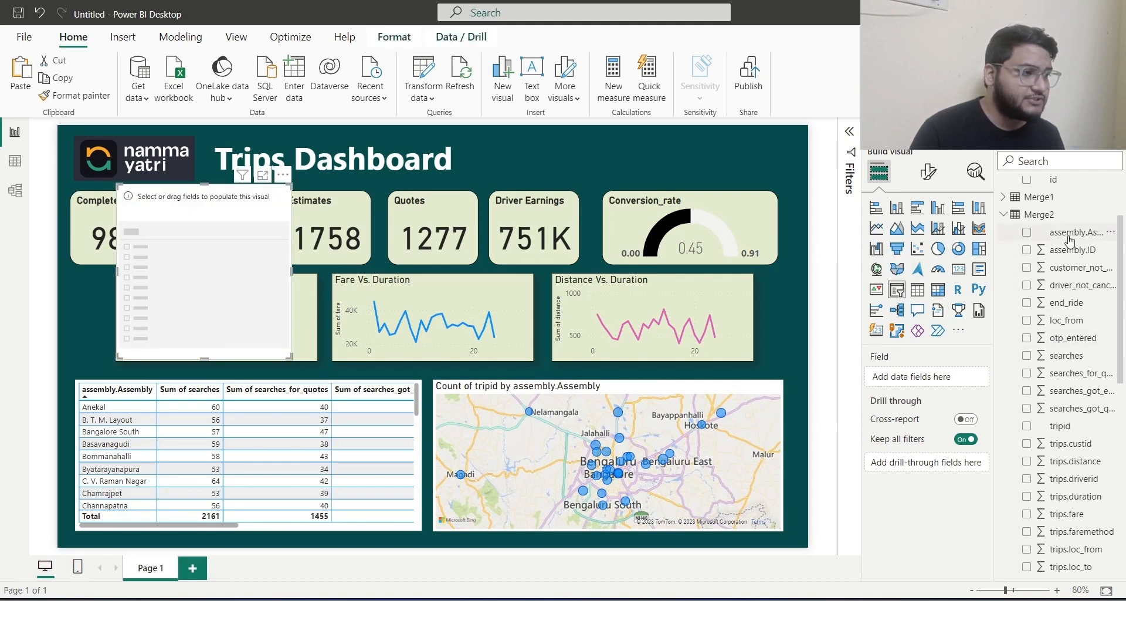
{"action": "left_click_drag", "start_coordinate": [1079, 232], "coordinate": [939, 377]}
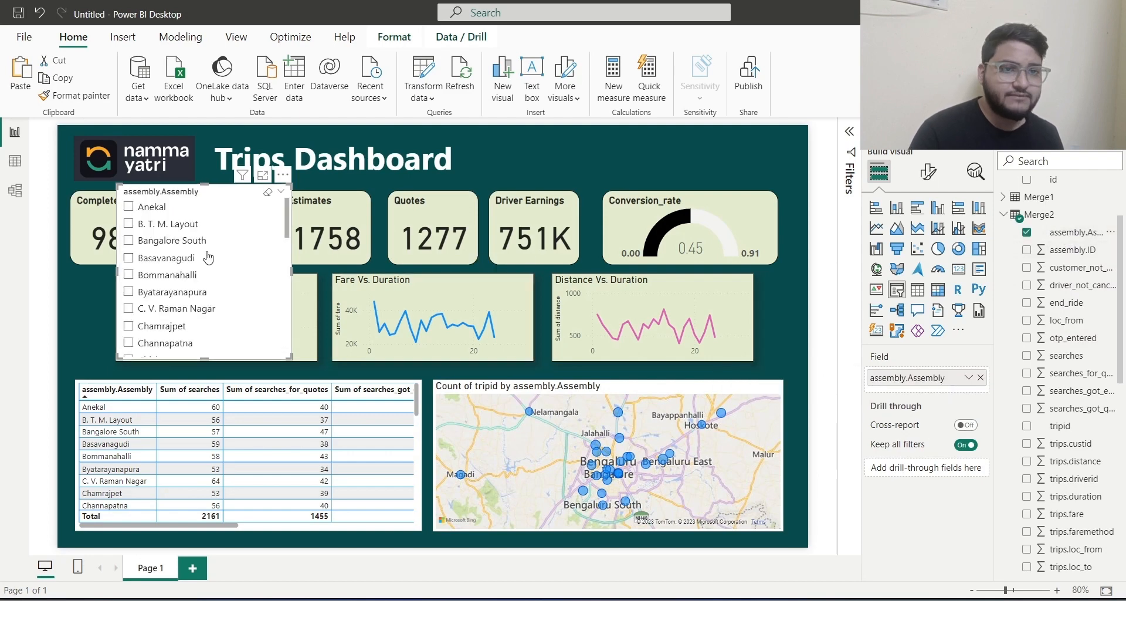
- Turn on the assembly slicer's title and set its text to "Select Assembly"
{"action": "left_click", "coordinate": [932, 180]}
{"action": "left_click", "coordinate": [927, 238]}
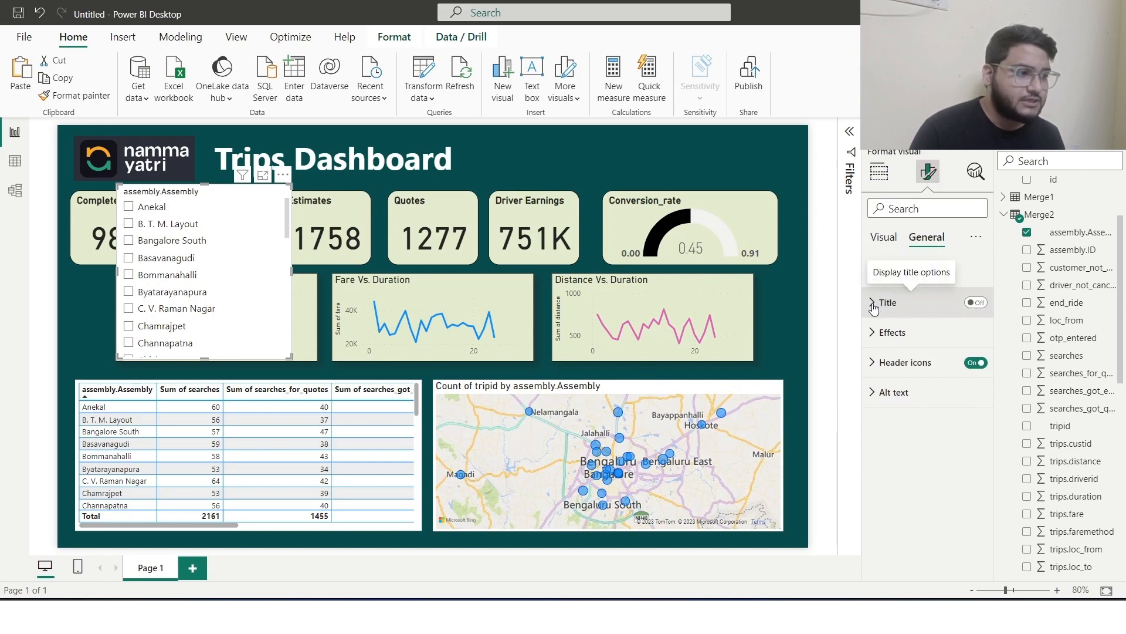
{"action": "left_click", "coordinate": [979, 303]}
{"action": "left_click", "coordinate": [918, 304]}
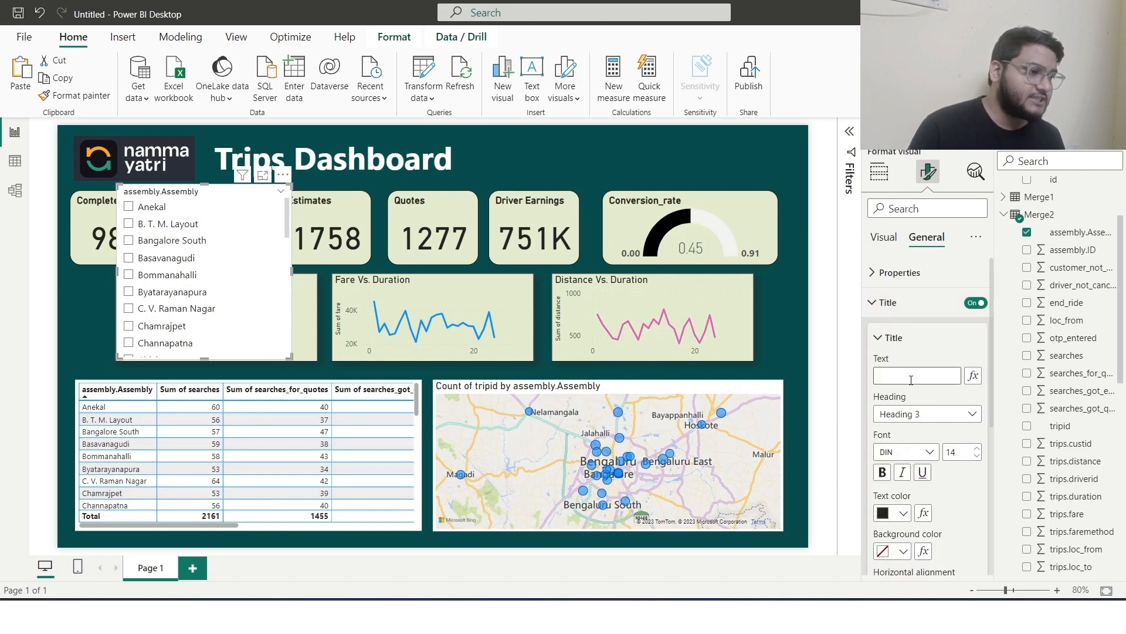
{"action": "type", "text": "Sele"}
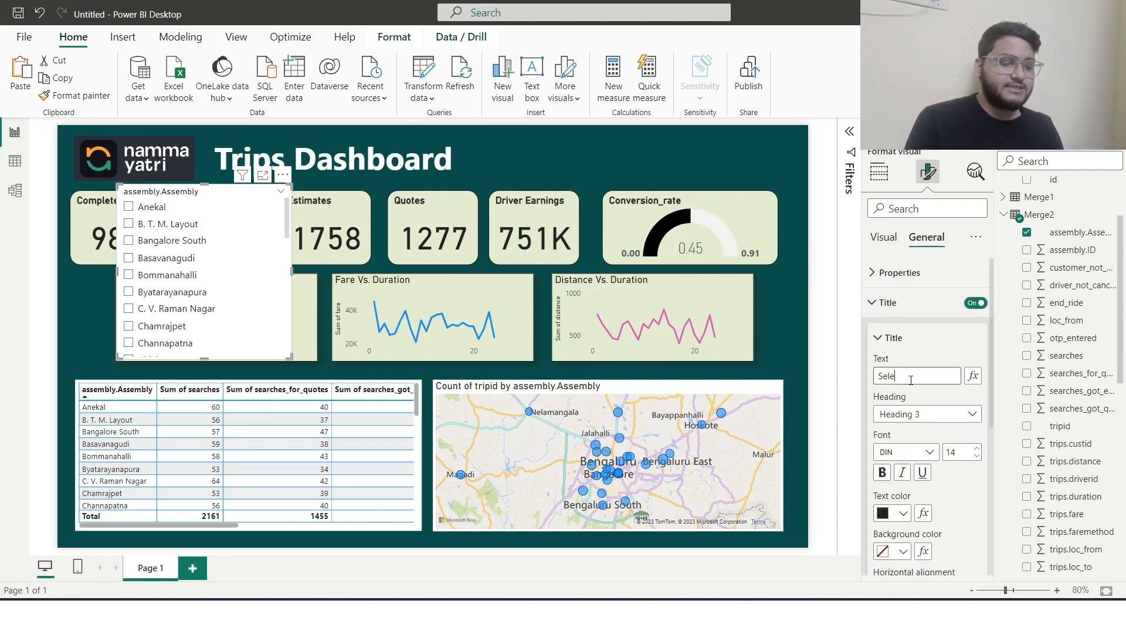
{"action": "type", "text": "ct Assembly"}
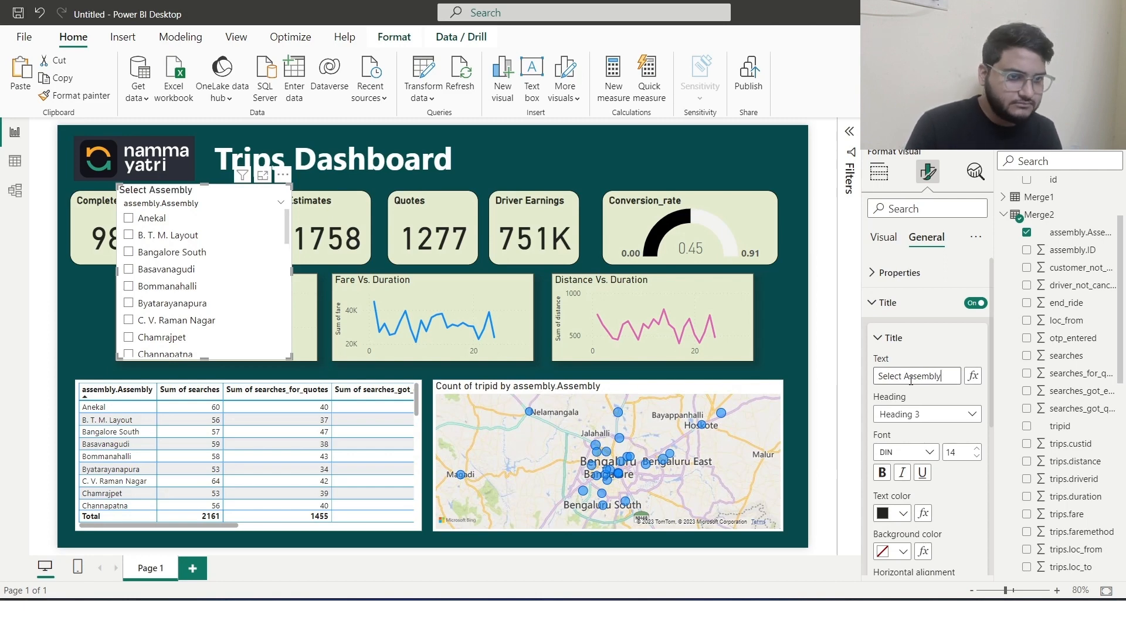
{"action": "left_click", "coordinate": [879, 340]}
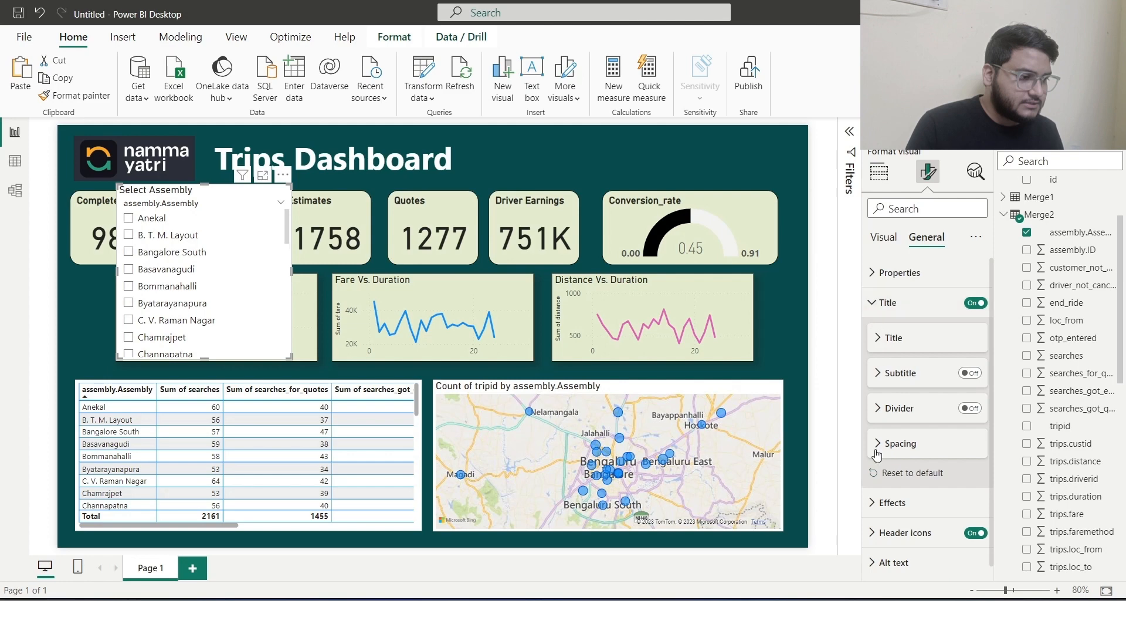
- Set the slicer's background to the pale green of the cards and move the slicer up beside the dashboard title
{"action": "left_click", "coordinate": [873, 503]}
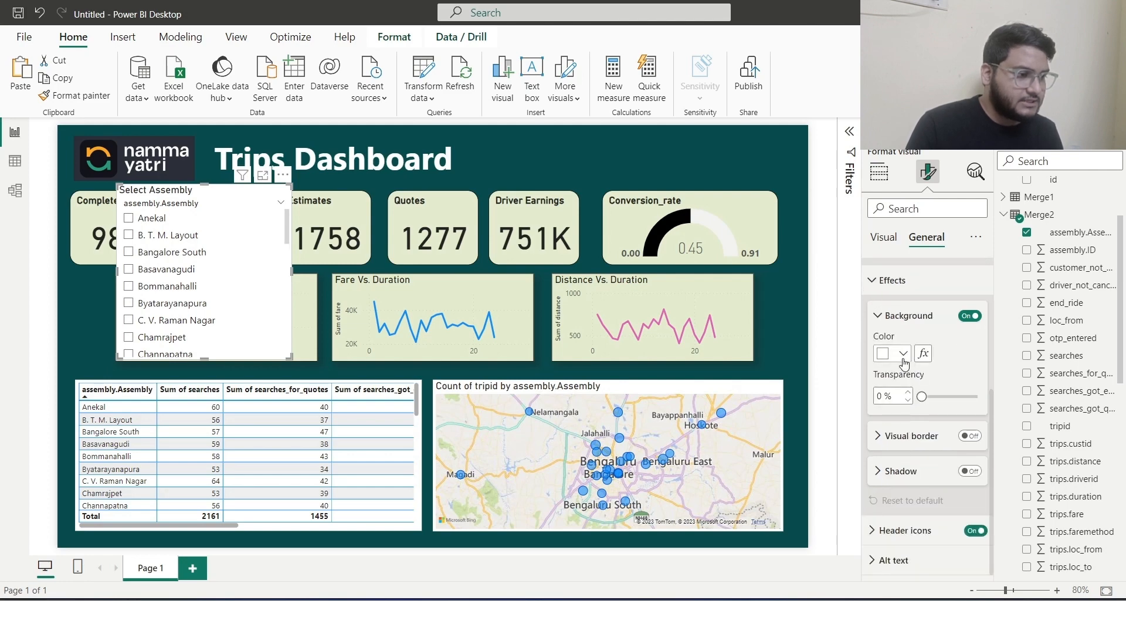
{"action": "left_click", "coordinate": [904, 354]}
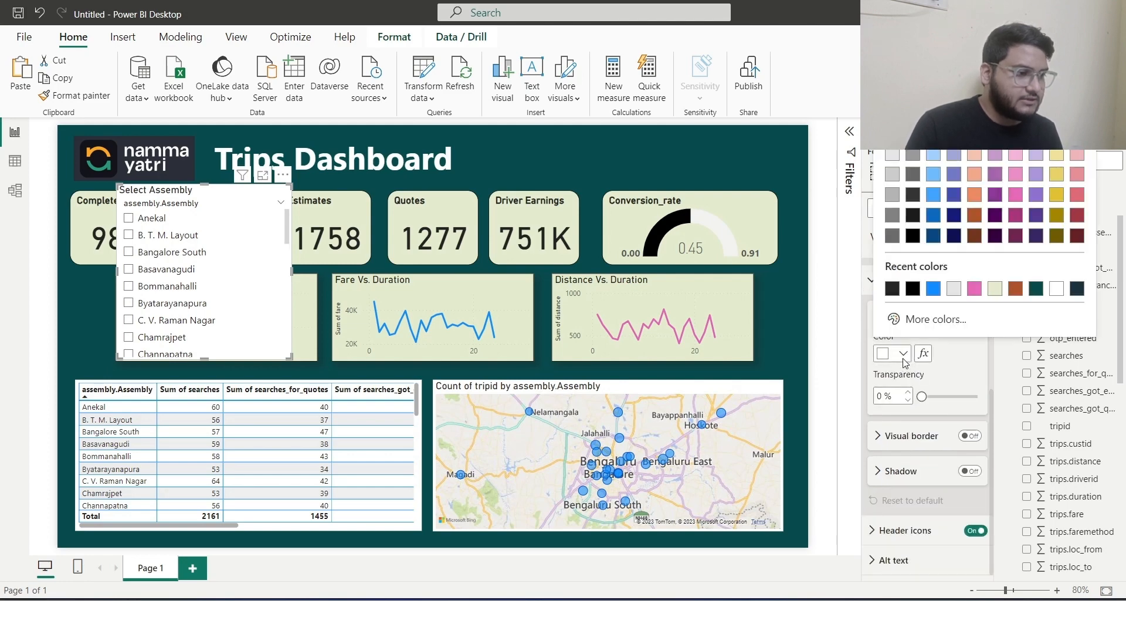
{"action": "left_click", "coordinate": [997, 289]}
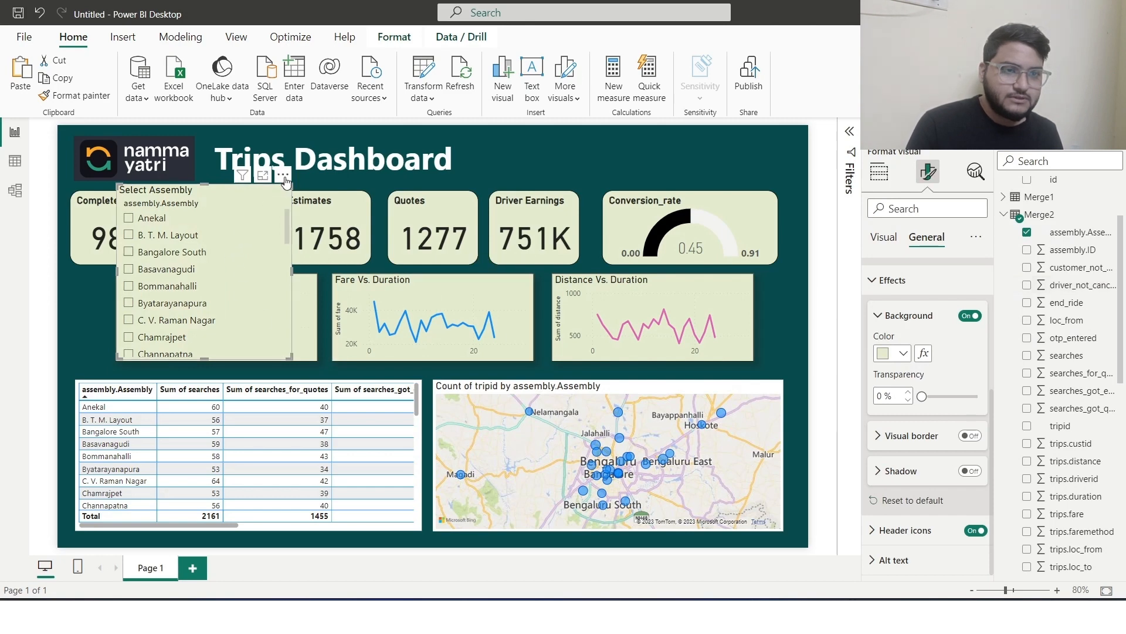
{"action": "left_click_drag", "start_coordinate": [286, 180], "coordinate": [676, 140]}
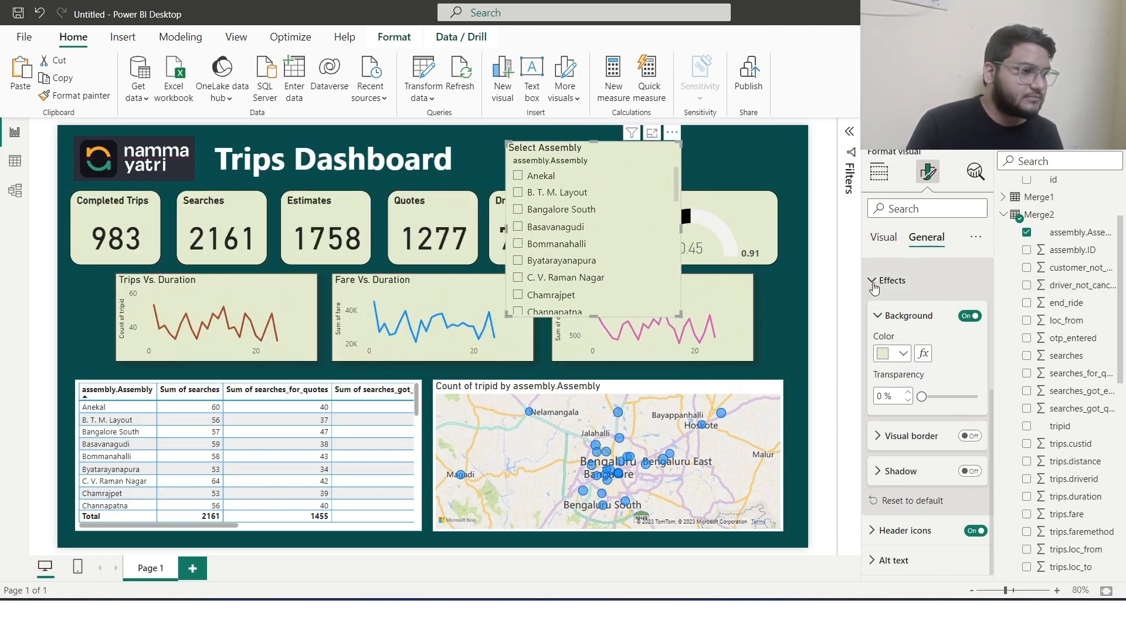
{"action": "left_click", "coordinate": [875, 285]}
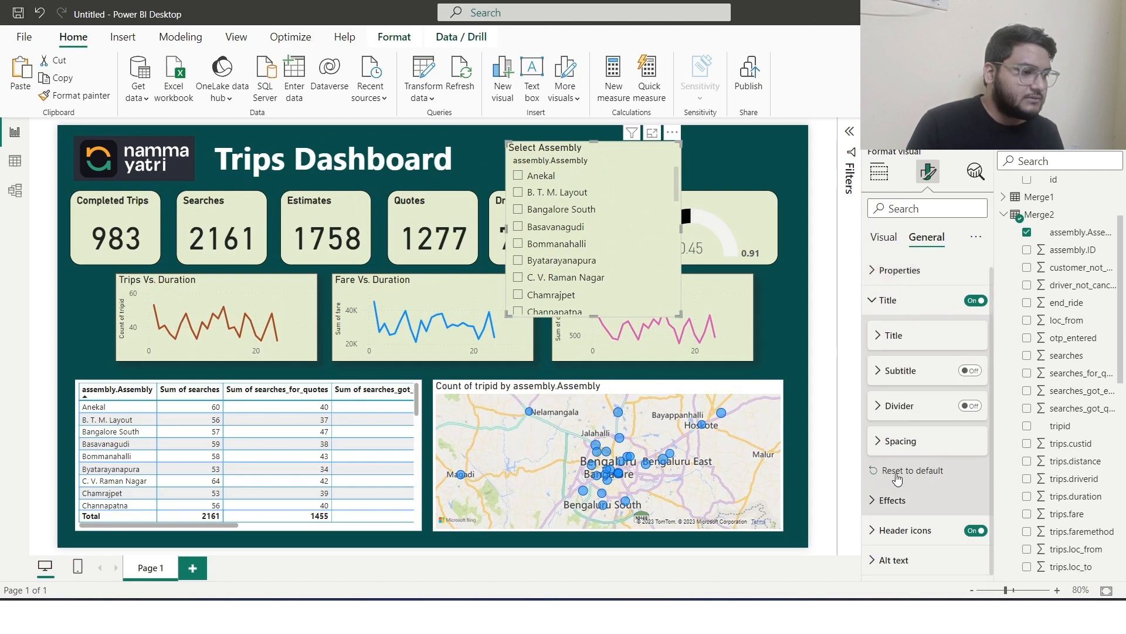
- Change the slicer style to Dropdown and fit the slicer into the header above the Conversion_rate gauge
{"action": "left_click", "coordinate": [888, 238]}
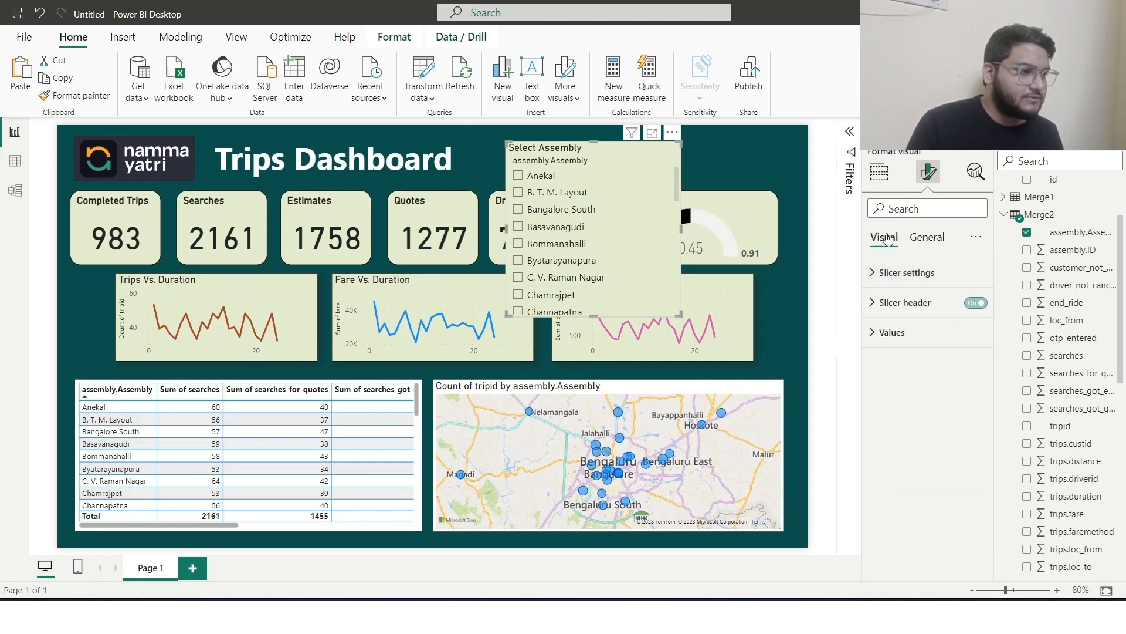
{"action": "left_click", "coordinate": [876, 276]}
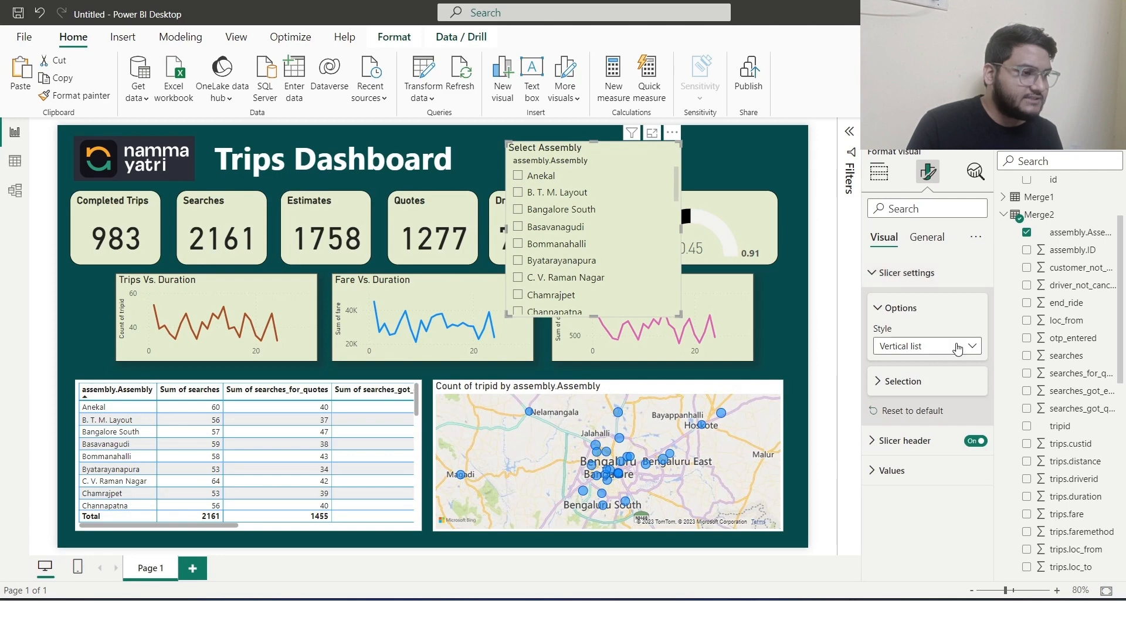
{"action": "left_click", "coordinate": [956, 346]}
{"action": "left_click", "coordinate": [921, 400]}
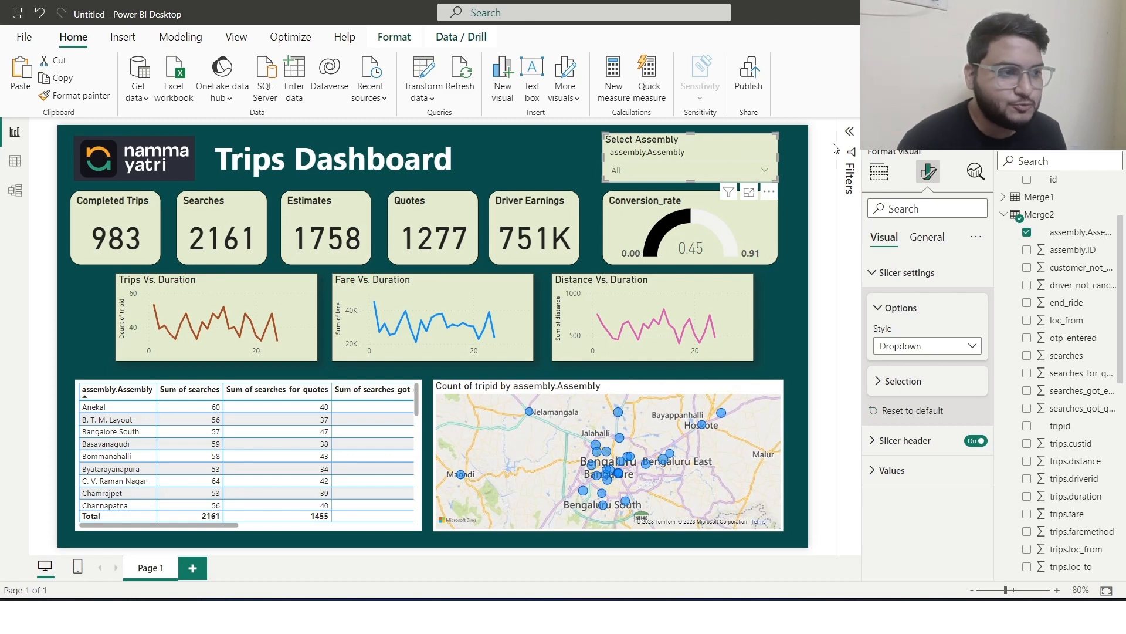
{"action": "left_click", "coordinate": [513, 136]}
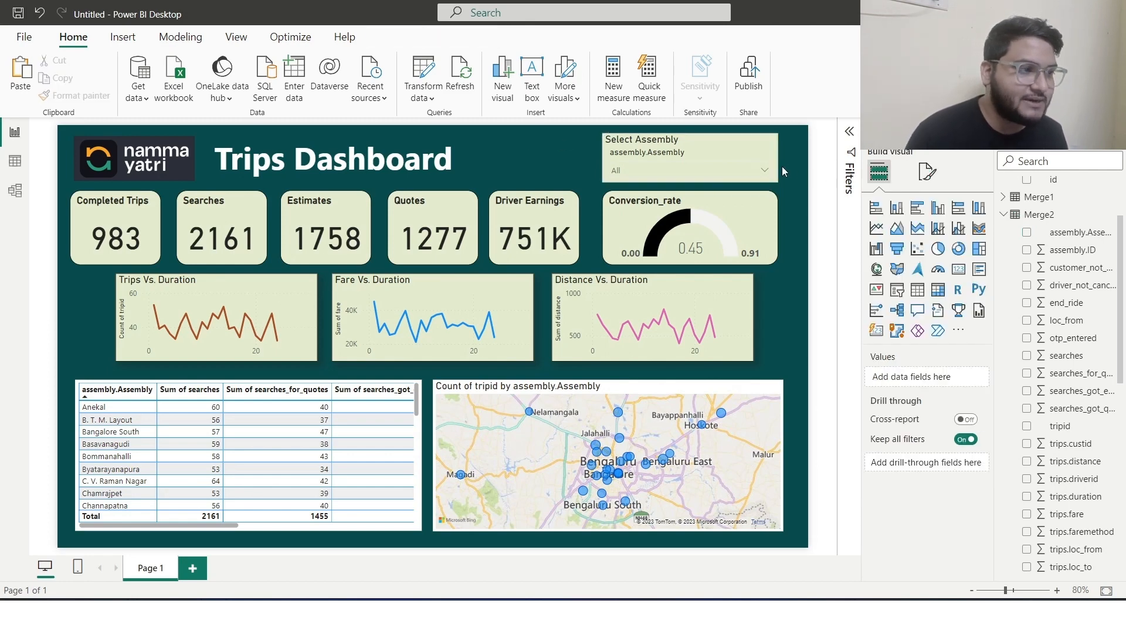
- Check the slicer's dropdown list, and test cross-filtering with the Bommanahalli and C. V. Raman Nagar rows of the assembly table
{"action": "left_click", "coordinate": [764, 170]}
{"action": "left_click", "coordinate": [766, 172]}
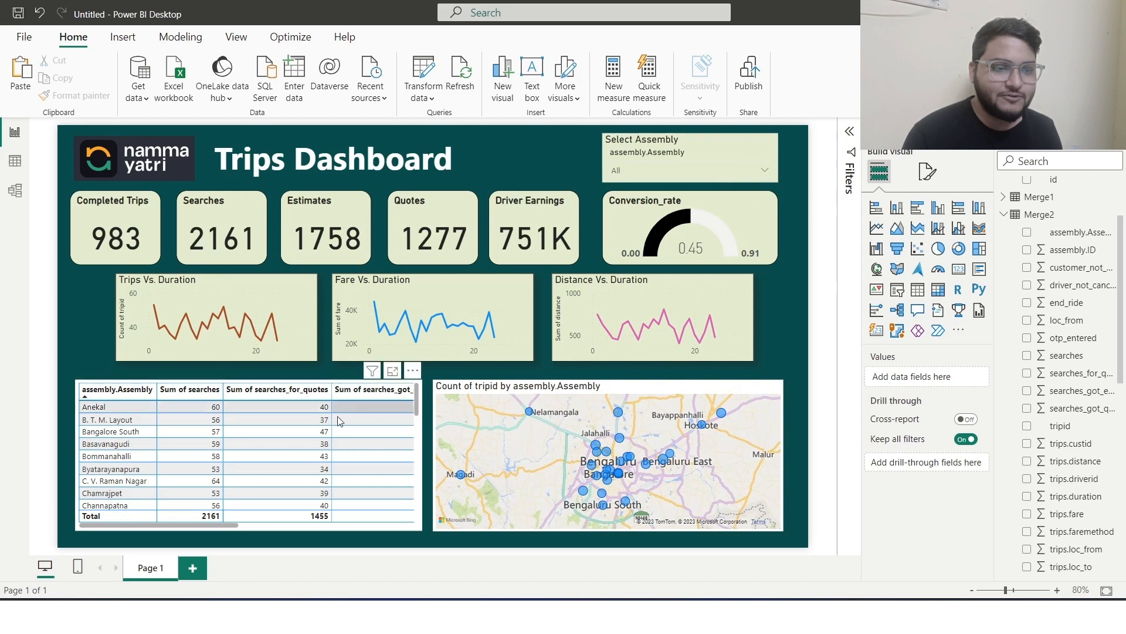
{"action": "left_click", "coordinate": [139, 458]}
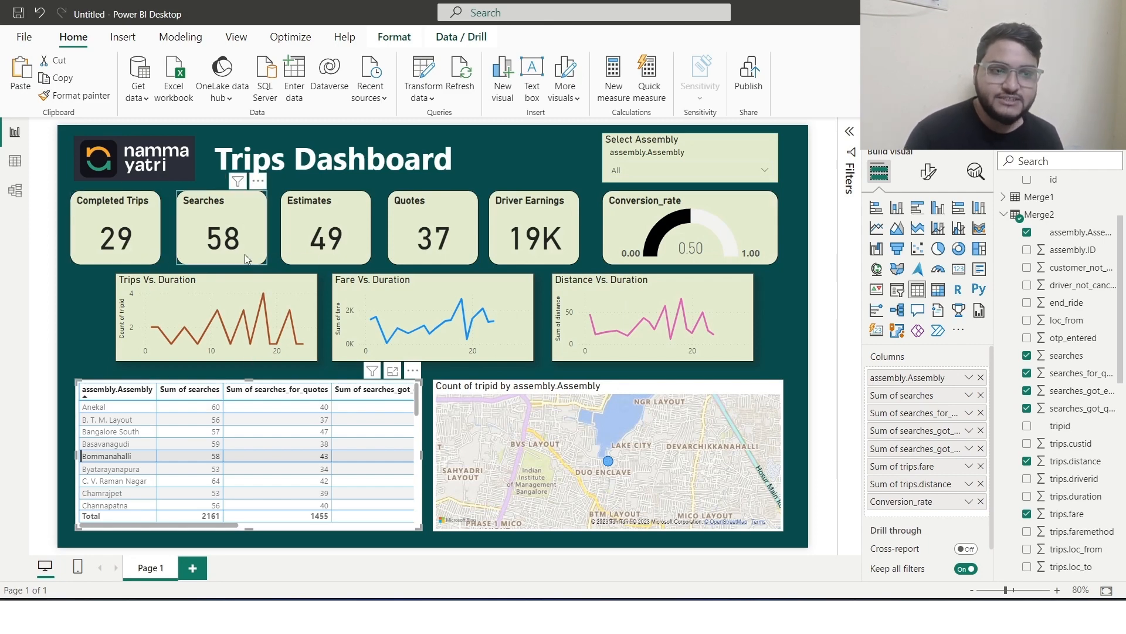
{"action": "left_click", "coordinate": [223, 478]}
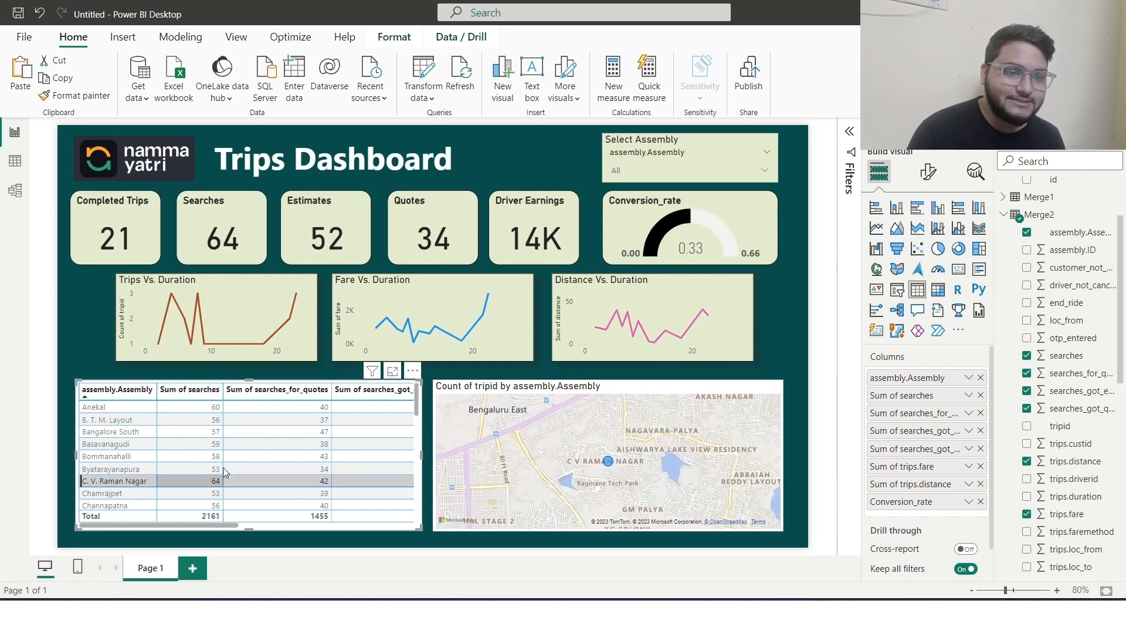